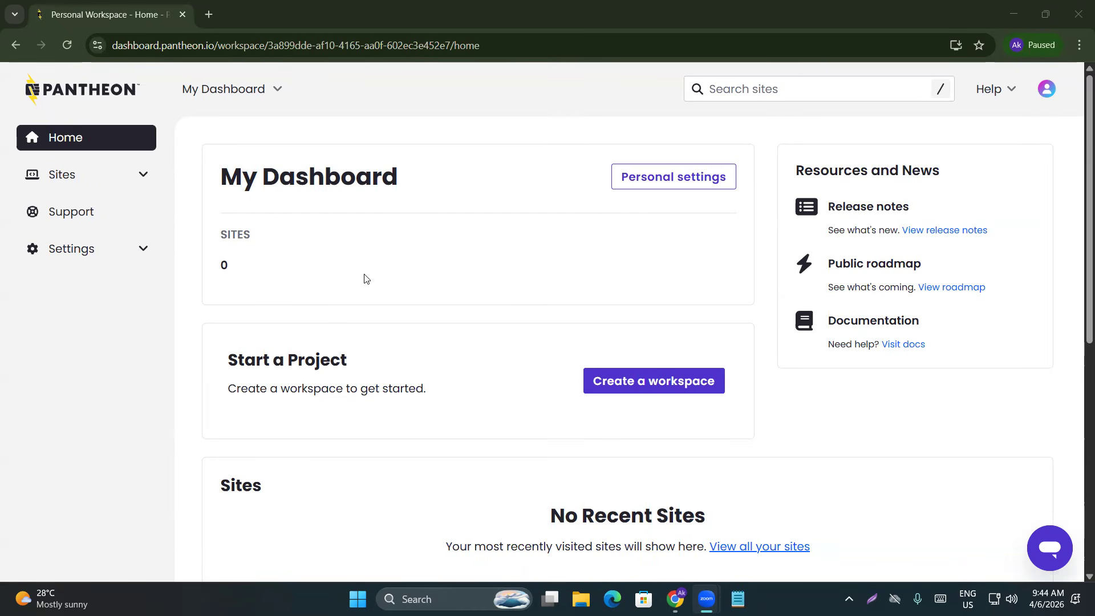
Open the full Sites list via the 'View all your sites' link under No Recent Sites
scroll(389, 411, "down", 2)
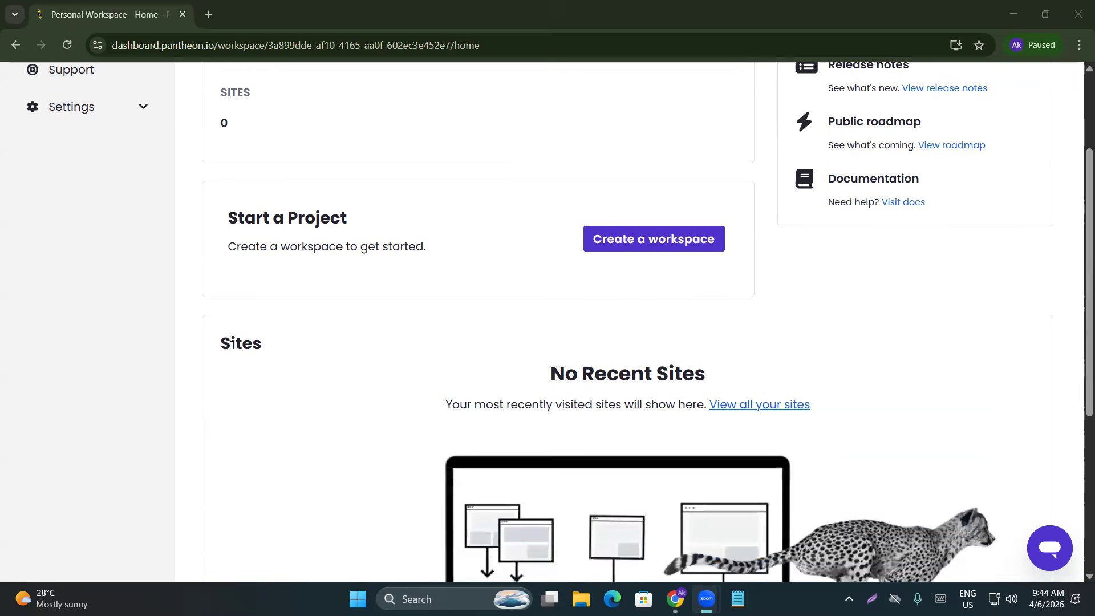
left_click_drag(218, 345, 305, 352)
left_click(471, 380)
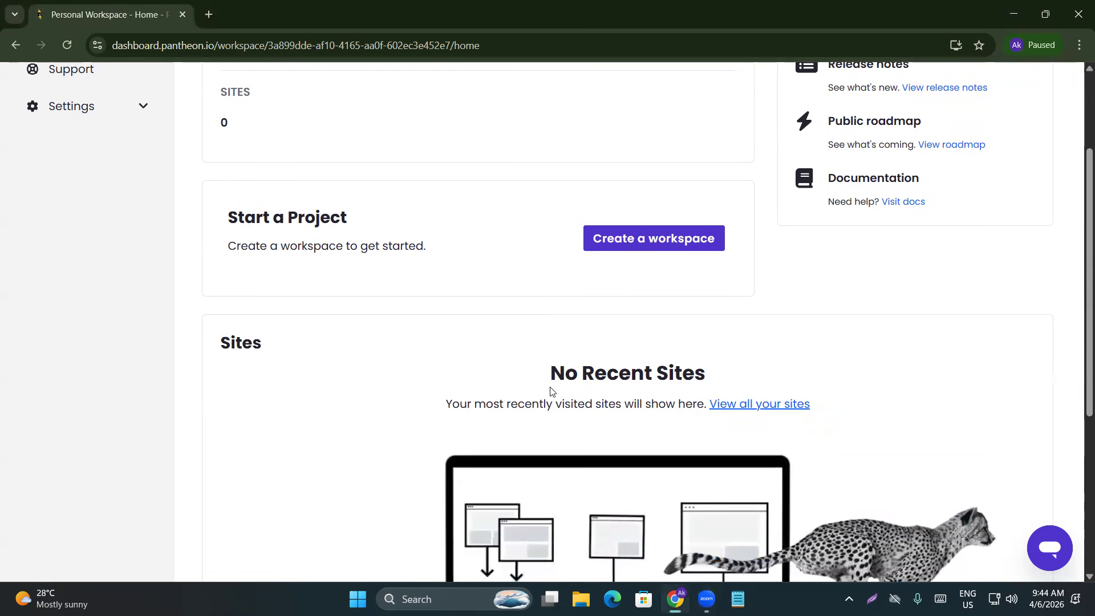
left_click_drag(543, 373, 755, 360)
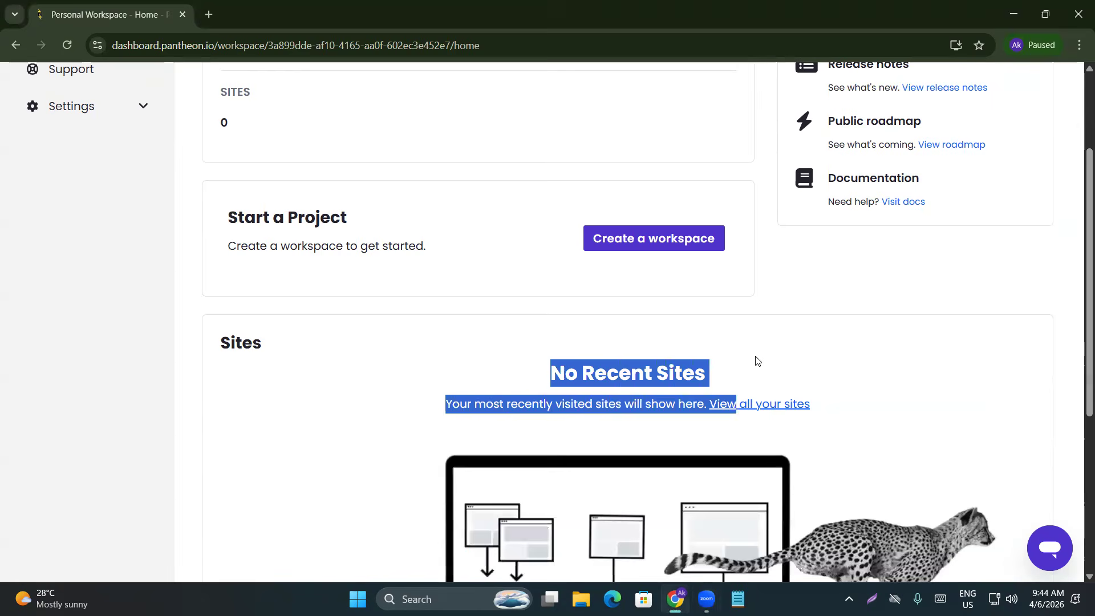
left_click(759, 357)
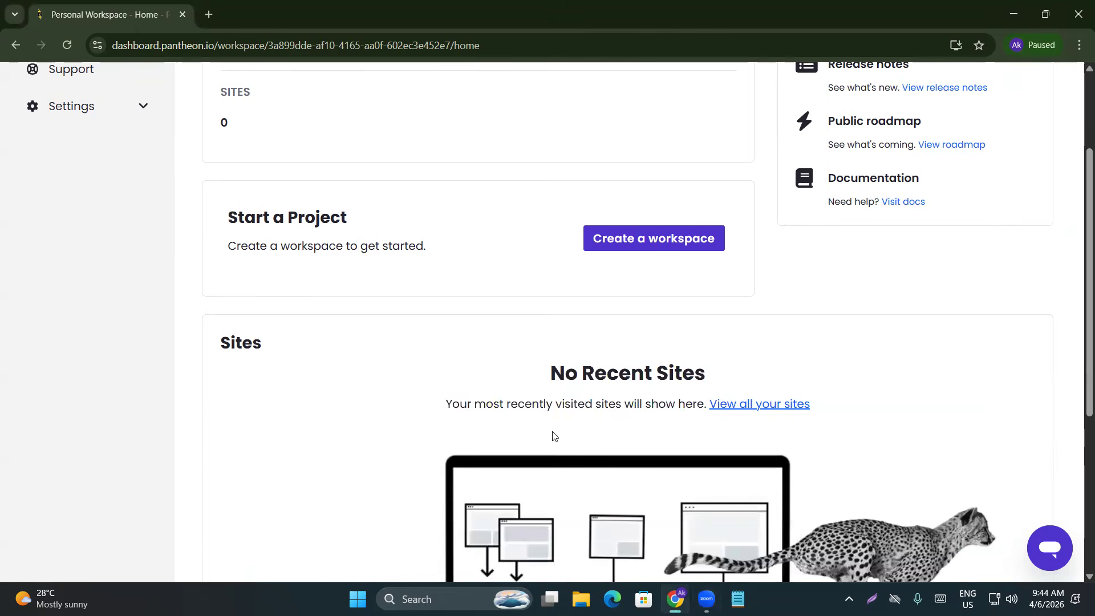
scroll(490, 389, "down", 1)
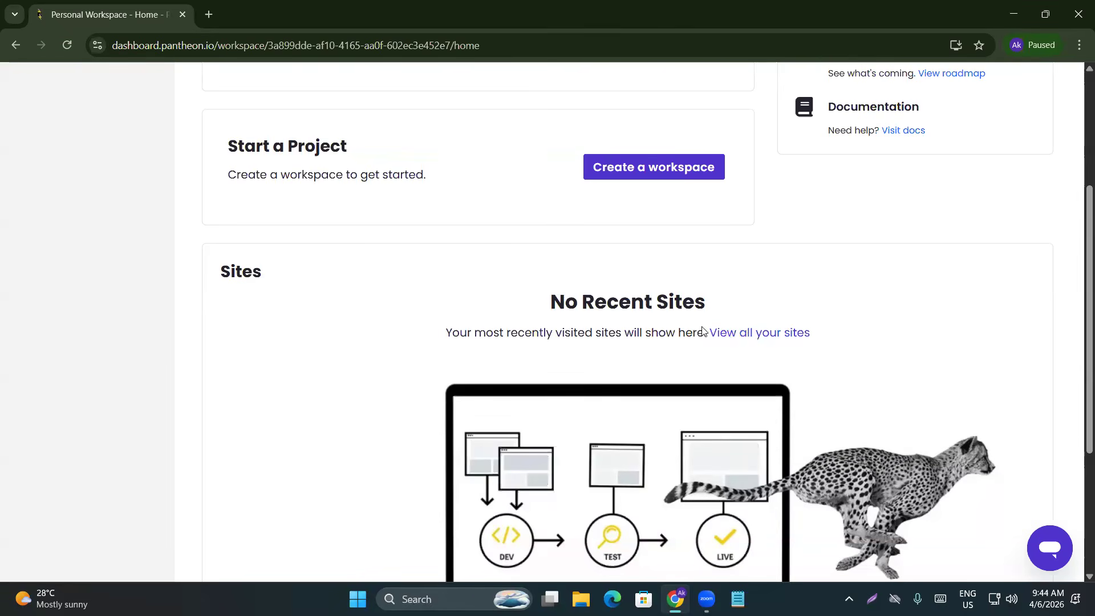
left_click(748, 334)
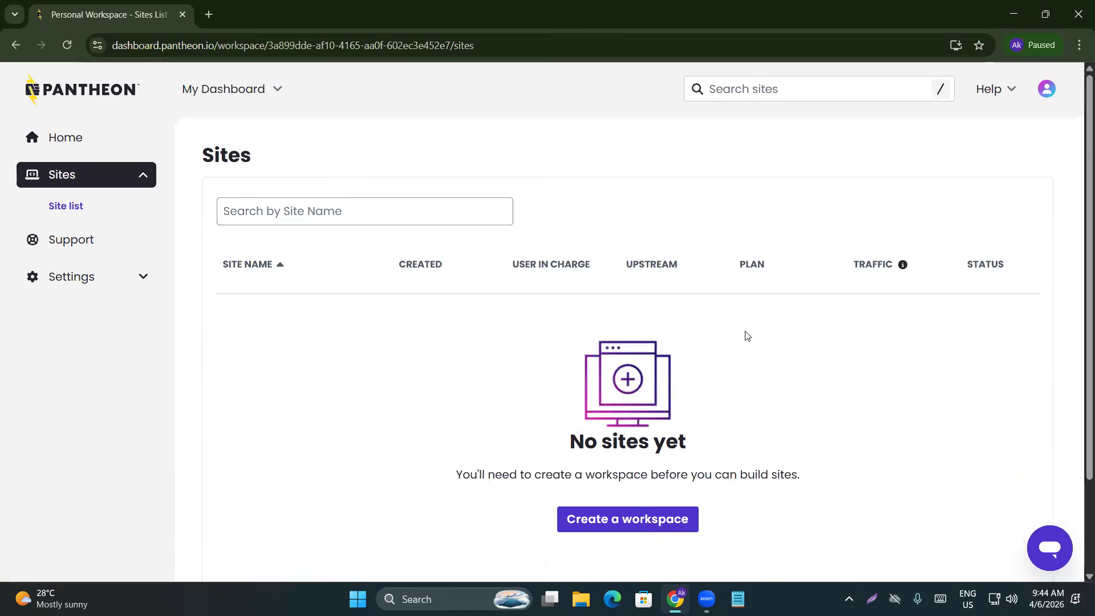
scroll(707, 377, "down", 2)
left_click_drag(554, 377, 755, 387)
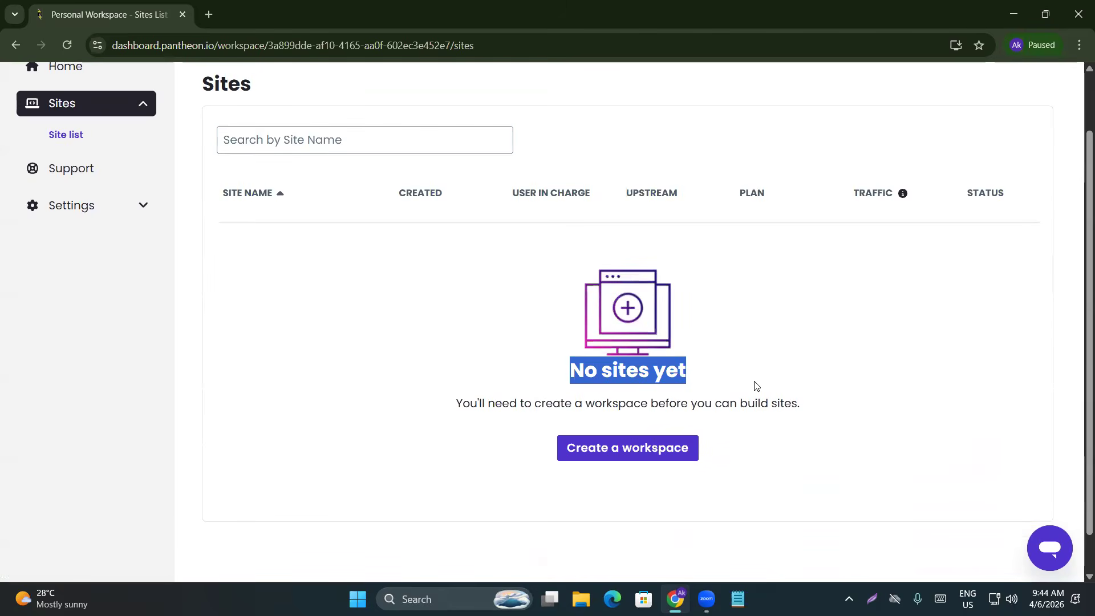
left_click(620, 423)
left_click_drag(452, 403, 649, 408)
left_click(520, 405)
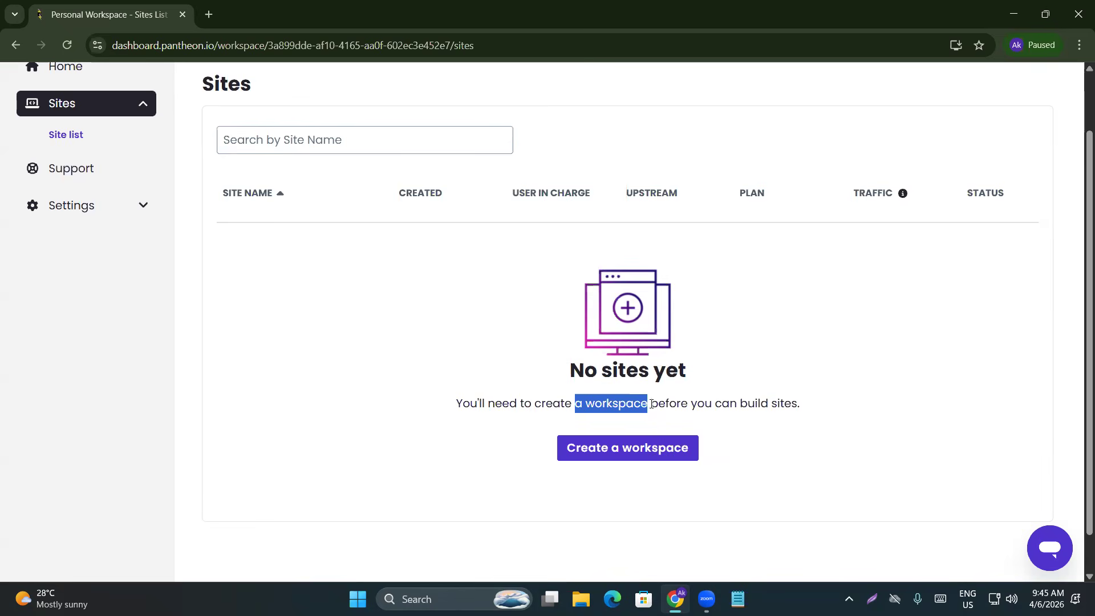
Create a professional workspace named dyd5thonlinebatch, marked as not a web agency, and continue
left_click(691, 447)
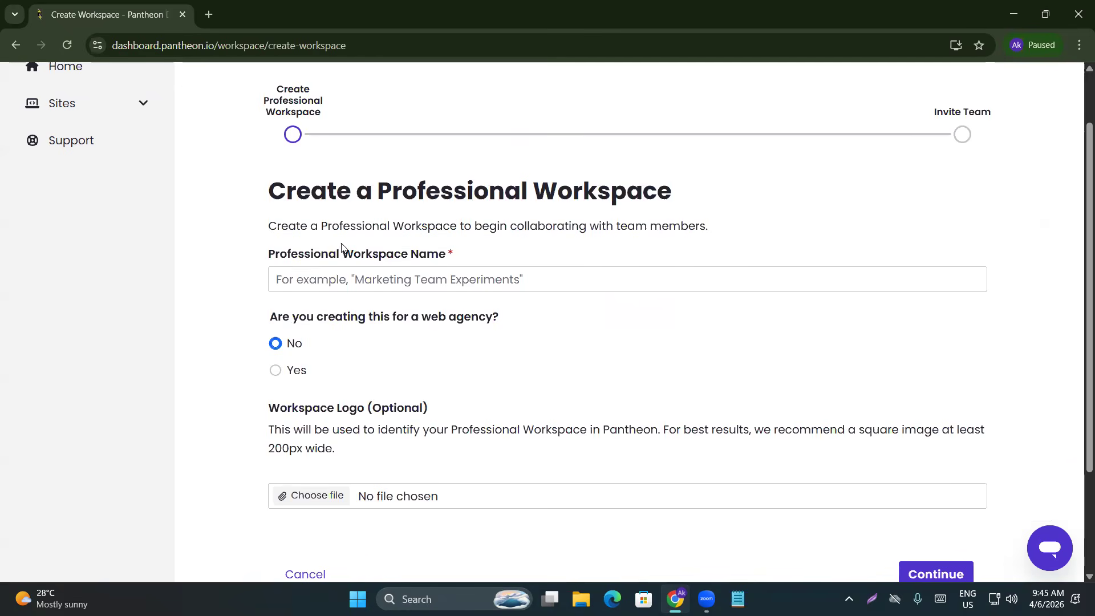
triple_click(455, 258)
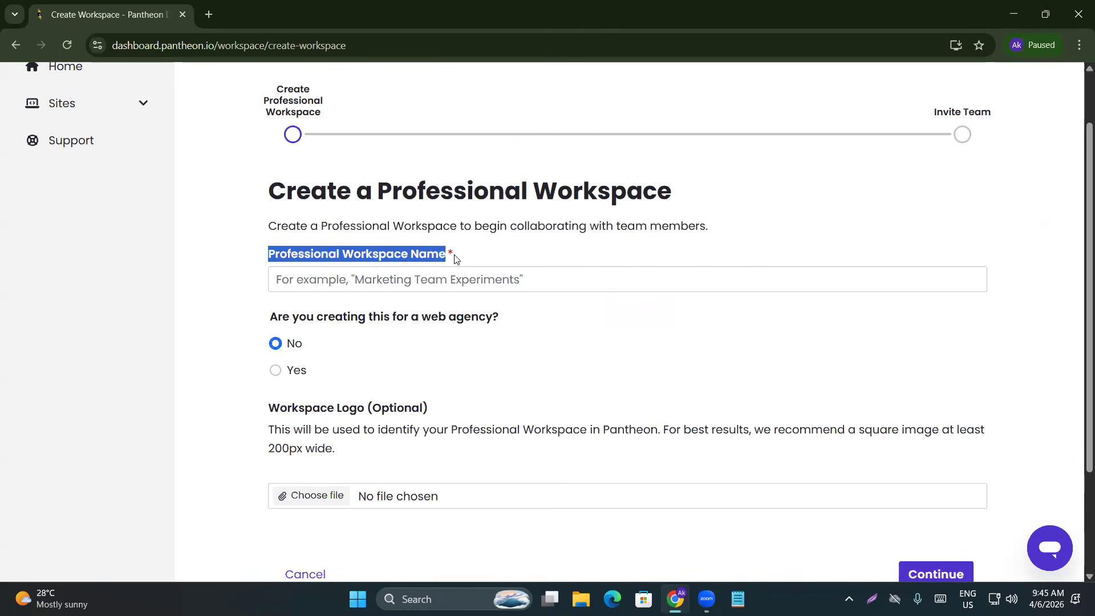
left_click(370, 279)
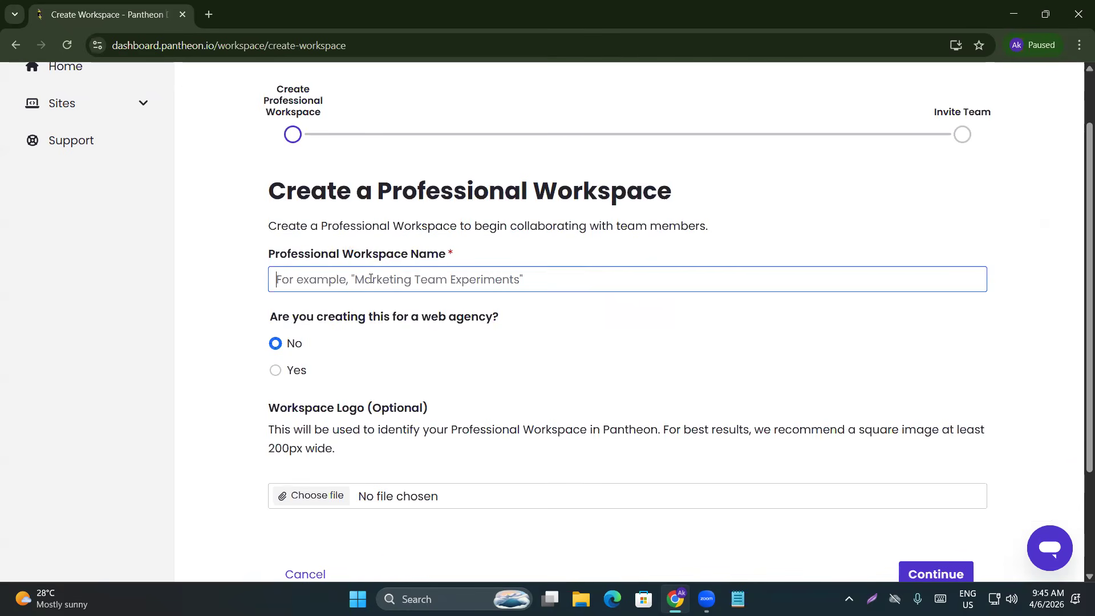
type("dyd")
type("5thon")
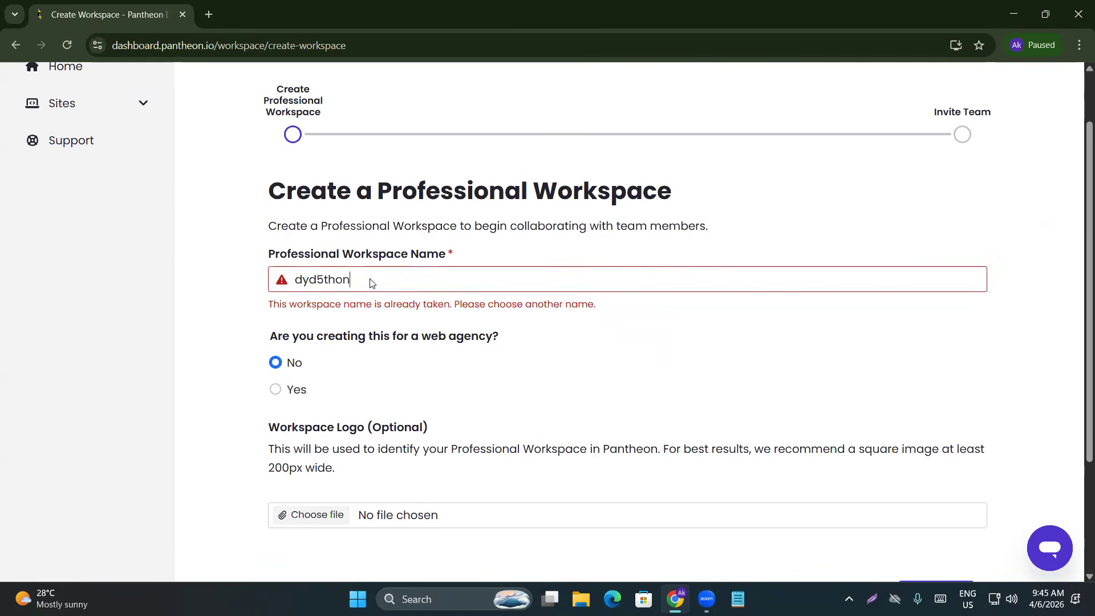
type("linebatch")
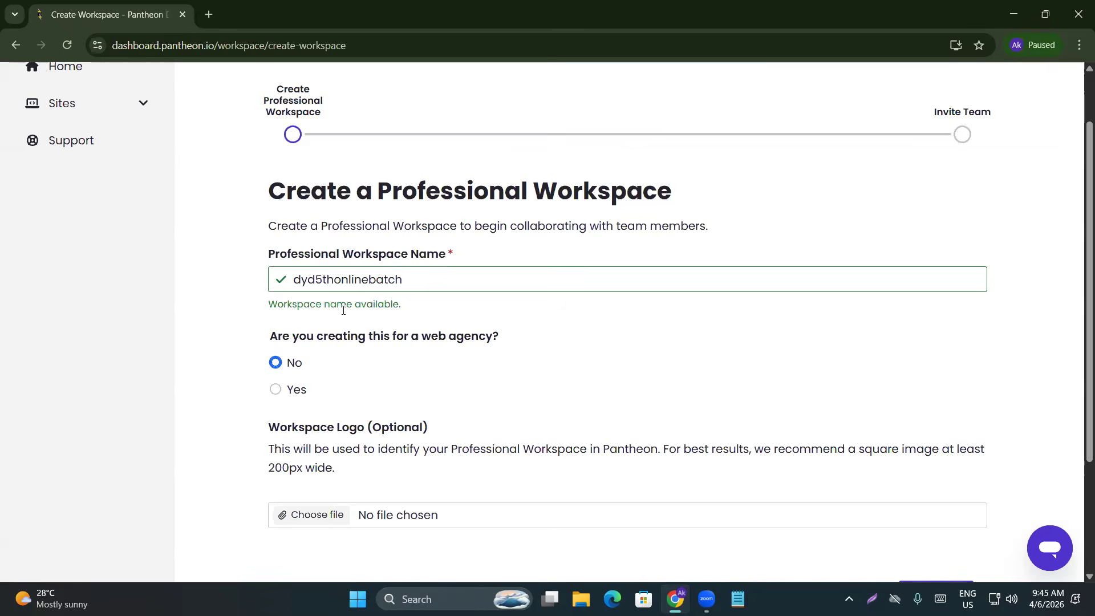
scroll(320, 377, "down", 3)
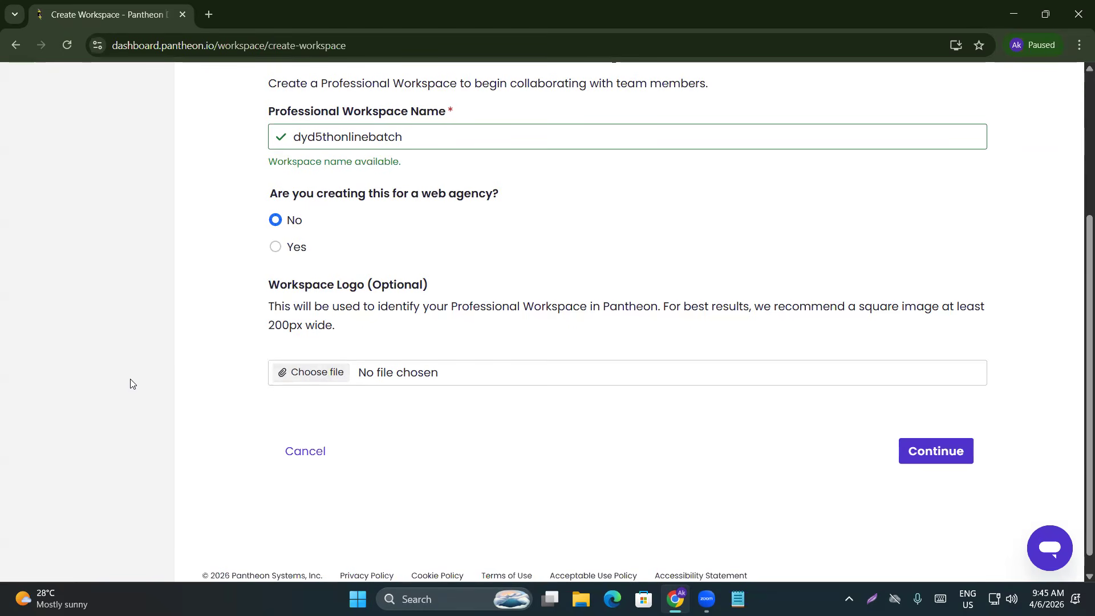
left_click(930, 453)
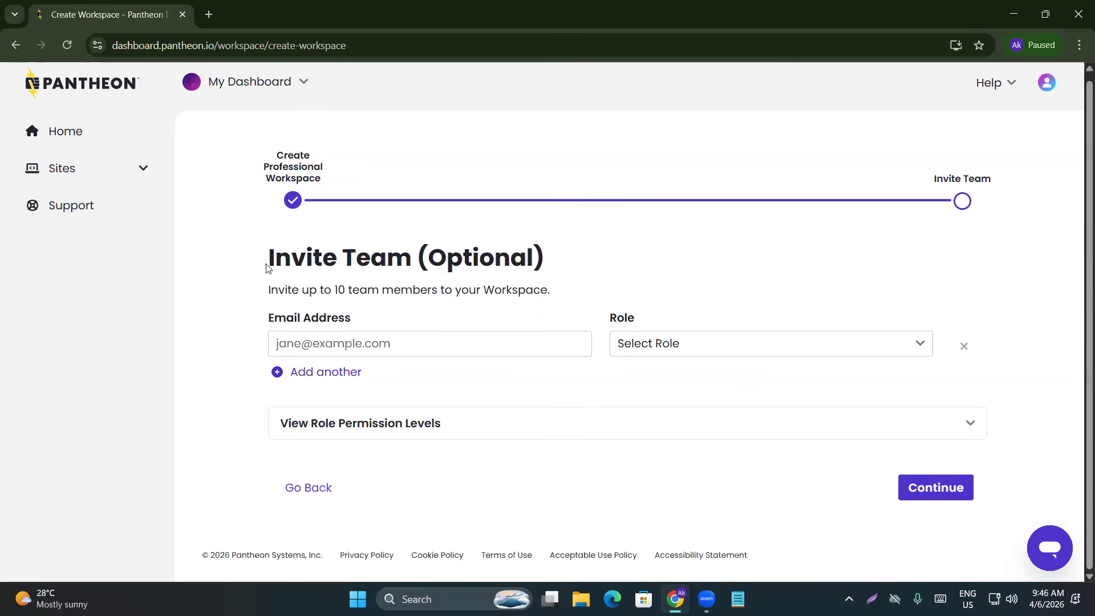
Skip the optional team invites and finish workspace setup, reaching the Success page
left_click_drag(265, 294, 351, 291)
left_click(289, 311)
double_click(505, 256)
left_click(622, 259)
left_click(915, 494)
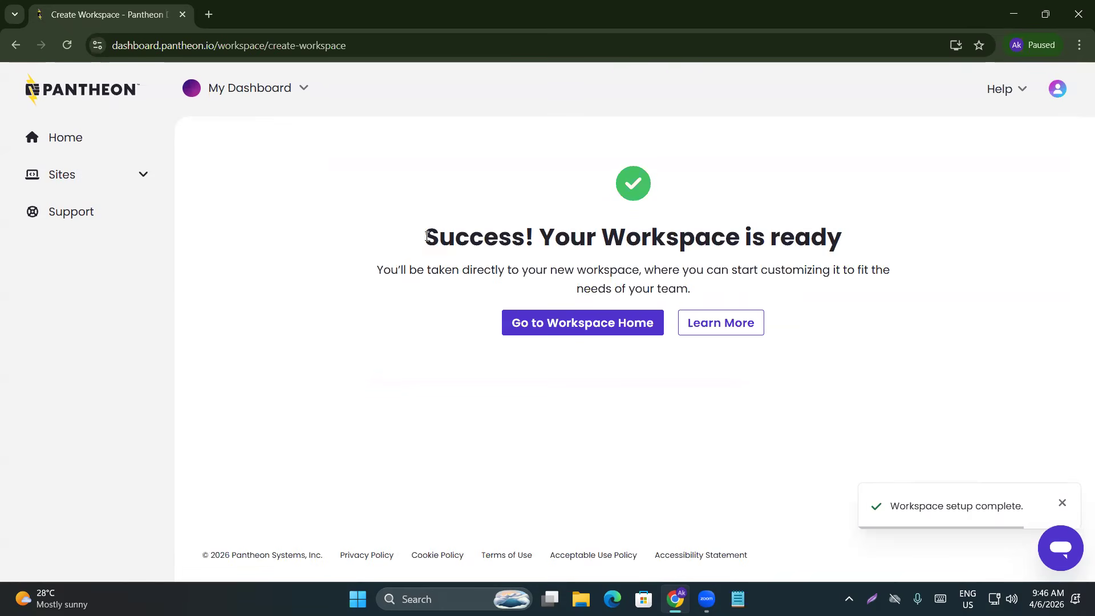
left_click_drag(428, 236, 525, 238)
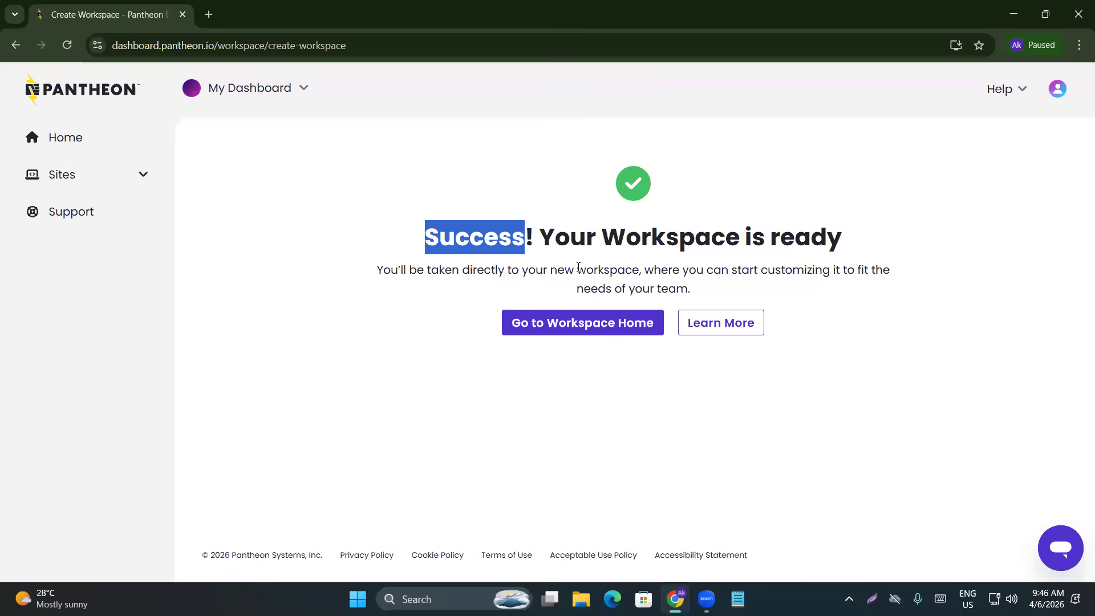
left_click(557, 388)
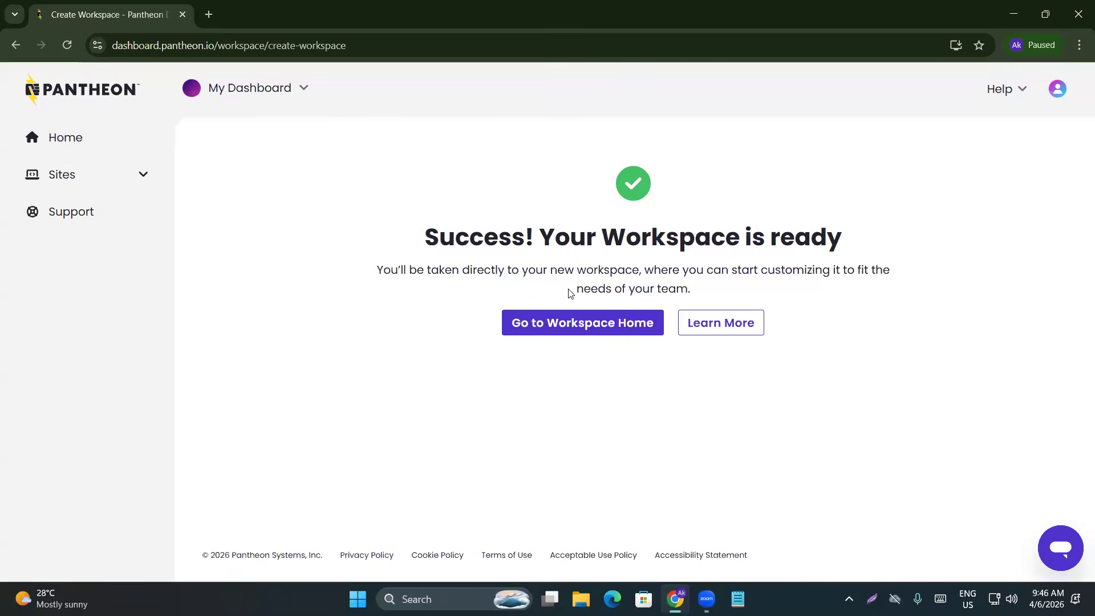
Go to the dyd5thonlinebatch workspace home and dismiss the Getting Started checklist
left_click(623, 330)
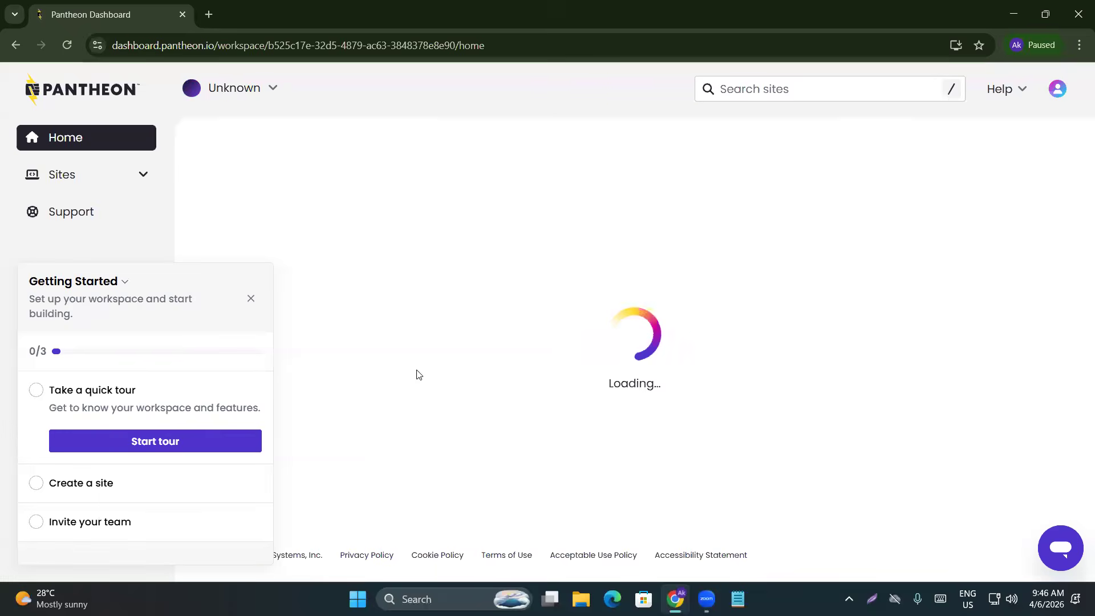
left_click(250, 299)
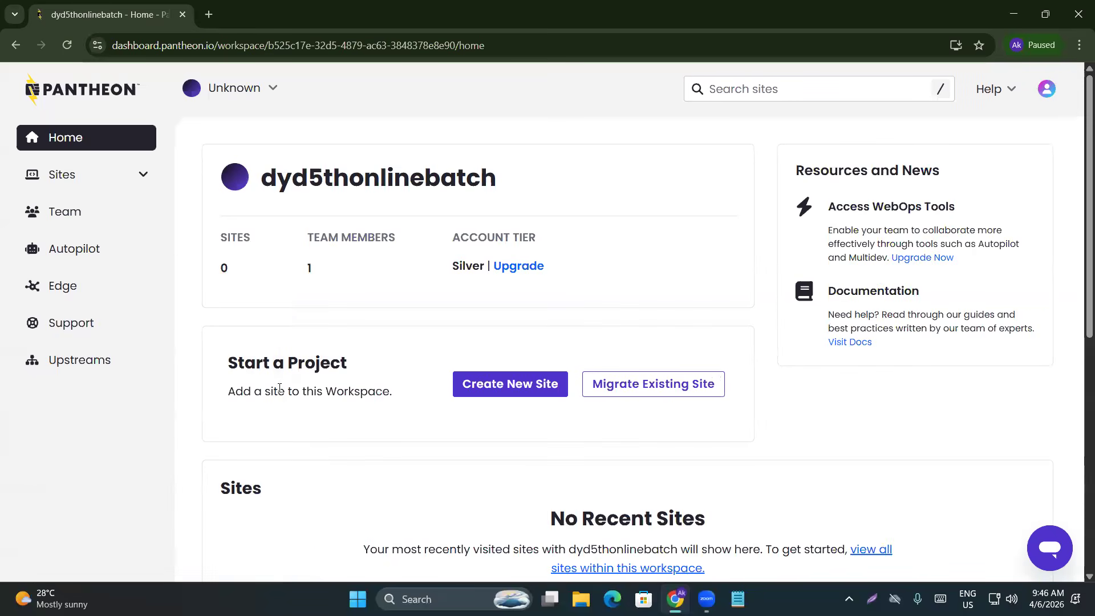
left_click_drag(228, 363, 401, 399)
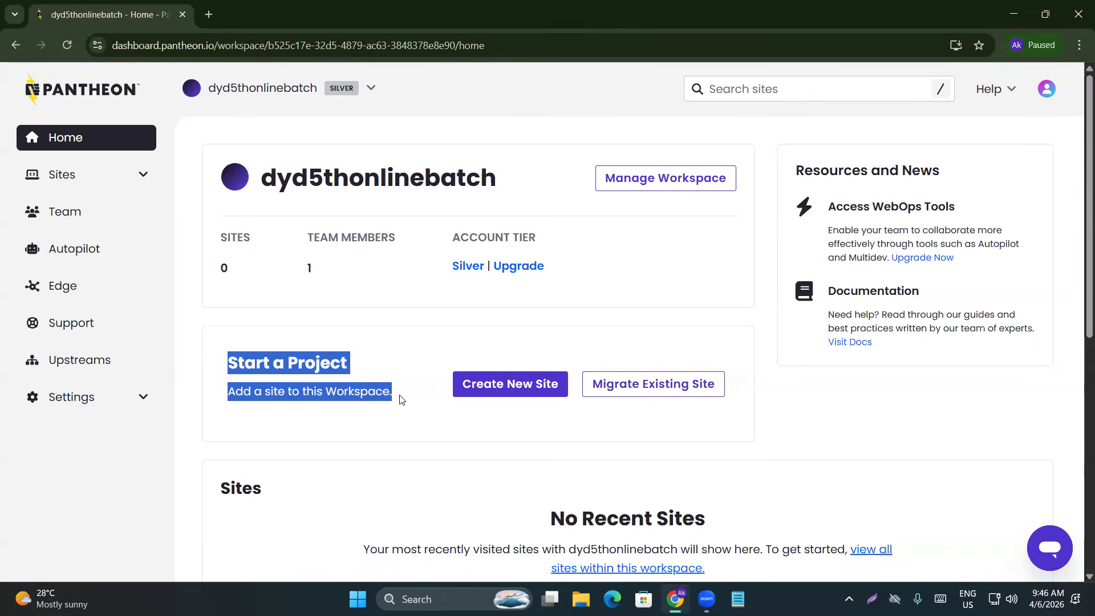
left_click(494, 357)
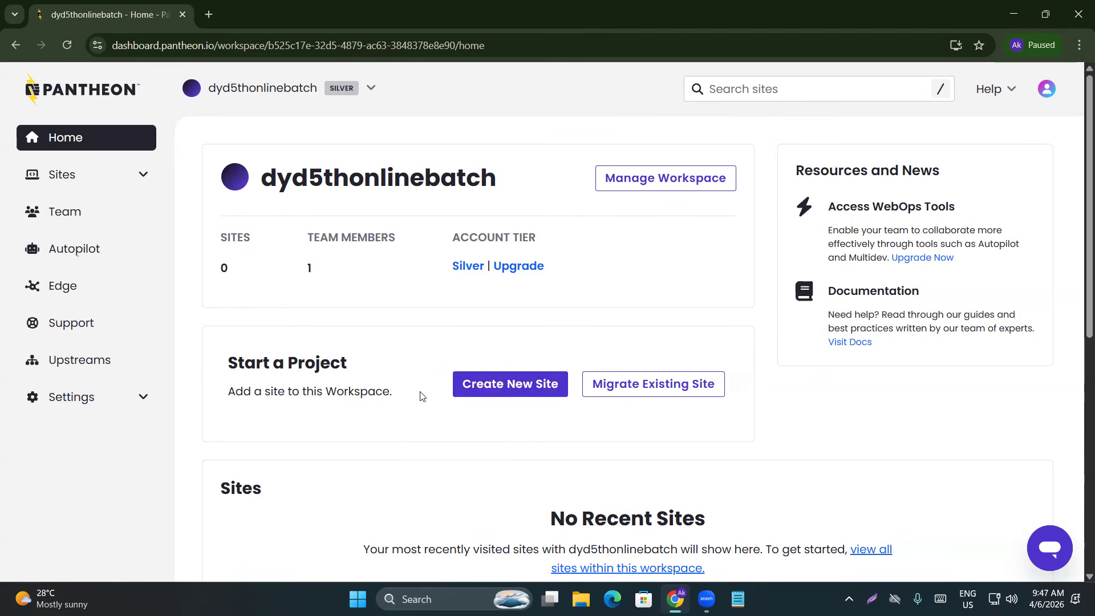
Start a new site from the workspace home and dismiss the Getting Started panel
left_click(516, 385)
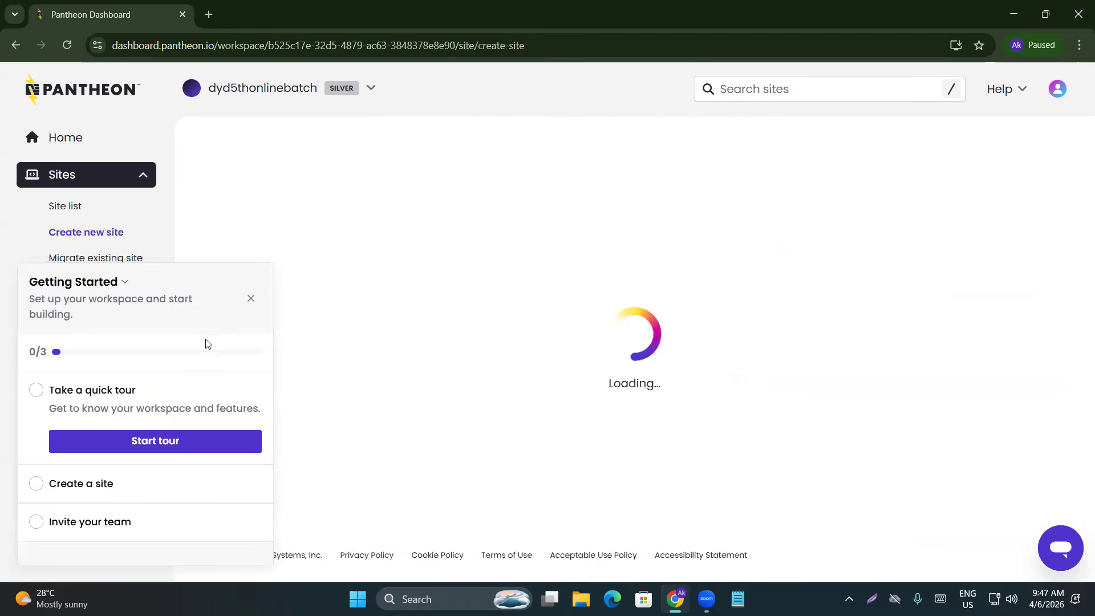
left_click(252, 300)
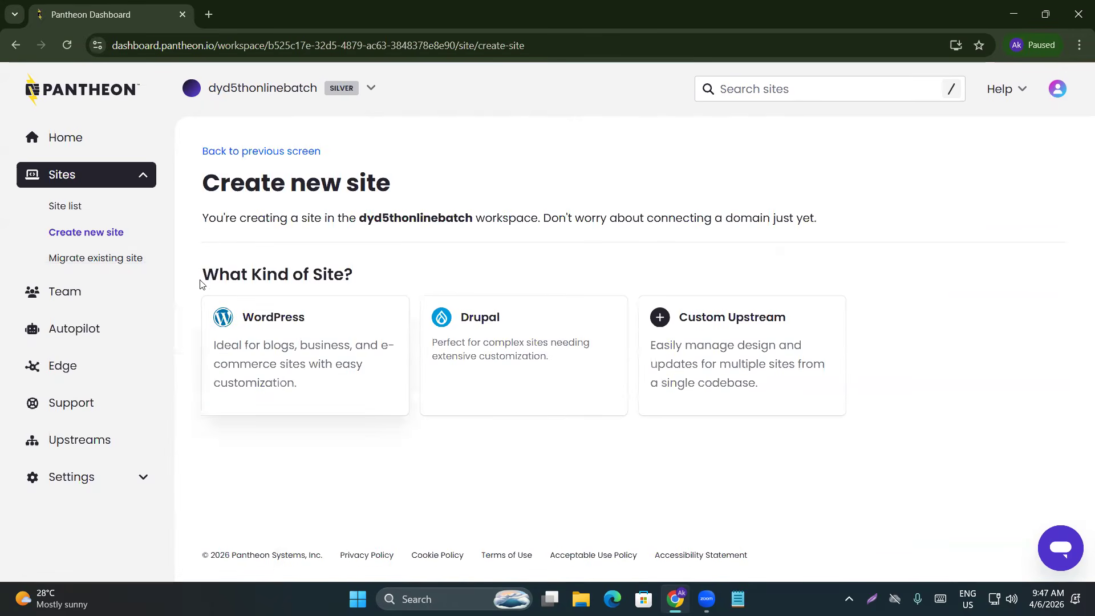
left_click_drag(200, 278, 383, 269)
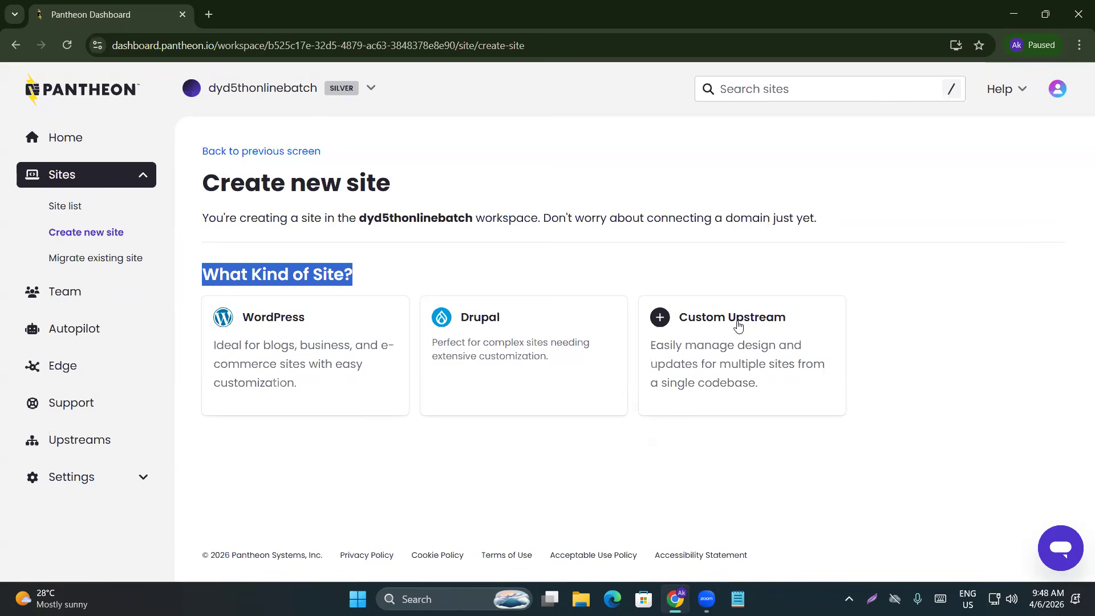
Search Google for 'top 10 cms platforms' in a new tab, review the results, then close it
left_click(210, 15)
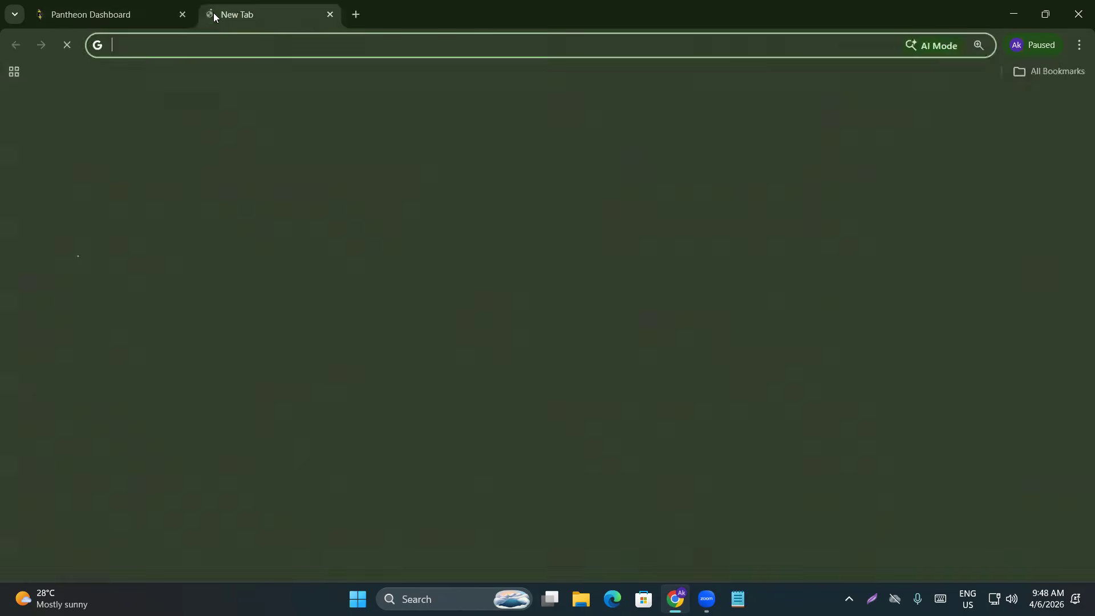
type("top ")
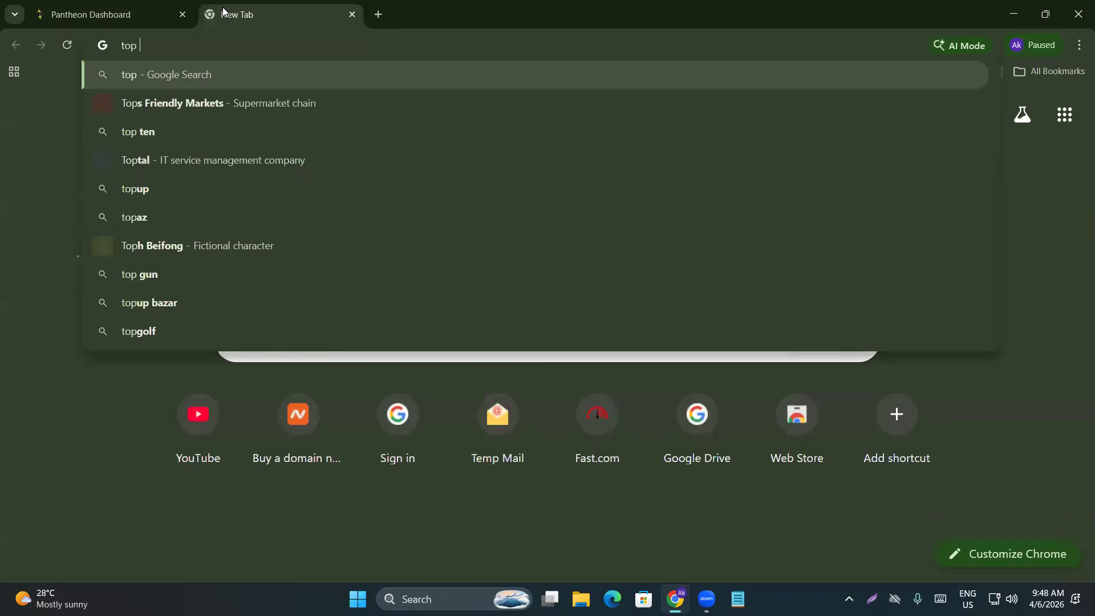
type("10 cms plat")
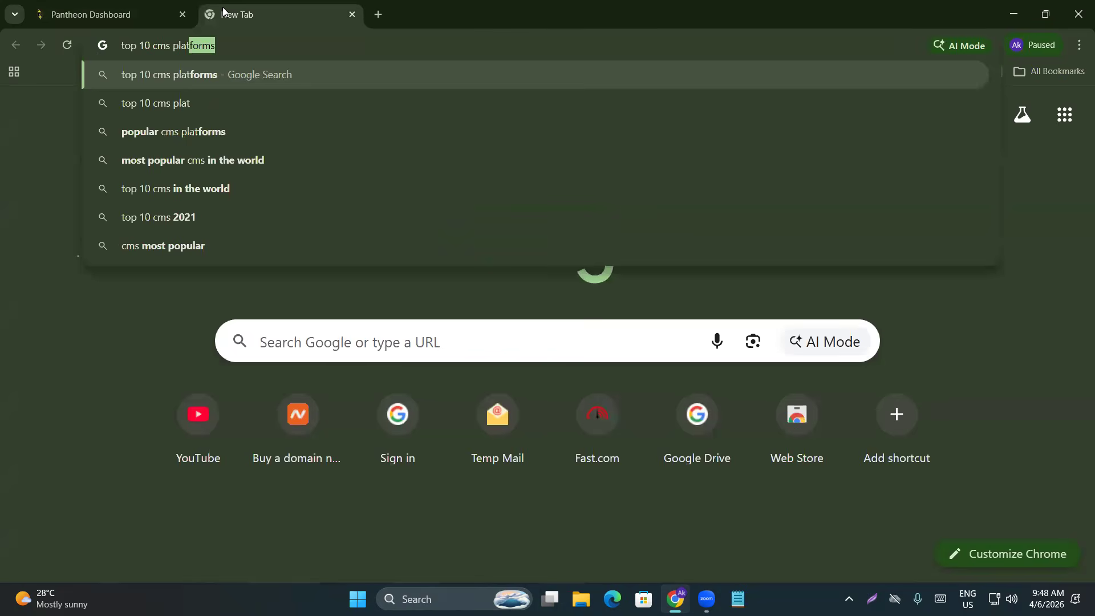
key("Return")
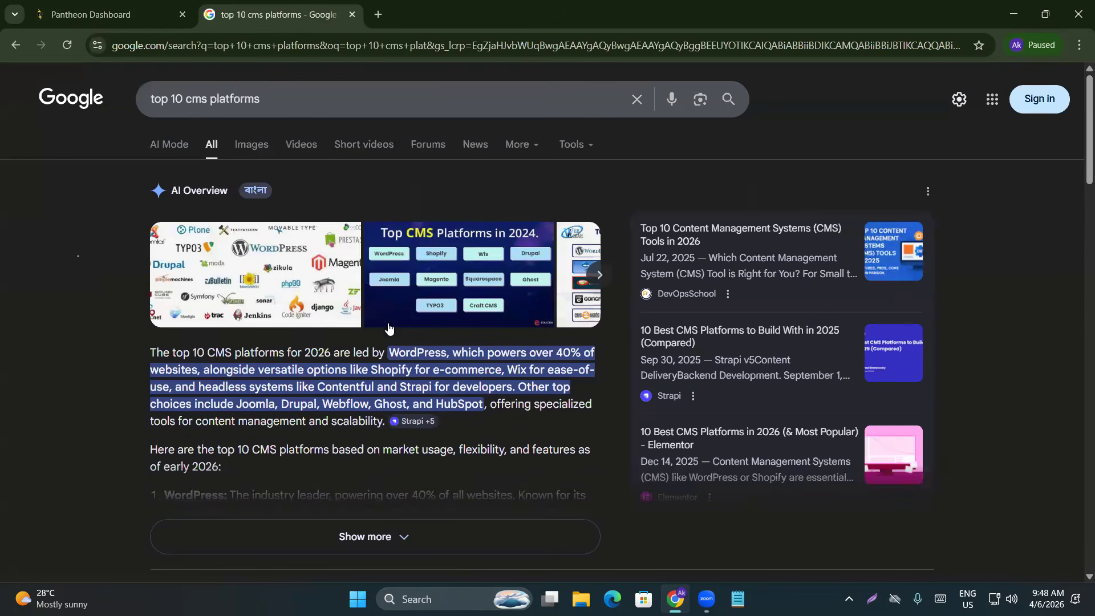
left_click_drag(389, 354, 445, 354)
left_click_drag(361, 368, 521, 384)
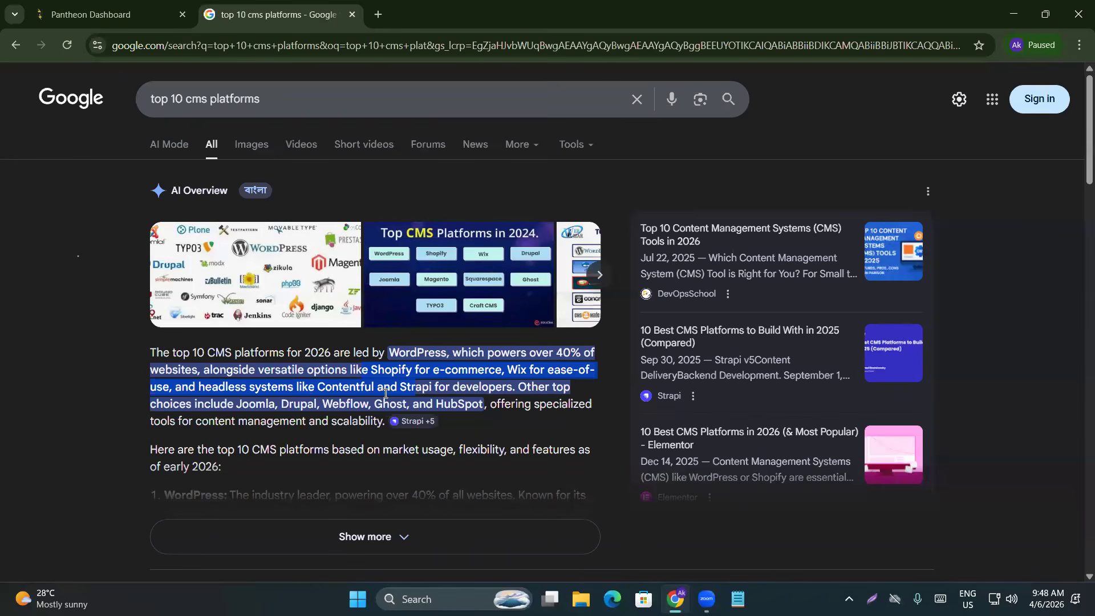
left_click(352, 16)
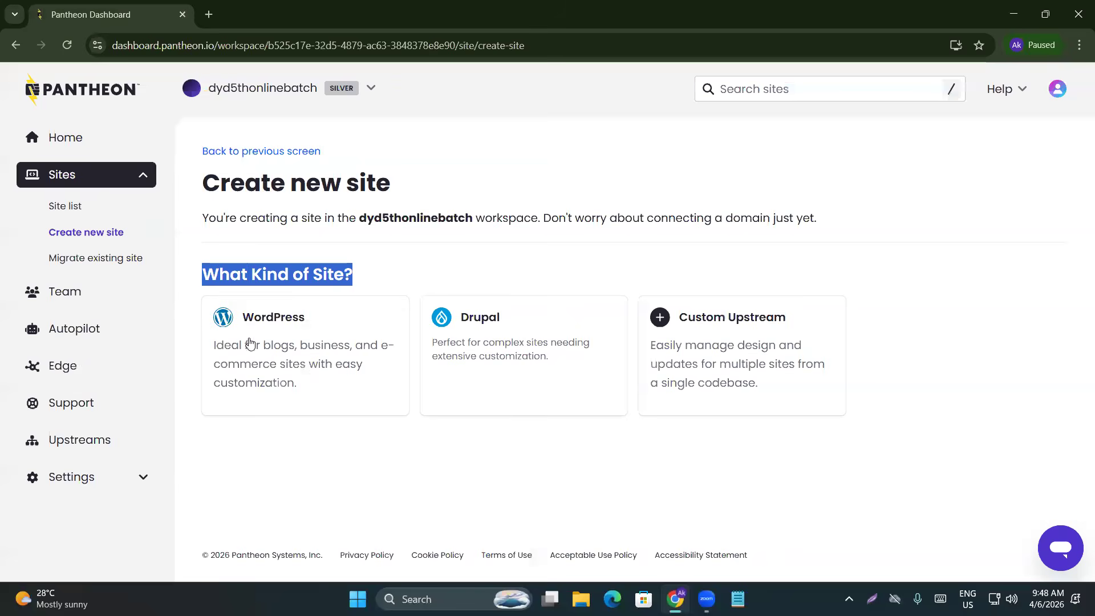
Choose WordPress as the new site type, dismiss Getting Started, and focus the site-name field
left_click(251, 493)
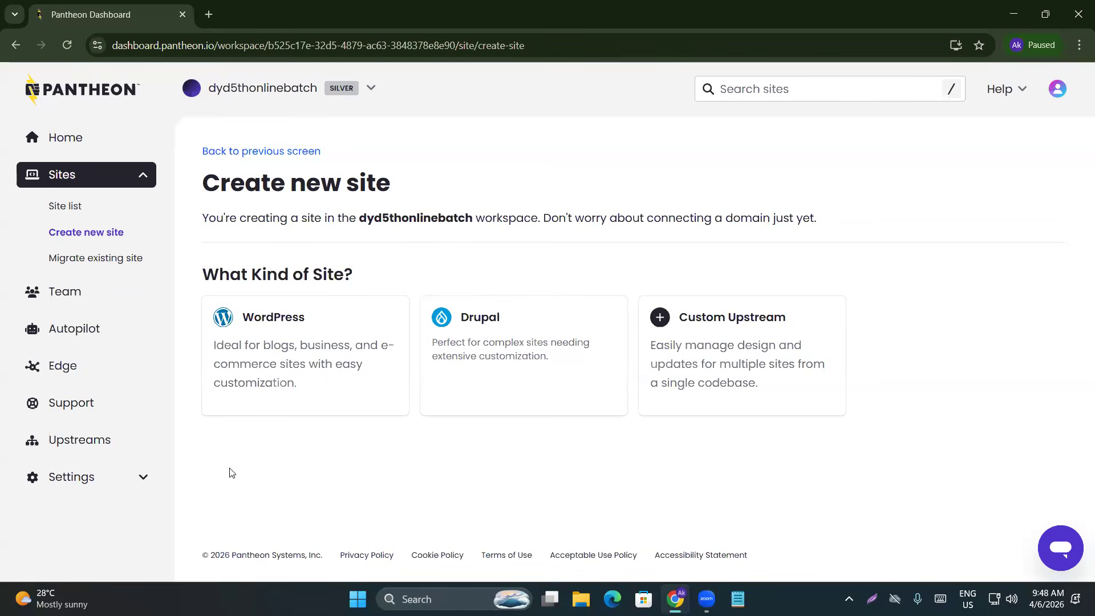
left_click(311, 345)
left_click(249, 299)
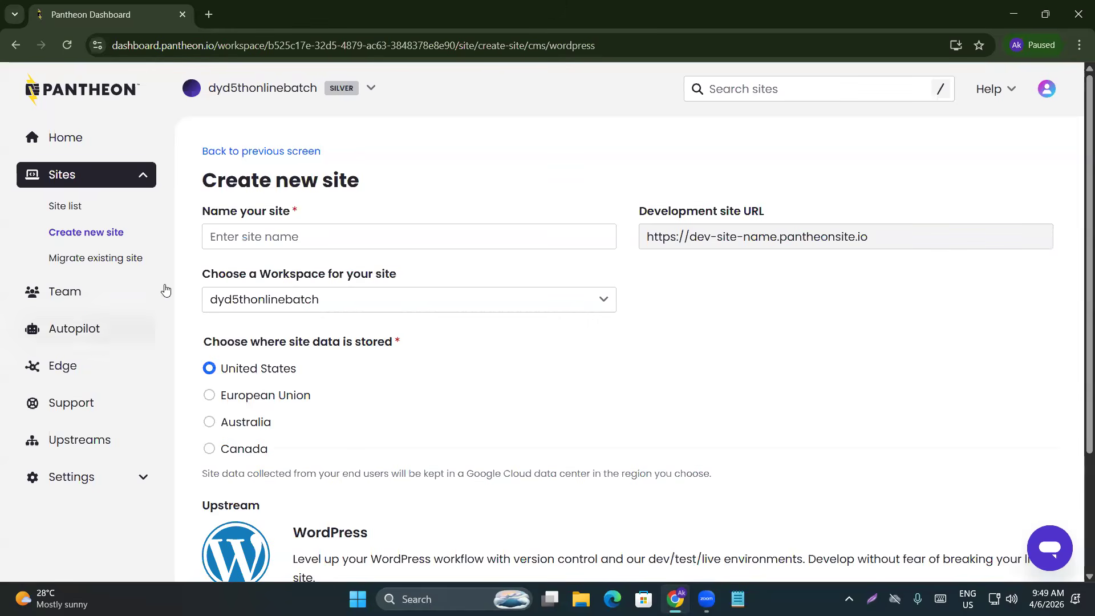
left_click_drag(199, 217, 323, 212)
left_click(320, 213)
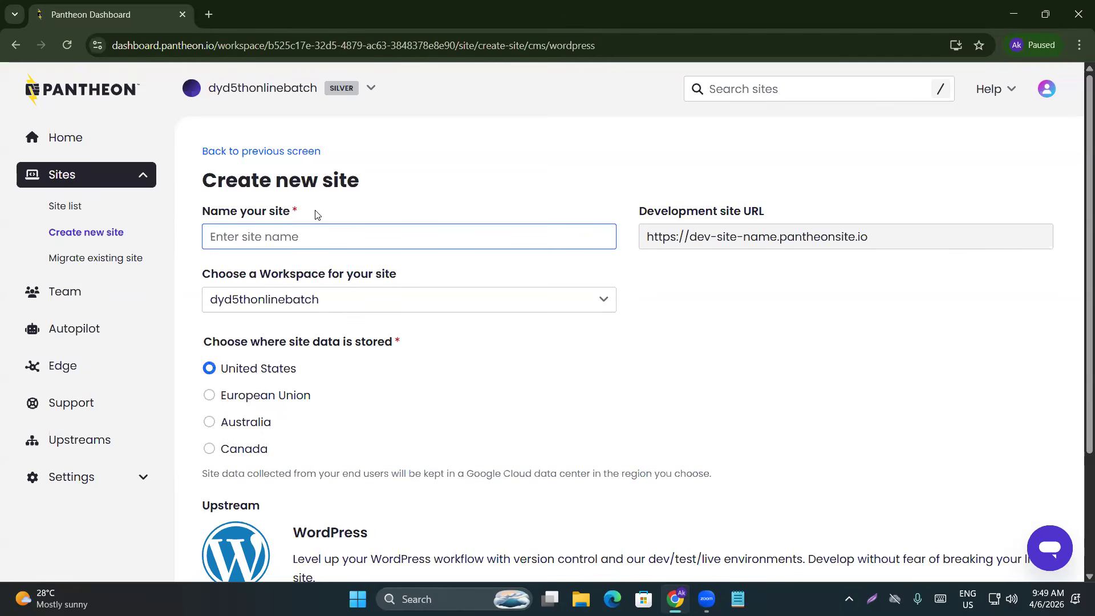
Enter facebook.com in a new browser tab without loading it, returning briefly to Pantheon
left_click(208, 14)
type("facebook.com")
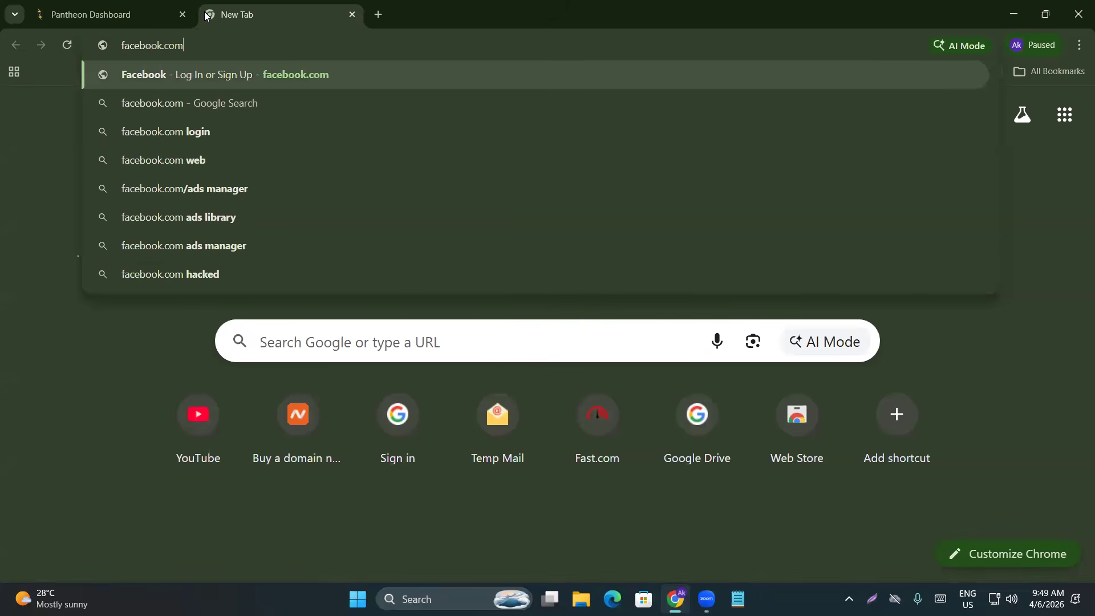
double_click(194, 47)
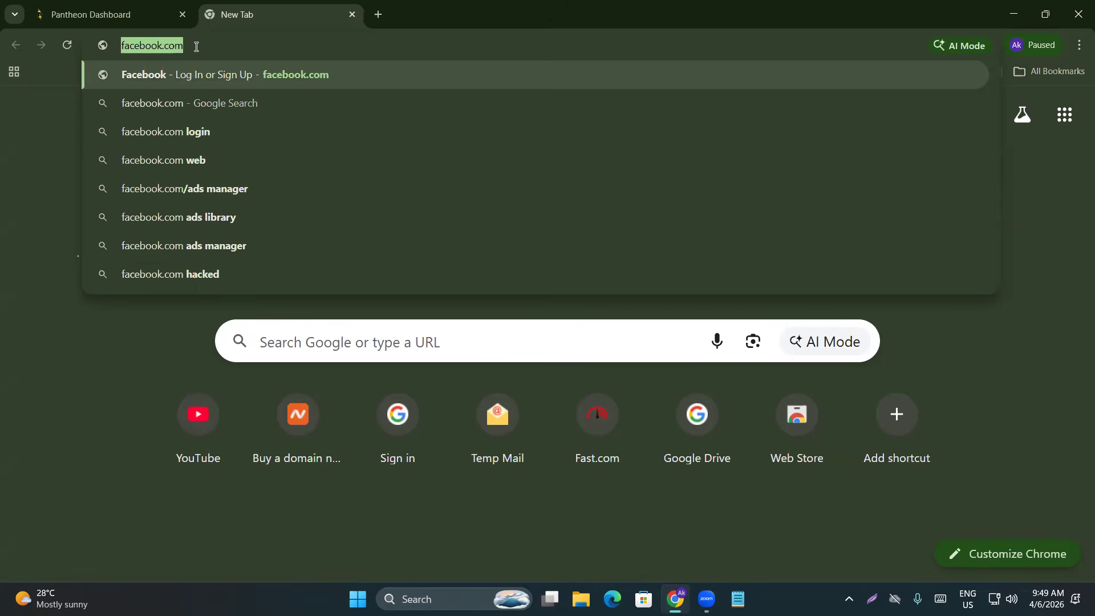
left_click(75, 12)
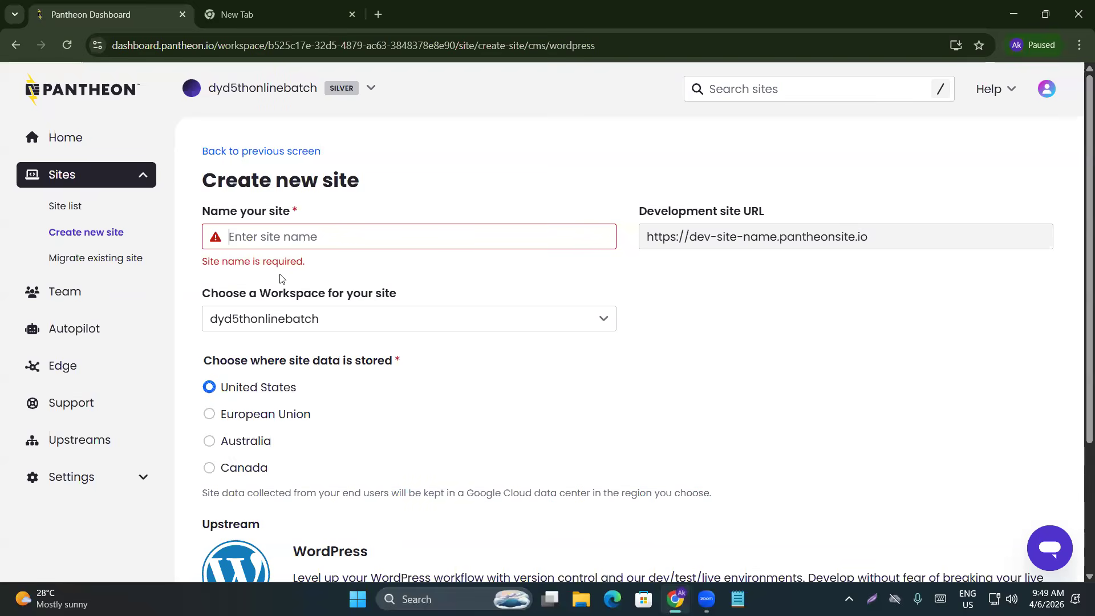
left_click(256, 14)
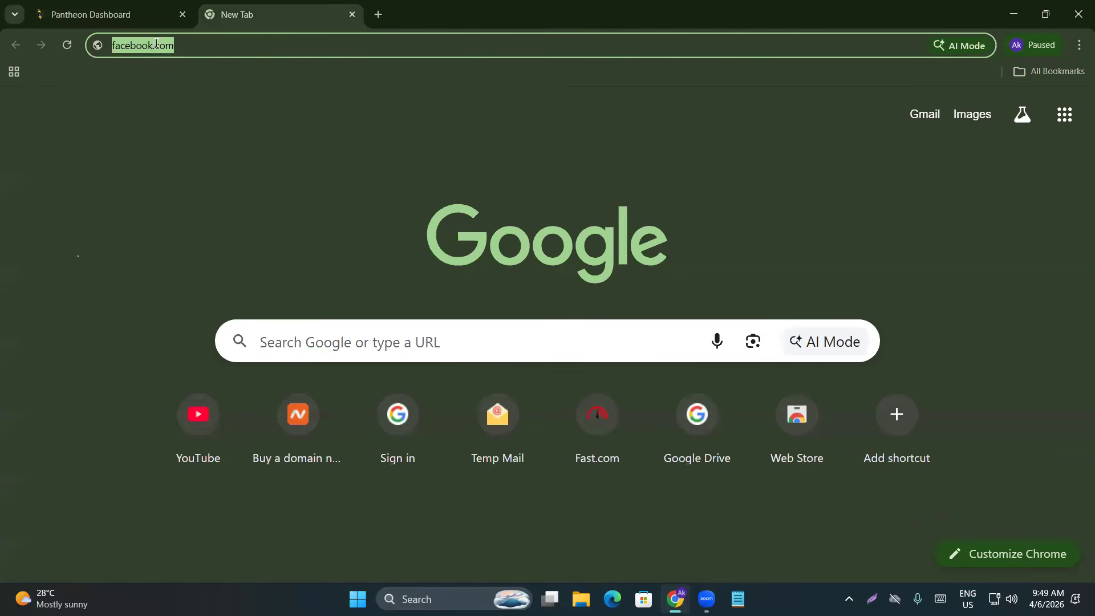
Leave facebook.com unsubmitted and return to the Pantheon Dashboard tab
left_click_drag(151, 48, 210, 54)
left_click(111, 5)
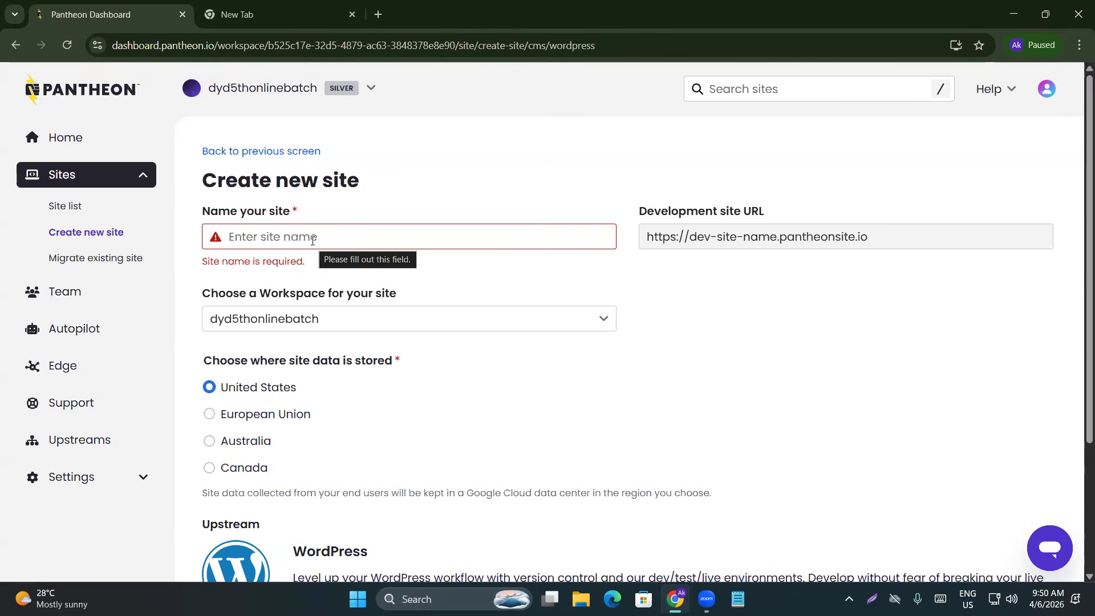
Name the WordPress site dyd5thonline, producing the dev URL dev-dyd5thonline.pantheonsite.io
type("dyd")
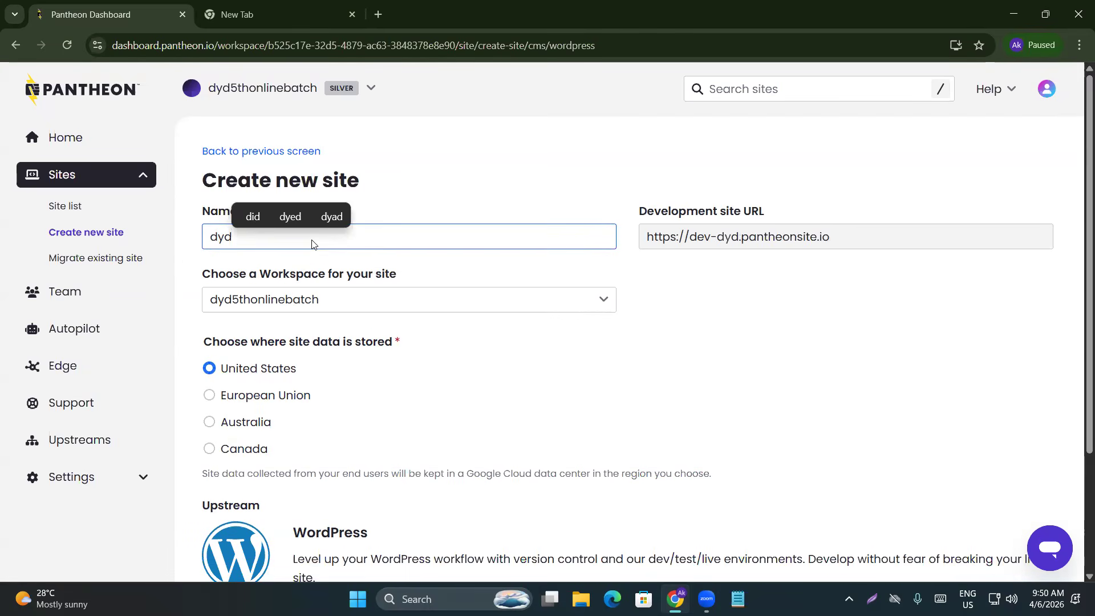
type("an")
key("BackSpace")
key("BackSpace")
type("5thonline")
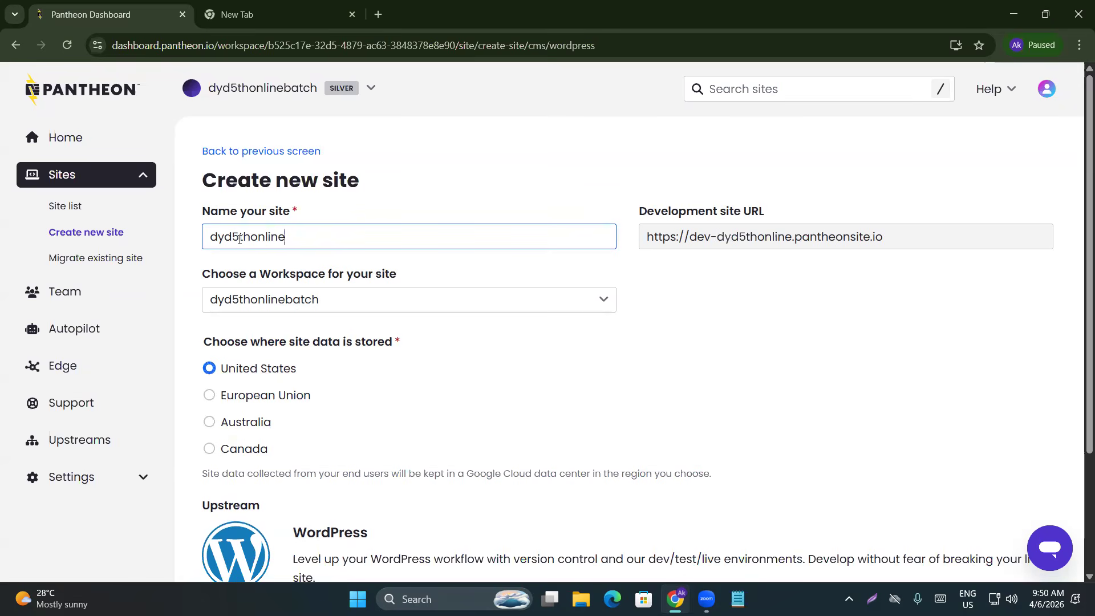
left_click_drag(717, 237, 793, 237)
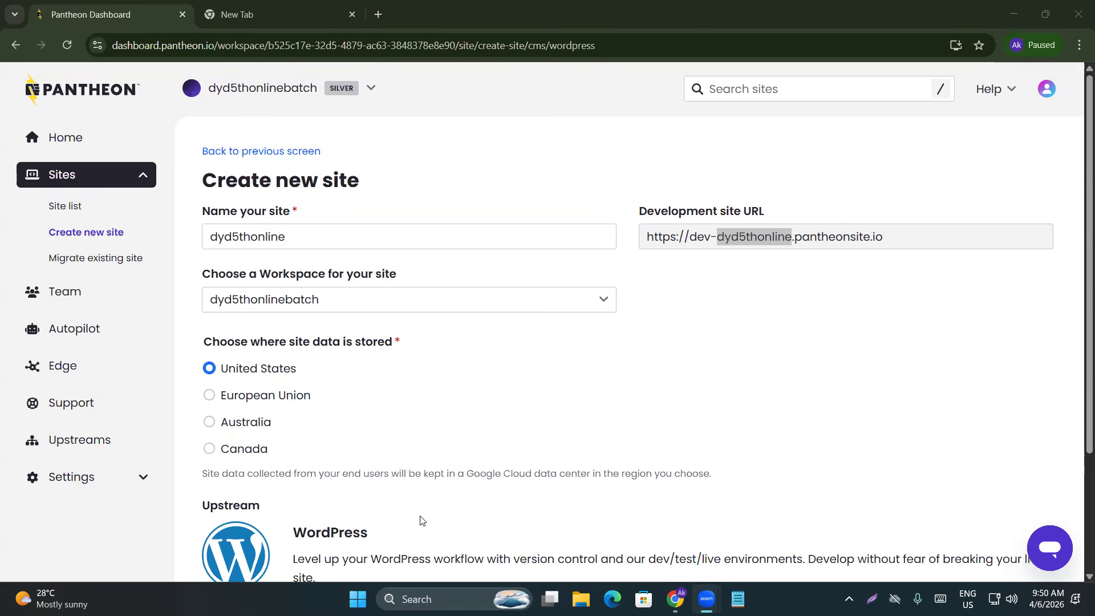
left_click(751, 247)
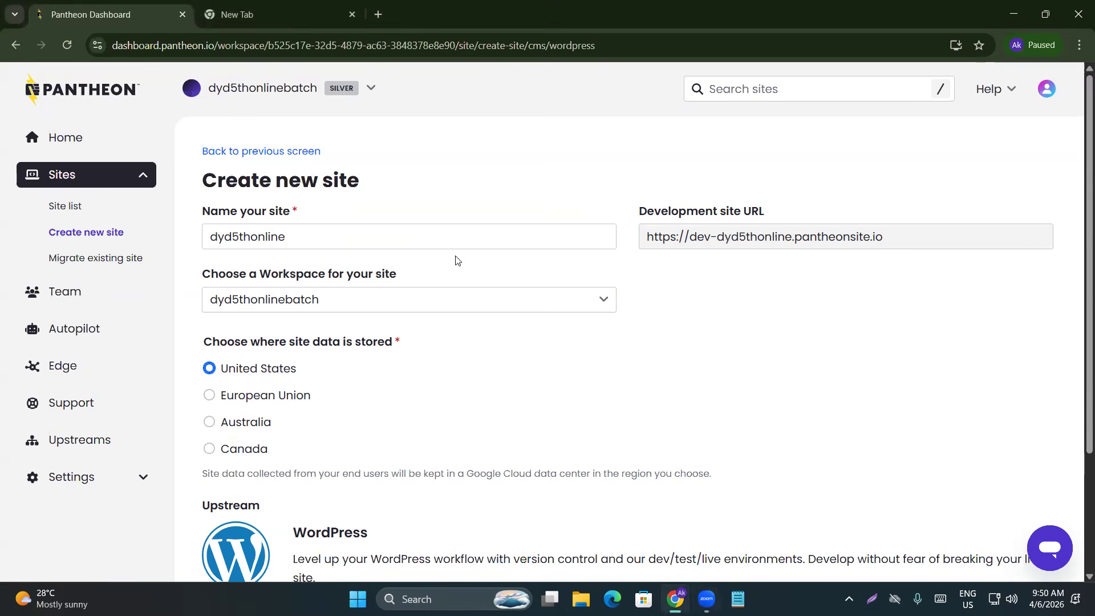
left_click_drag(648, 236, 890, 238)
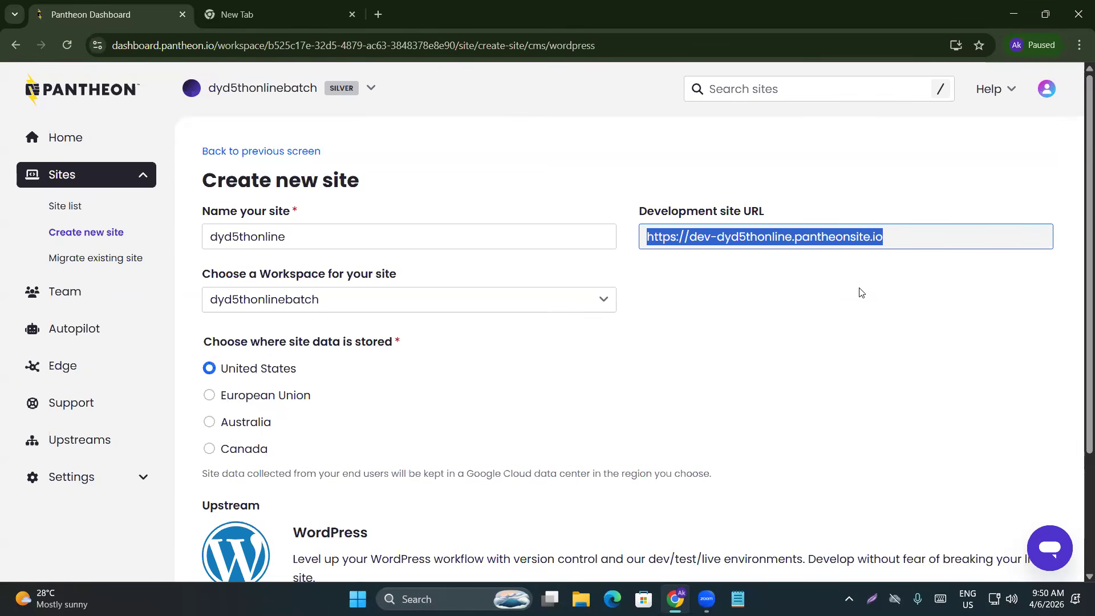
left_click(285, 237)
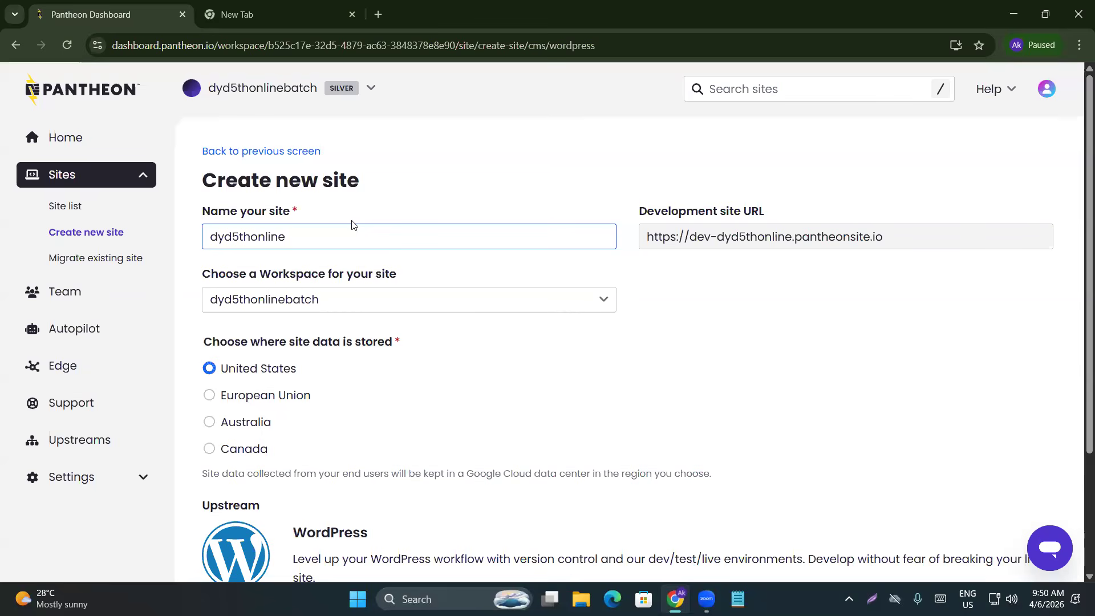
scroll(240, 388, "down", 1)
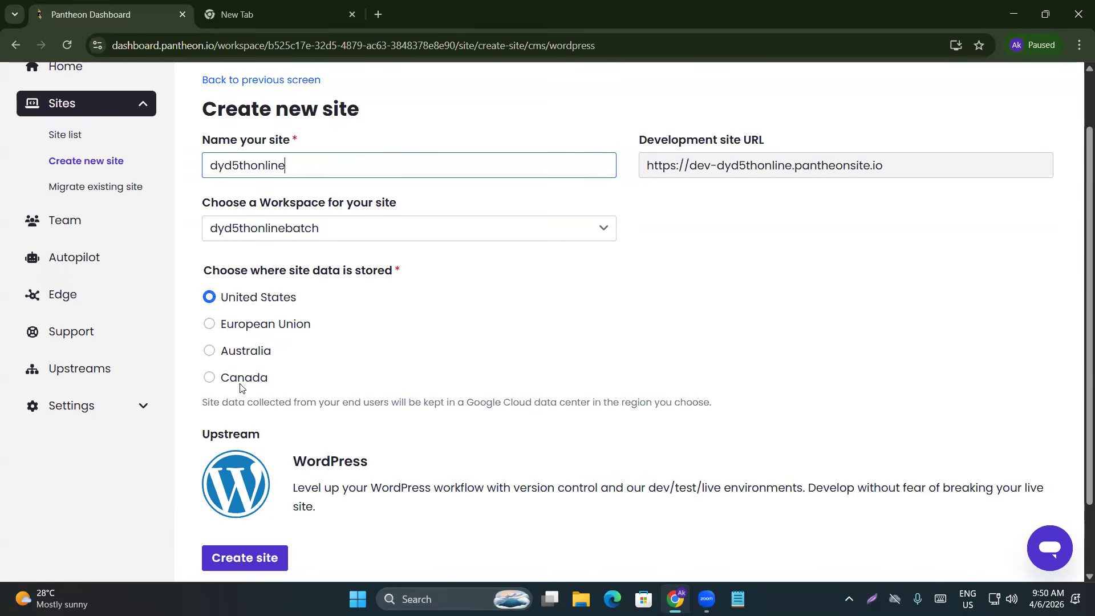
scroll(240, 388, "up", 1)
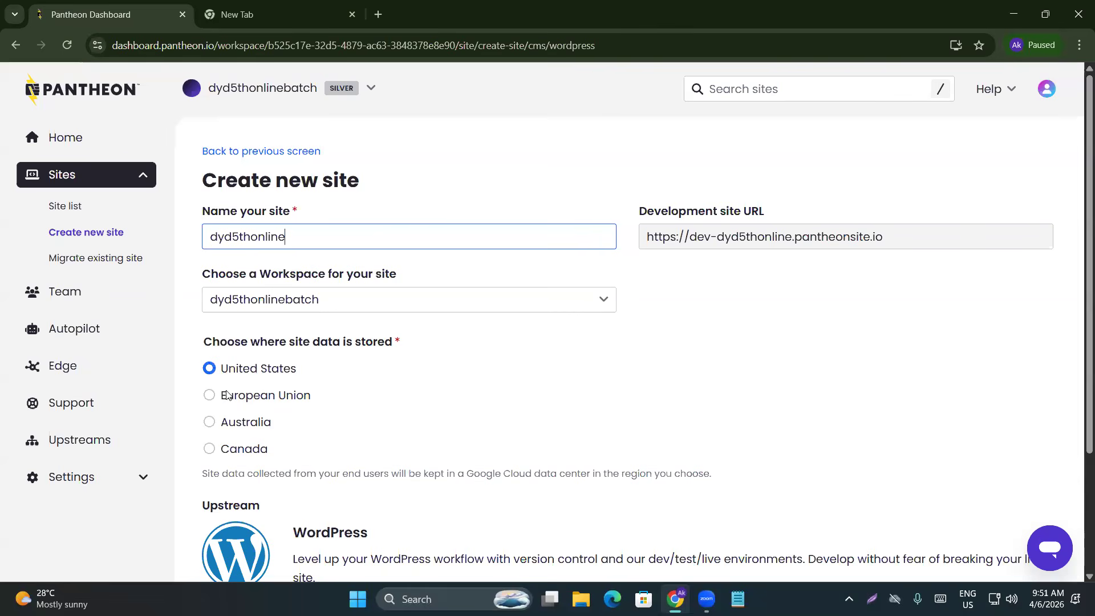
Load the facebook.com login page in the second tab, then return to the Pantheon form
left_click(200, 12)
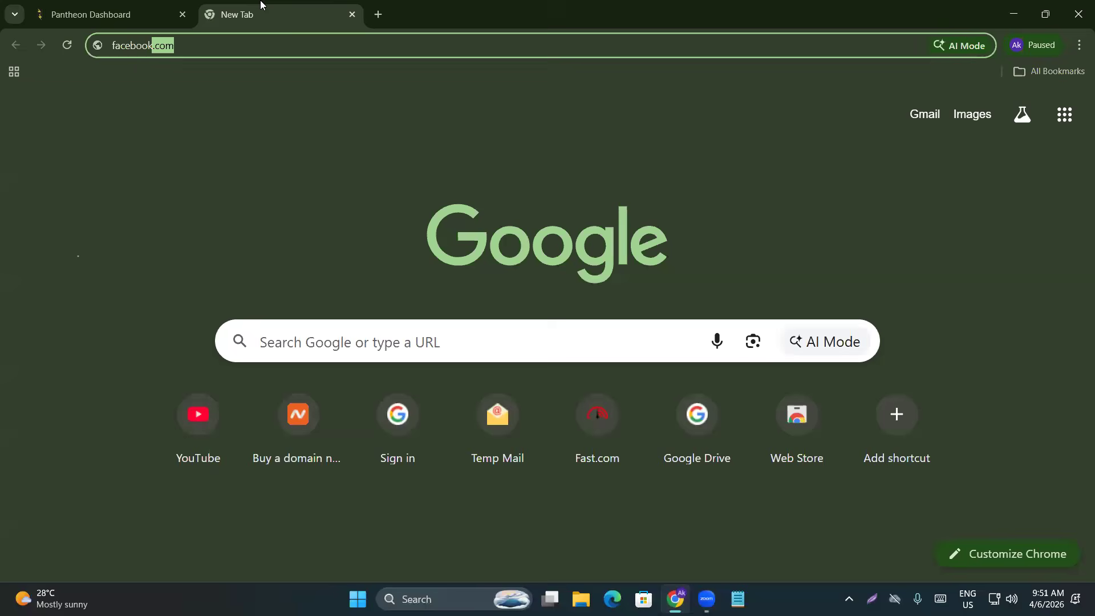
left_click(185, 46)
key("Return")
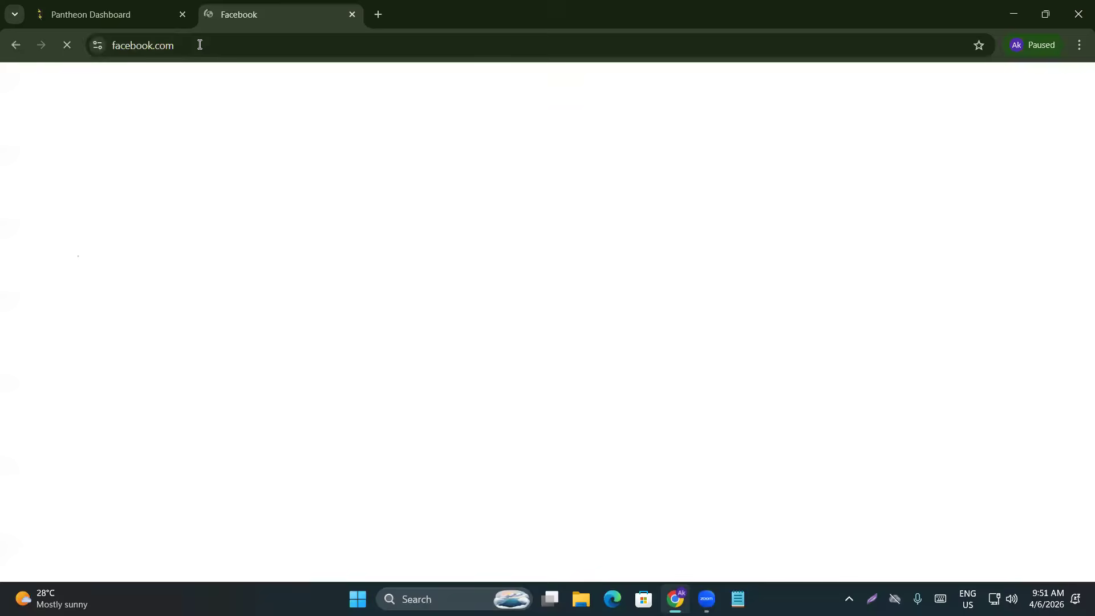
left_click(178, 45)
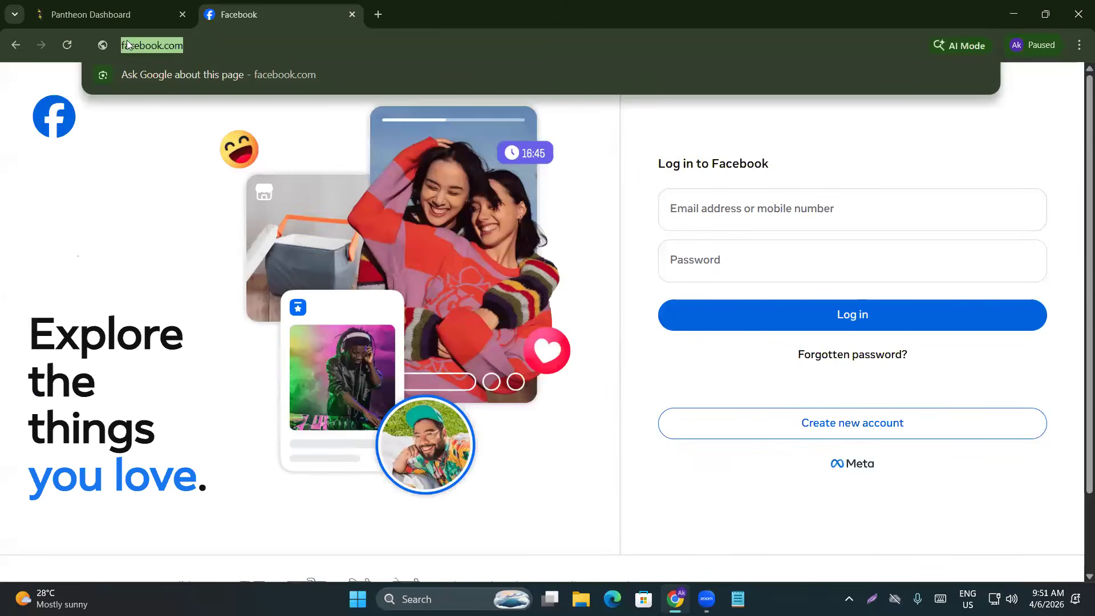
left_click(116, 13)
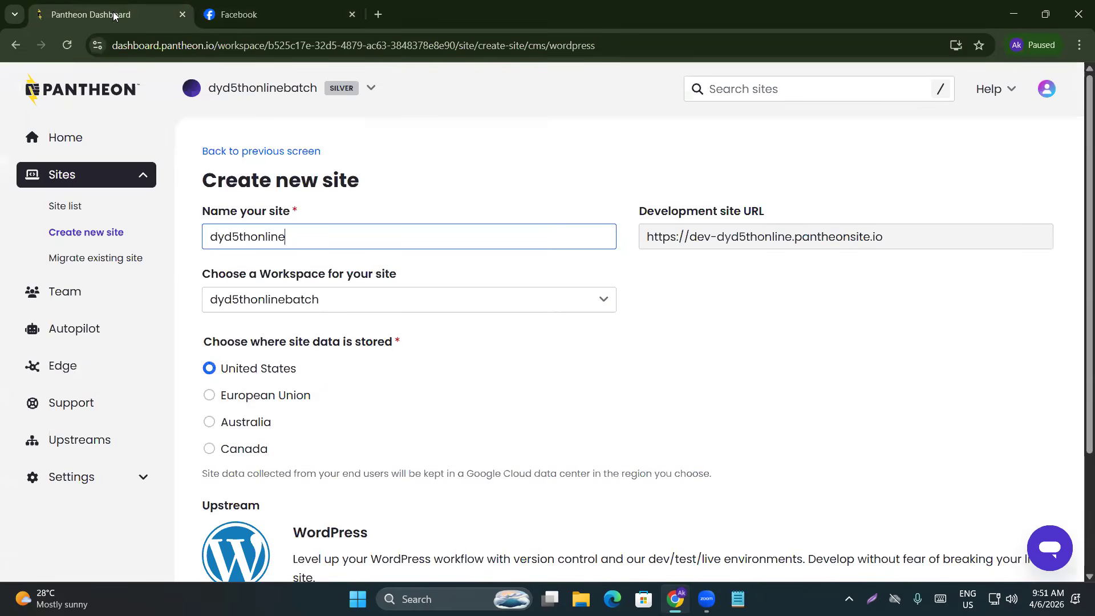
left_click(649, 236)
left_click_drag(650, 237, 886, 233)
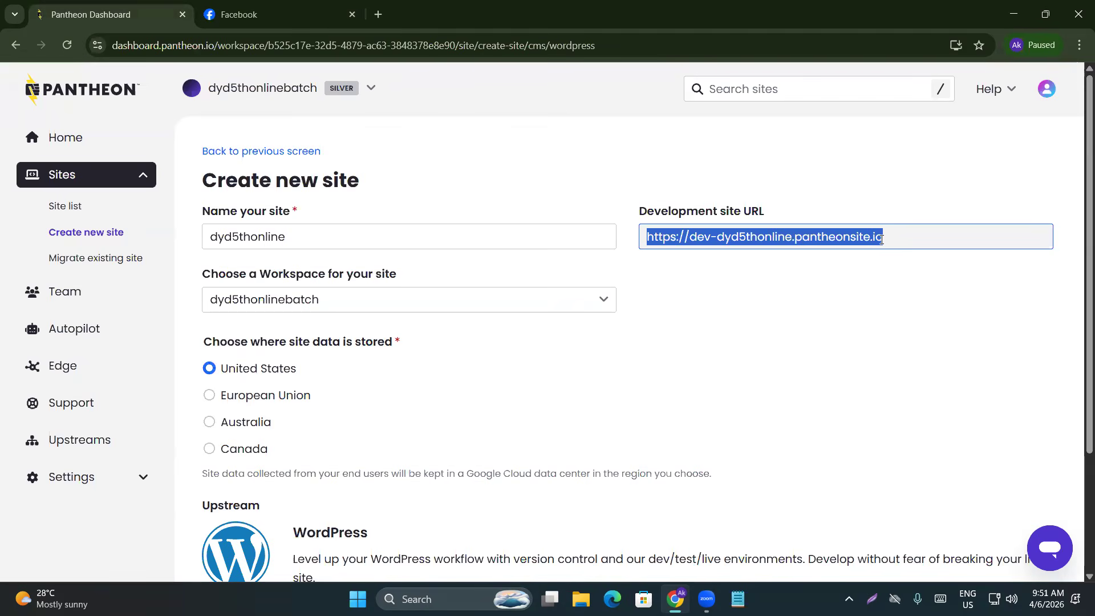
left_click(728, 238)
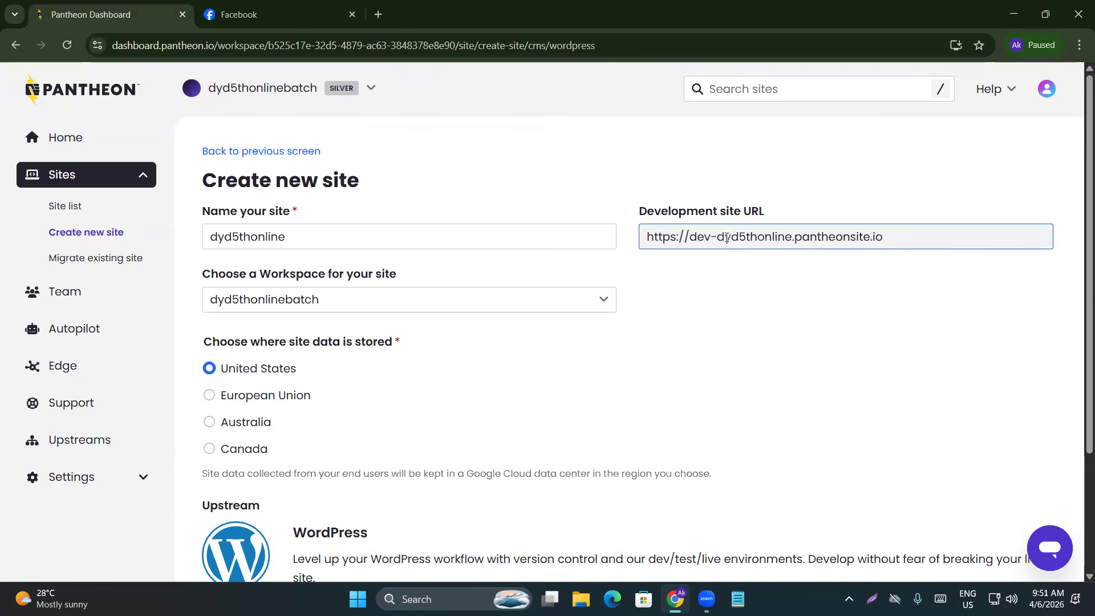
left_click_drag(718, 237, 886, 241)
left_click_drag(717, 239, 646, 242)
left_click(796, 240)
left_click_drag(885, 239, 651, 252)
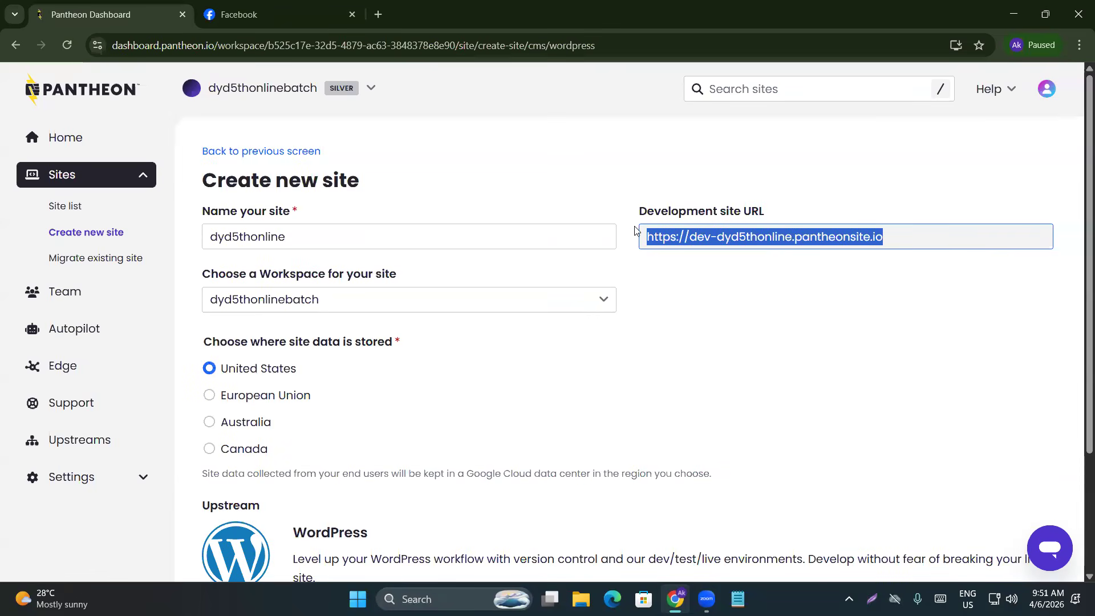
double_click(708, 235)
triple_click(708, 236)
left_click_drag(639, 212, 776, 208)
left_click(788, 208)
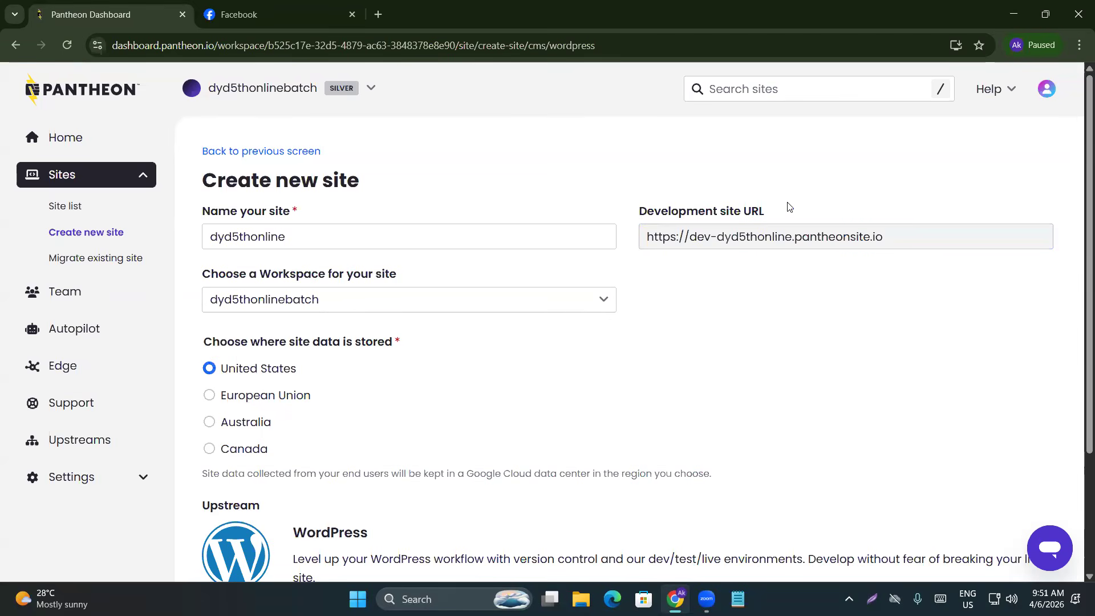
double_click(771, 236)
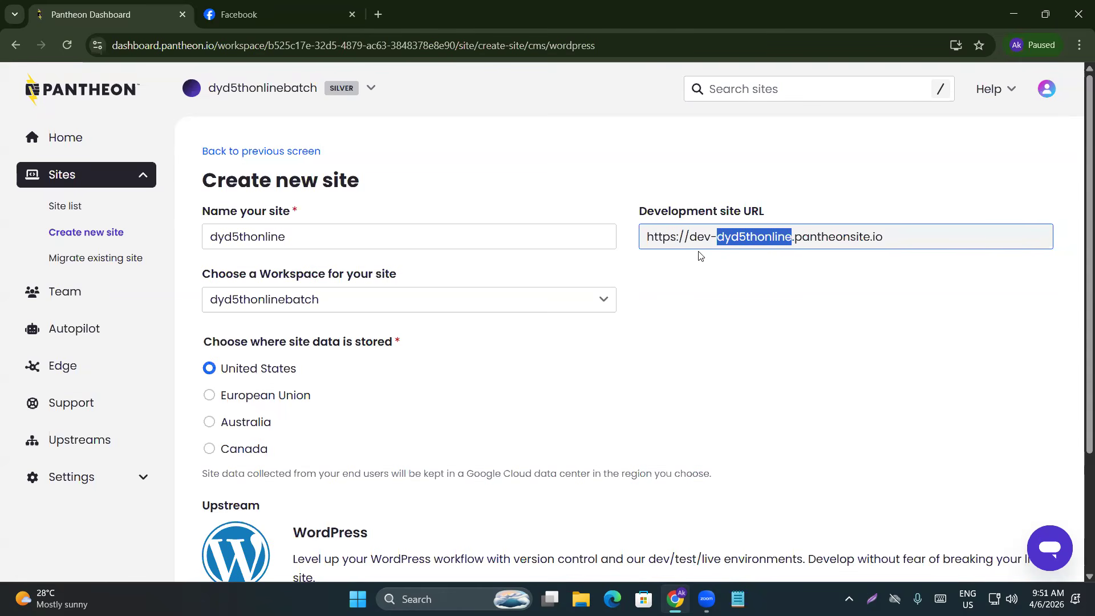
left_click(316, 237)
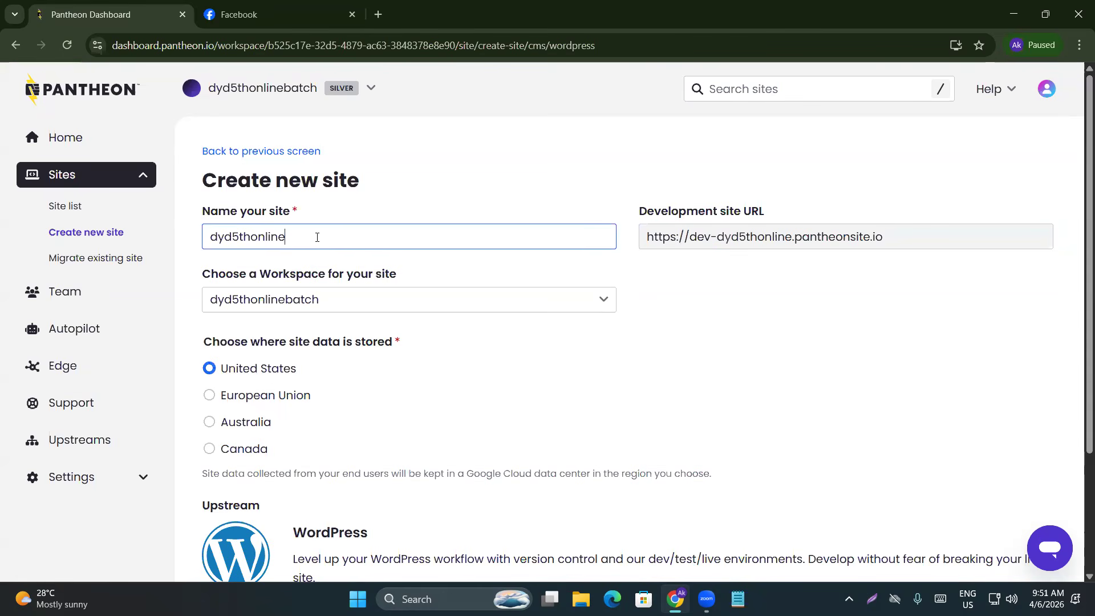
left_click_drag(315, 237, 210, 237)
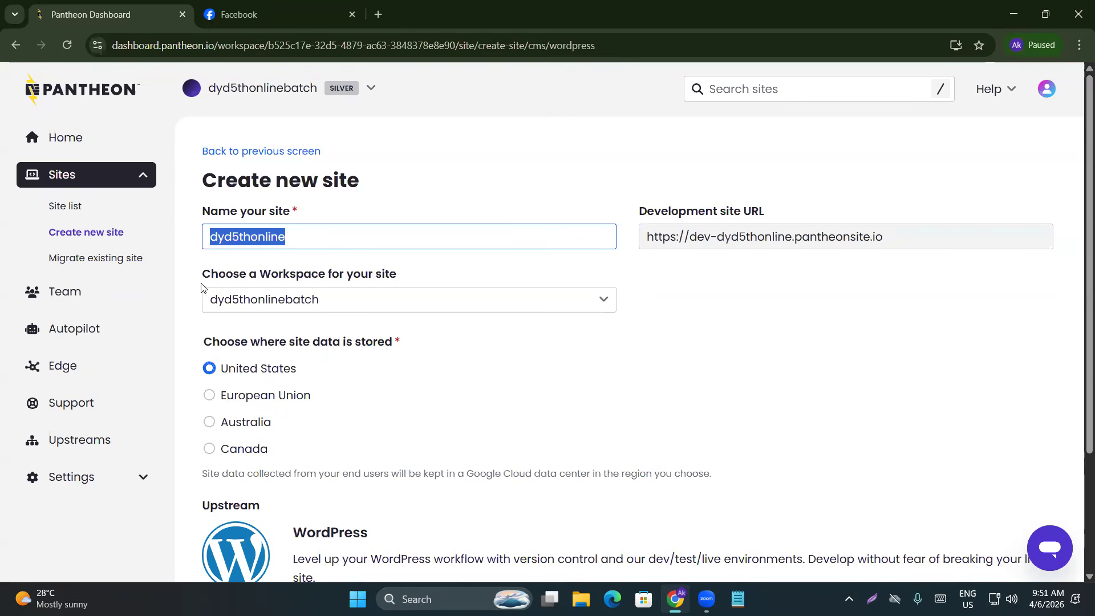
left_click(199, 304)
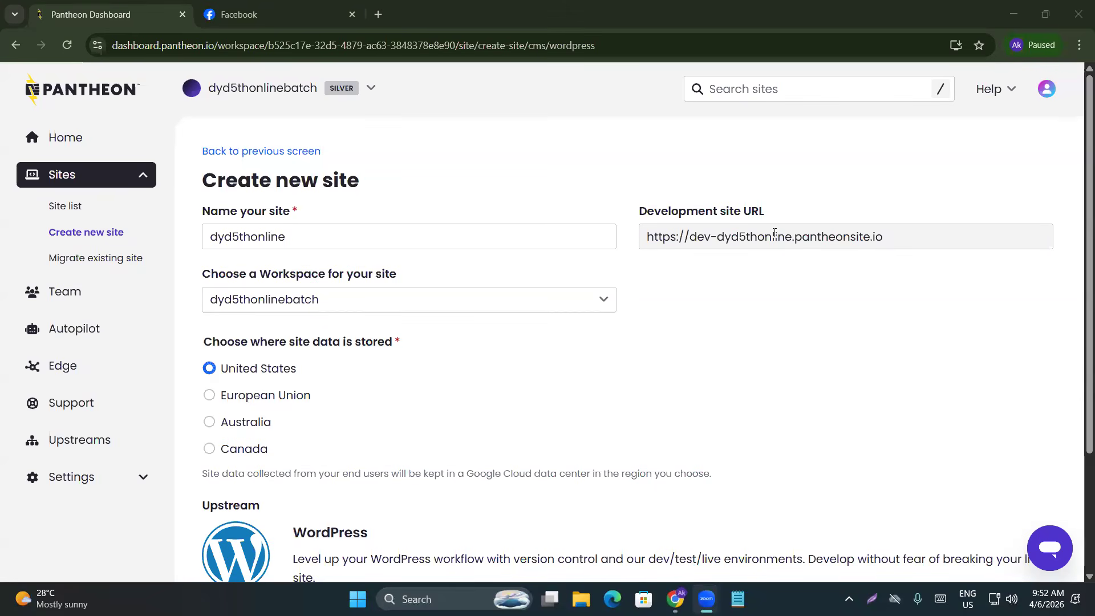
Create the WordPress site dyd5thonline and confirm the dyd5thonlinebatch workspace
scroll(298, 351, "down", 1)
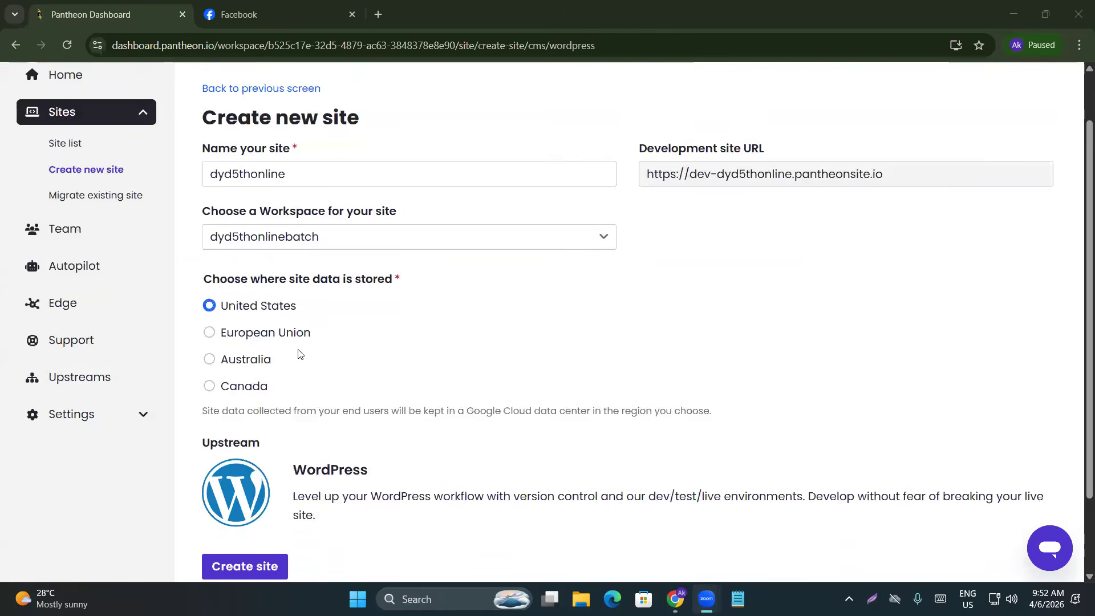
left_click_drag(207, 198, 416, 213)
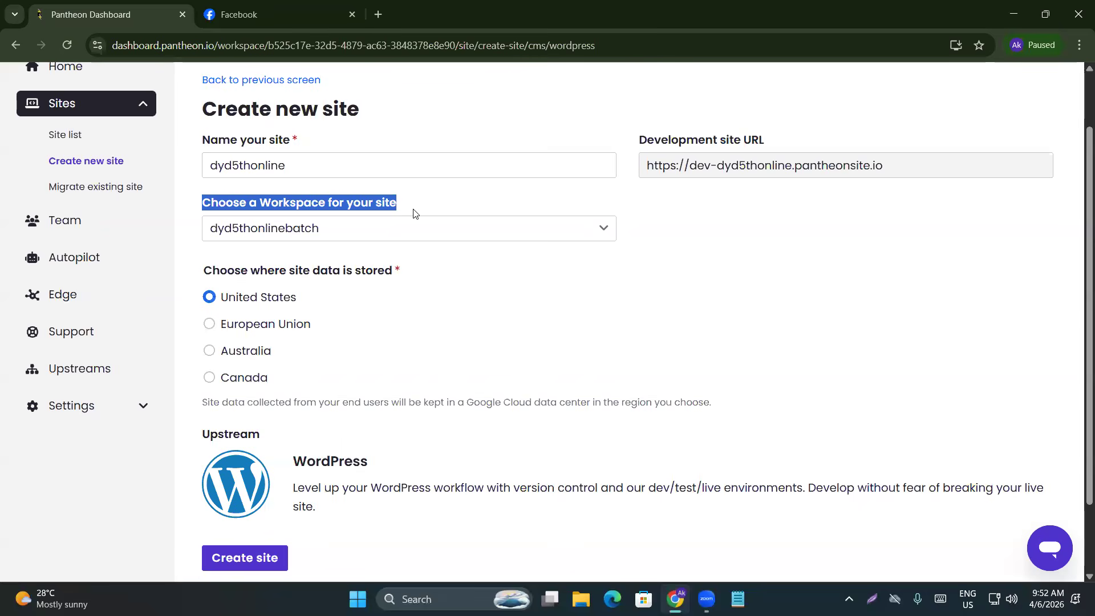
left_click(799, 317)
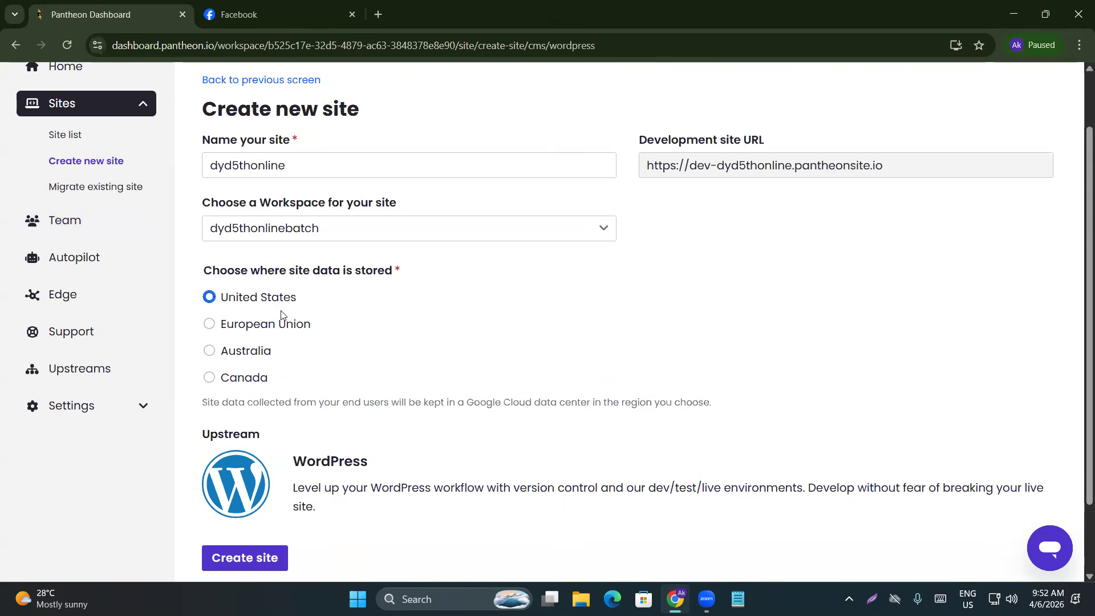
scroll(288, 307, "down", 2)
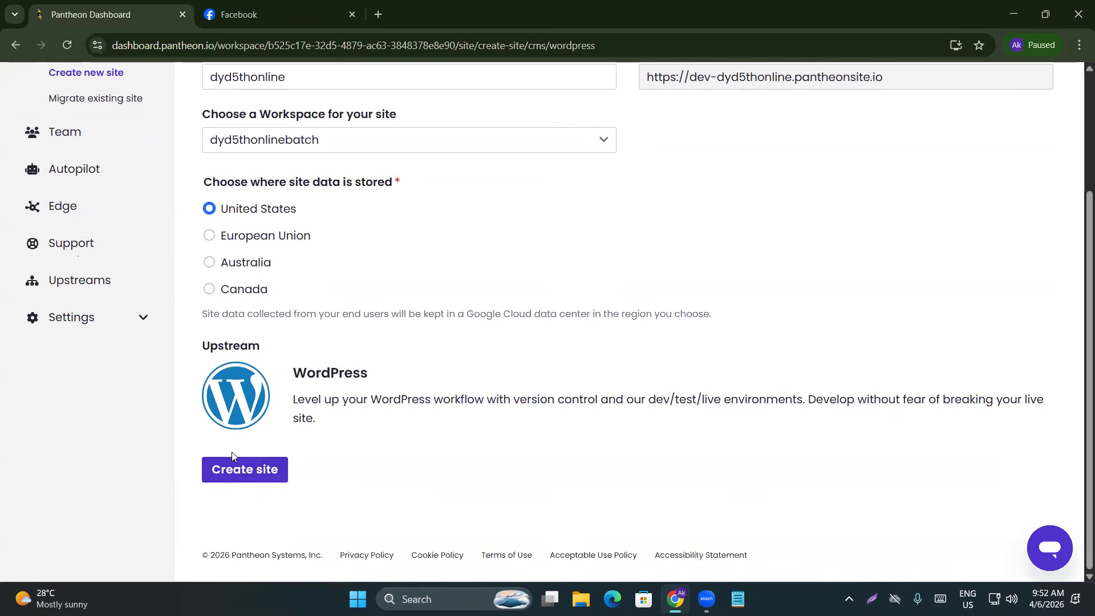
left_click(255, 475)
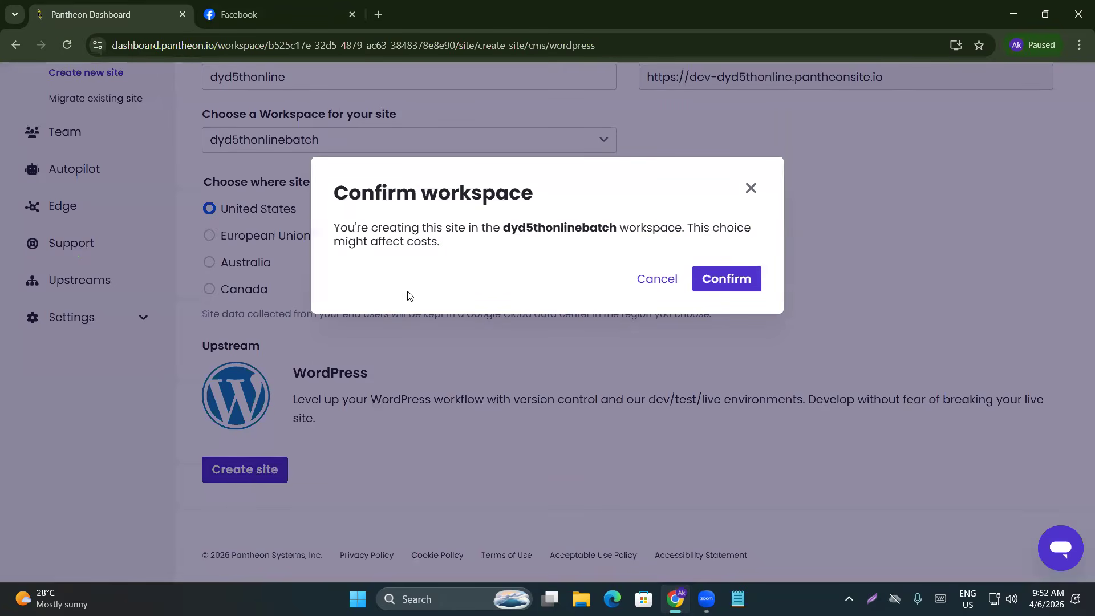
left_click(725, 287)
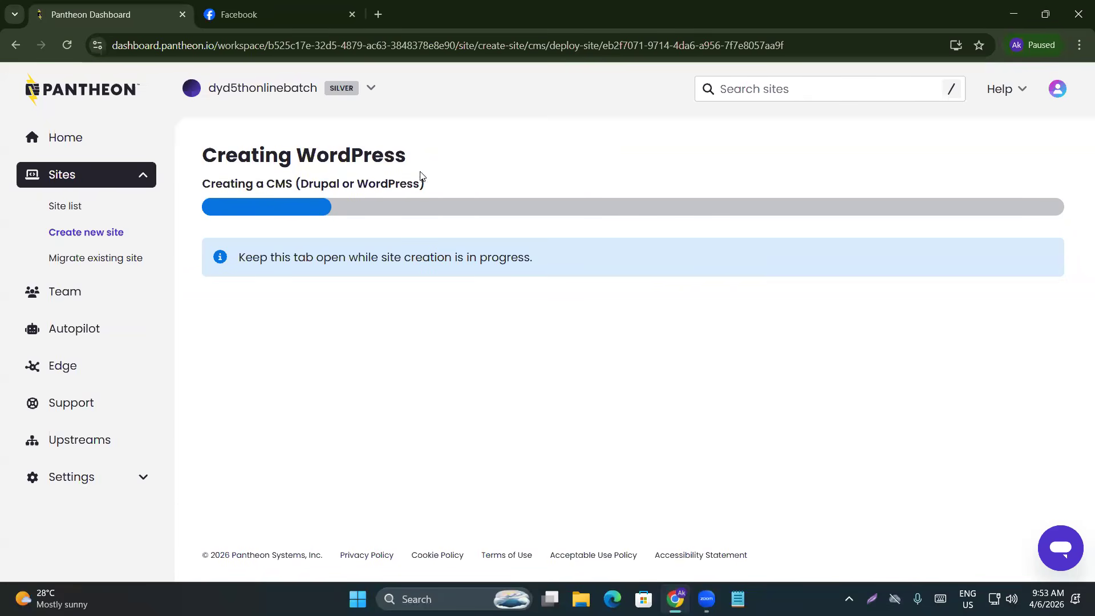
Wait while site creation moves from Creating WordPress to Deploying WordPress
left_click_drag(202, 185, 289, 190)
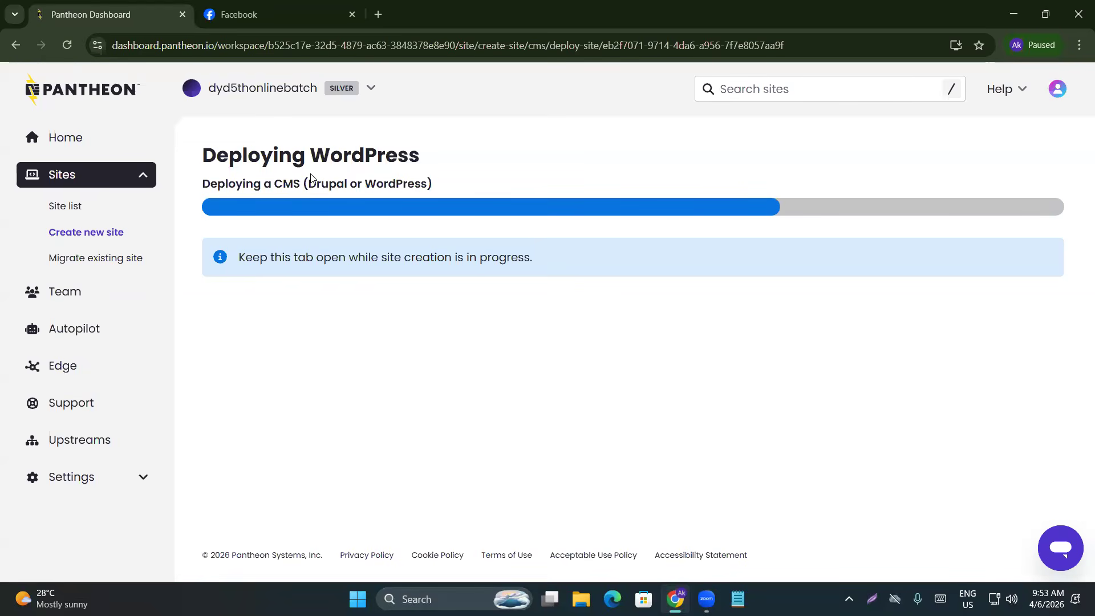
Wait until the page reports WordPress deployment complete with next-step suggestions
left_click_drag(202, 160, 422, 158)
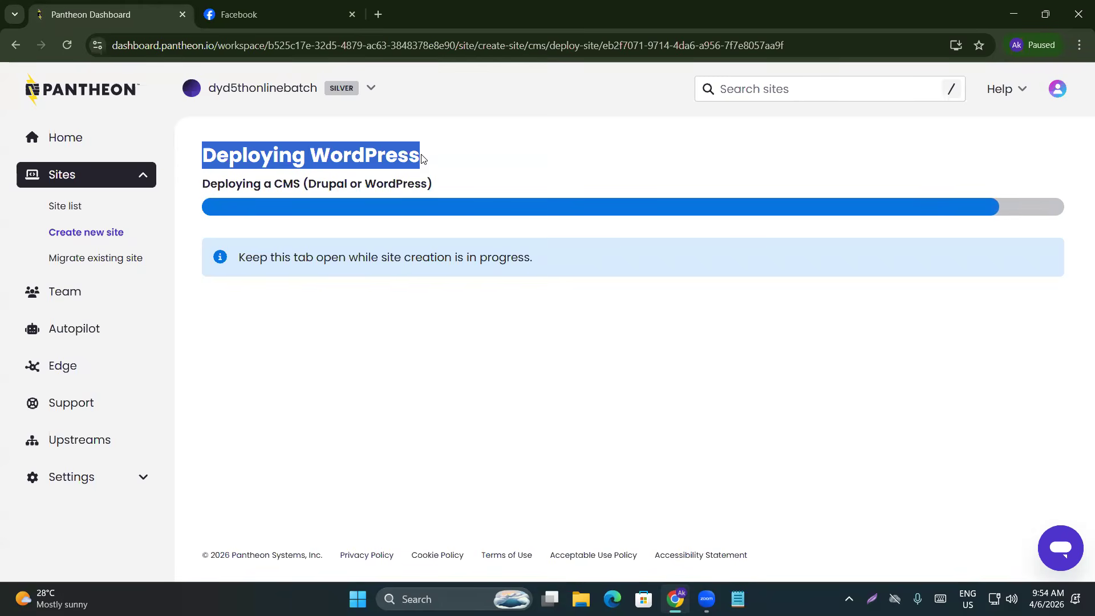
left_click(268, 333)
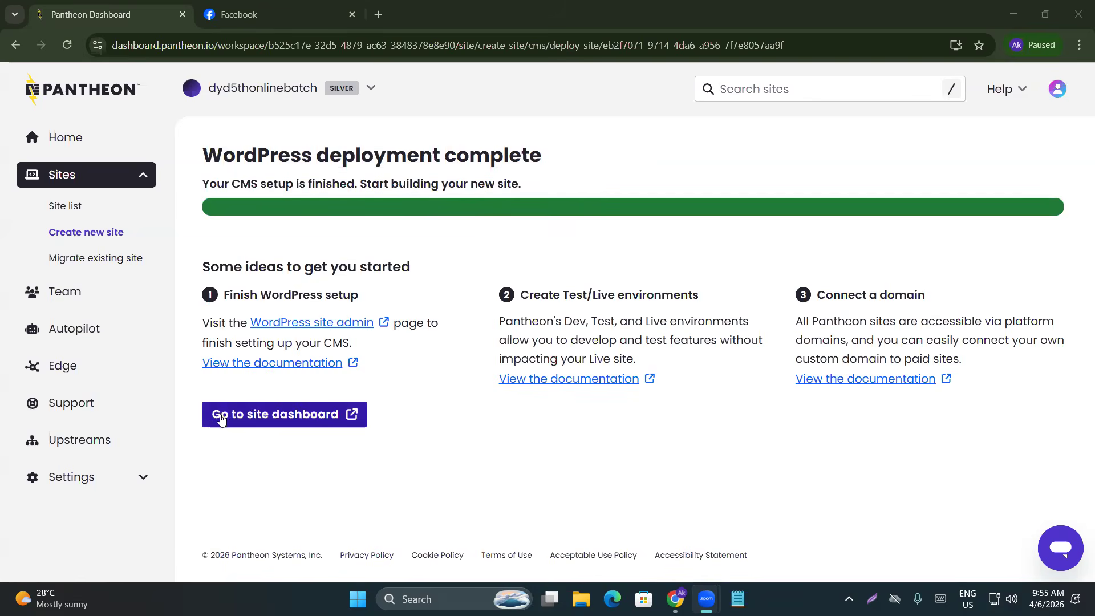
Open the dyd5thonline site's Dev environment dashboard and close the Facebook tab
left_click(323, 421)
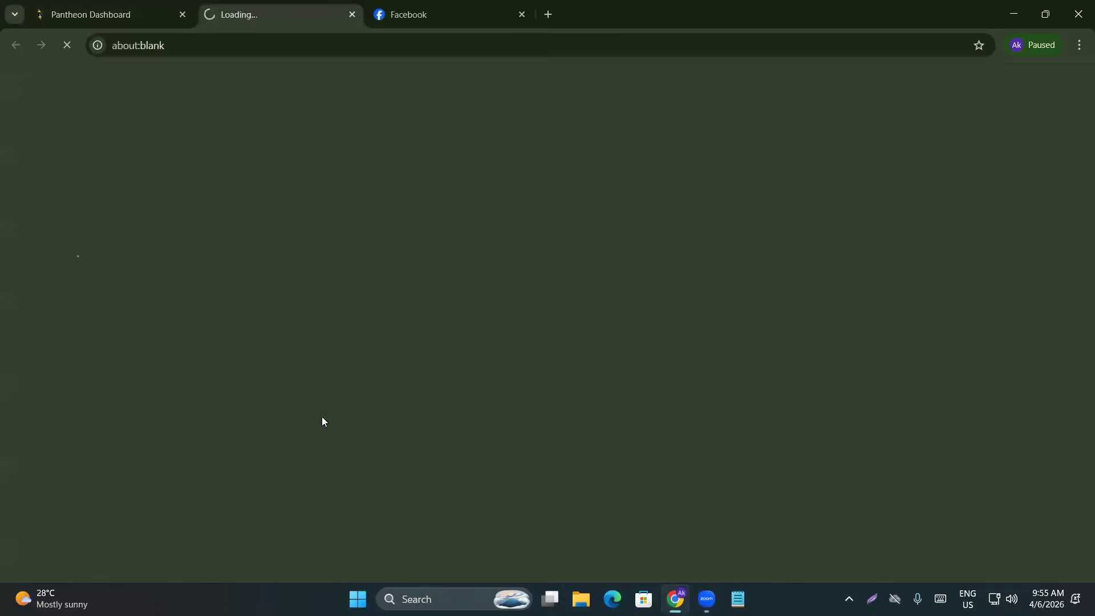
left_click(522, 15)
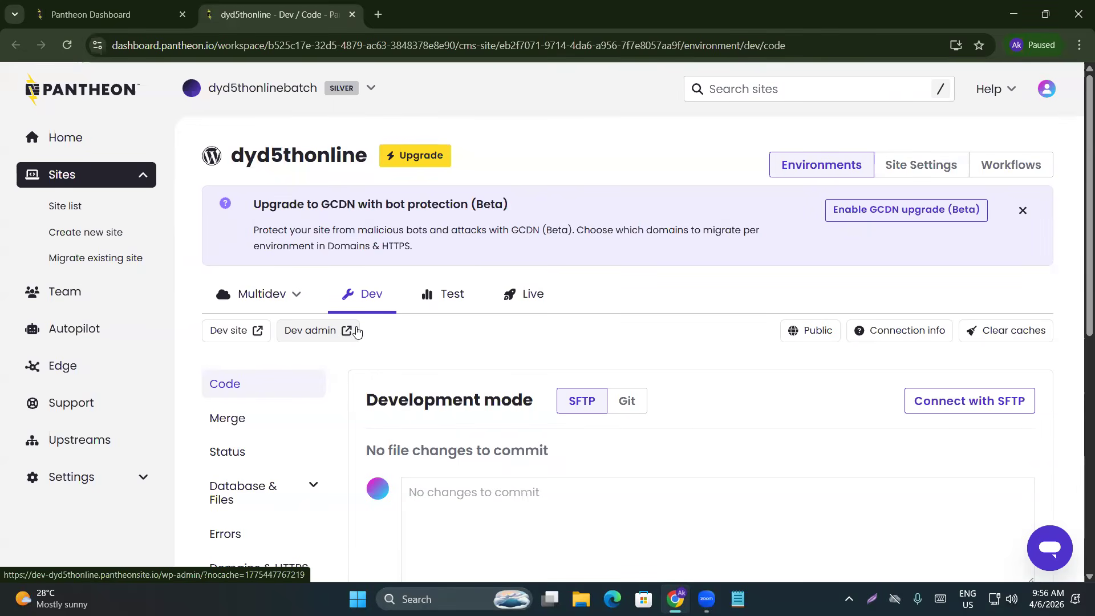
Open the dev site's WordPress admin past the sandbox notice and choose English (United States)
left_click(347, 332)
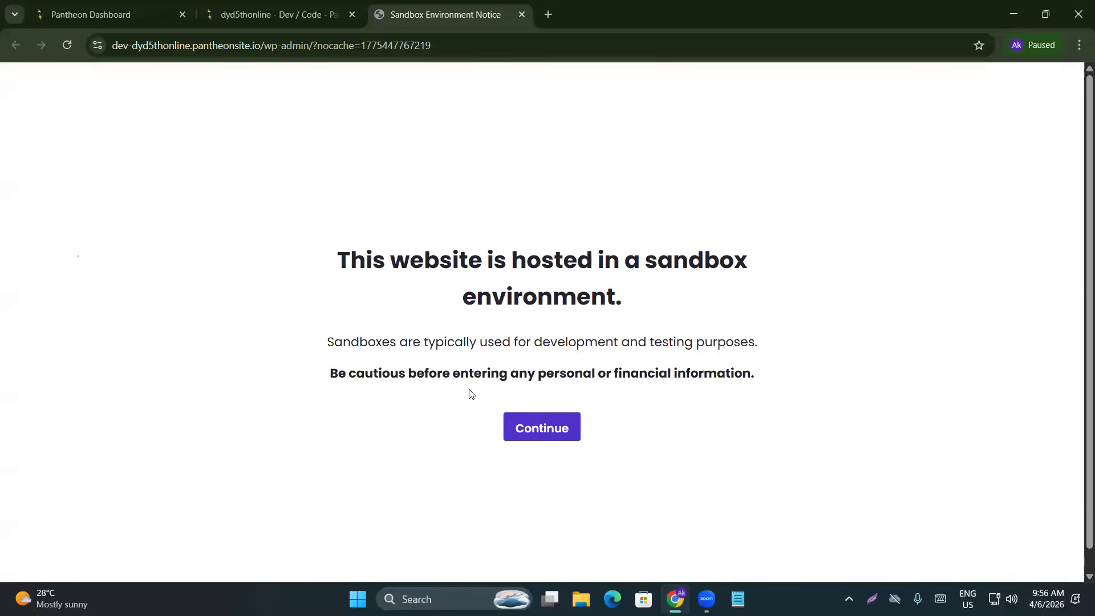
left_click(544, 429)
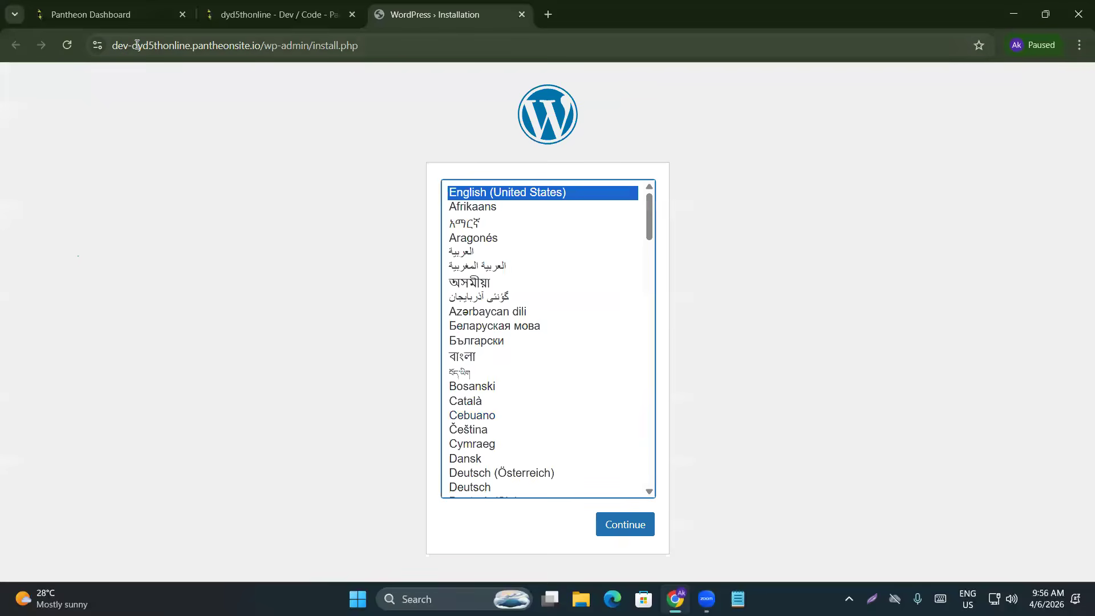
left_click(275, 46)
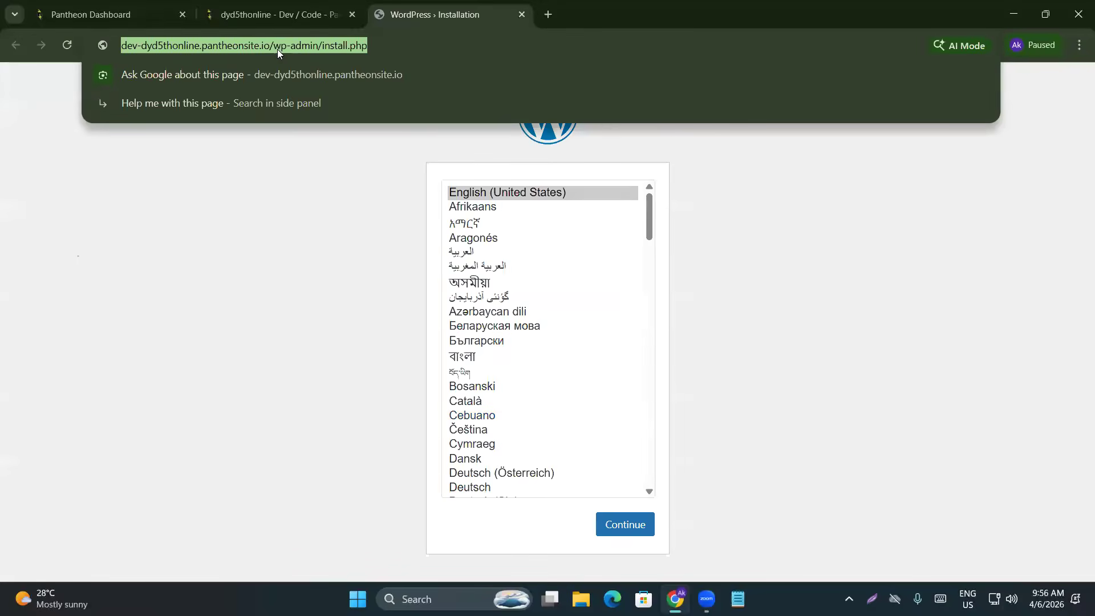
left_click(305, 46)
left_click_drag(306, 46, 107, 45)
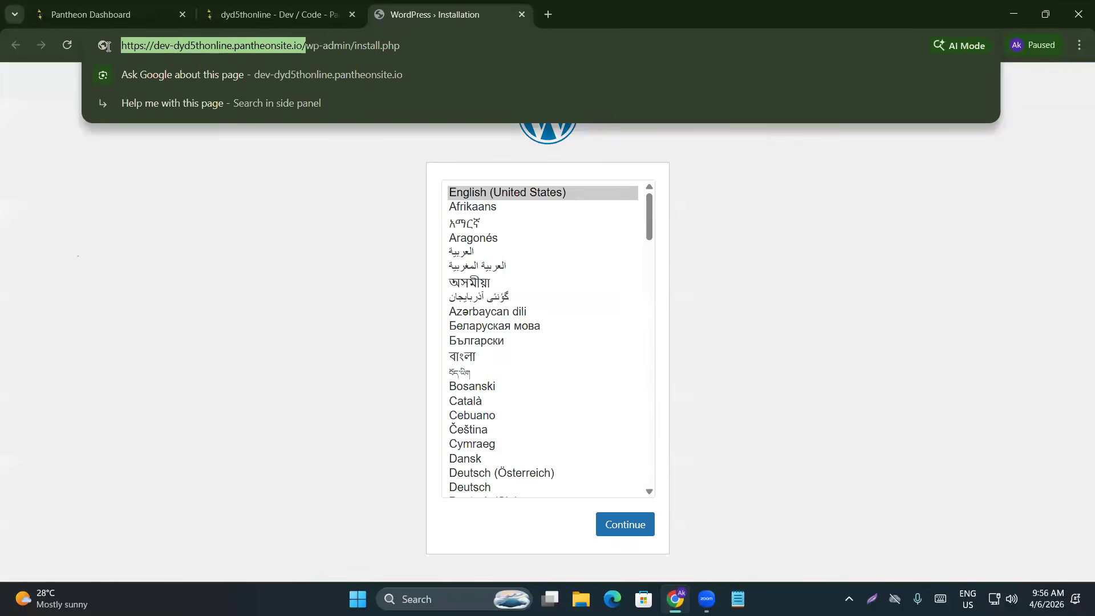
left_click(240, 46)
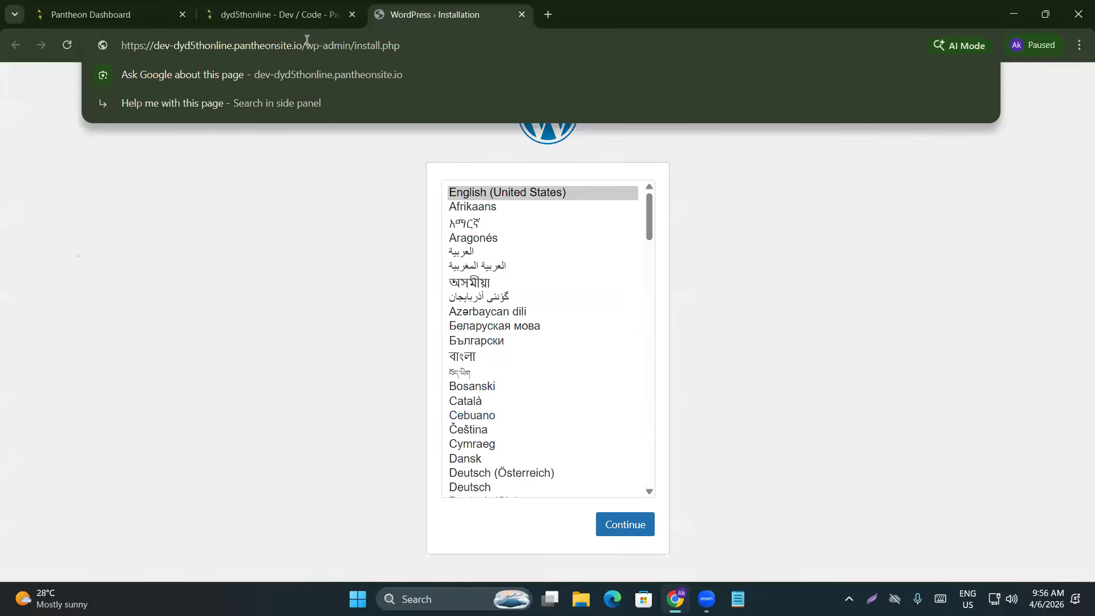
left_click_drag(303, 46, 118, 45)
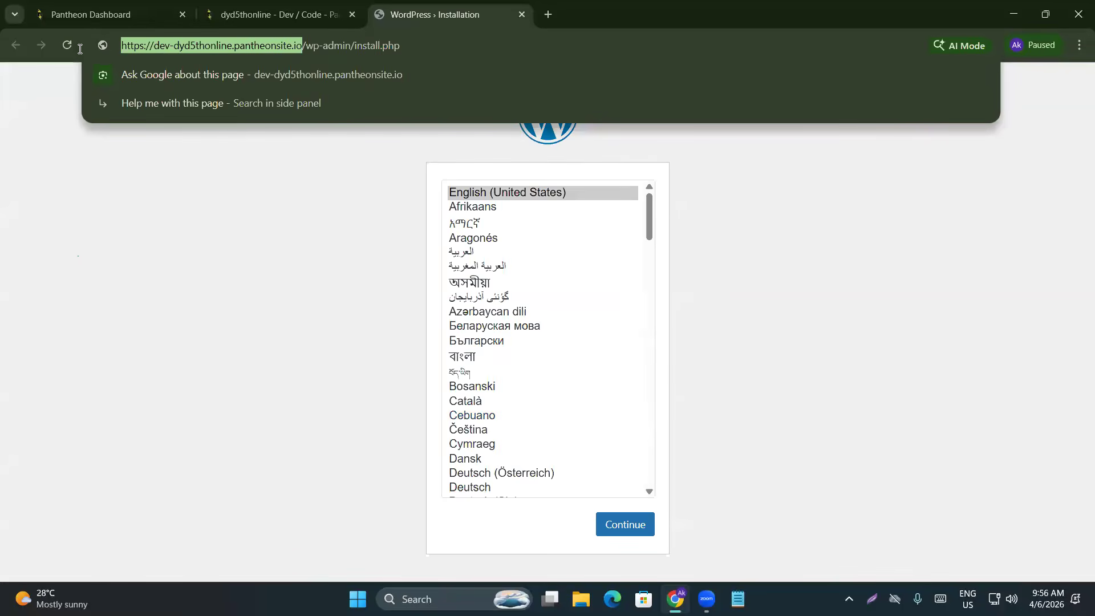
left_click(237, 47)
left_click_drag(306, 45, 107, 55)
left_click(312, 45)
left_click_drag(306, 45, 114, 47)
left_click(356, 260)
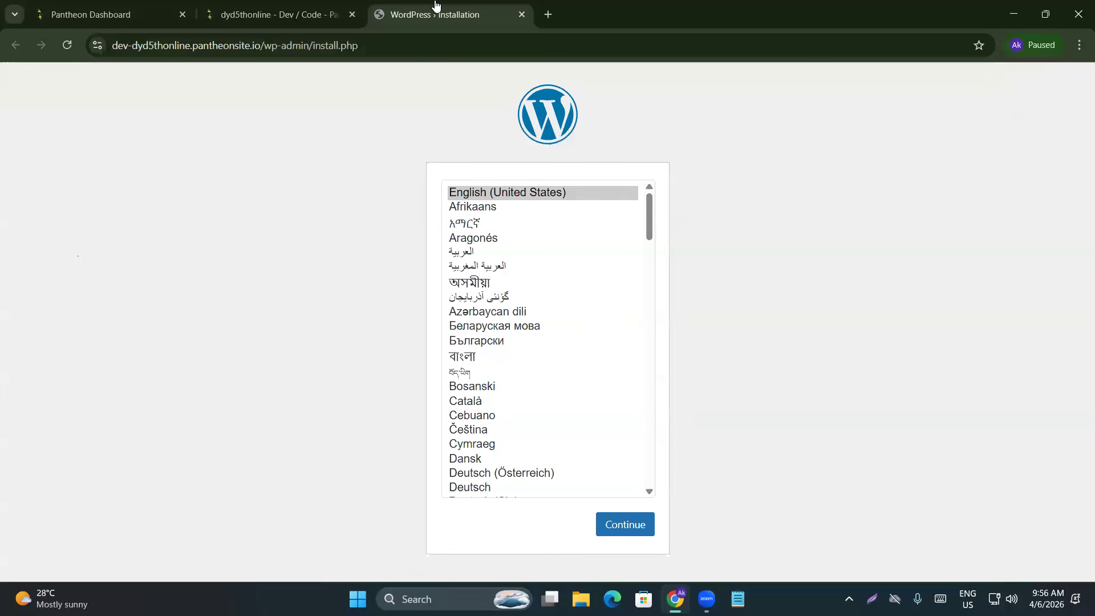
left_click(627, 527)
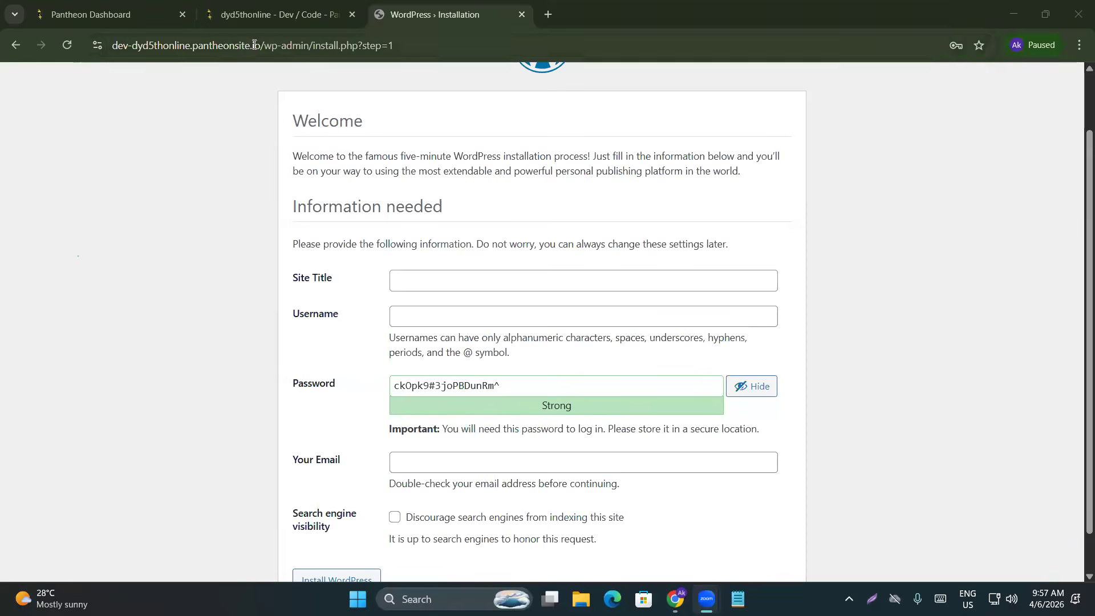
Enter 'Digital marketing Course In Bd' in the install form's Site Title field
left_click_drag(262, 45, 89, 28)
left_click(277, 48)
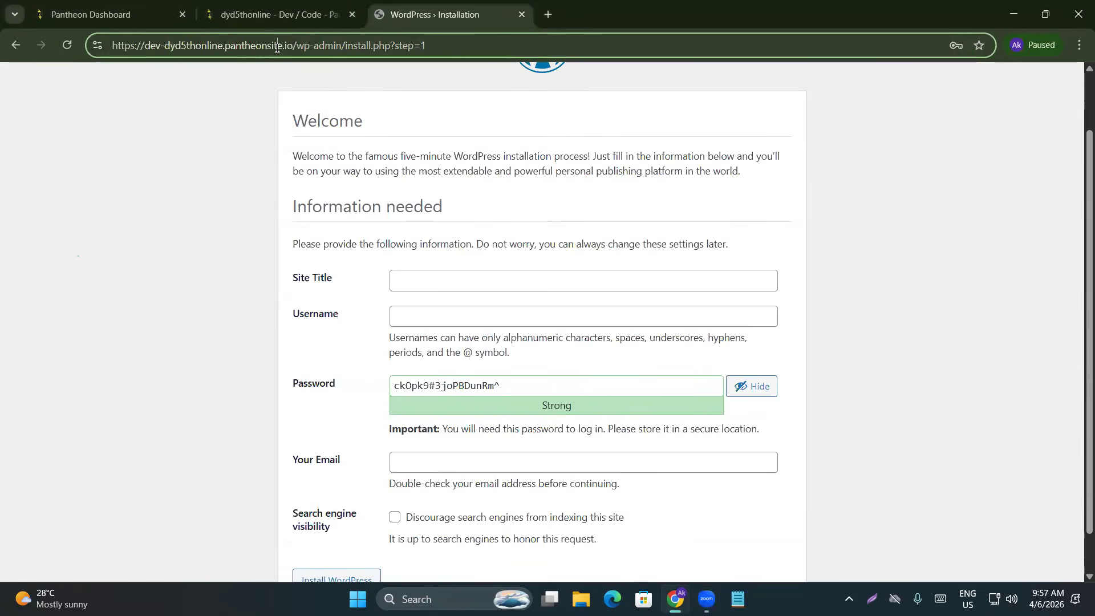
left_click_drag(294, 45, 99, 63)
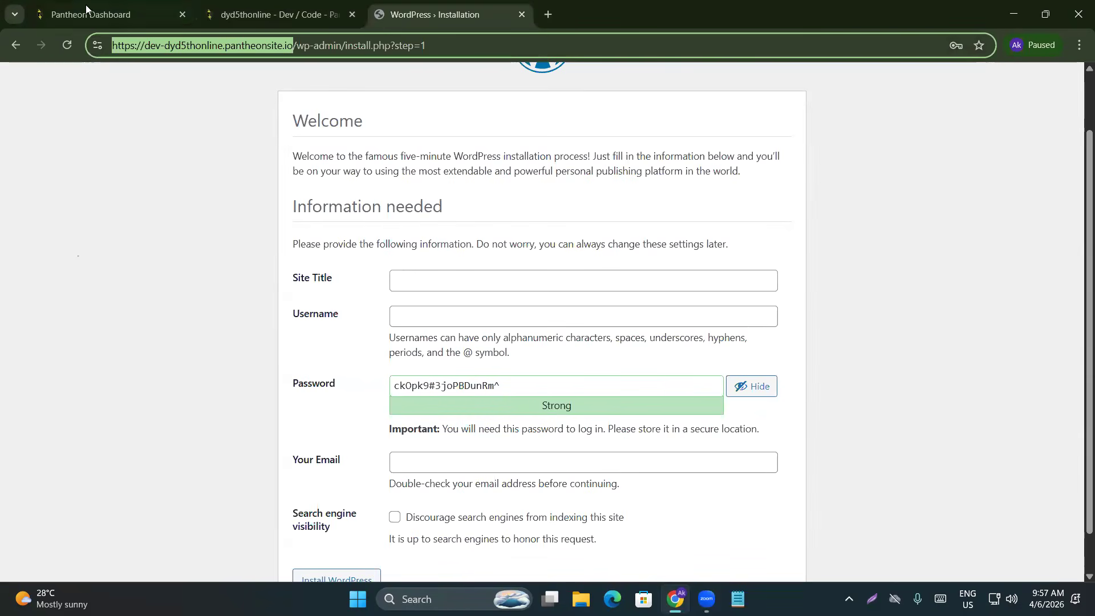
left_click(394, 281)
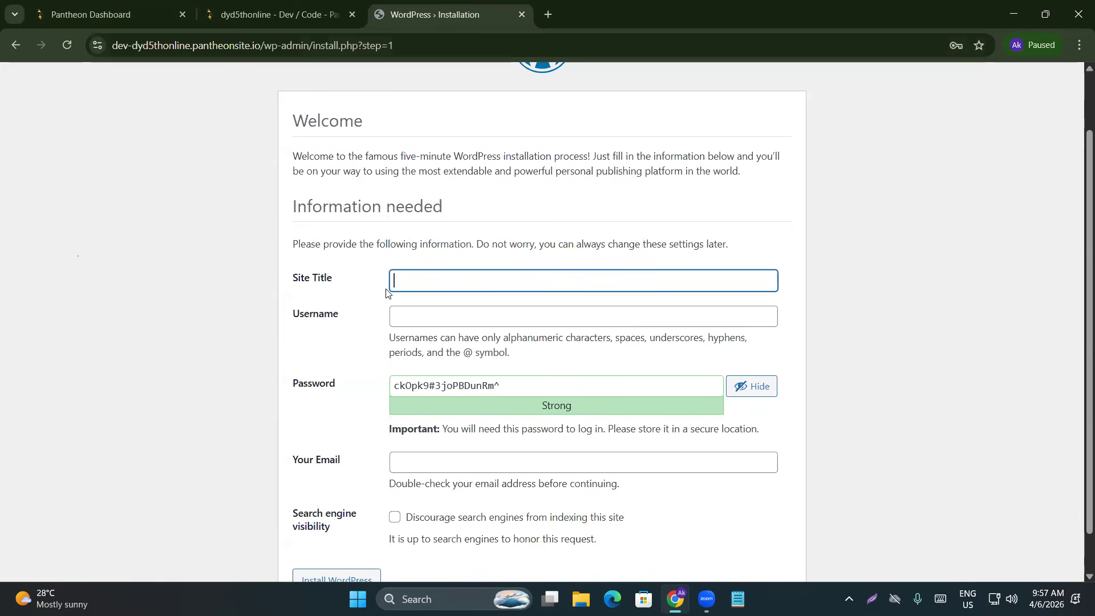
type("Digita")
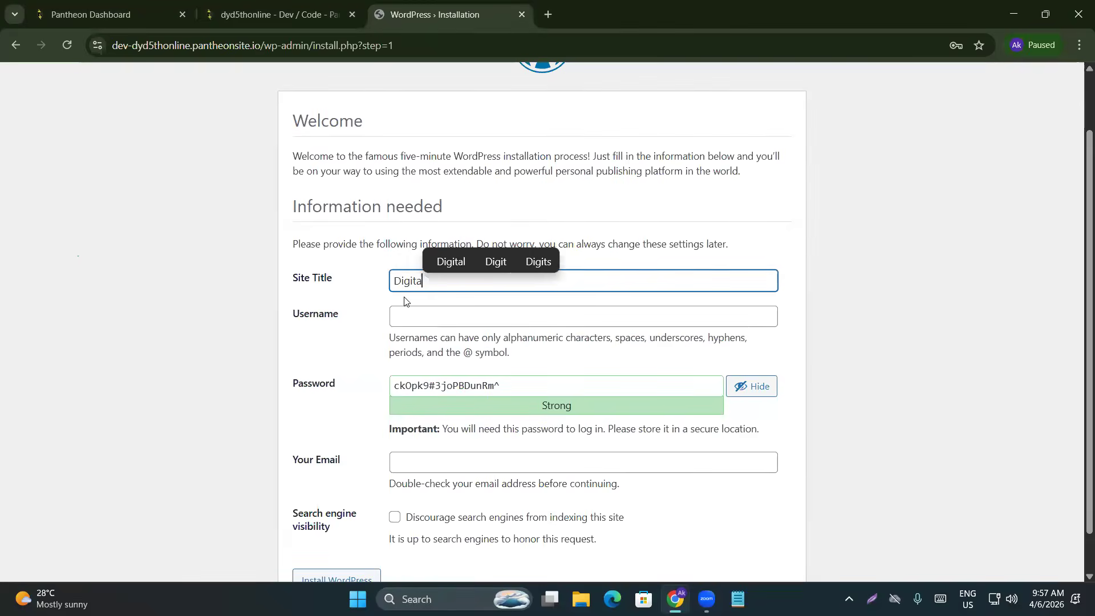
type("l marketing ")
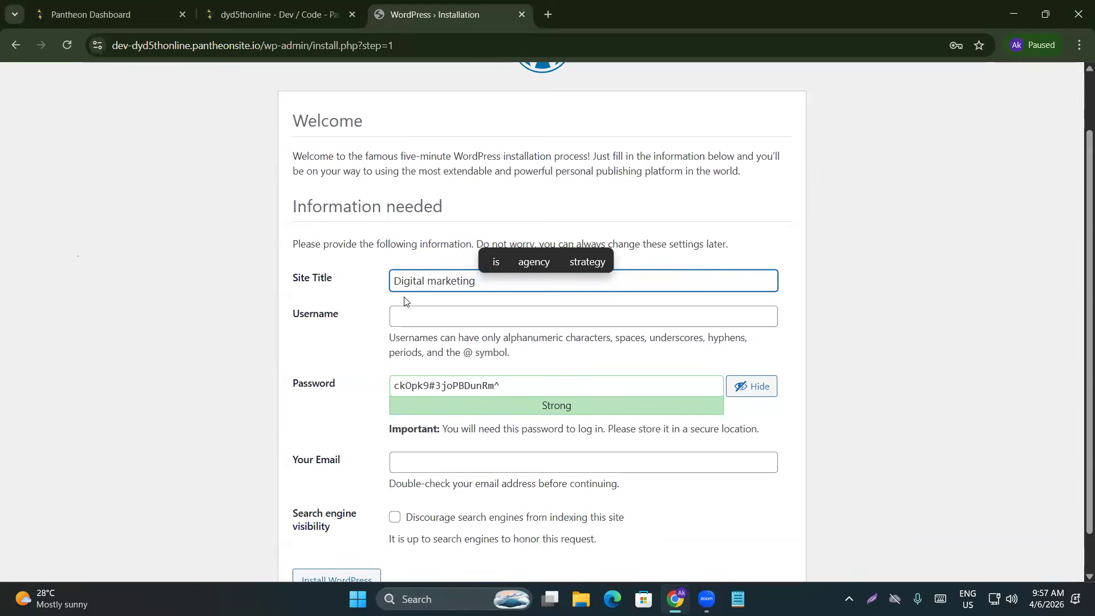
type("Co")
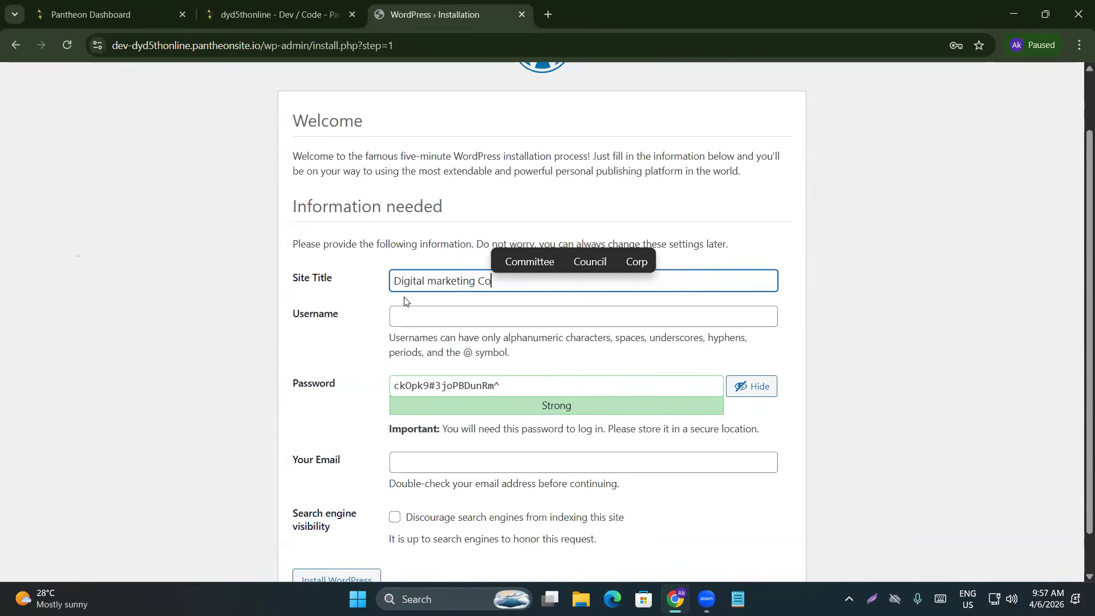
type("urse ")
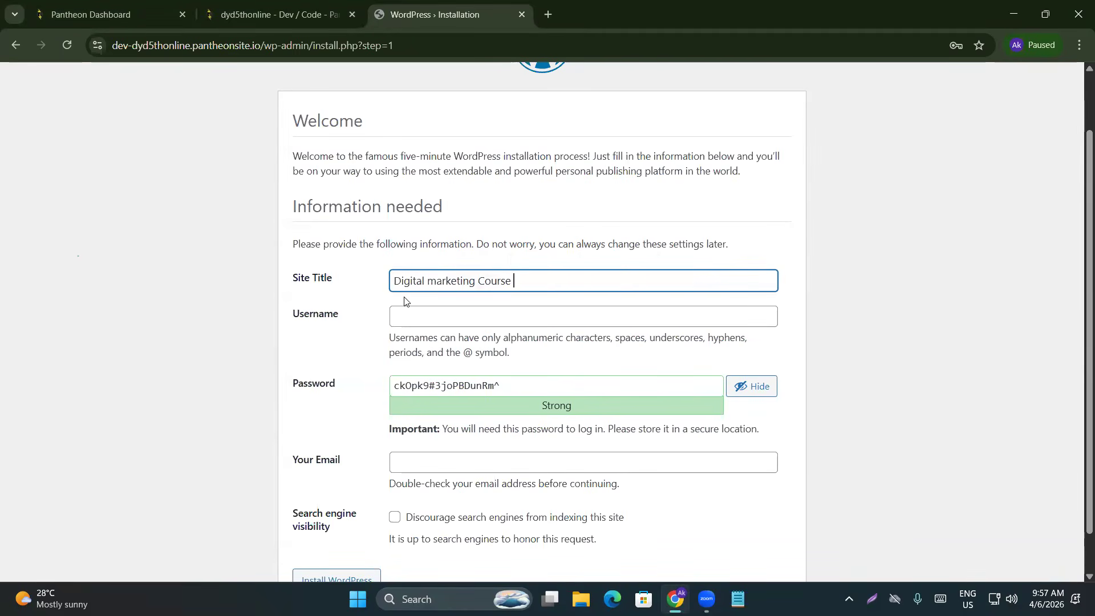
type("In Bd")
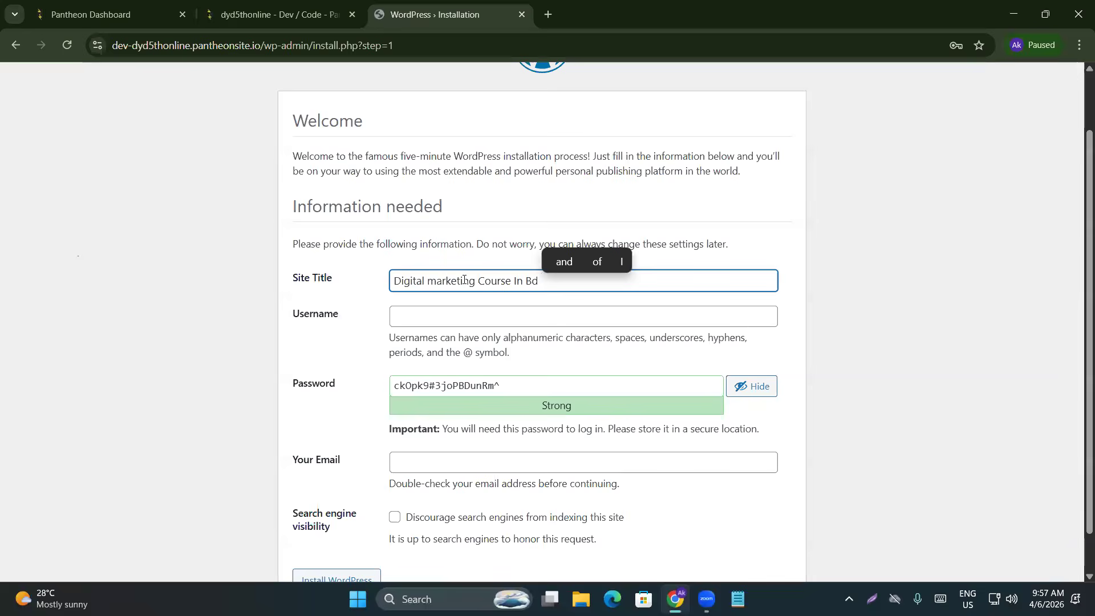
left_click(1038, 337)
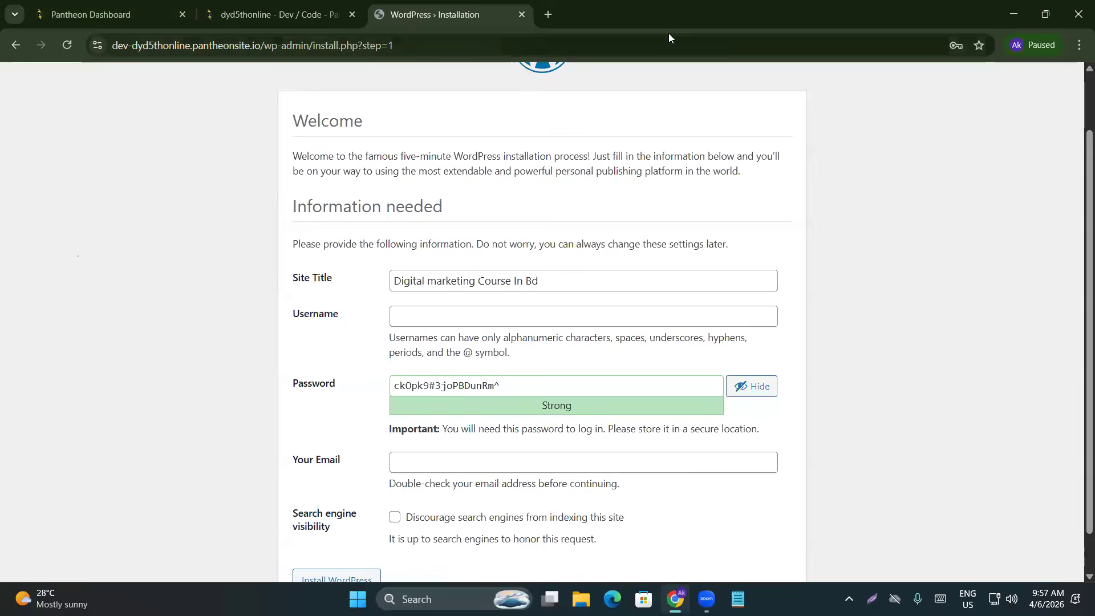
scroll(426, 106, "up", 1)
scroll(426, 99, "up", 1)
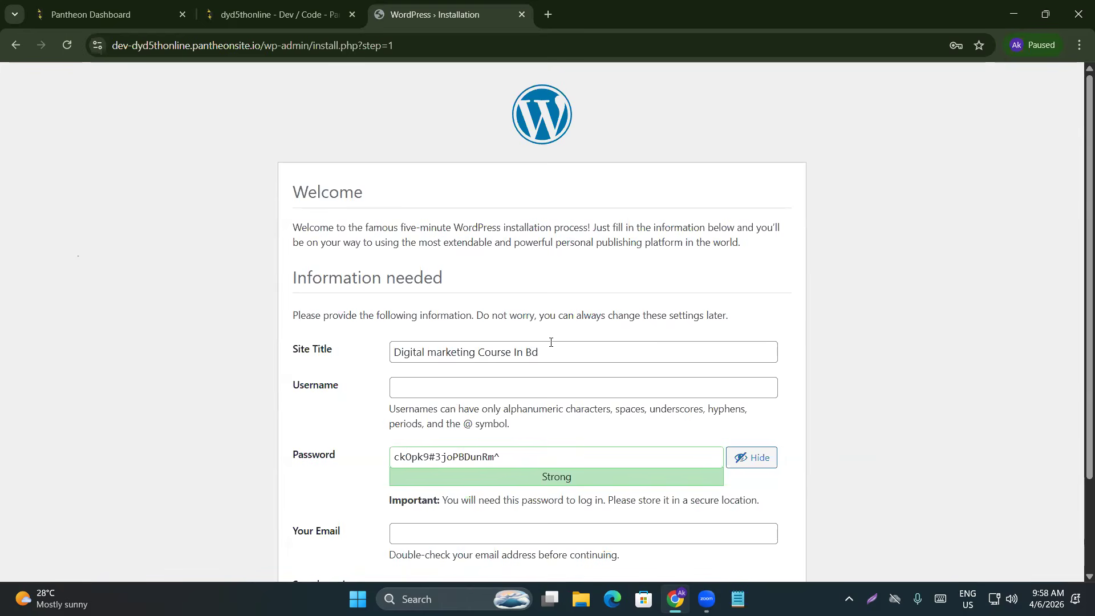
scroll(519, 344, "down", 1)
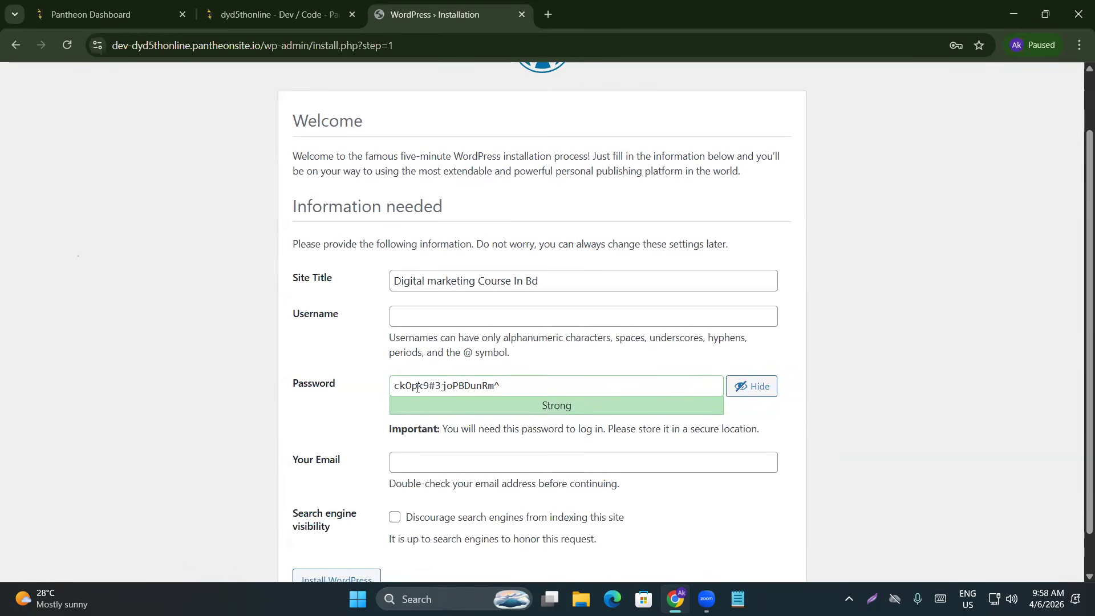
left_click(424, 312)
scroll(430, 320, "up", 2)
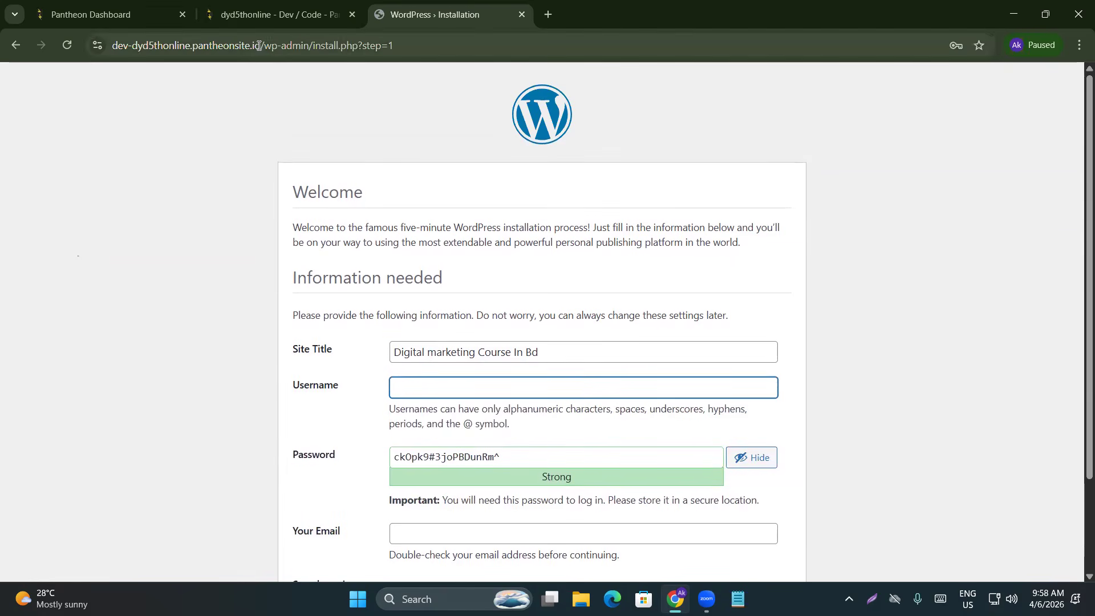
left_click_drag(265, 46, 107, 47)
left_click(228, 211)
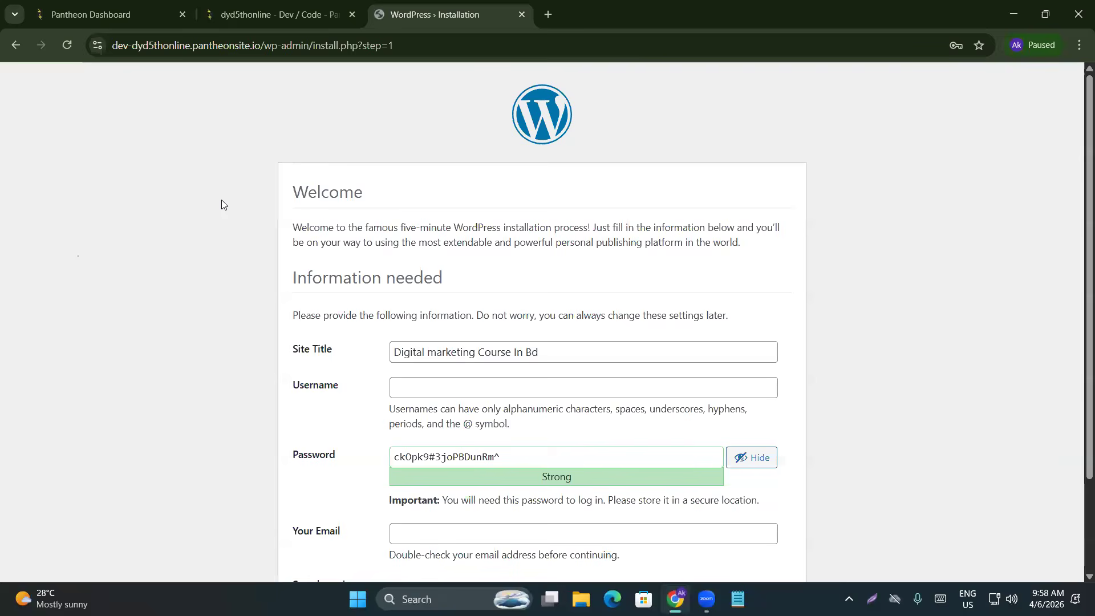
Fill in the admin username on the install form
left_click(427, 392)
type("admin")
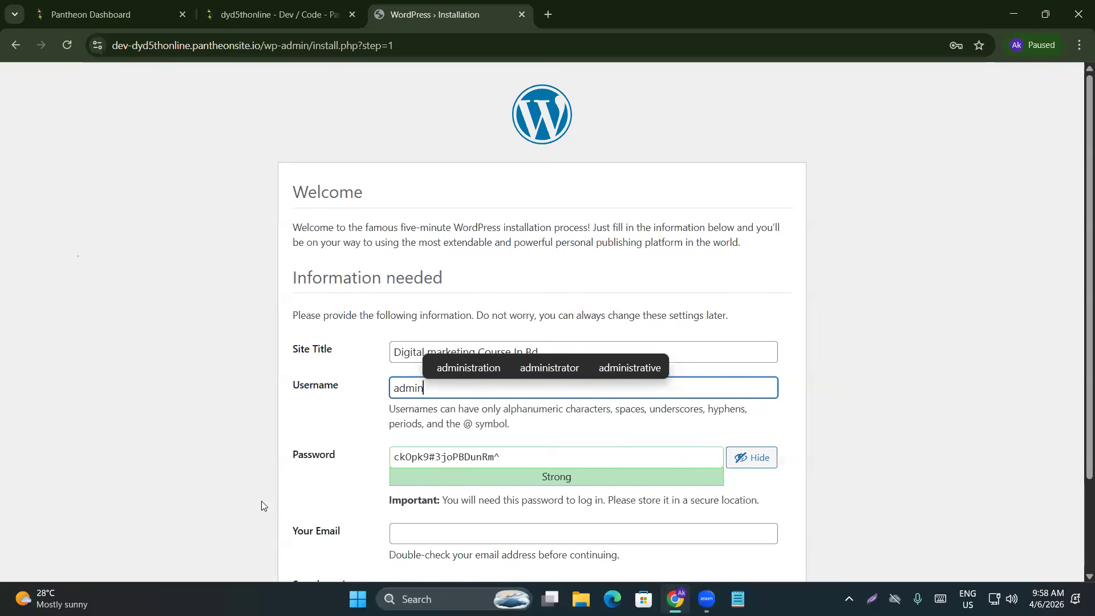
left_click(251, 373)
Replace the generated password with a simple password and confirm use of a weak password
scroll(384, 410, "down", 1)
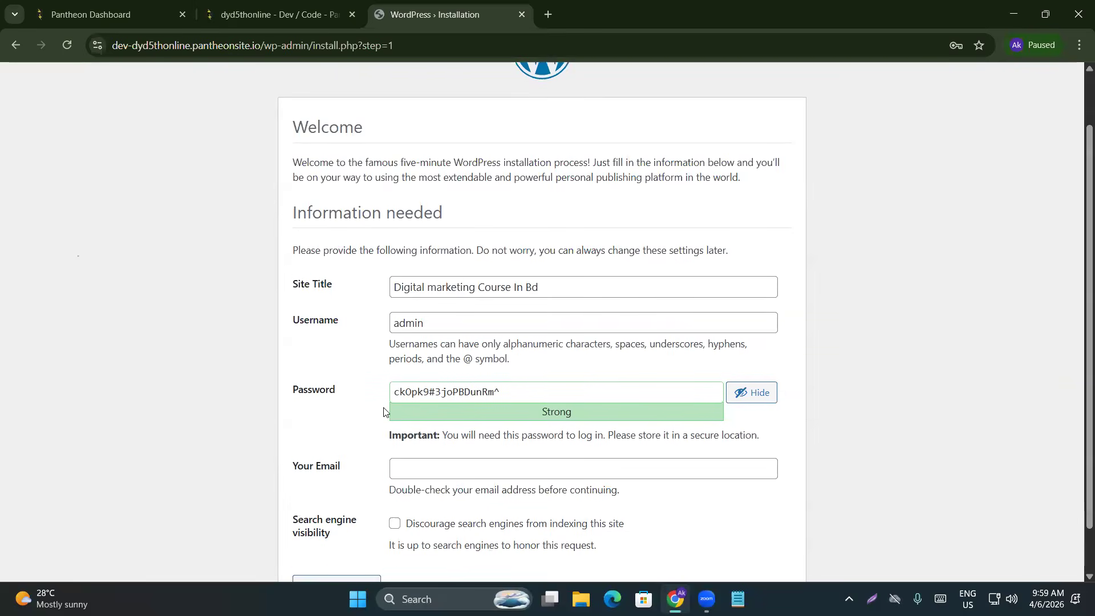
left_click_drag(502, 386, 303, 411)
type("admin")
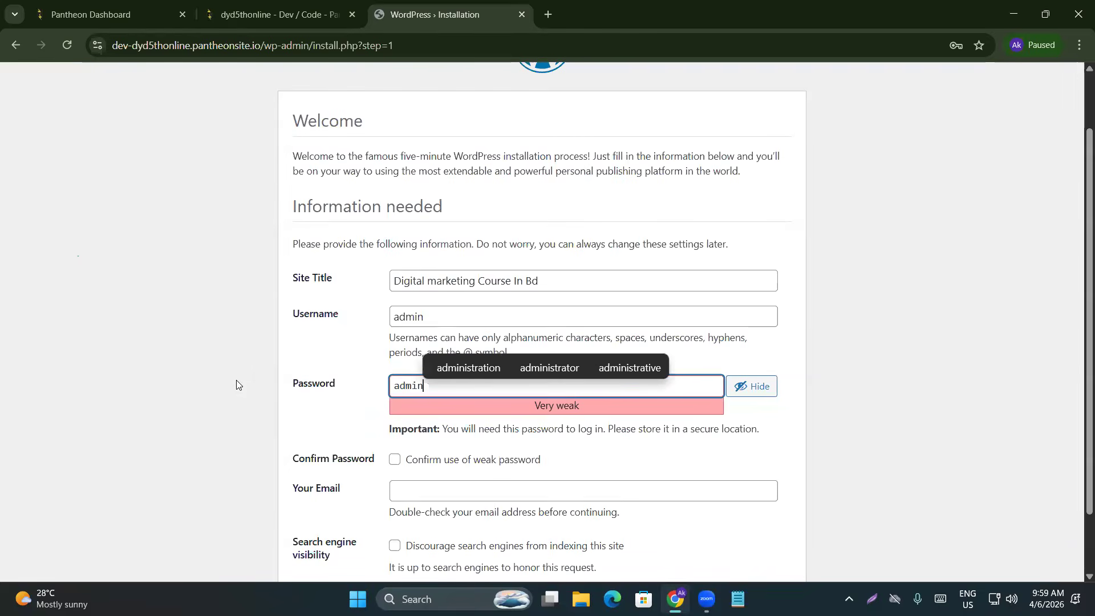
left_click(114, 381)
scroll(114, 374, "down", 1)
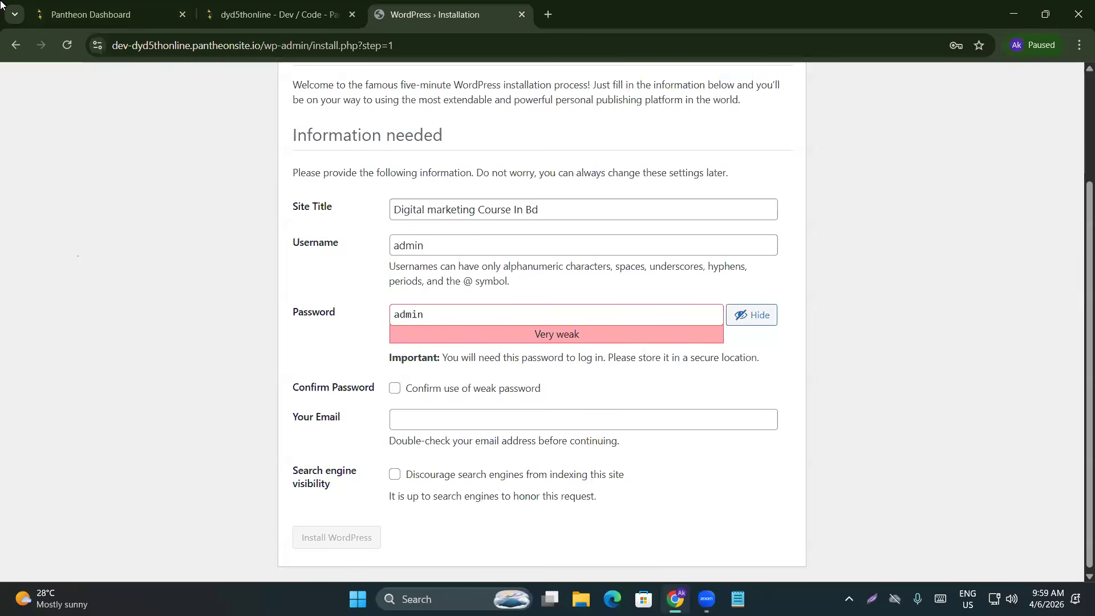
left_click(396, 389)
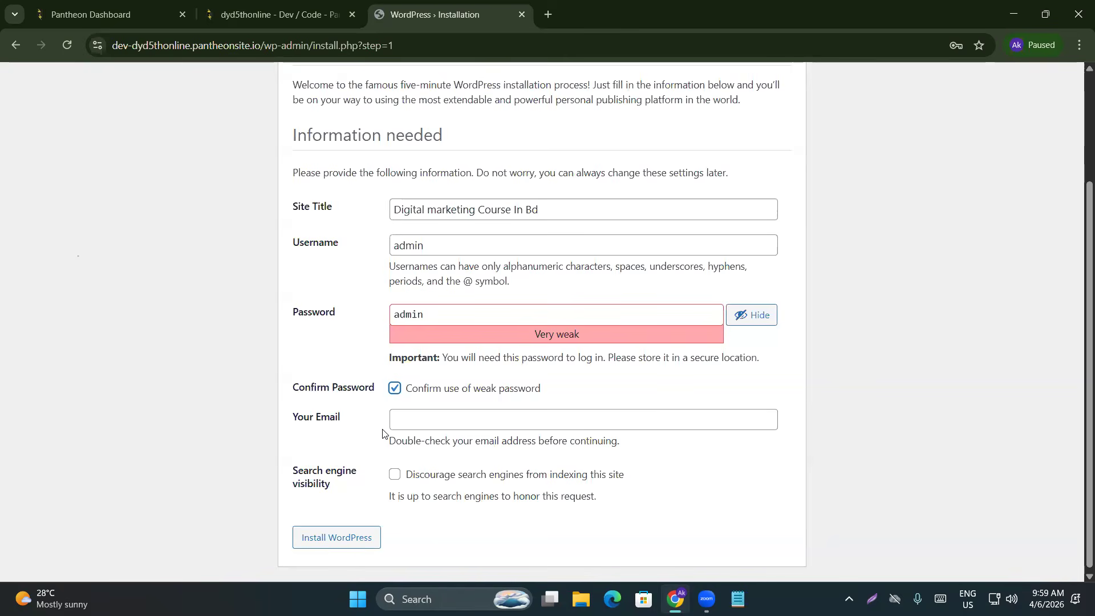
Copy the Pantheon account e-mail into the Your Email field and install WordPress
left_click(440, 418)
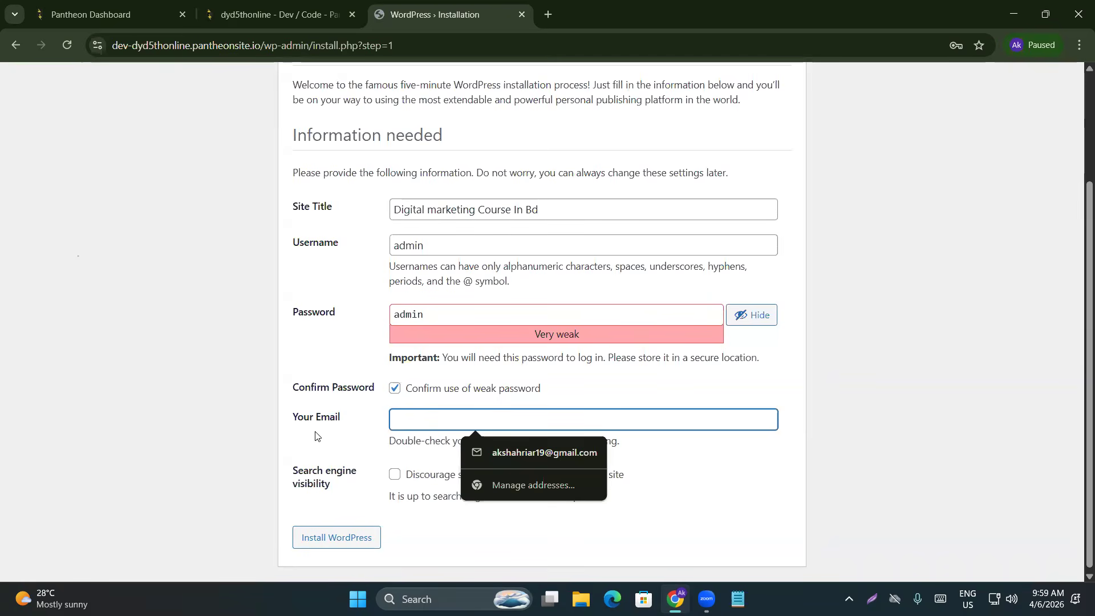
left_click(291, 7)
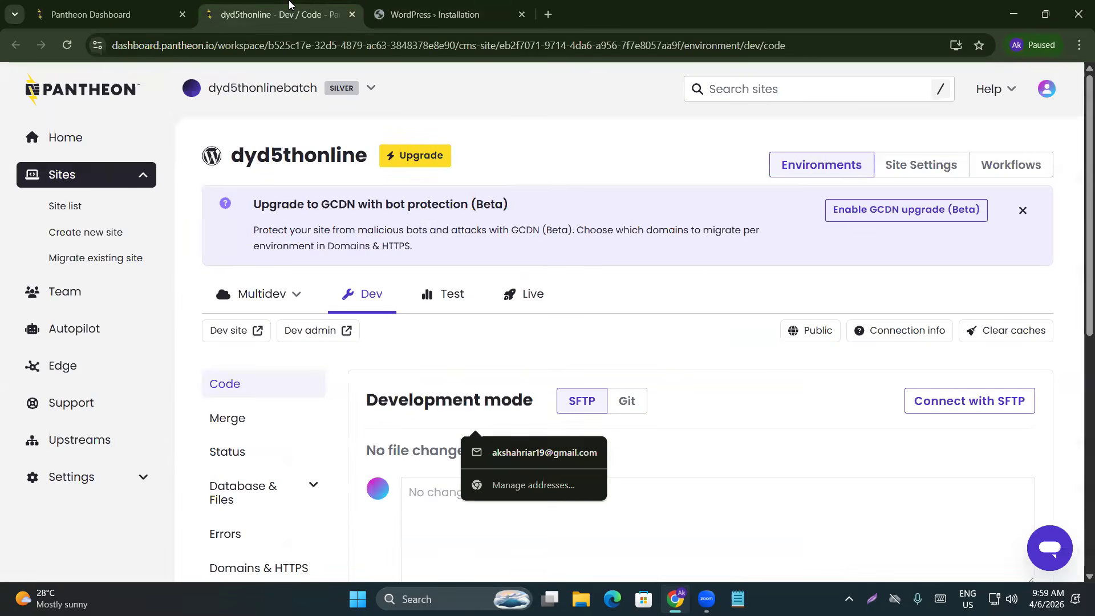
left_click(1047, 89)
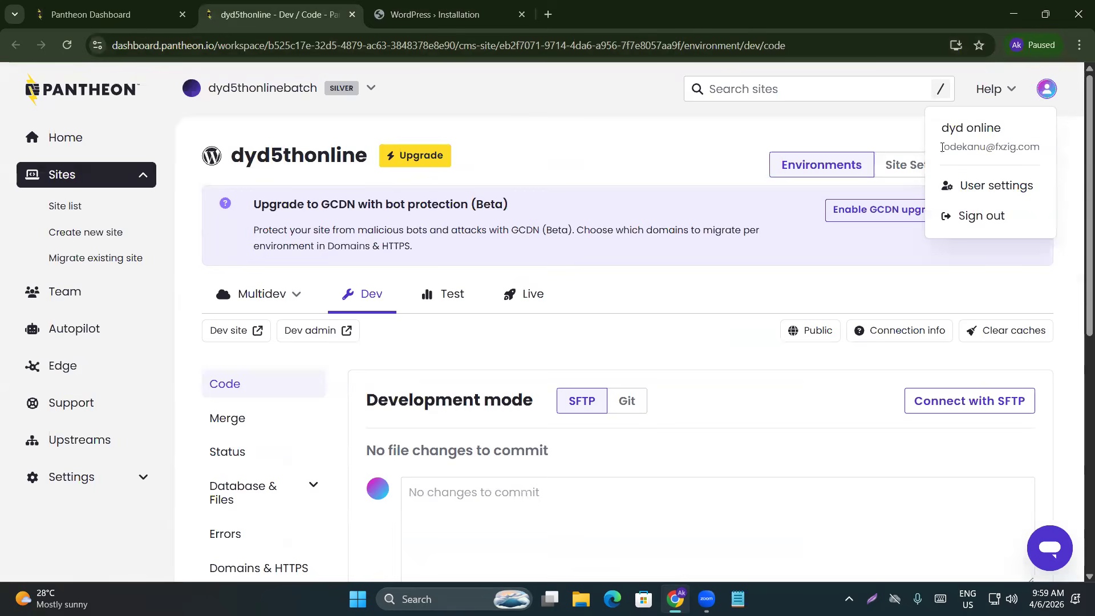
left_click_drag(940, 147, 1041, 150)
key("ctrl+c")
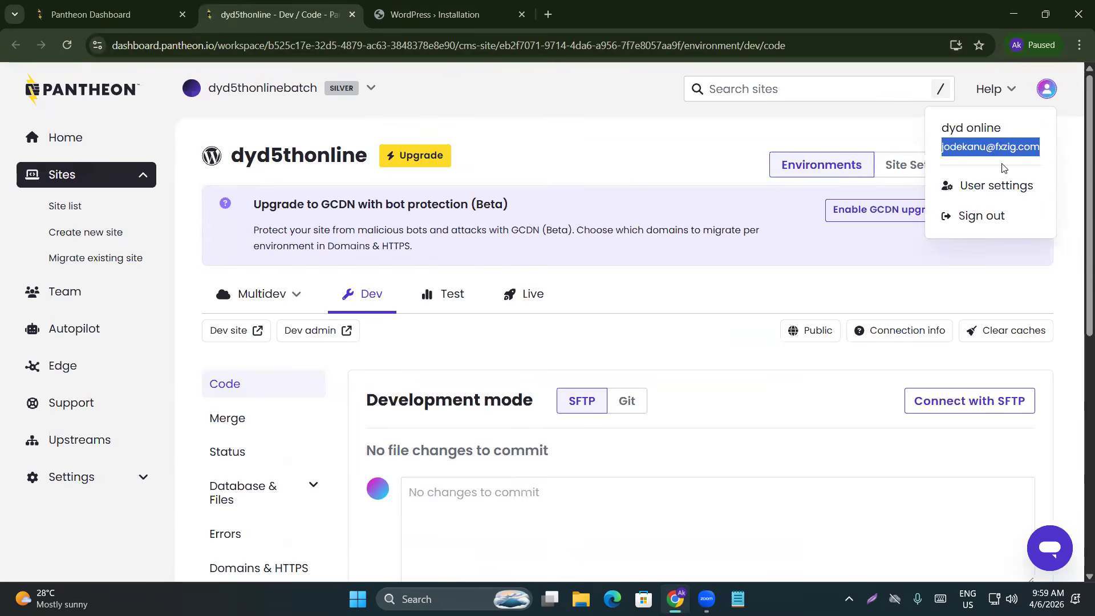
left_click(450, 14)
key("ctrl+v")
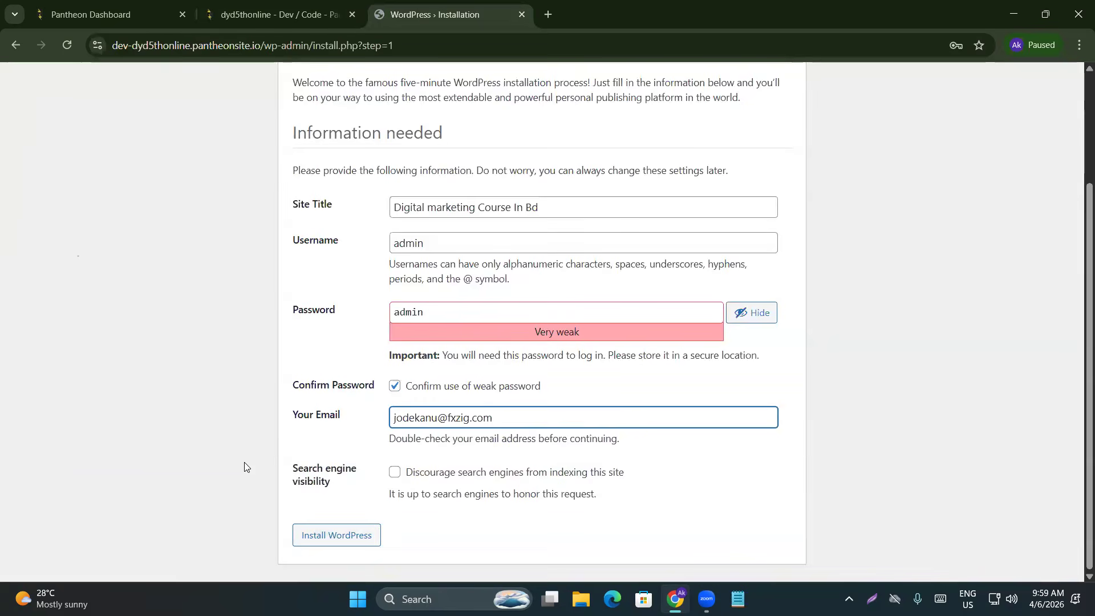
left_click(339, 527)
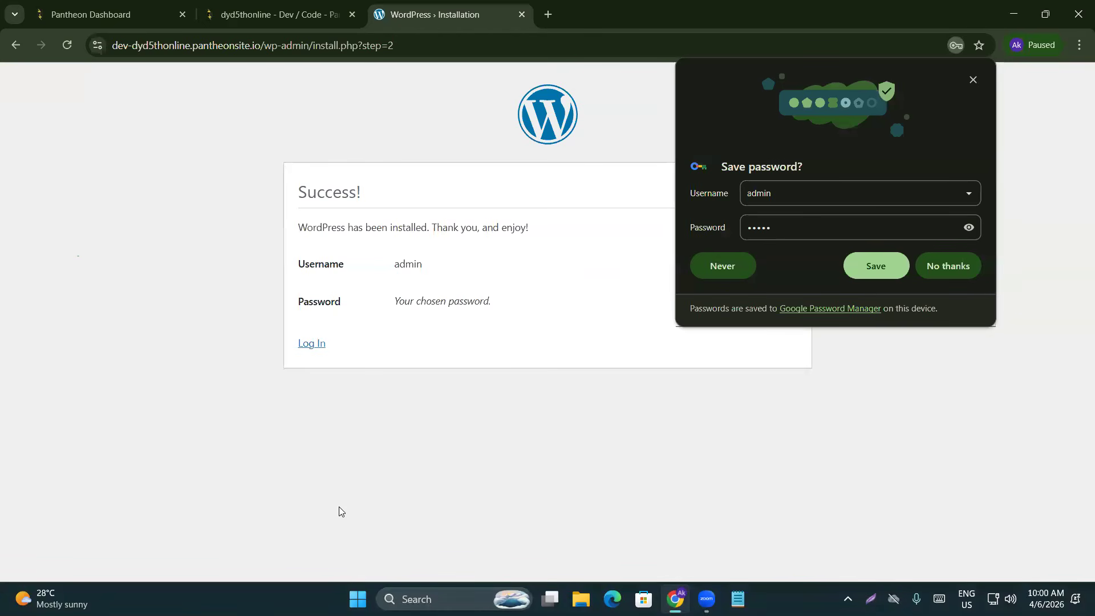
Decline Chrome's offer to save the password, keeping the Success page open
left_click(947, 264)
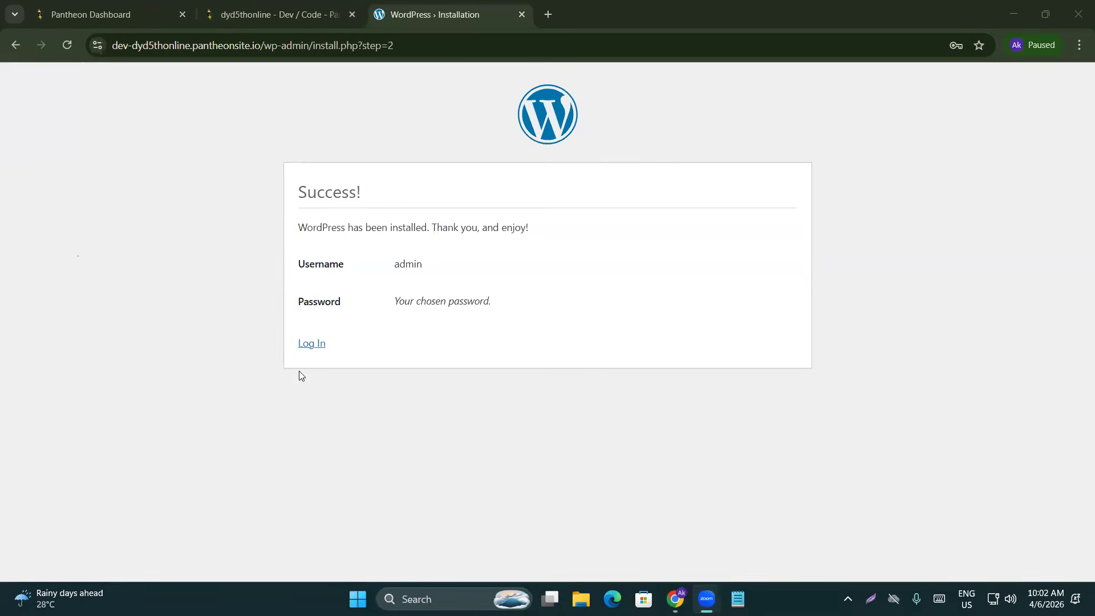
Log in to the new site with the admin username and its password
left_click(318, 346)
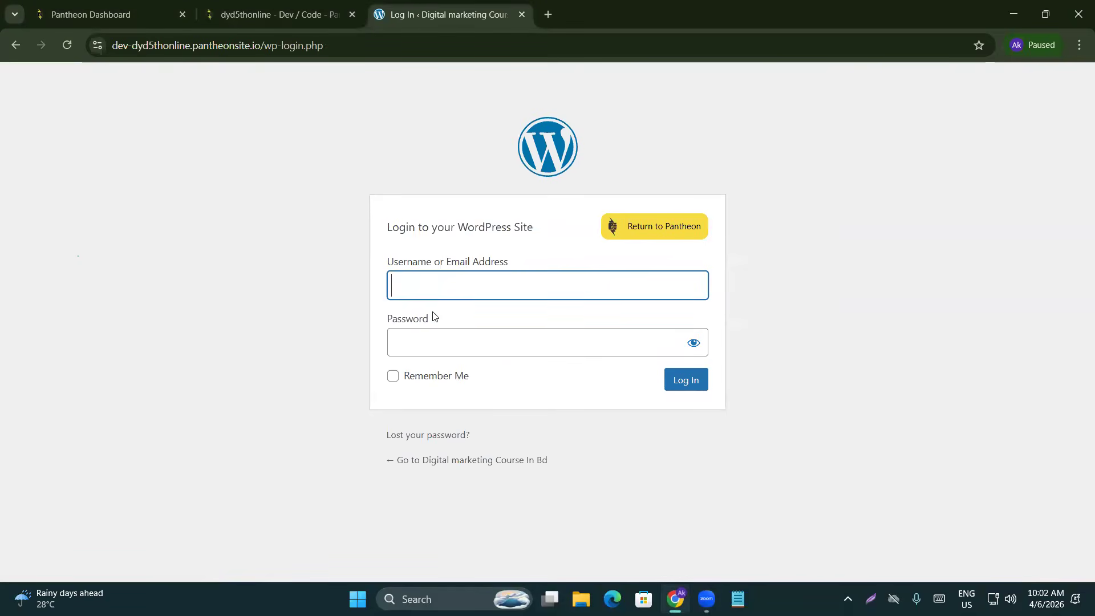
type("admin")
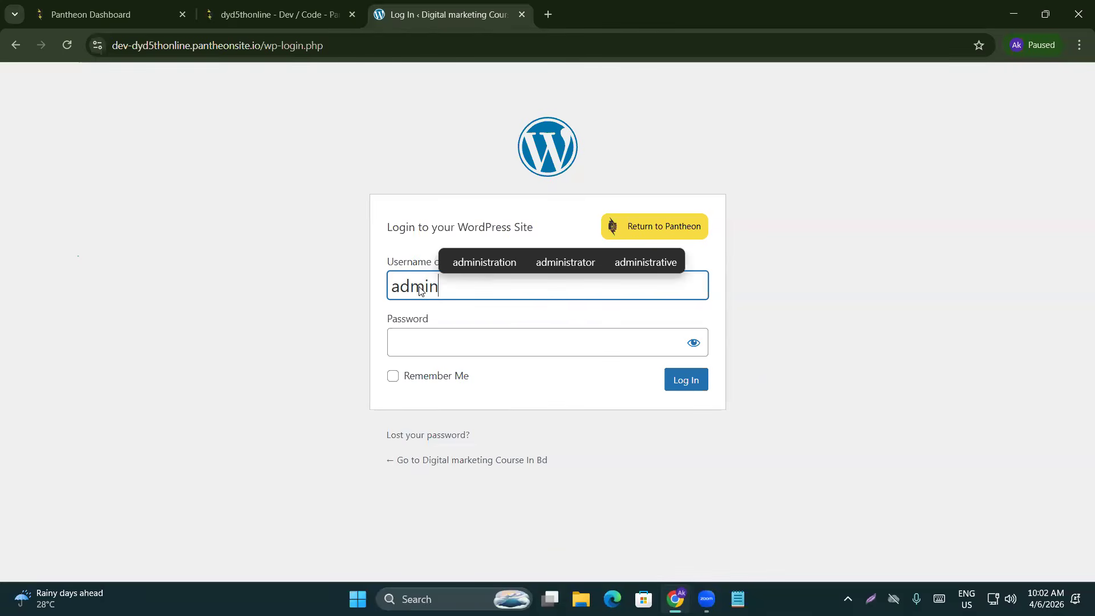
left_click(446, 340)
type("admin")
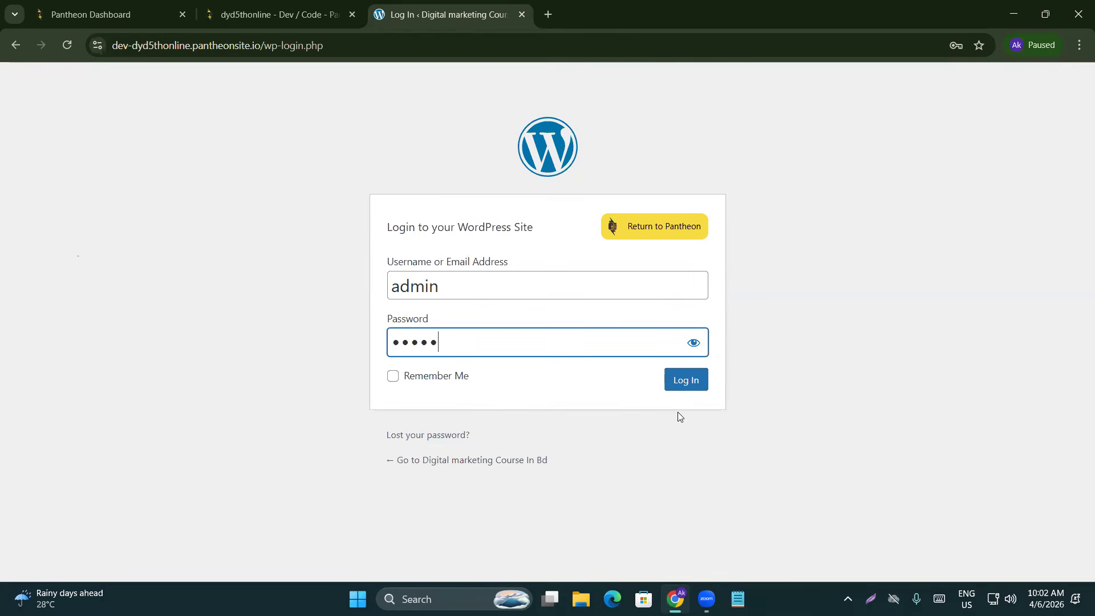
left_click(689, 382)
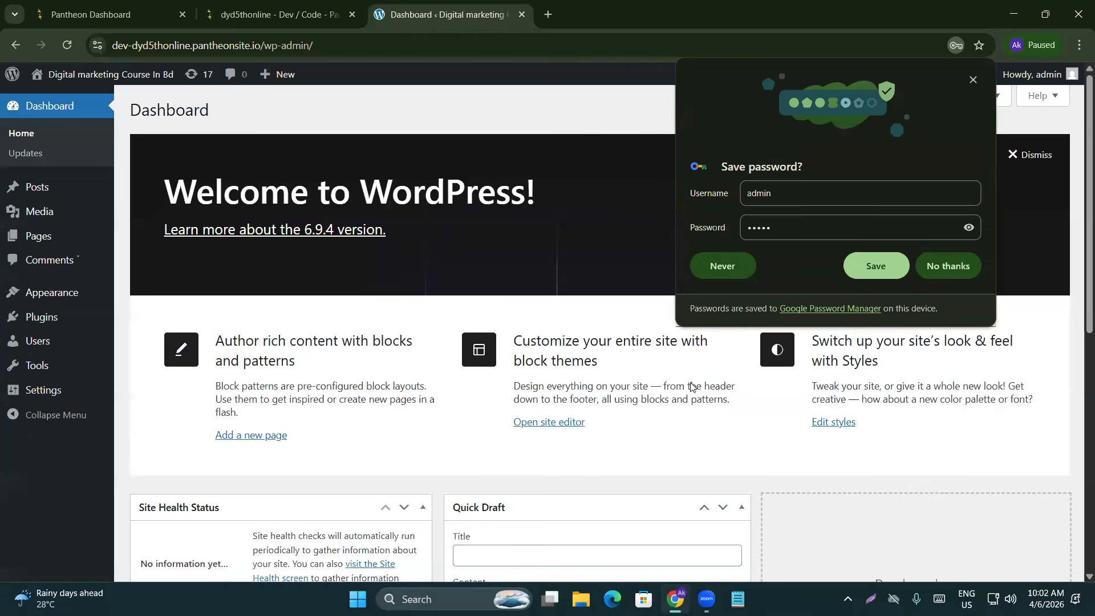
Decline the browser's save-password offer, scan the Dashboard widgets, then switch to Notepad
left_click(935, 256)
scroll(413, 270, "down", 5)
scroll(414, 288, "down", 3)
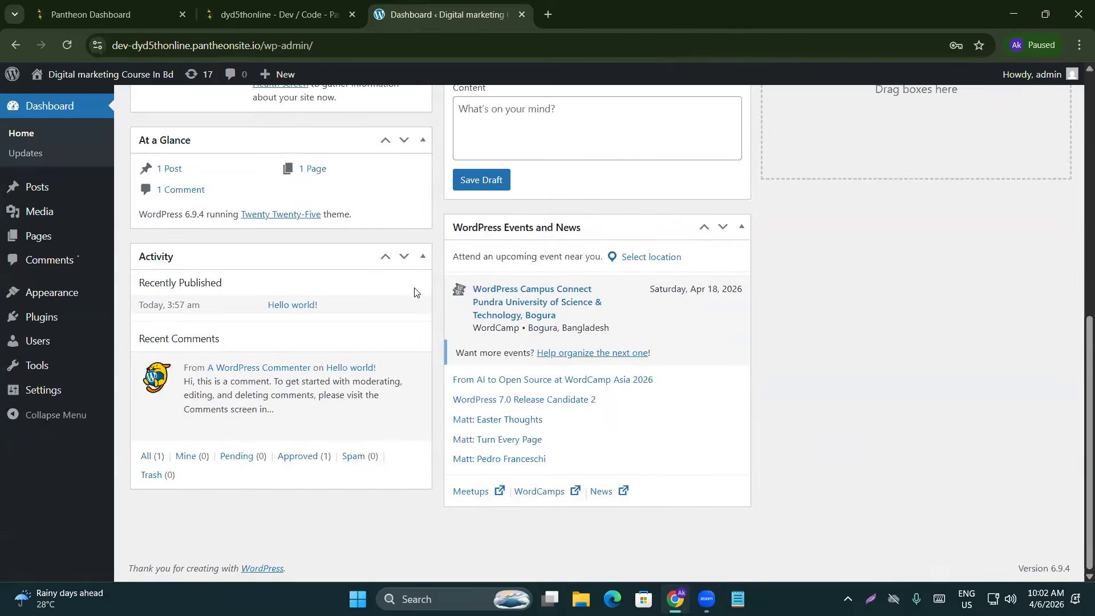
scroll(413, 291, "up", 8)
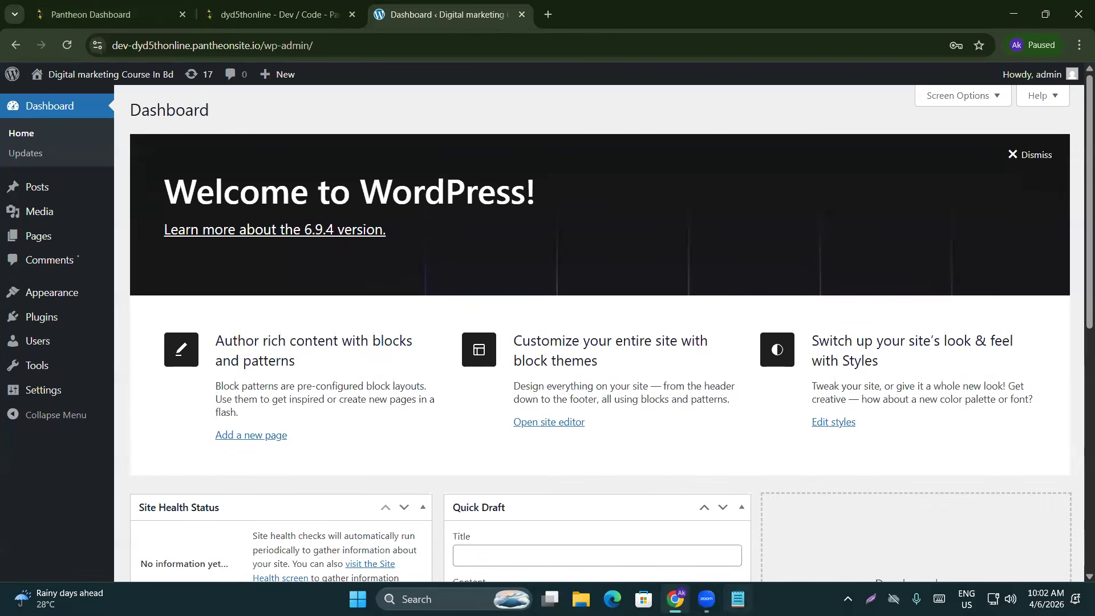
left_click(738, 599)
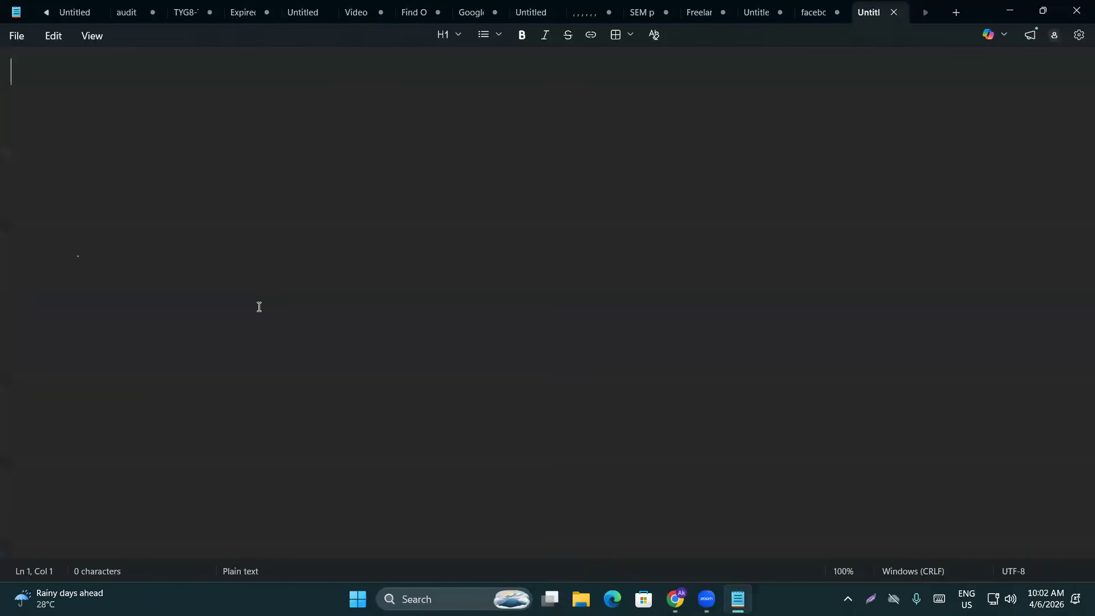
Start a Notepad note headed 'Backend :::', then return to Chrome
scroll(237, 317, "up", 7, "ctrl")
type("Back")
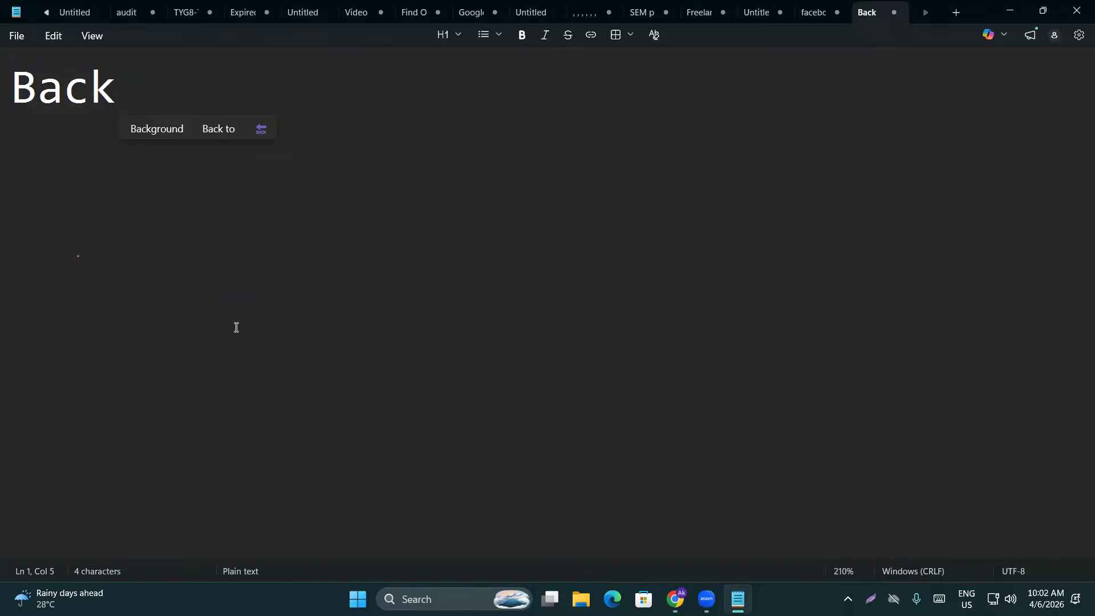
type("end :::")
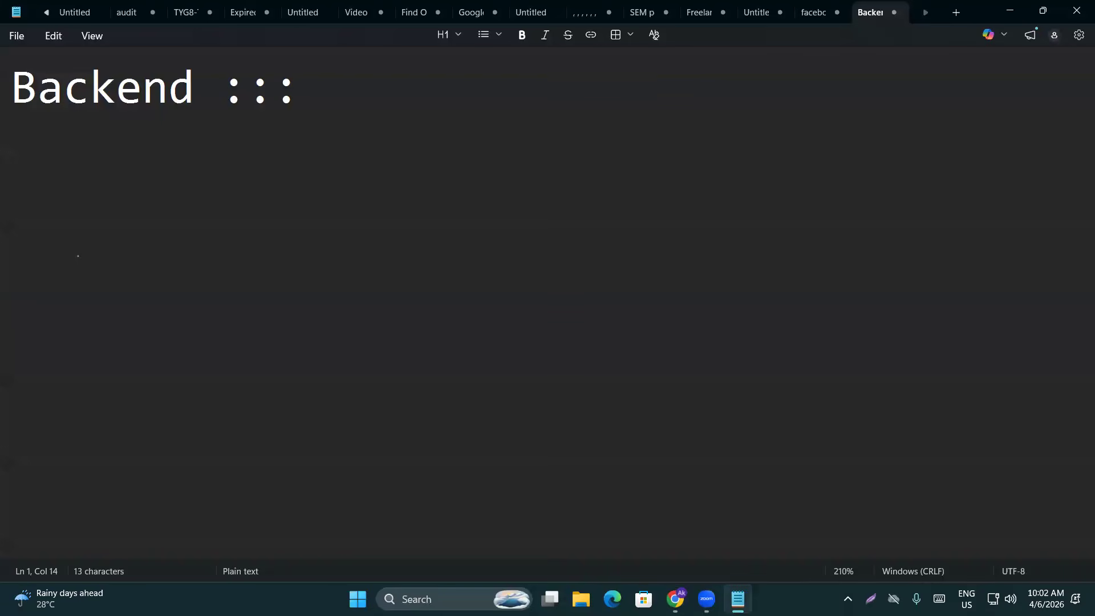
left_click(675, 599)
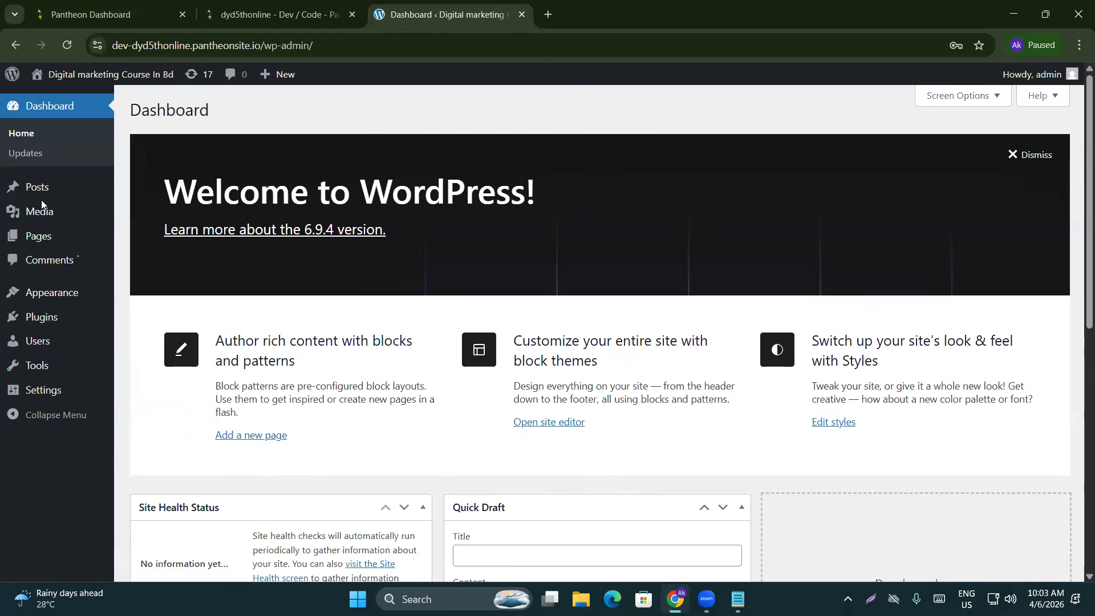
Load the site's base URL in a new tab to show the public front page
left_click_drag(266, 46, 105, 44)
key("ctrl+c")
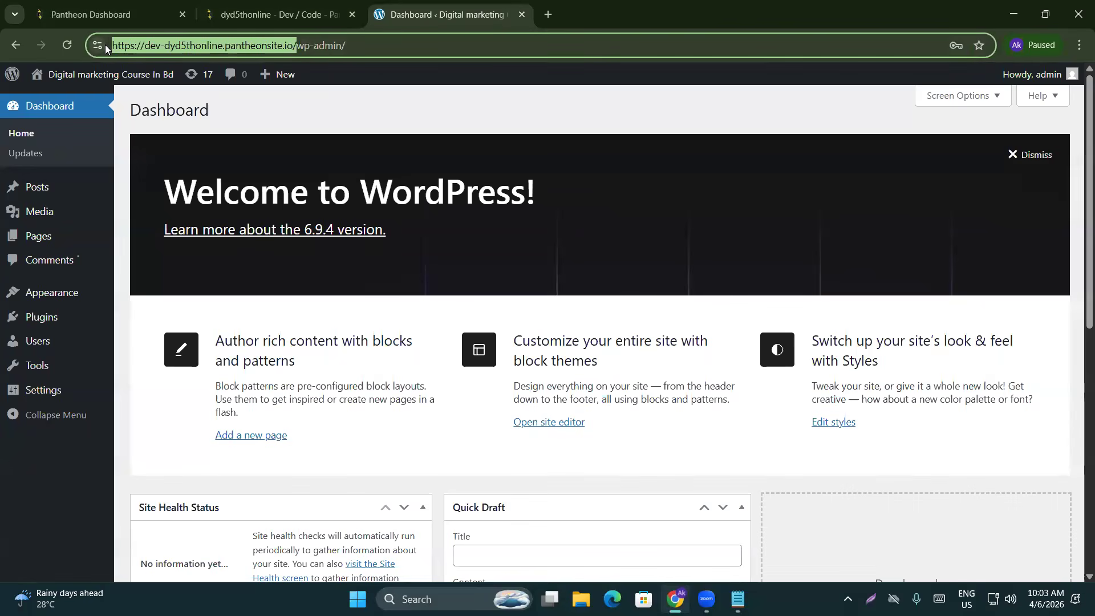
left_click(546, 14)
key("ctrl+v")
key("Return")
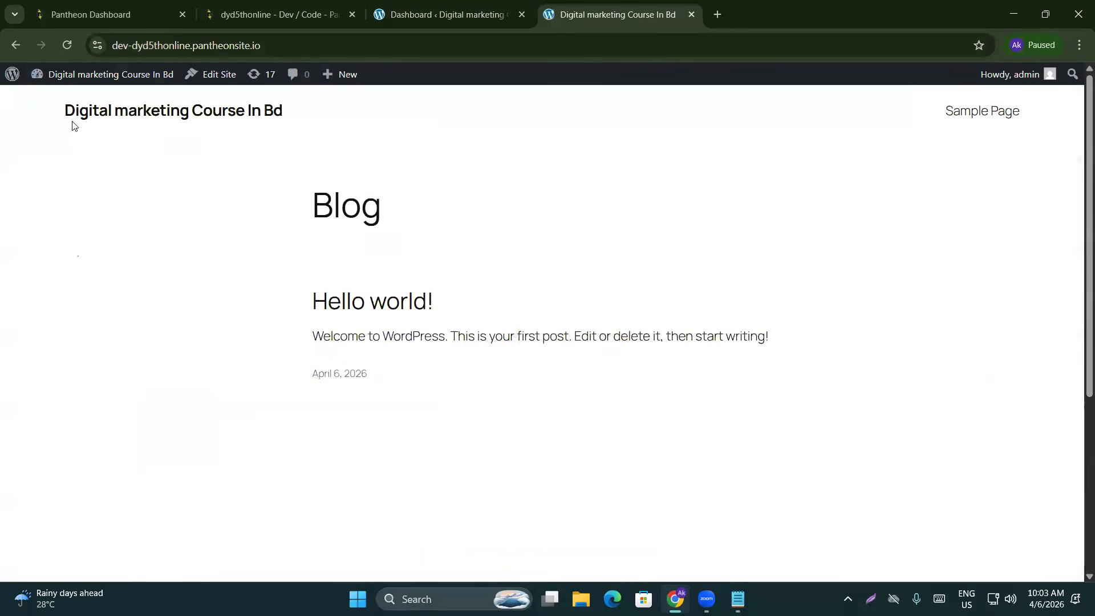
Look over the front page's Blog heading and Hello world! post, then return to the admin Dashboard
scroll(321, 359, "down", 3)
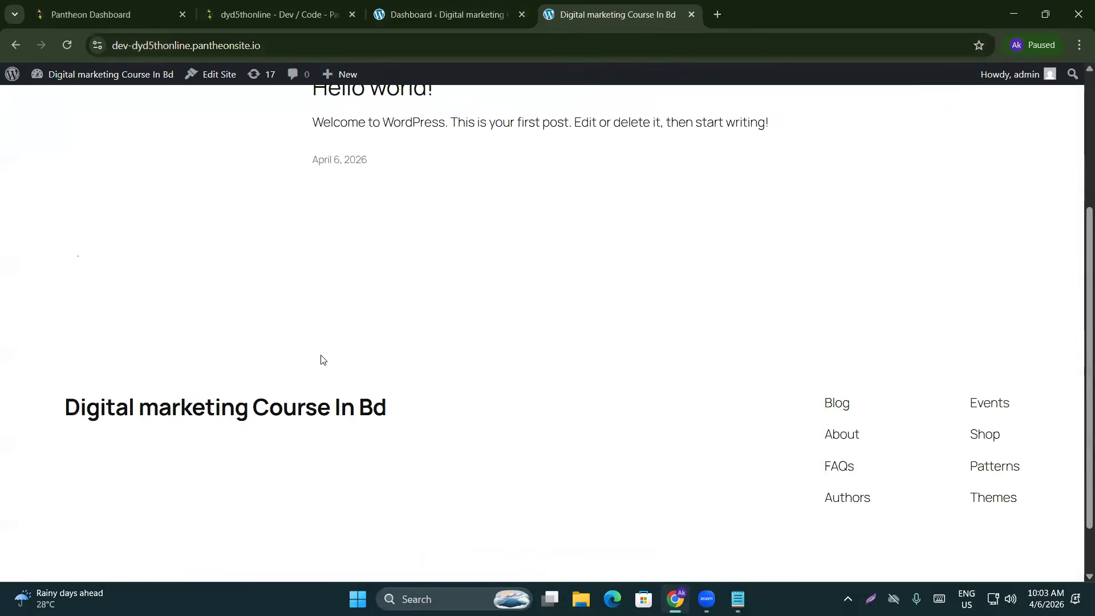
scroll(322, 365, "down", 1)
scroll(323, 368, "up", 5)
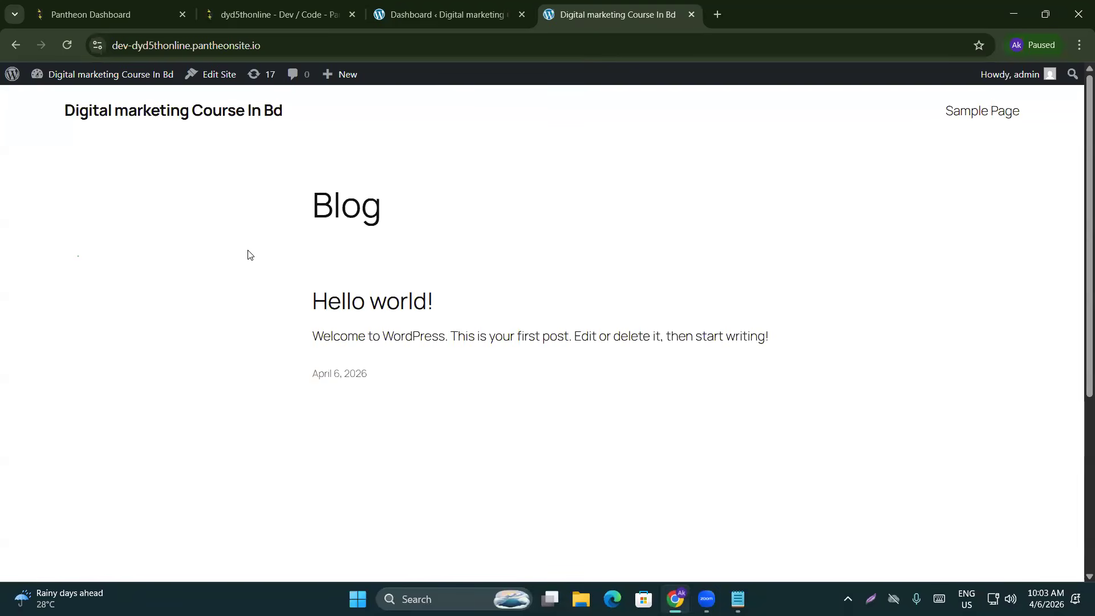
scroll(310, 259, "down", 5)
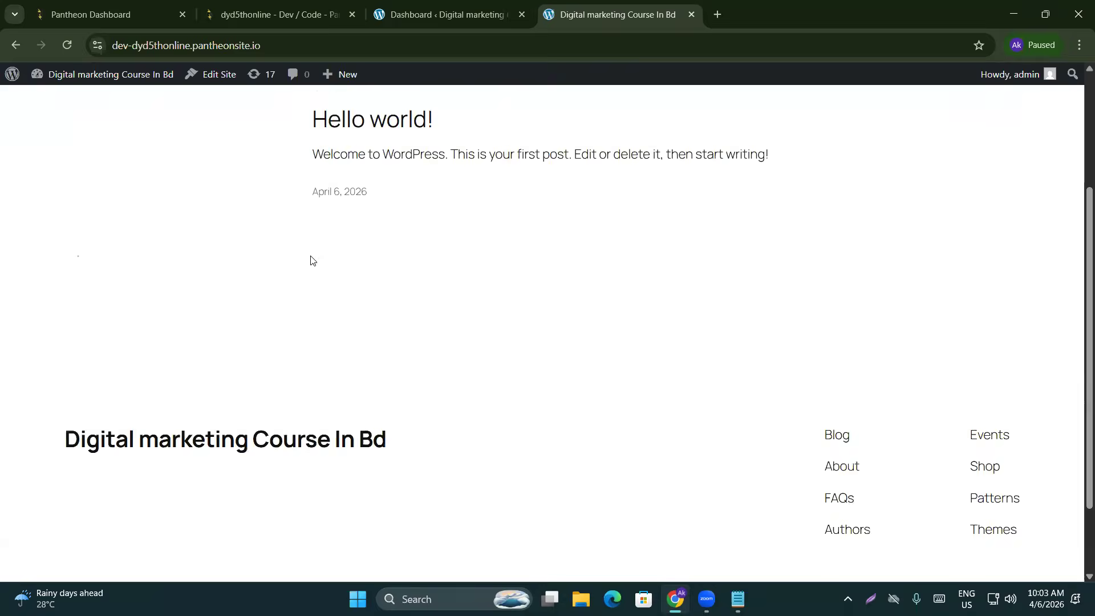
scroll(289, 482, "up", 5)
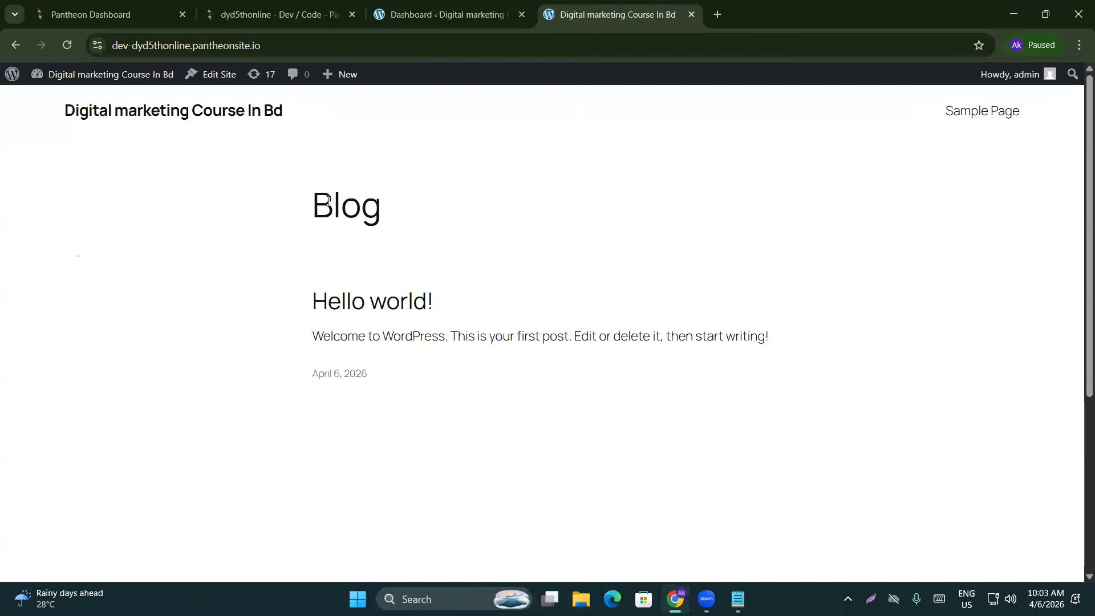
left_click_drag(310, 201, 423, 199)
left_click(420, 214)
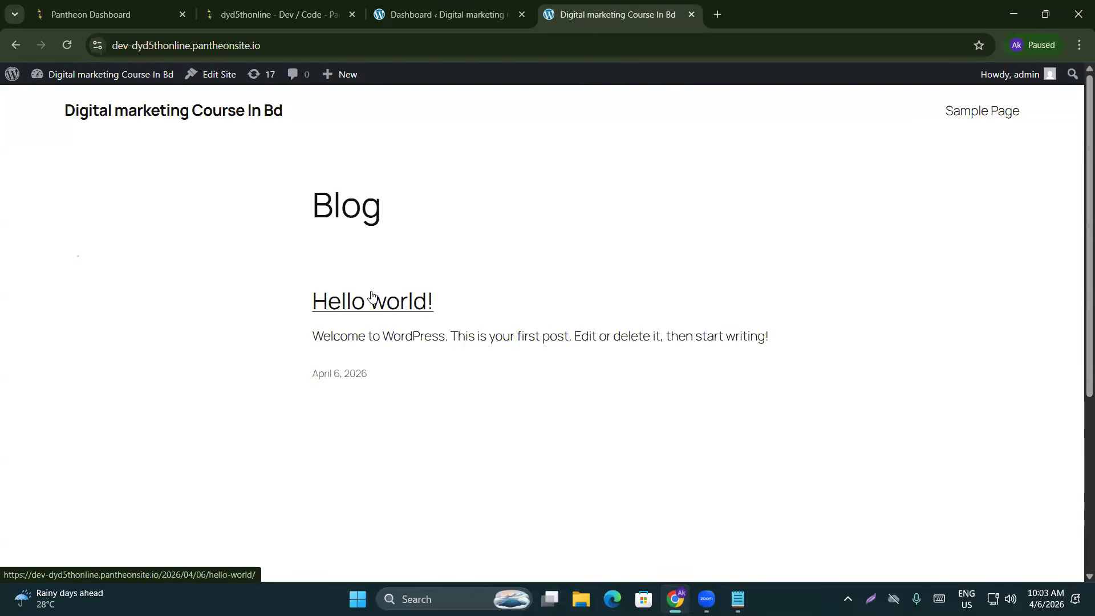
scroll(268, 334, "down", 5)
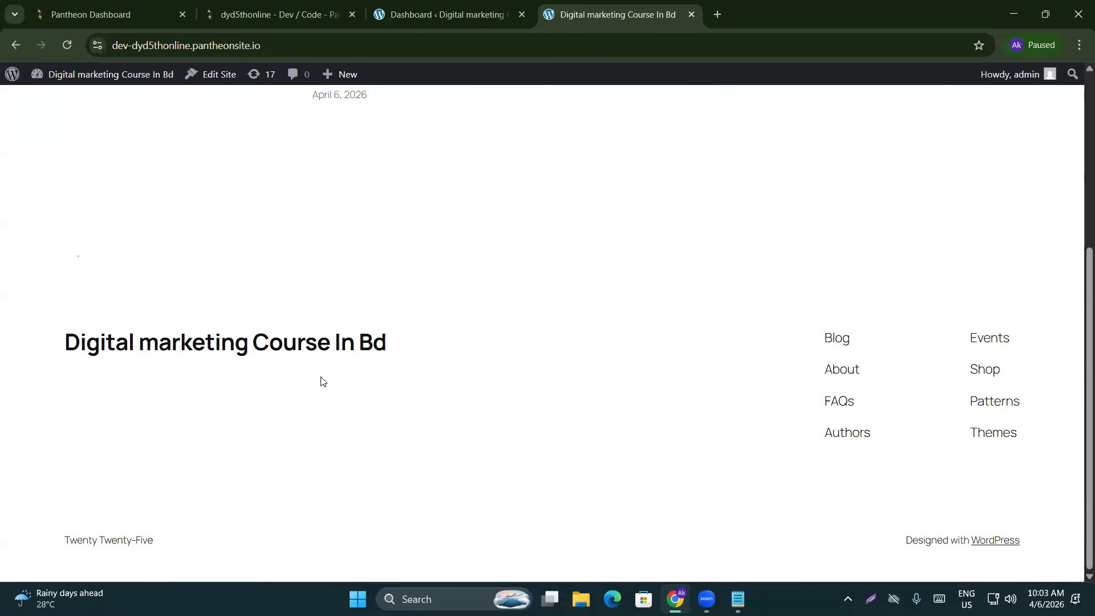
scroll(323, 375, "up", 5)
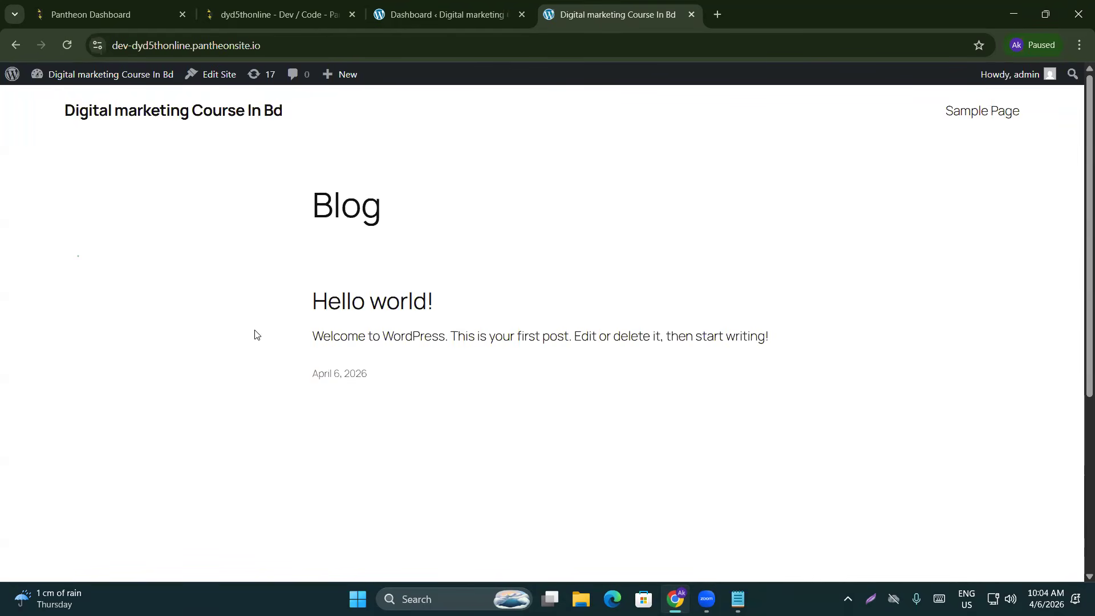
left_click(451, 13)
key("ctrl+Tab")
left_click(416, 15)
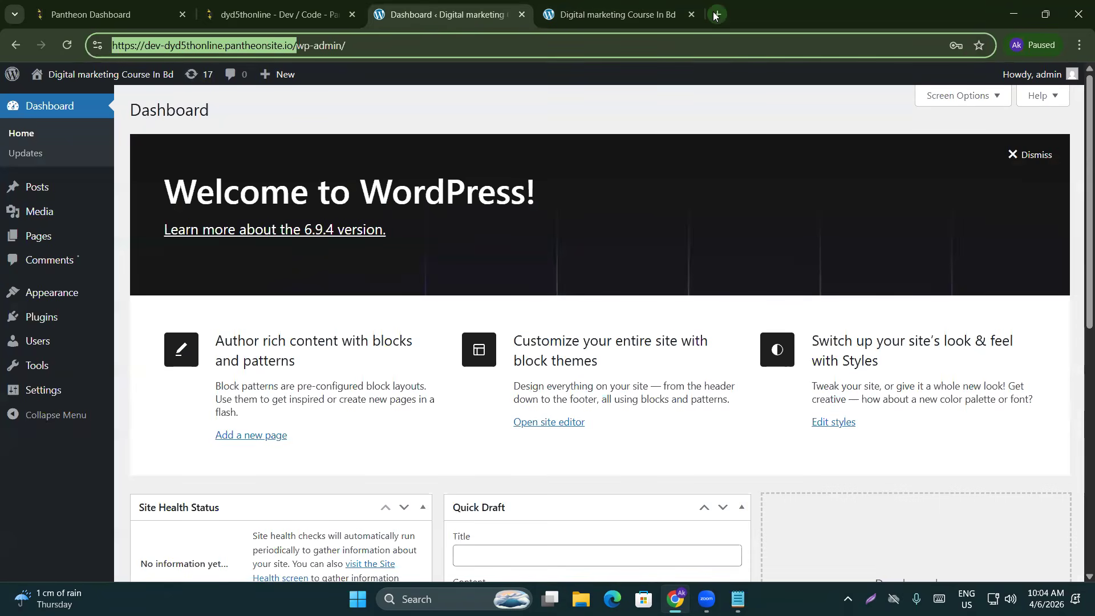
Reload the Dashboard home, scroll through it, and open Updates showing version 6.9.4 and two plugin updates
left_click(700, 138)
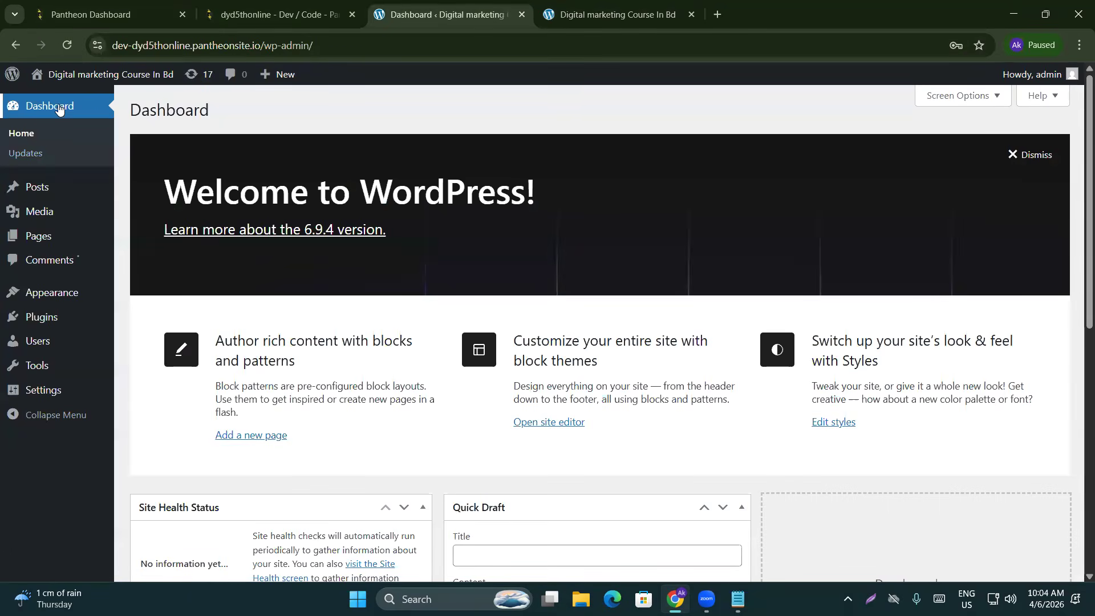
left_click(23, 140)
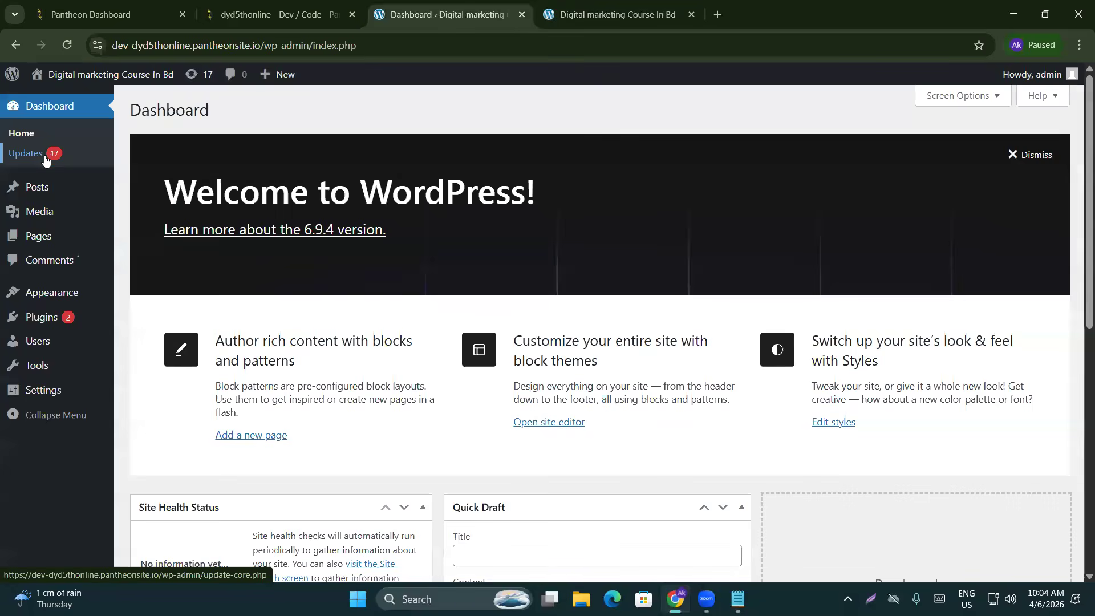
mouse_move(50, 186)
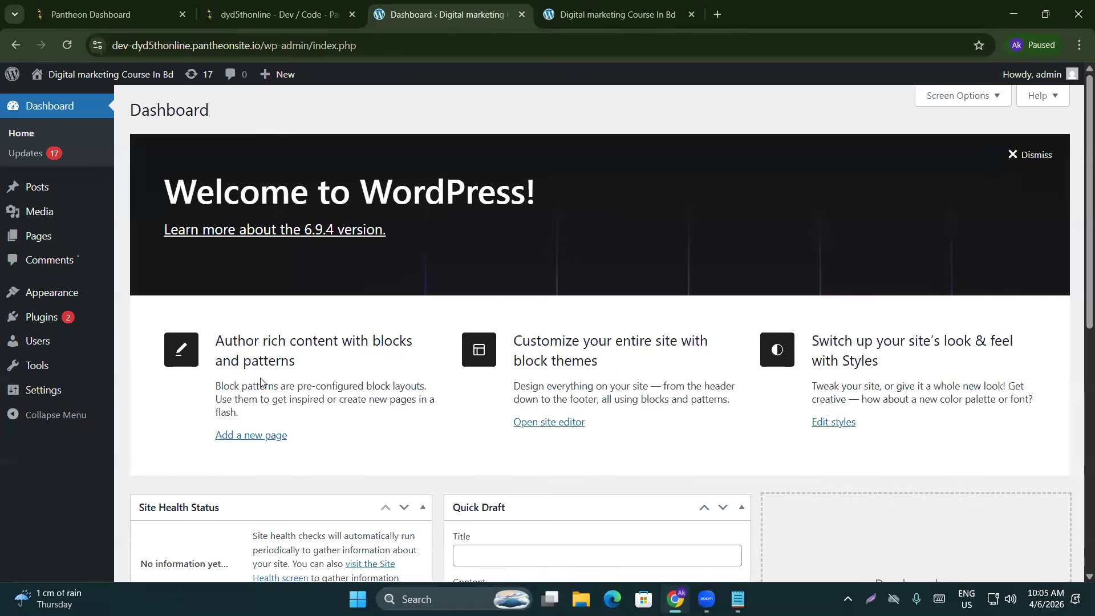
scroll(487, 255, "down", 8)
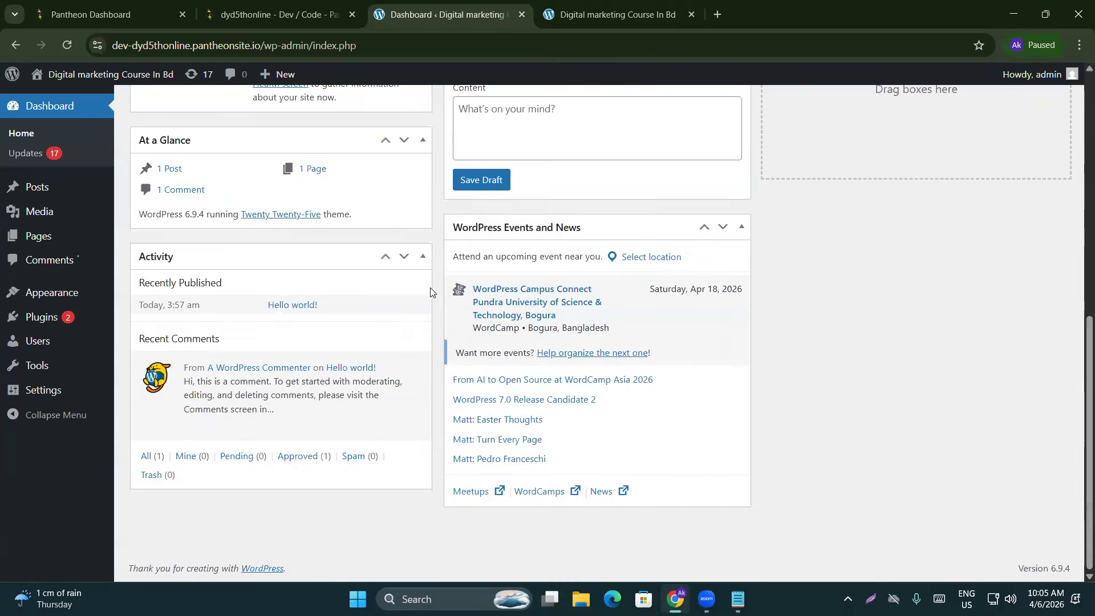
scroll(411, 332, "up", 10)
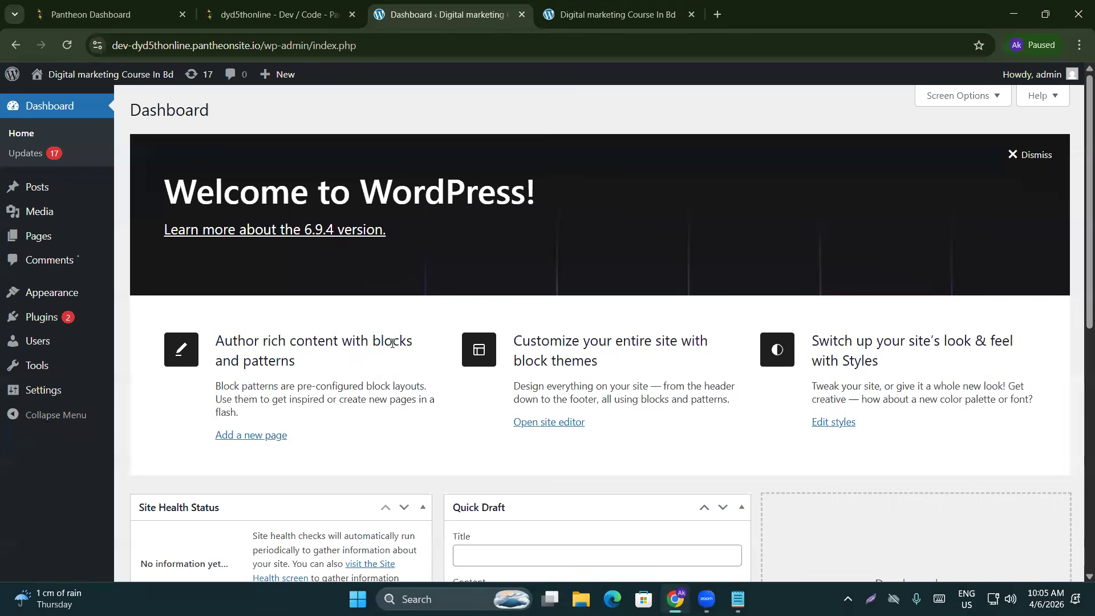
scroll(393, 343, "down", 5)
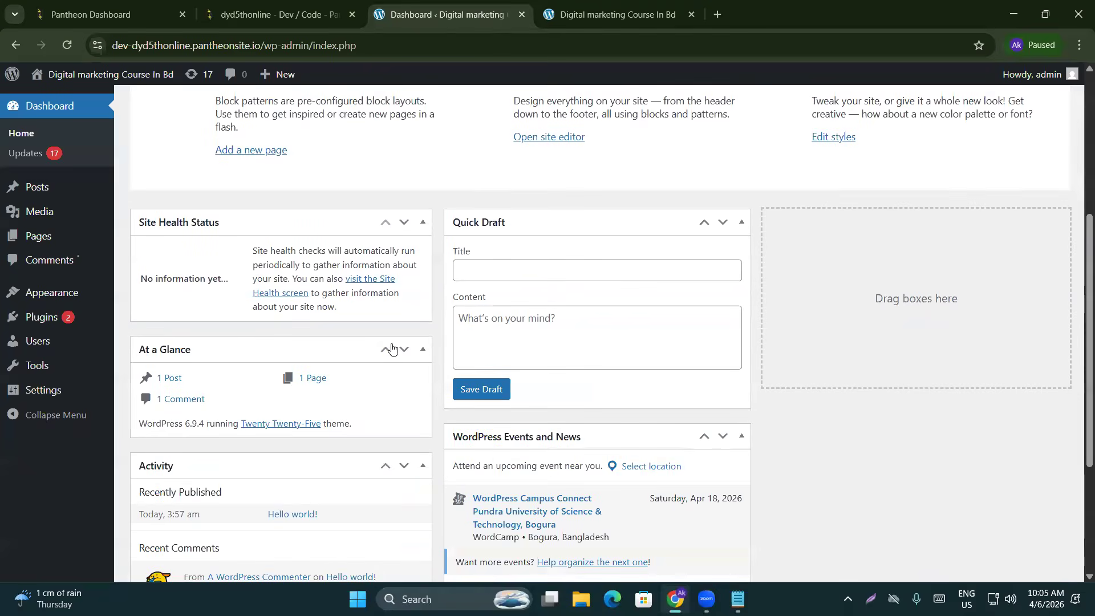
scroll(388, 349, "up", 5)
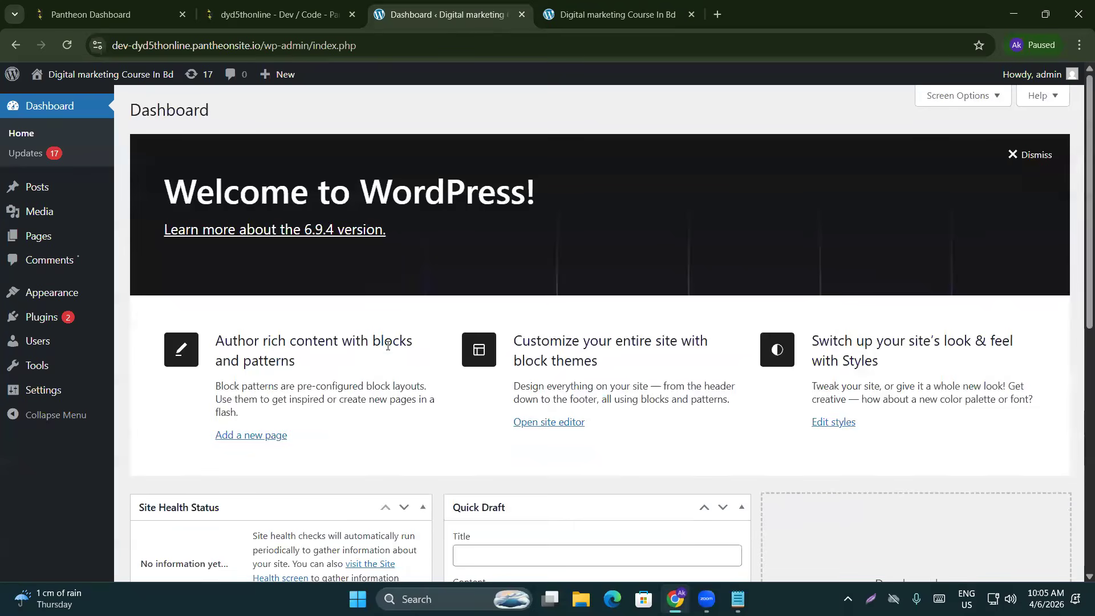
left_click(26, 154)
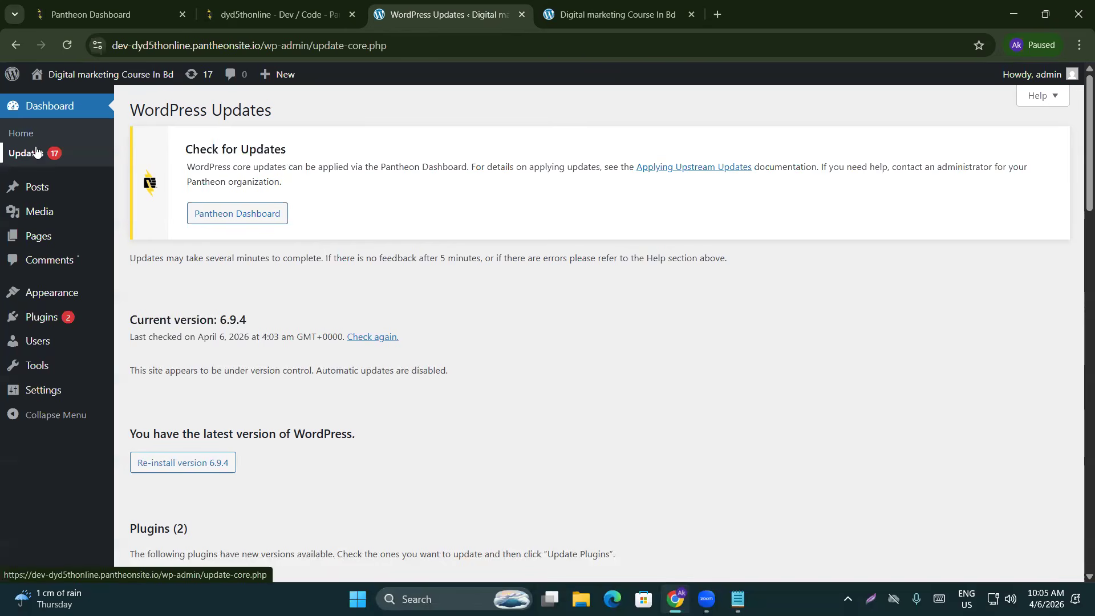
scroll(271, 267, "down", 3)
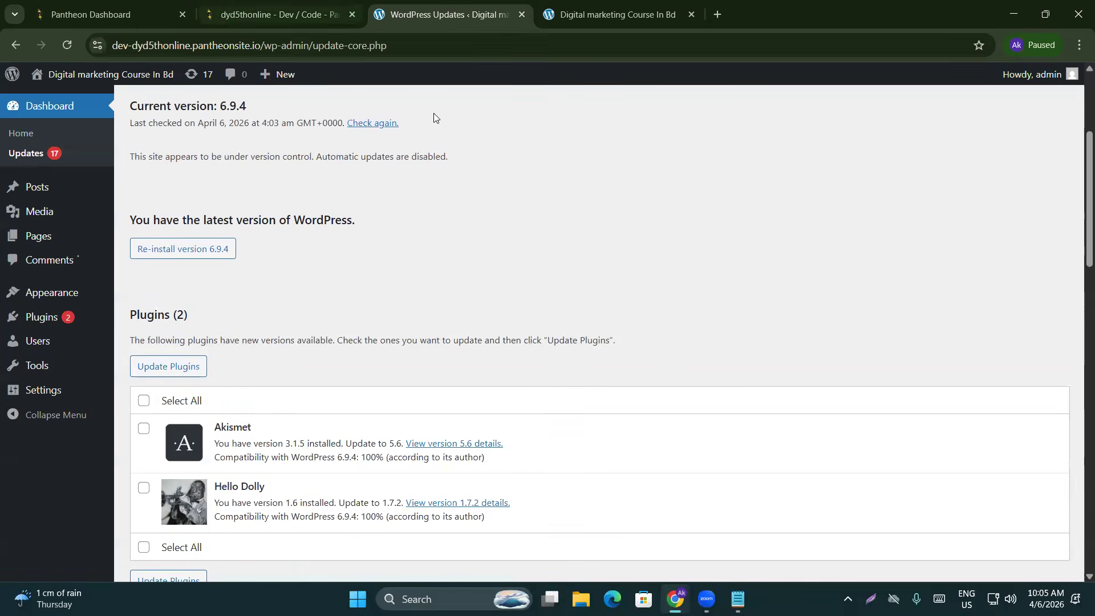
scroll(391, 256, "down", 2)
scroll(385, 258, "down", 3)
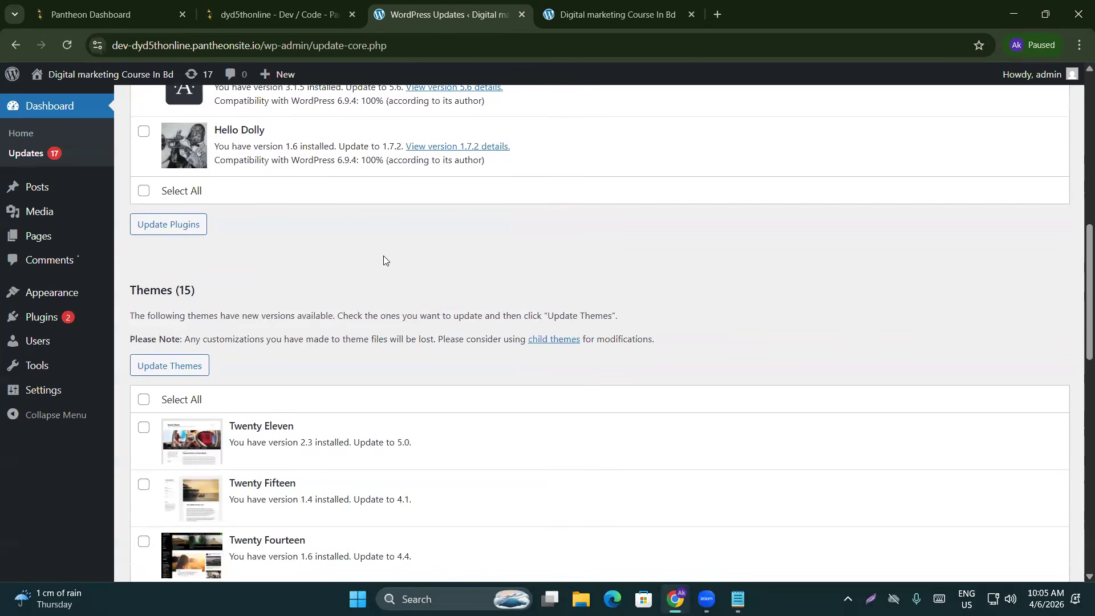
scroll(363, 241, "up", 1)
scroll(360, 239, "up", 10)
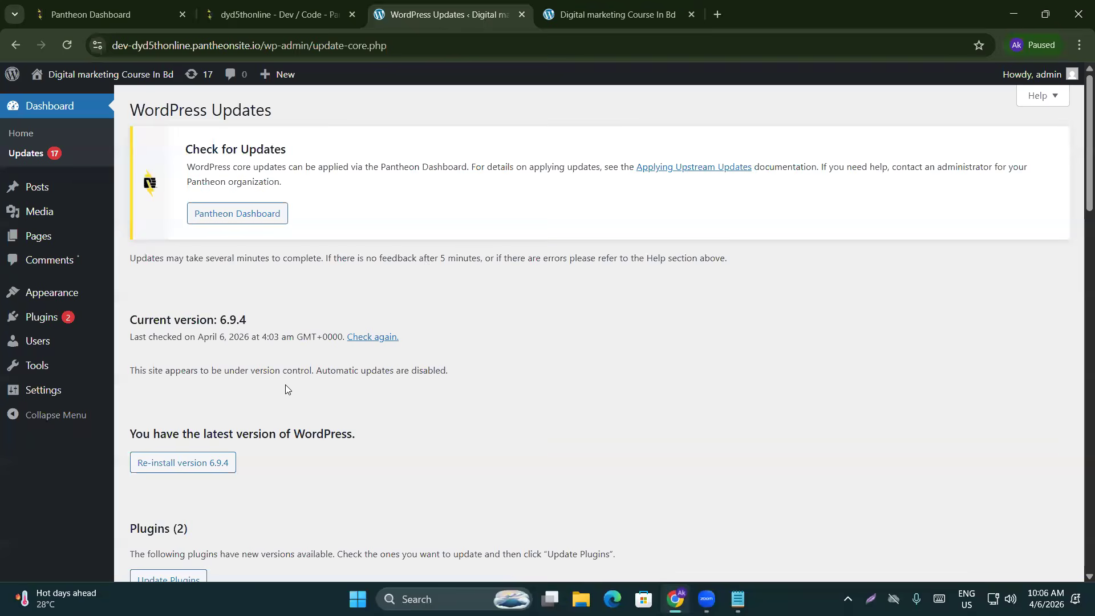
mouse_move(43, 189)
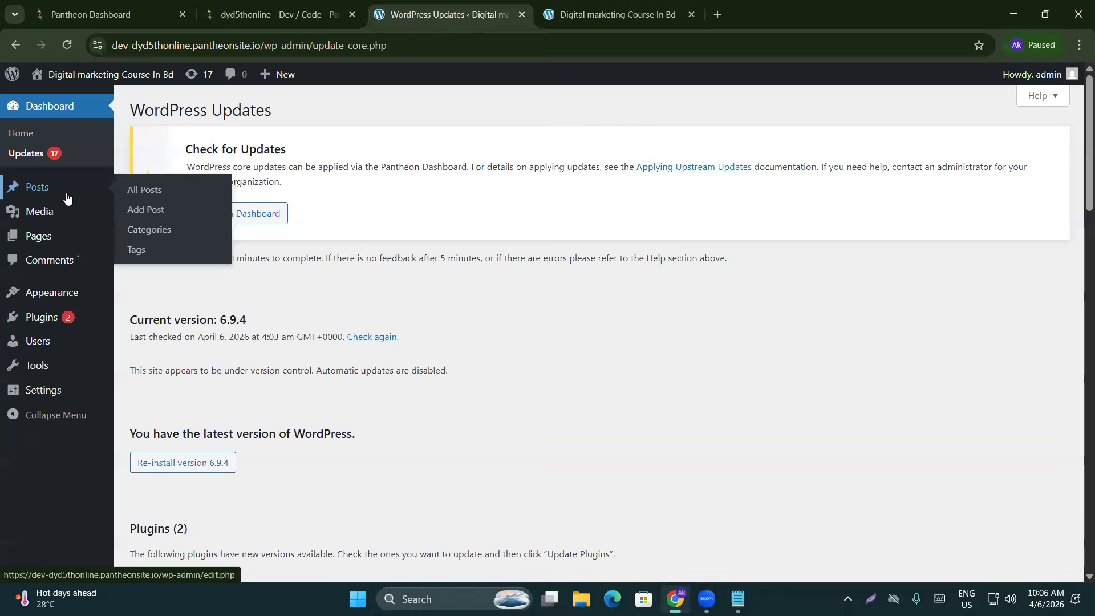
Move the Hello world! post to the trash from All Posts
left_click(175, 190)
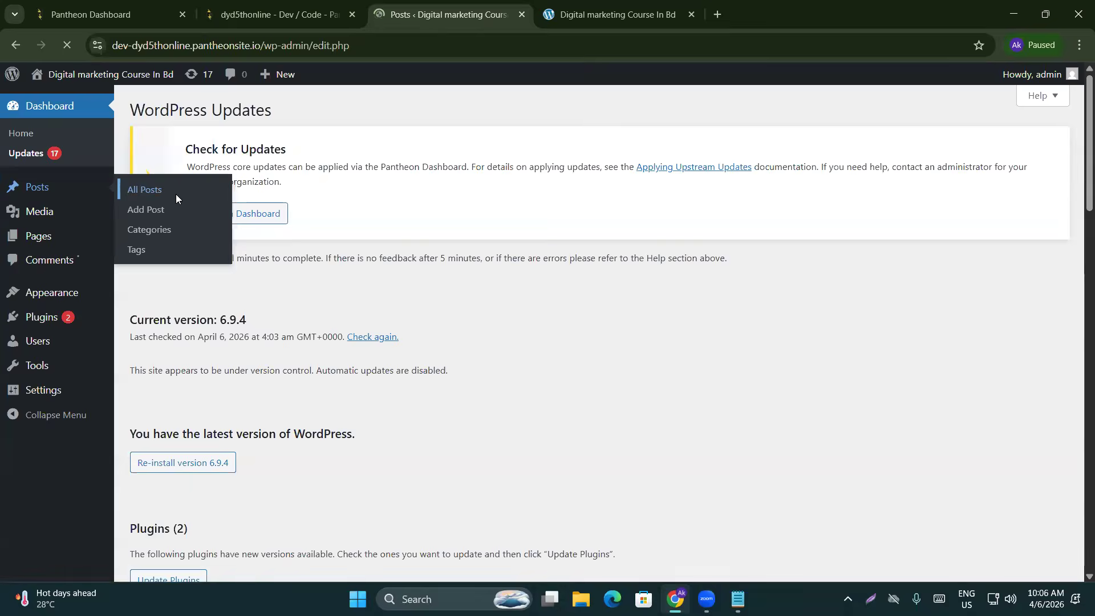
mouse_move(172, 247)
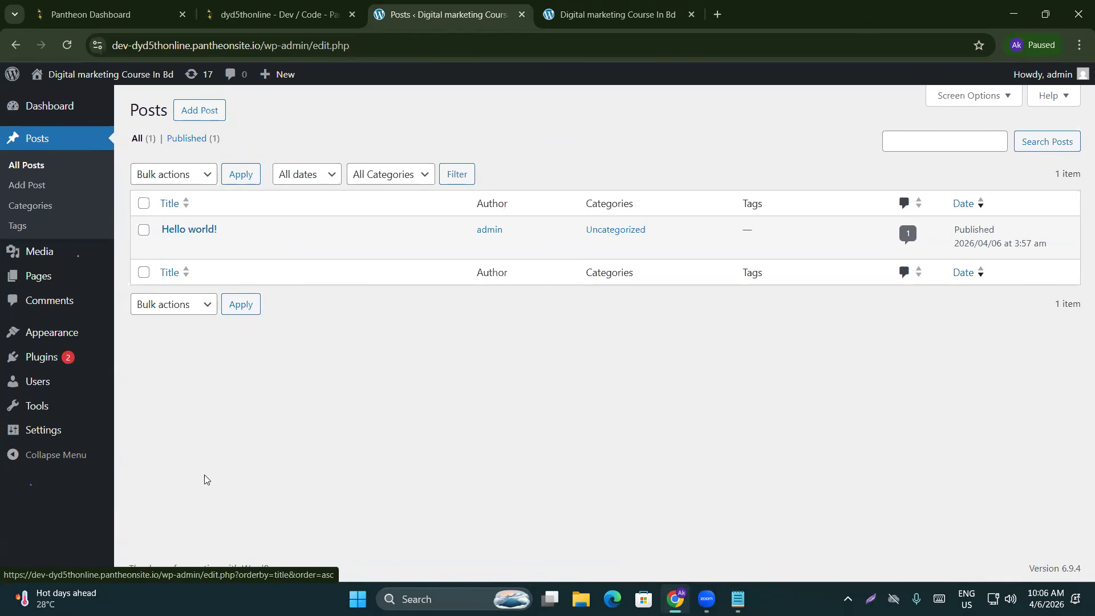
left_click(143, 232)
left_click(245, 248)
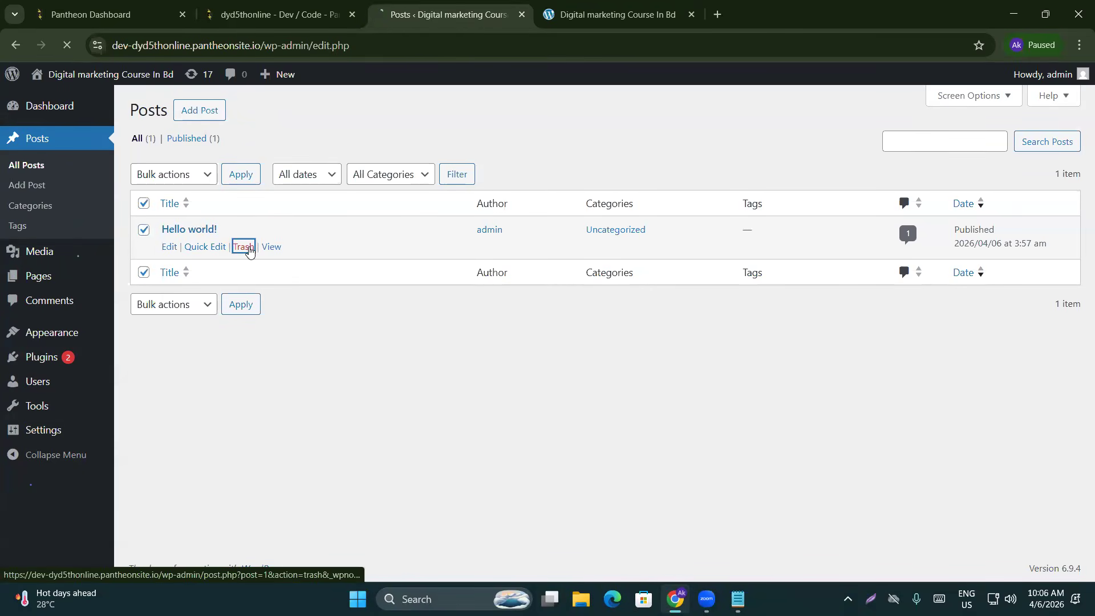
Permanently delete everything in the posts Trash, then switch to the live Blog tab
left_click(176, 182)
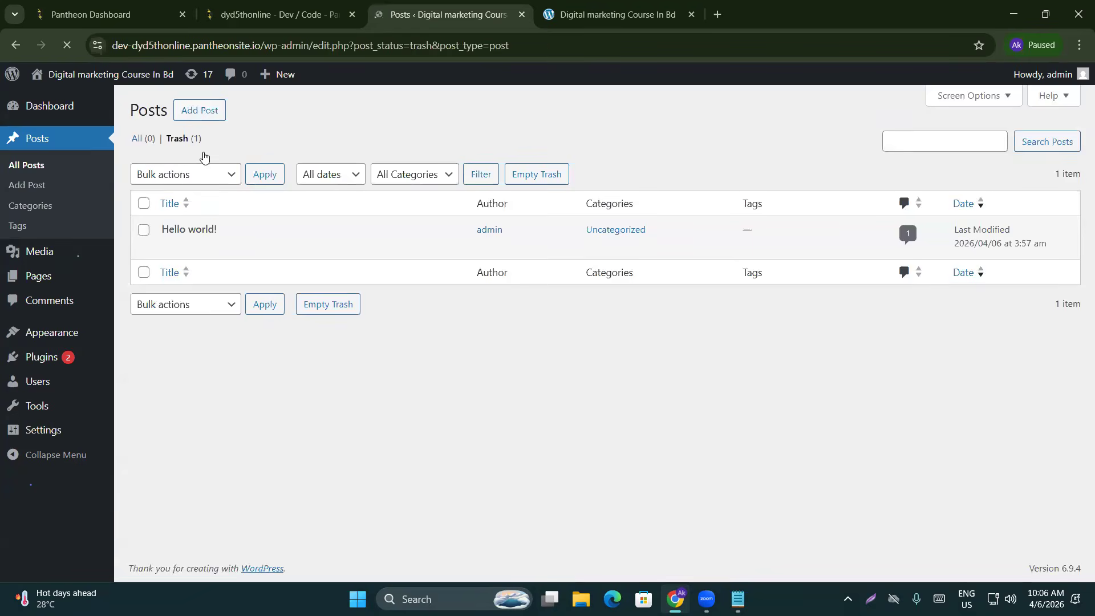
left_click(143, 203)
left_click(185, 180)
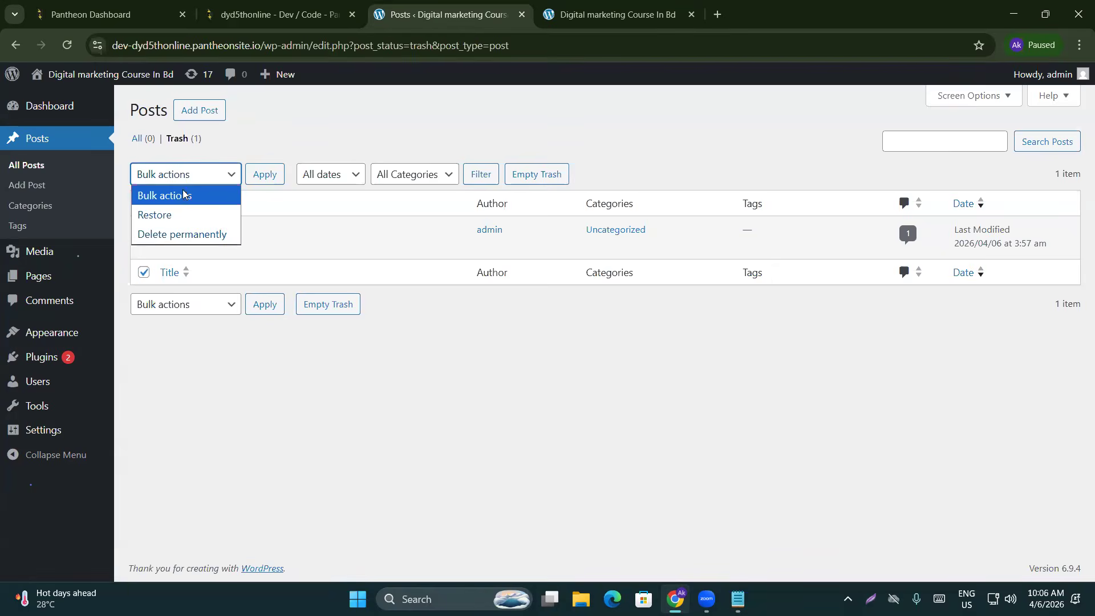
left_click(194, 234)
left_click(264, 174)
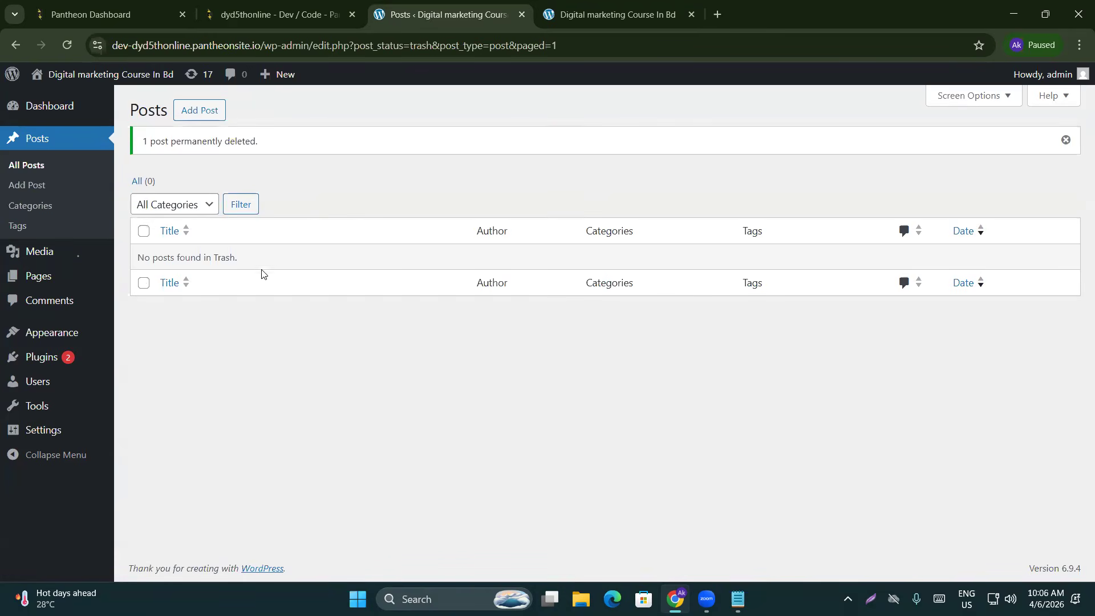
left_click(615, 13)
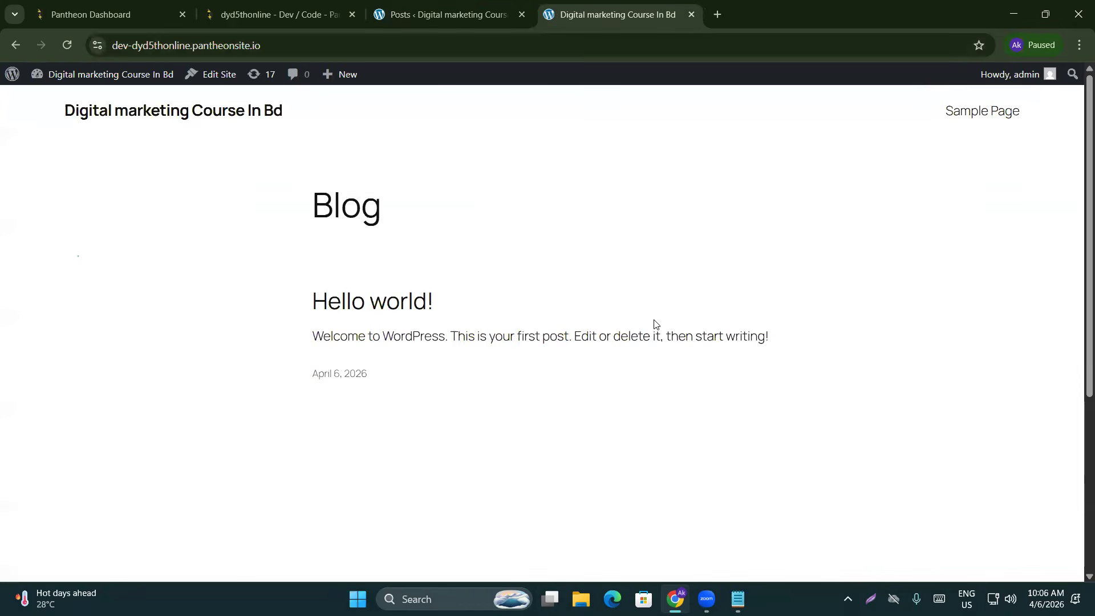
Reload the Blog page to confirm 'Sorry, but nothing was found', then return to the Posts admin tab
left_click(66, 45)
left_click_drag(292, 303, 528, 360)
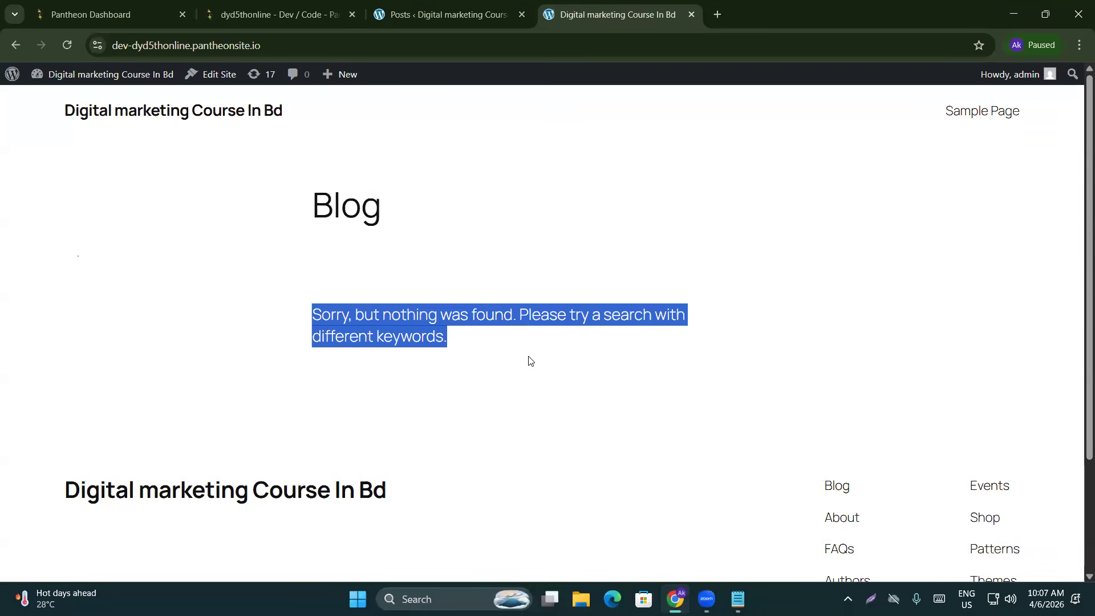
left_click(431, 14)
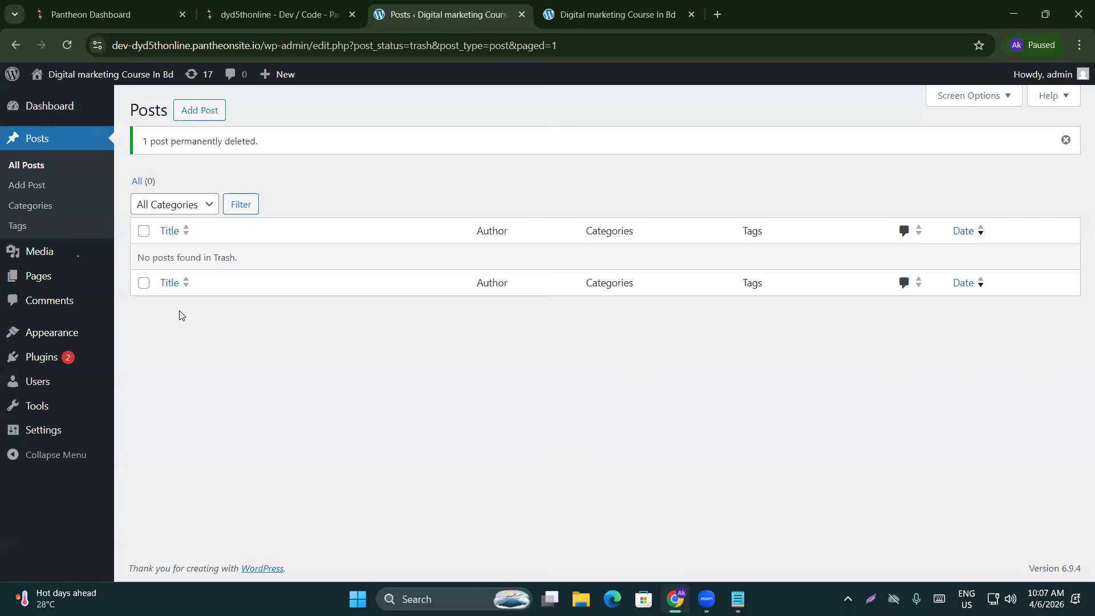
left_click(574, 15)
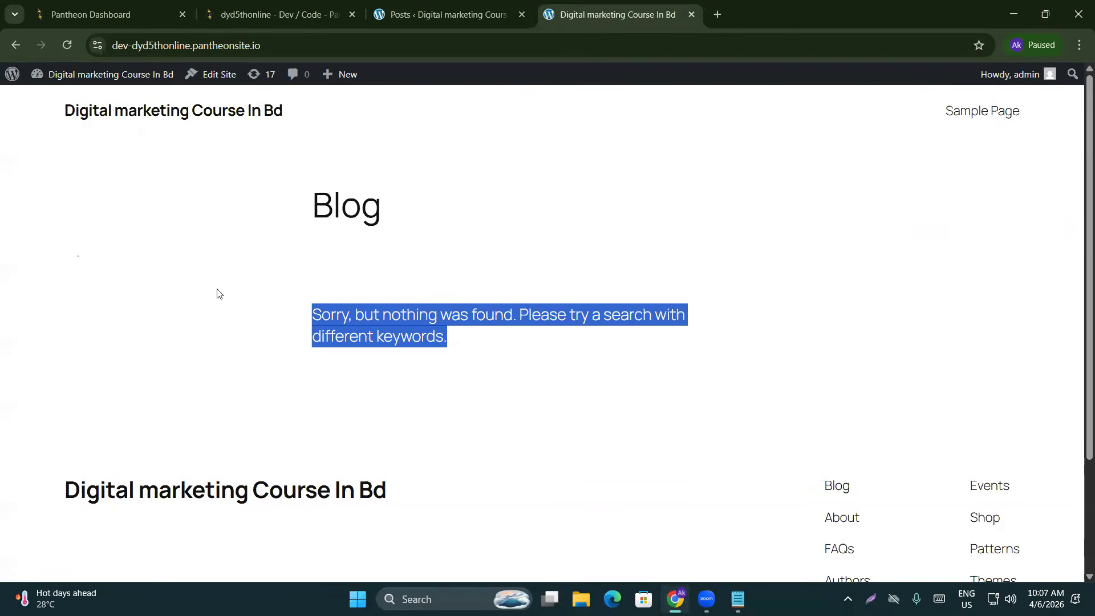
left_click(507, 20)
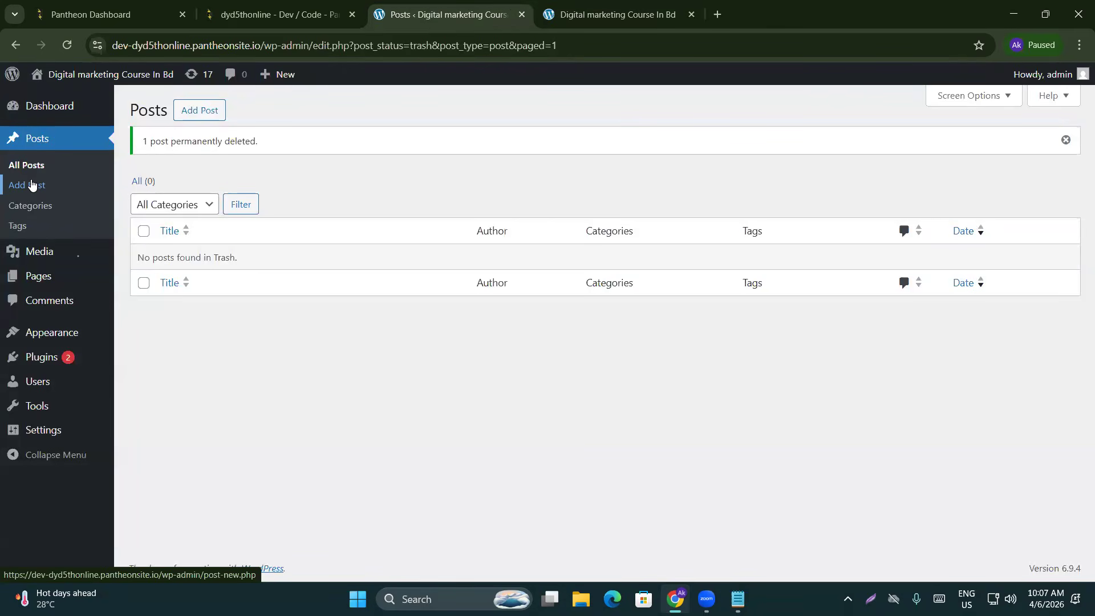
On the Categories page, add the Social media marketing and Facebook marketing categories
left_click(43, 211)
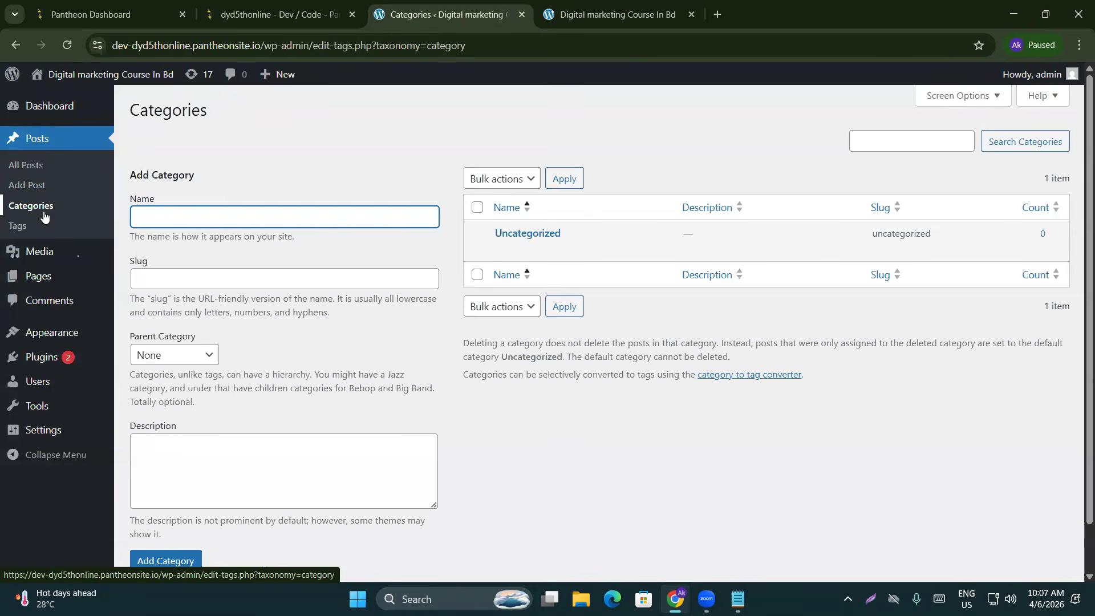
mouse_move(98, 86)
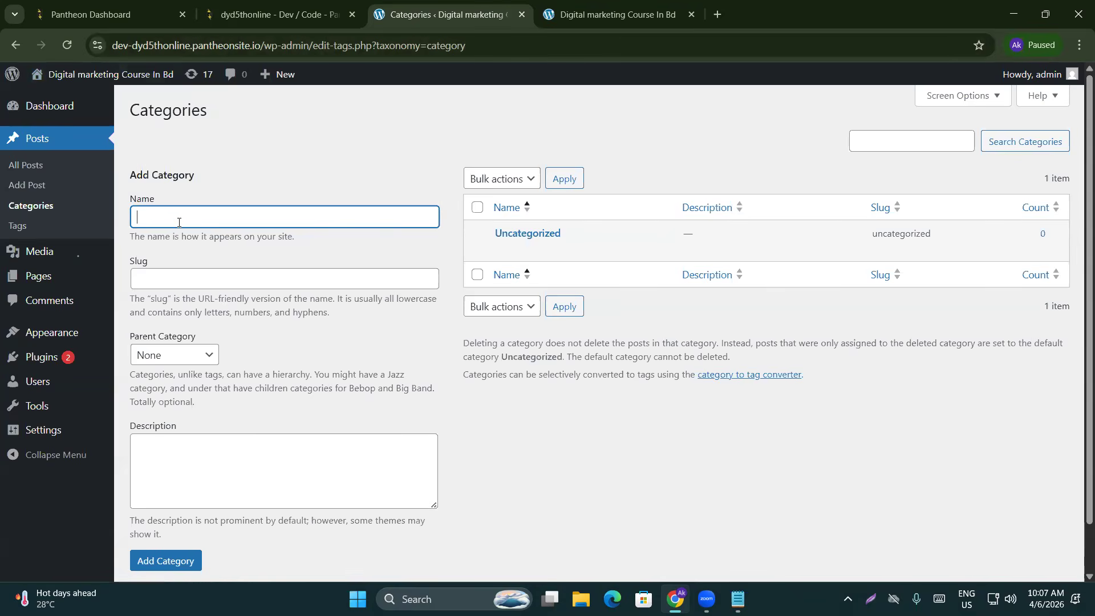
type("Social media mar")
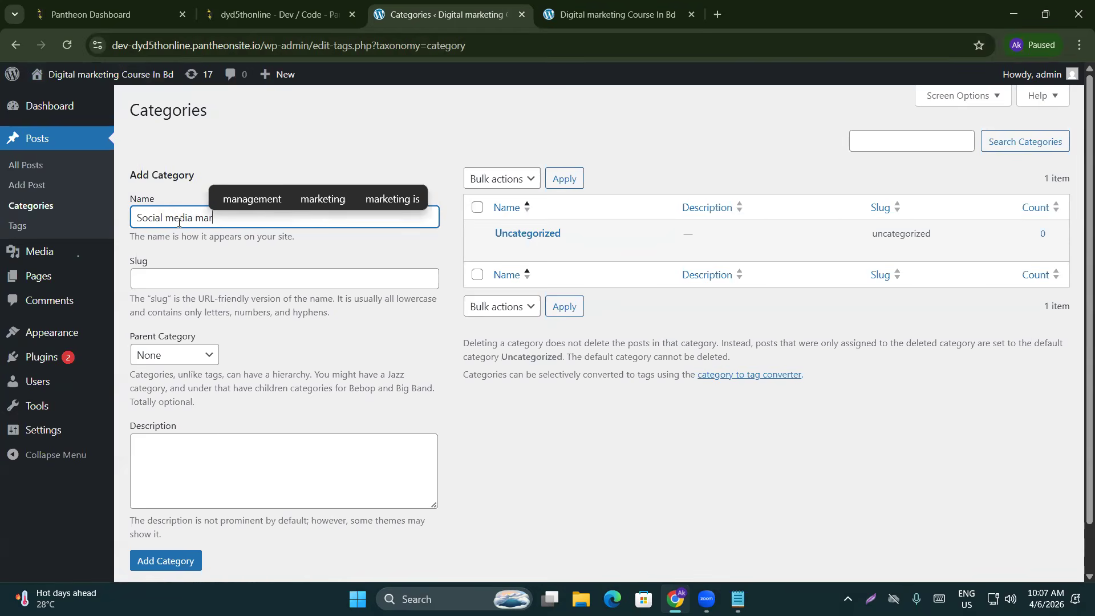
type("keting")
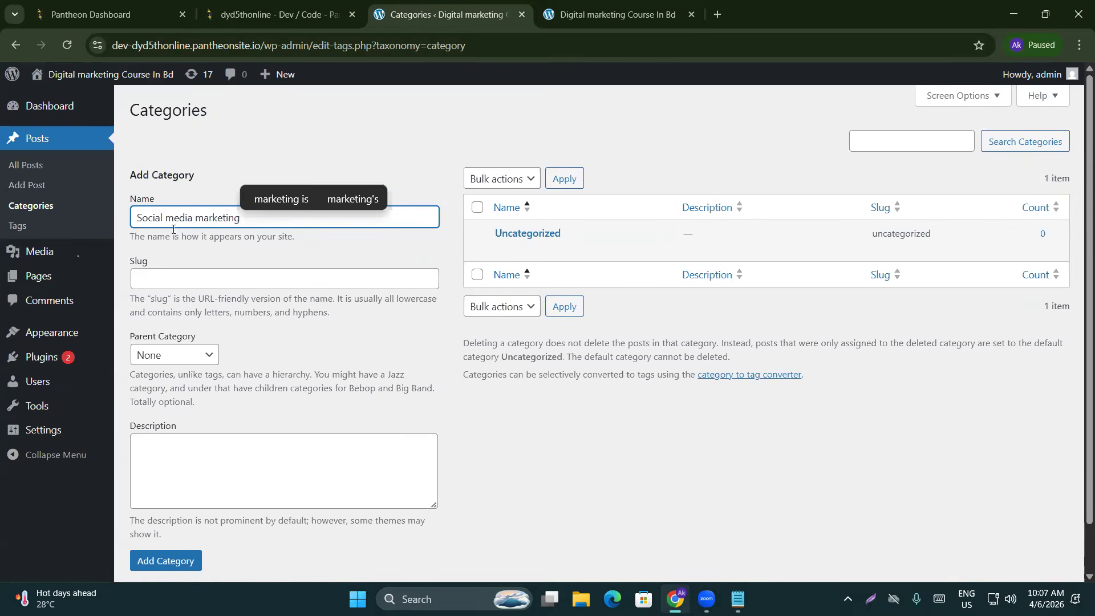
scroll(173, 228, "down", 2)
left_click(161, 508)
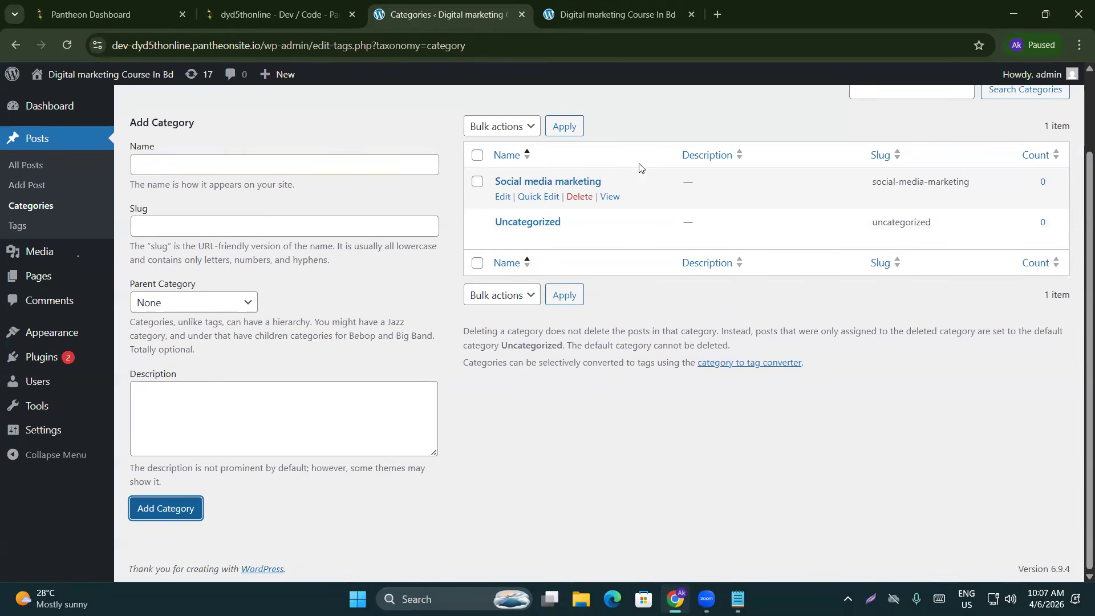
left_click(202, 165)
type("Face")
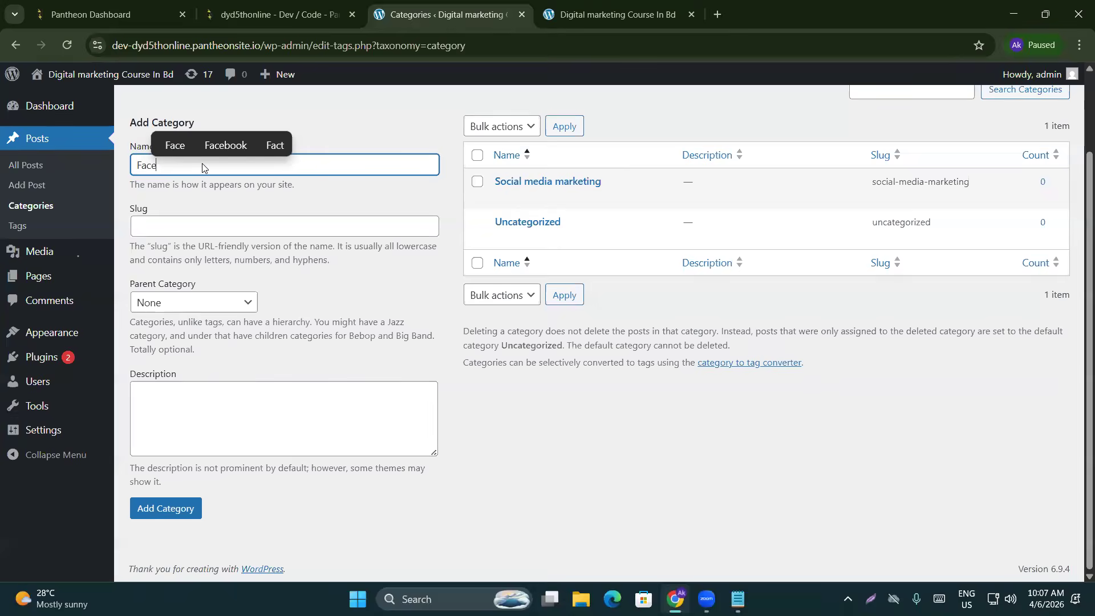
type("book marketing")
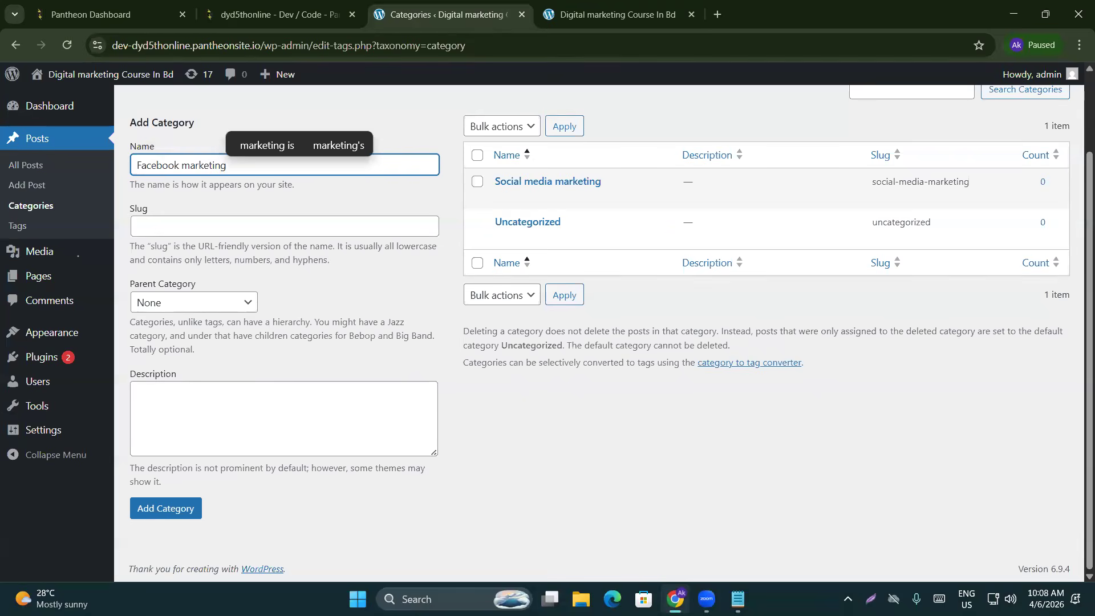
left_click(172, 518)
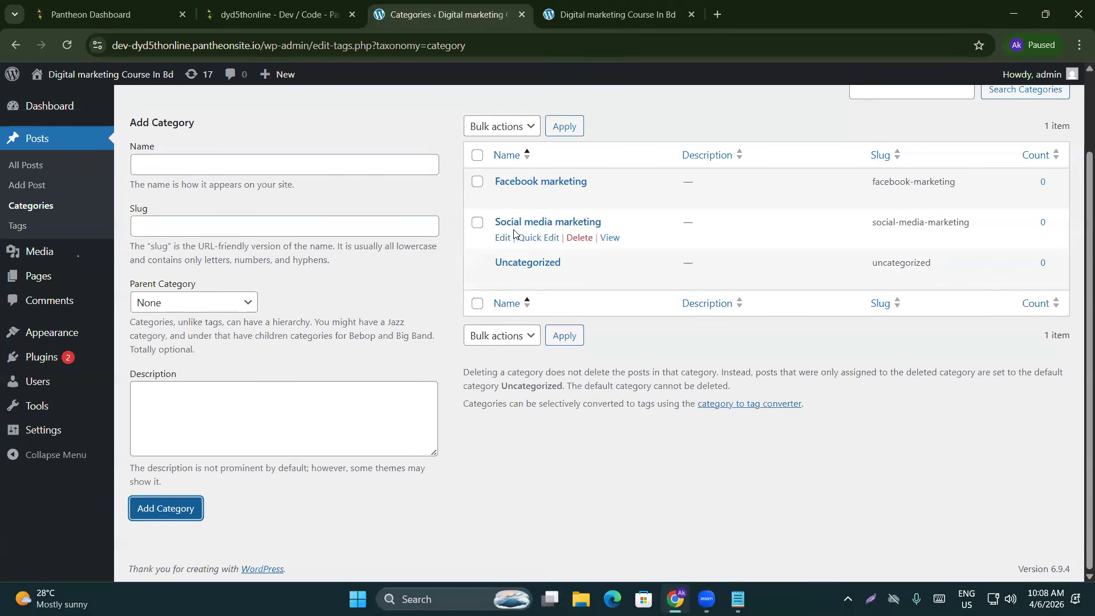
Add the x marketing, Seo, Google ads and Email marketing categories
left_click(176, 163)
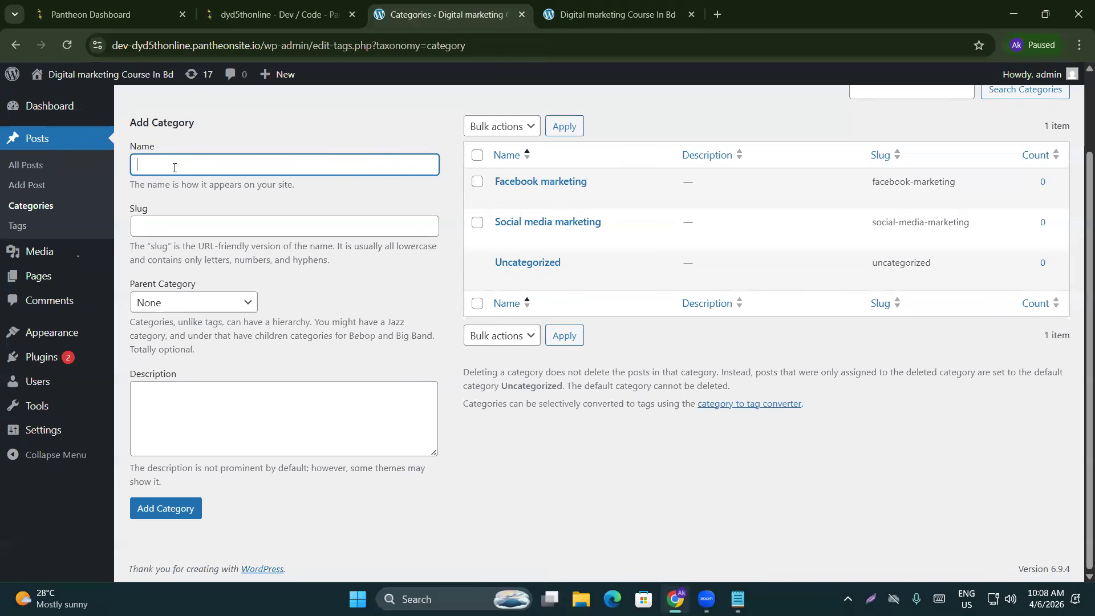
type("x mark")
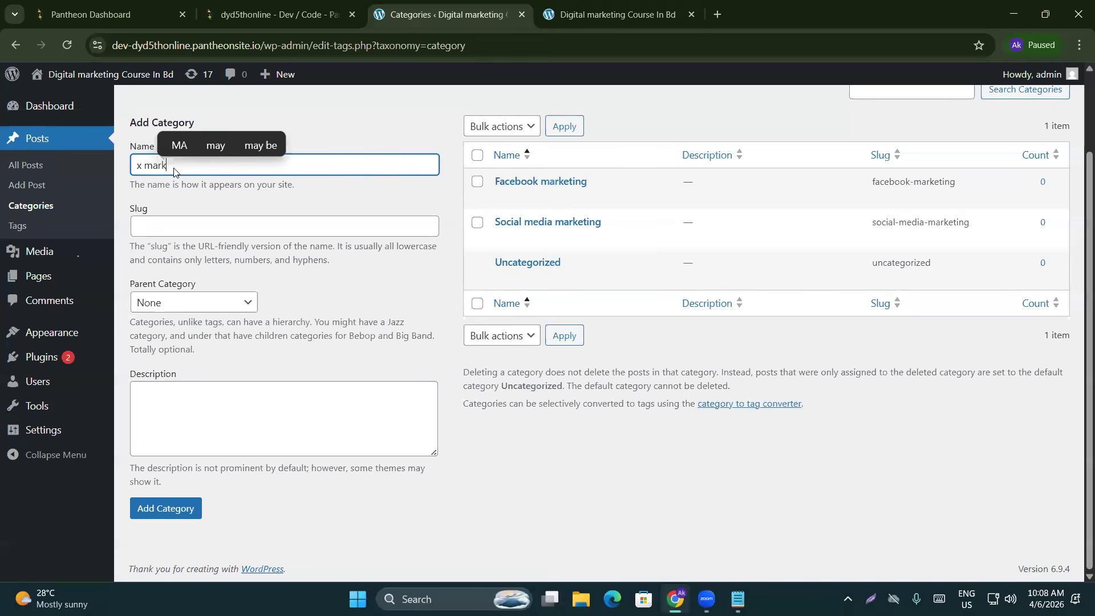
type("eting")
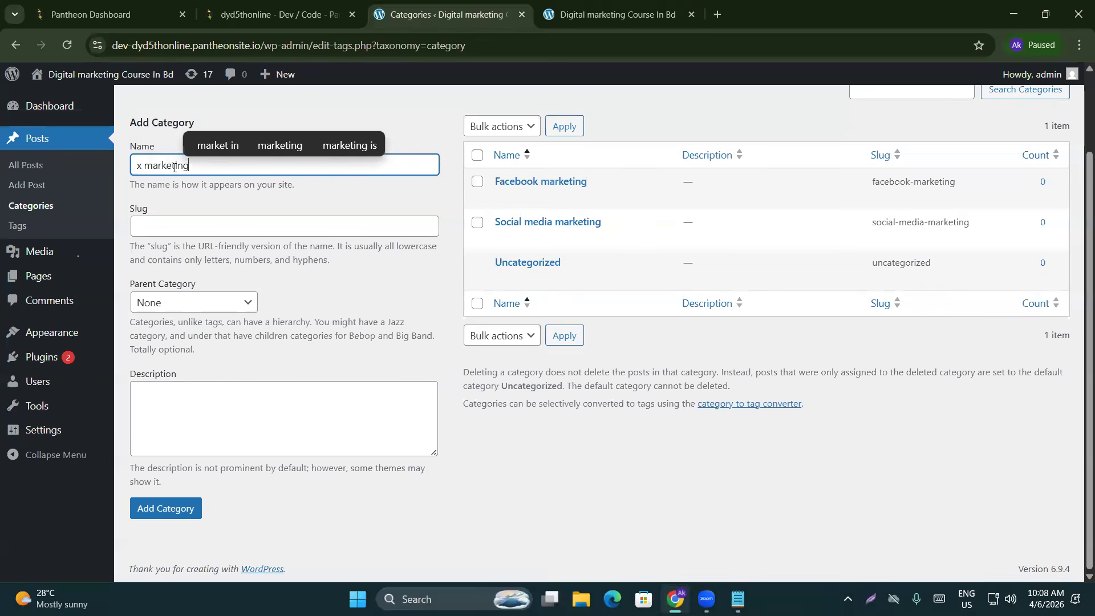
left_click(164, 512)
left_click(202, 173)
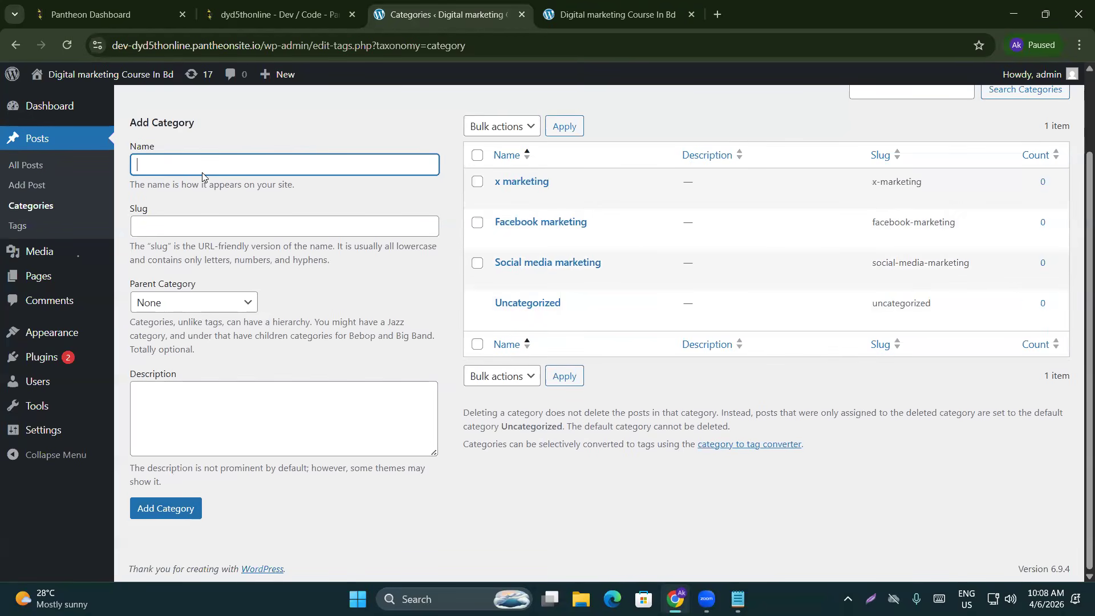
type("Seo")
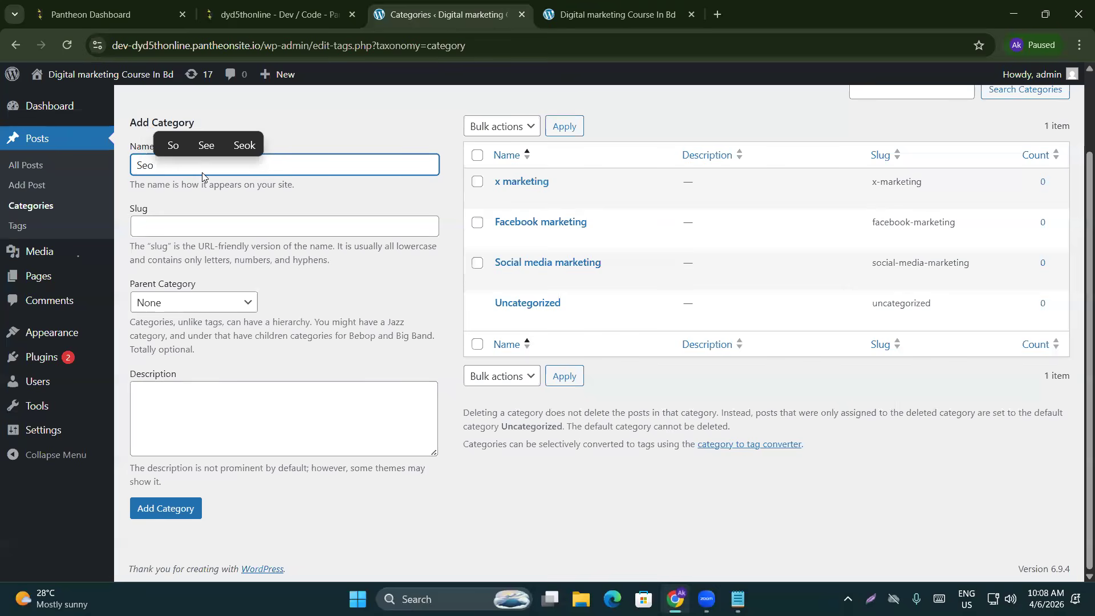
left_click(162, 507)
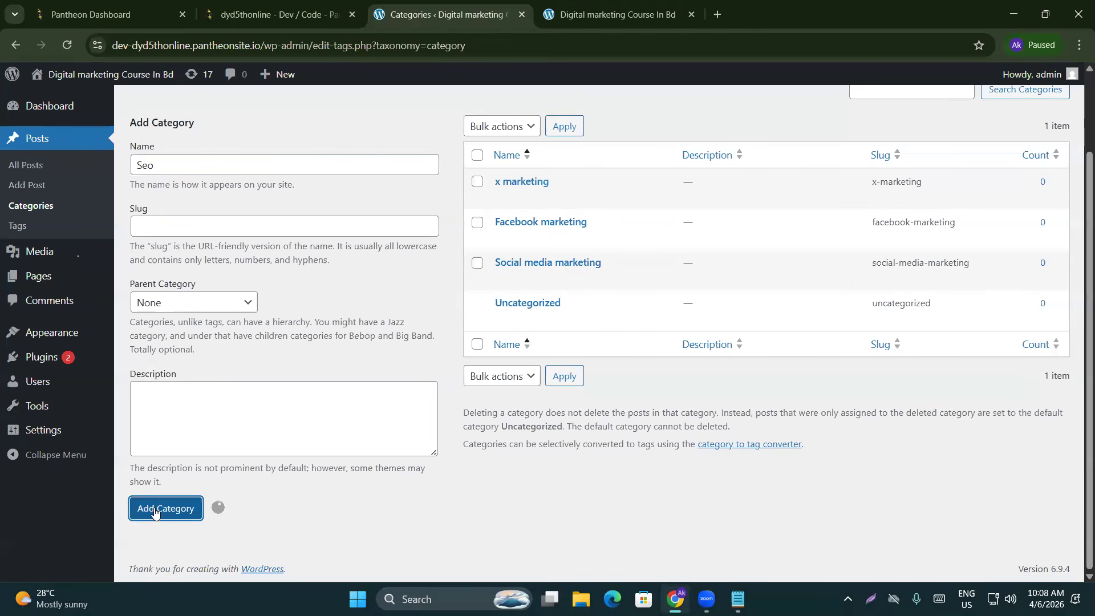
left_click(181, 161)
type("Google ads")
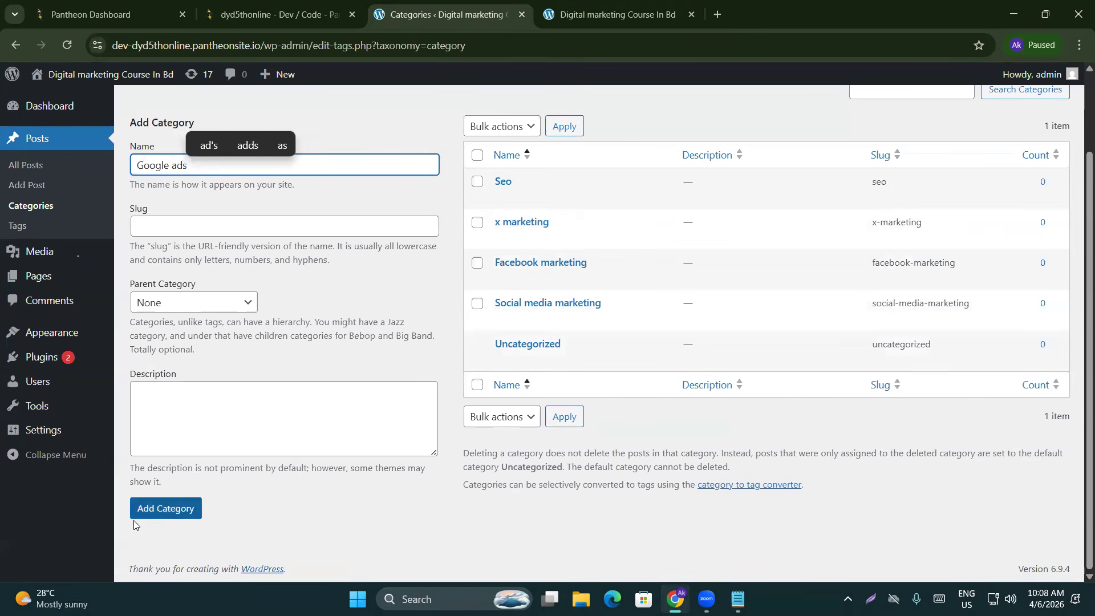
left_click(137, 513)
left_click(207, 162)
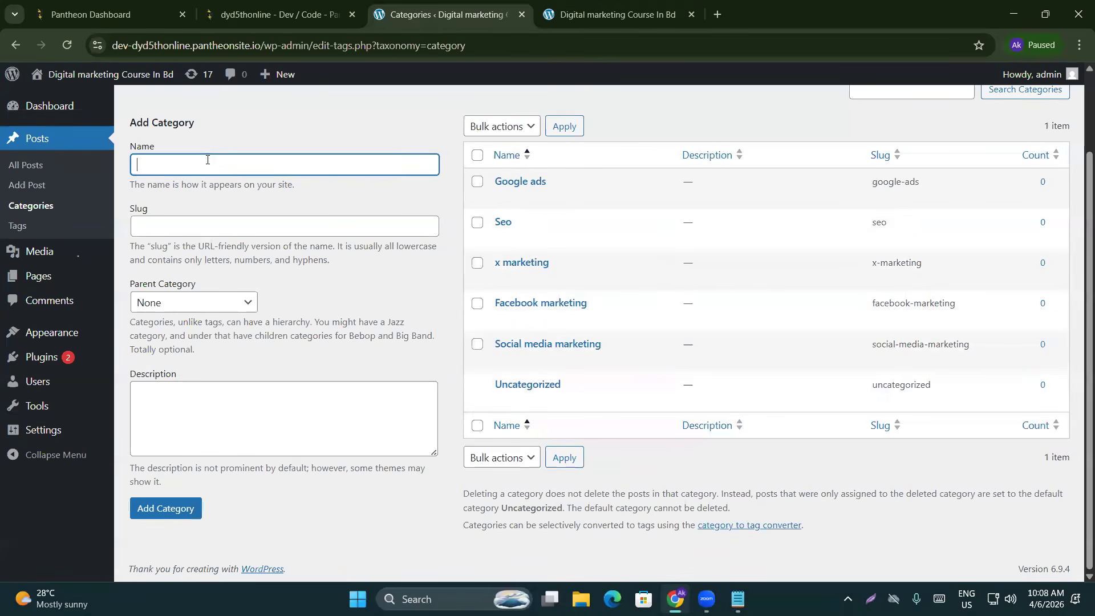
type("Email ")
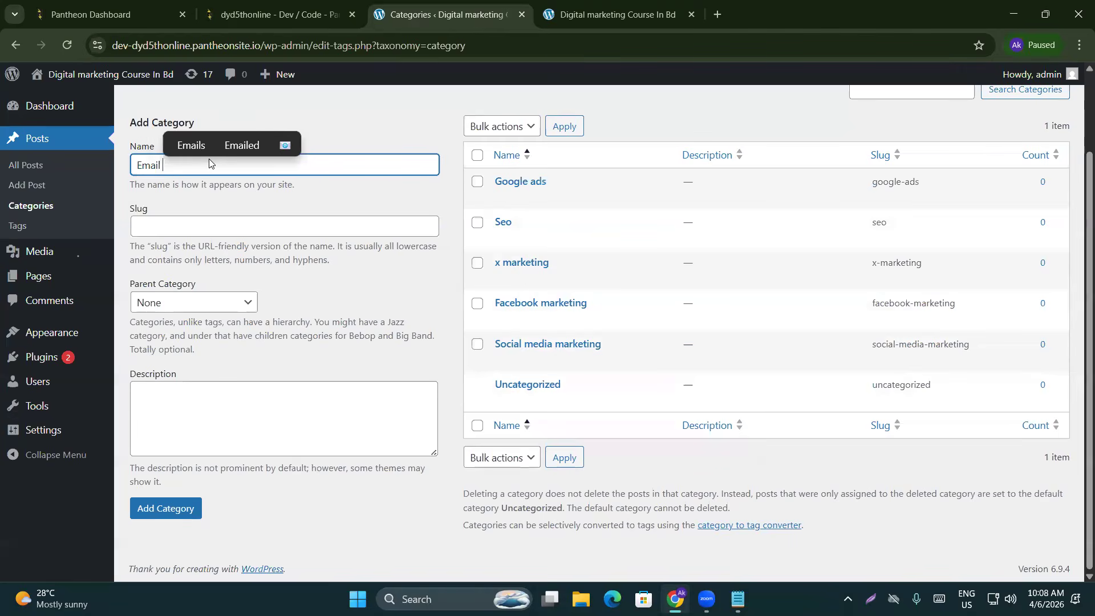
type("marketing")
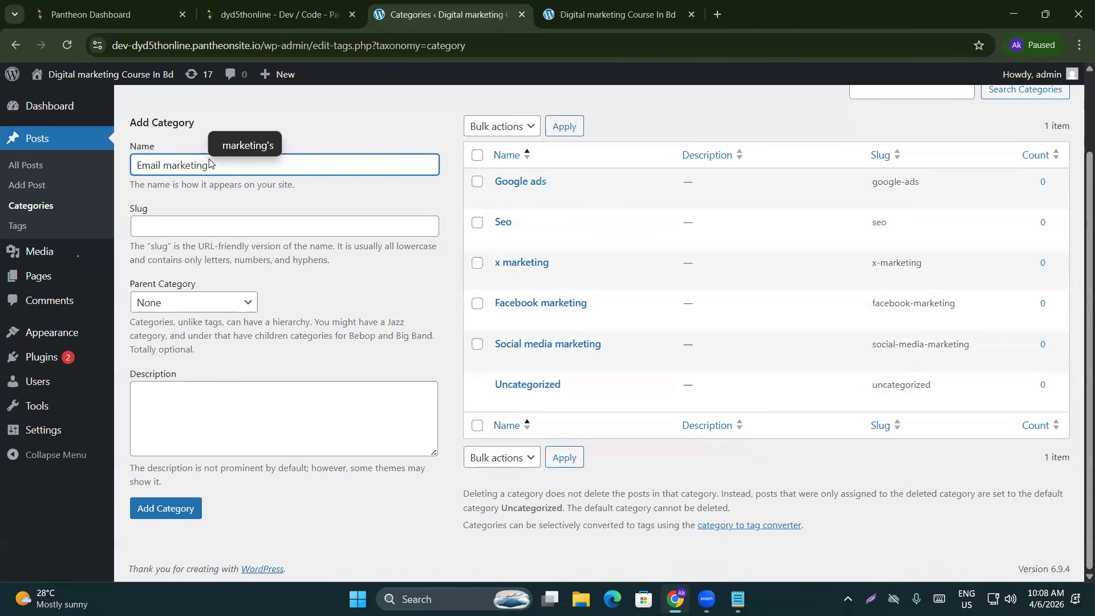
left_click(166, 507)
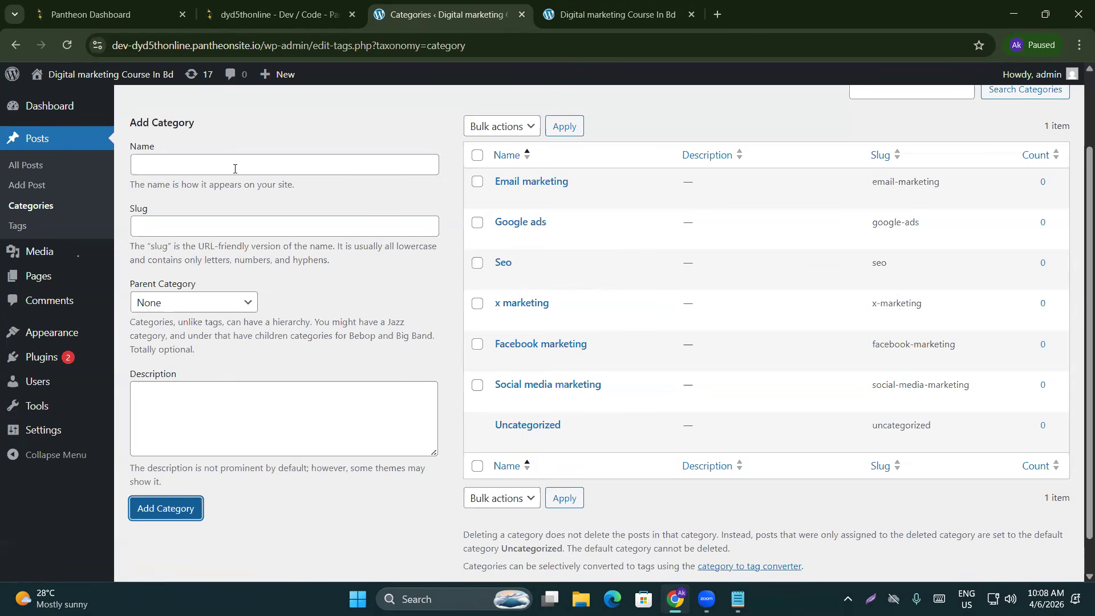
Review the new categories list, then go to the empty Posts > Tags page
left_click(234, 169)
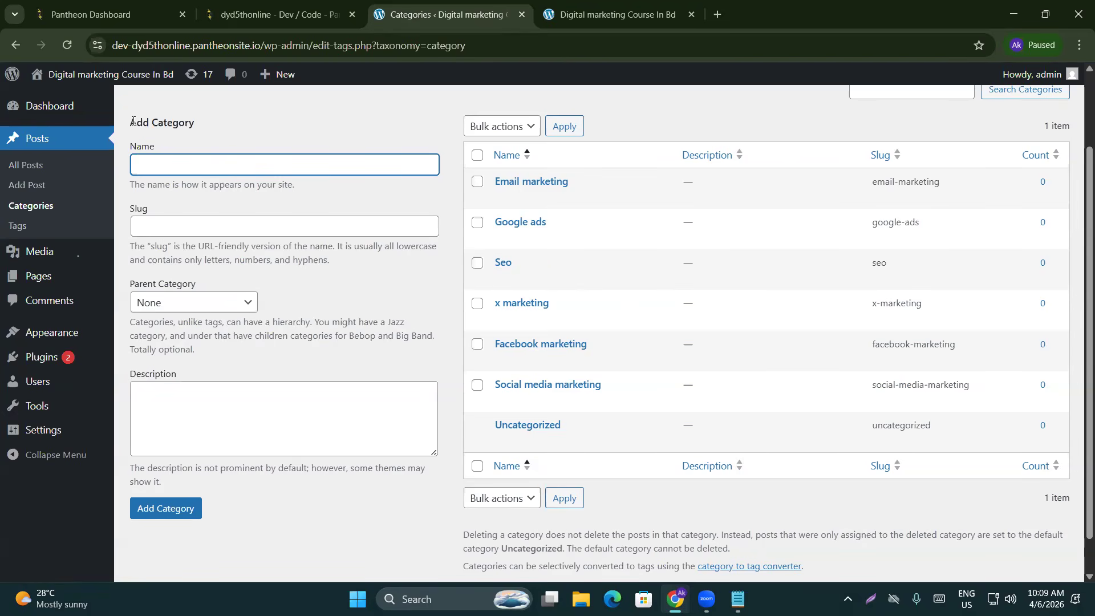
scroll(152, 165, "down", 2)
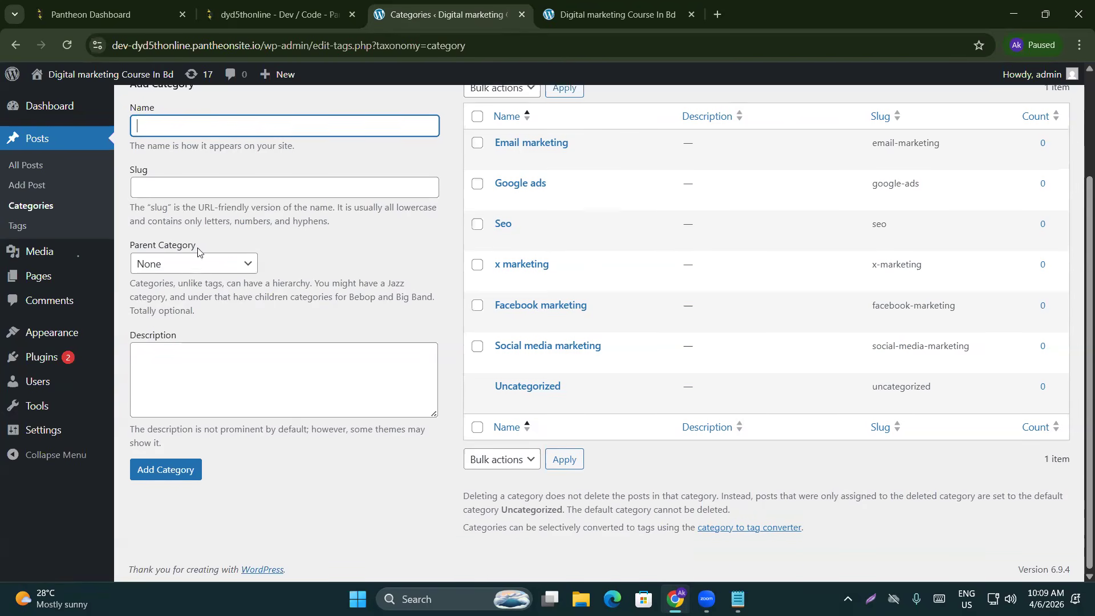
scroll(349, 379, "up", 3)
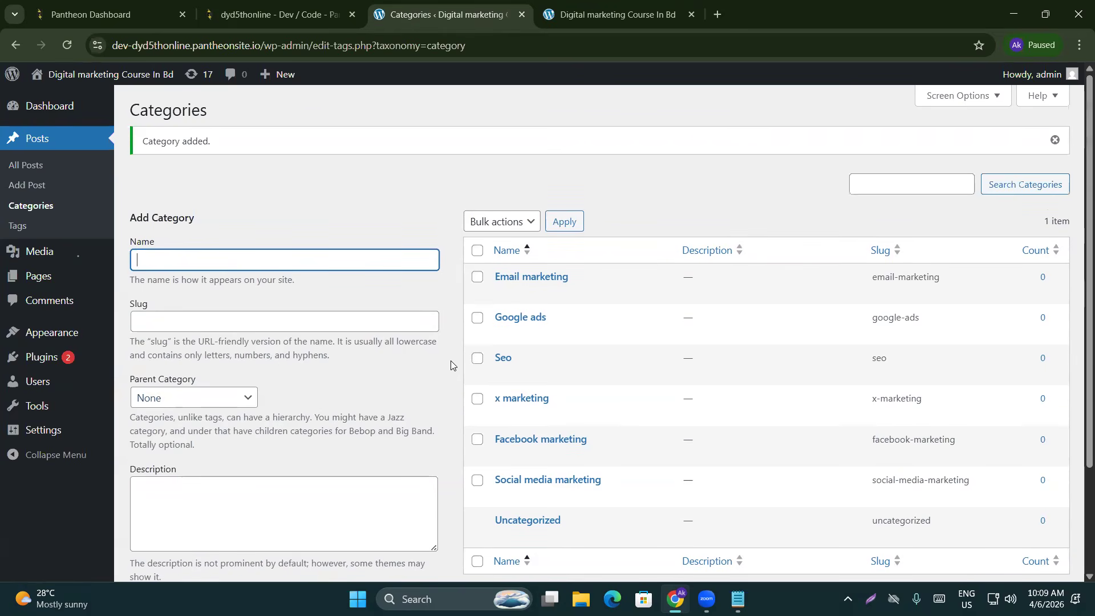
scroll(448, 351, "down", 3)
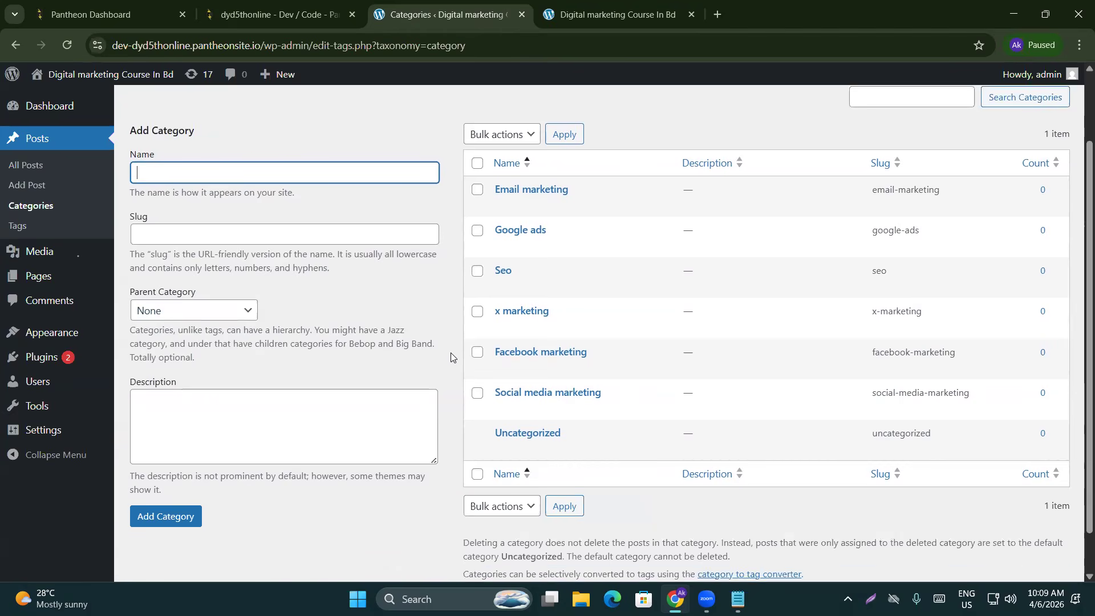
left_click(16, 227)
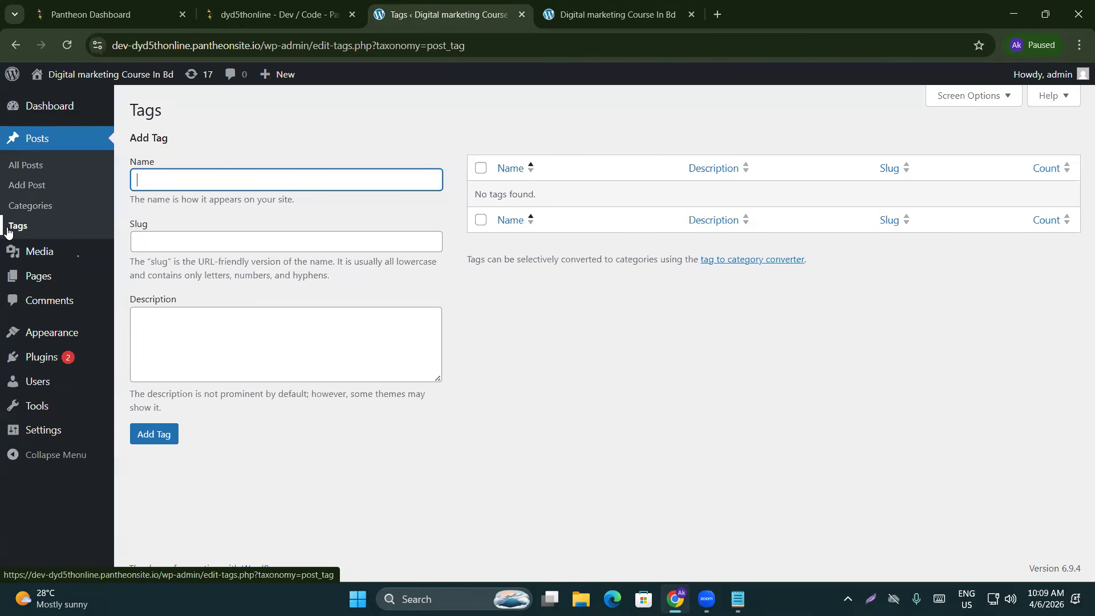
Add the tags 'social media marketing' (fixing a typo) and 'facebook ads'
type("social medi")
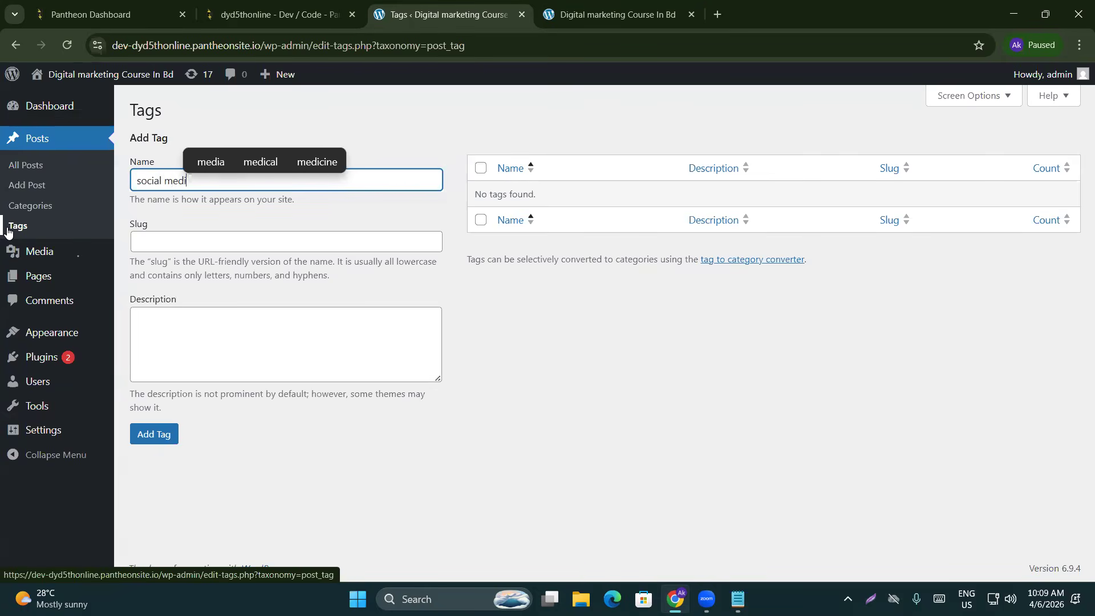
type("a mnarketing")
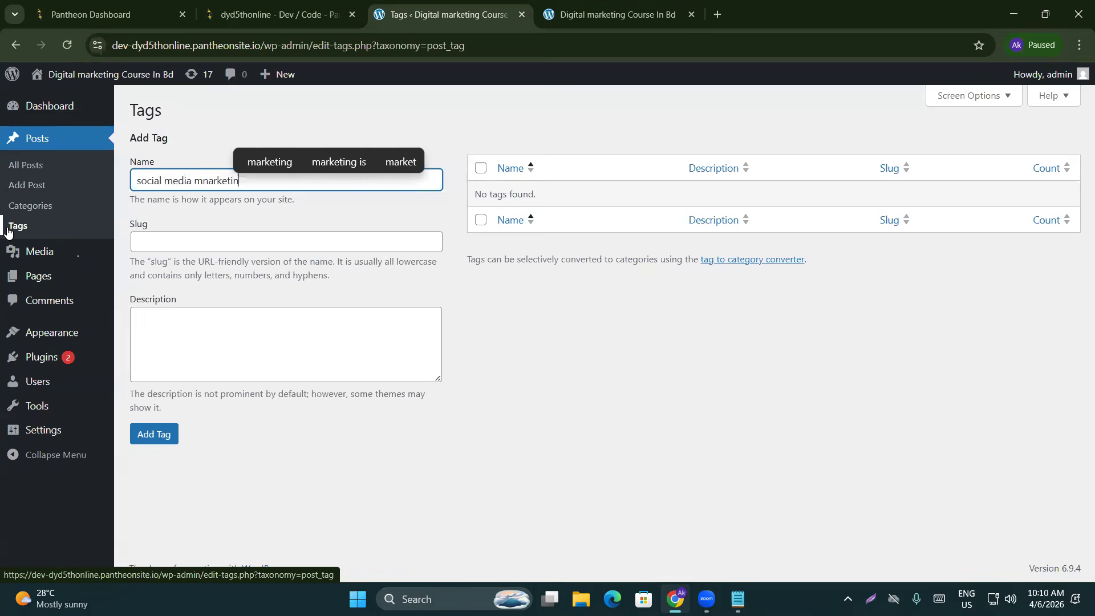
left_click(207, 180)
key("BackSpace")
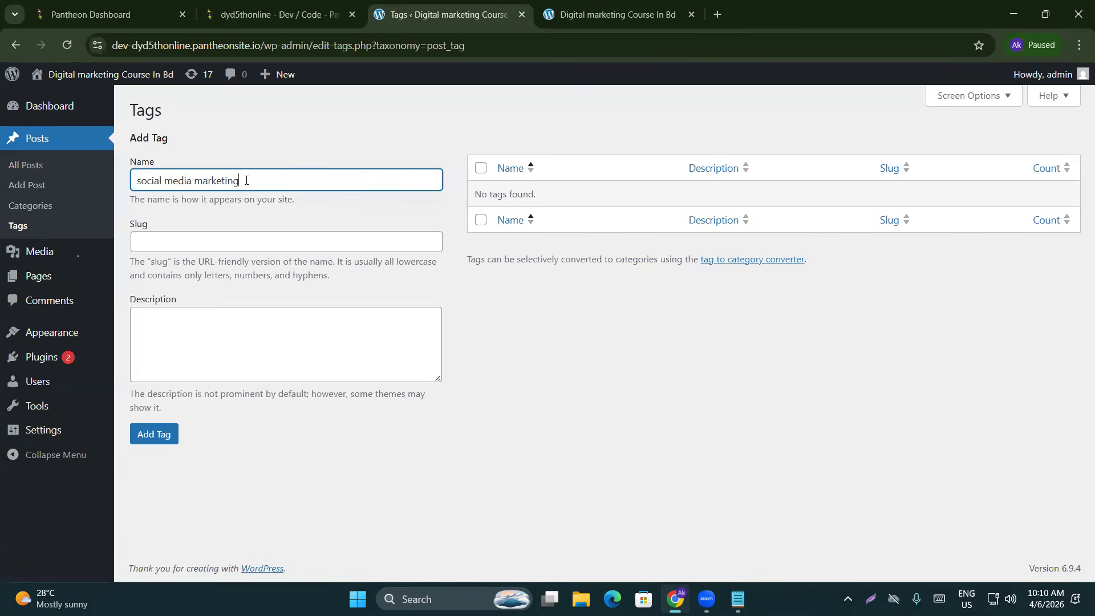
left_click(153, 434)
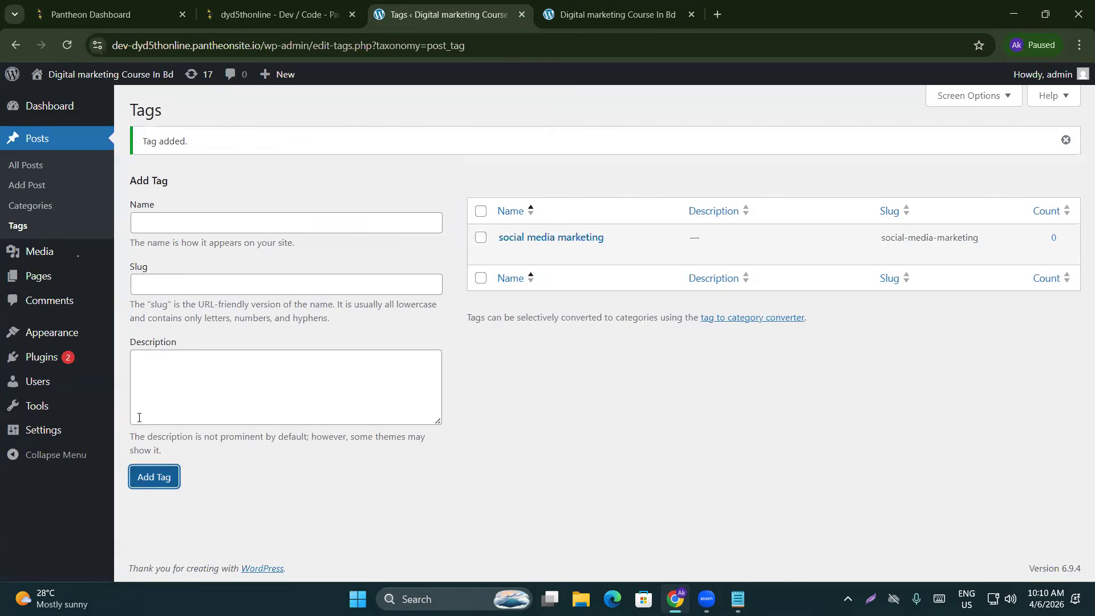
left_click(199, 227)
type("facebook a")
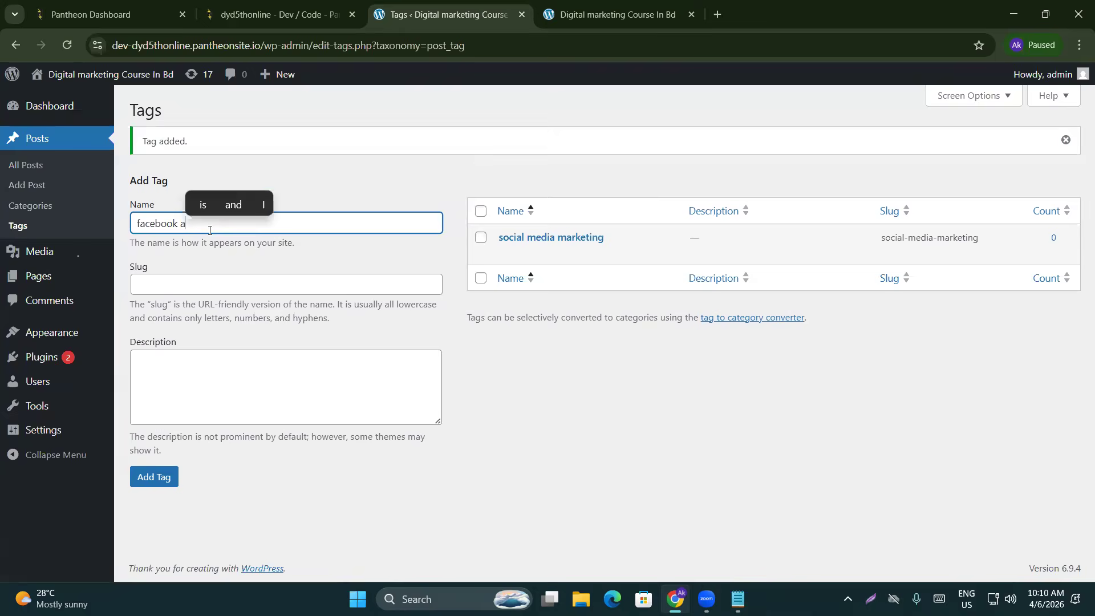
type("ds")
left_click(153, 477)
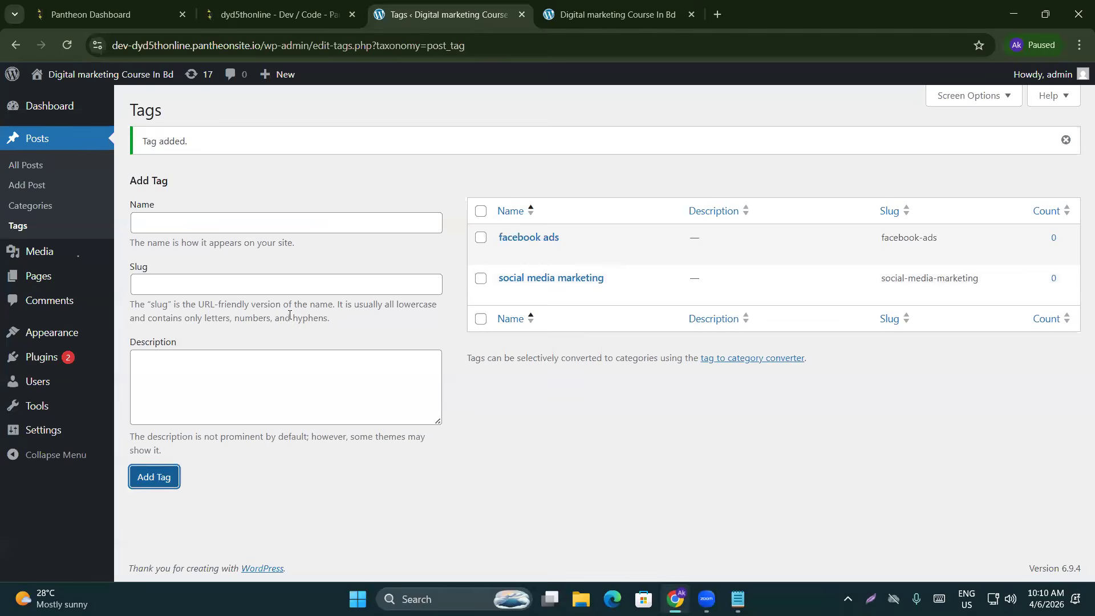
Add the tag 'learn reddit marketing', correcting typos in the name
left_click(215, 225)
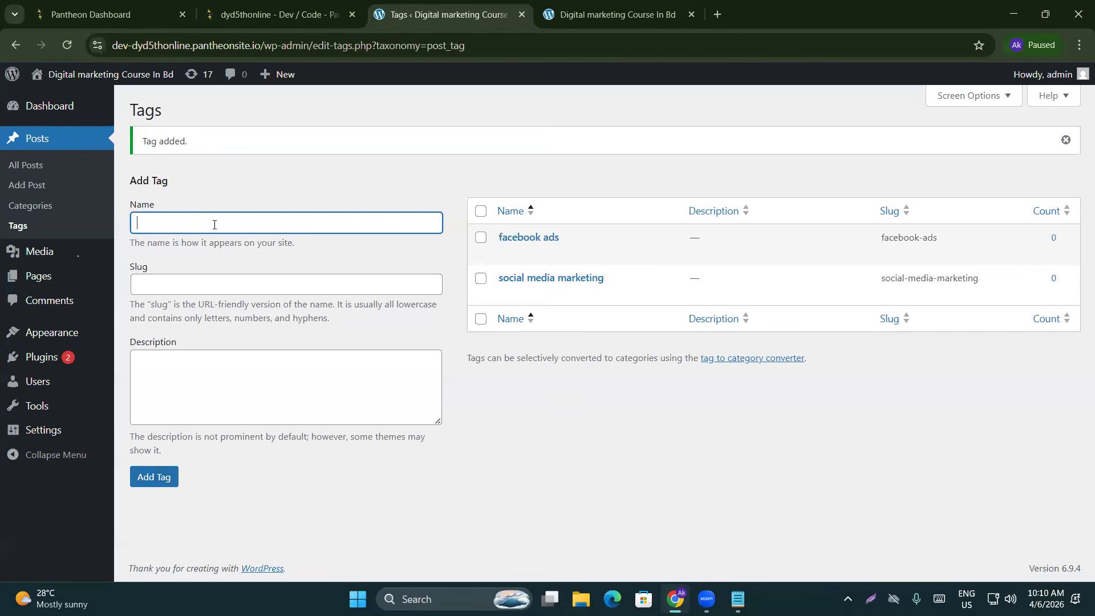
type("reddit")
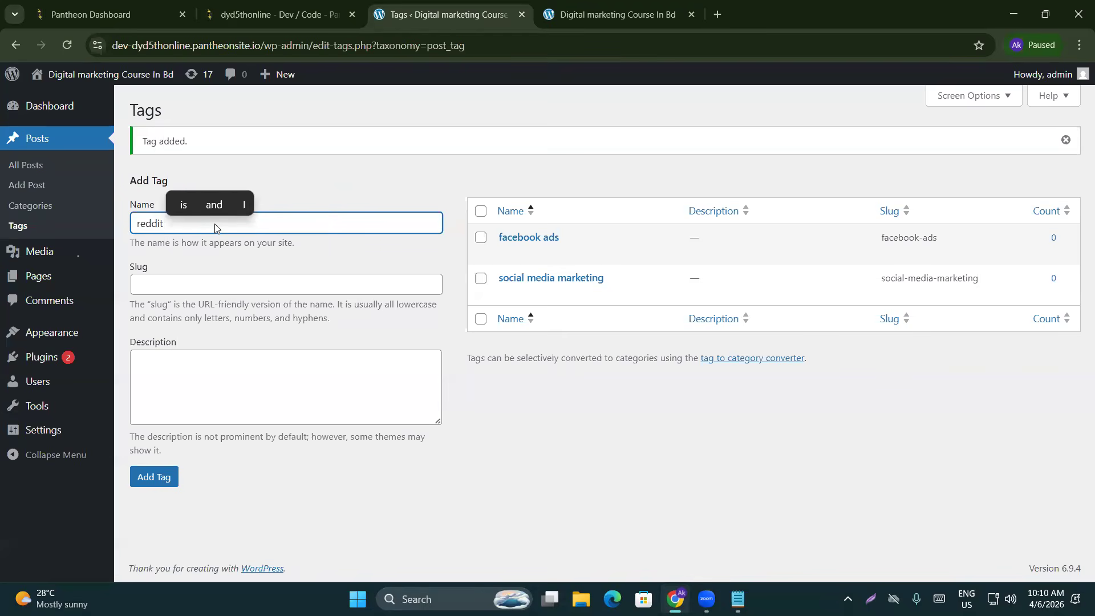
type(" mae")
key("BackSpace")
type("kle")
key("BackSpace")
key("BackSpace")
key("BackSpace")
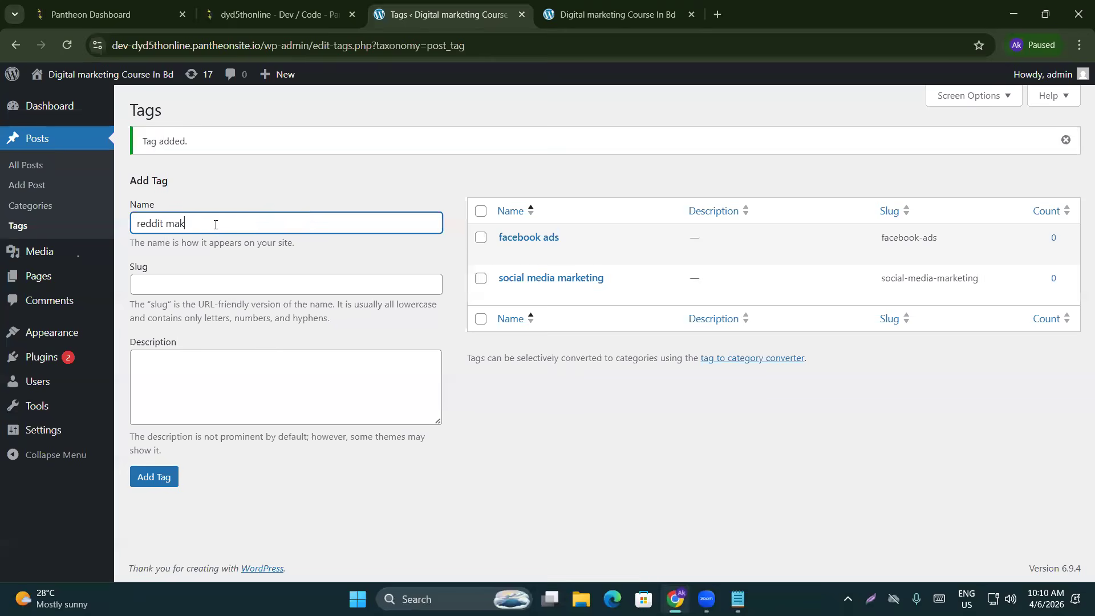
type("rketing")
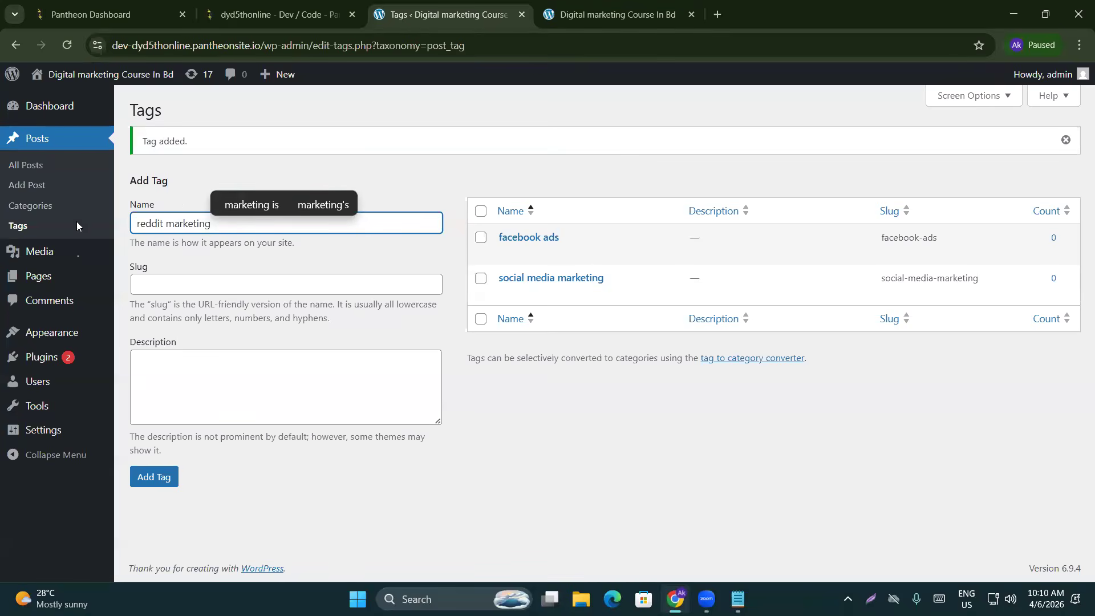
left_click(138, 223)
type("learn")
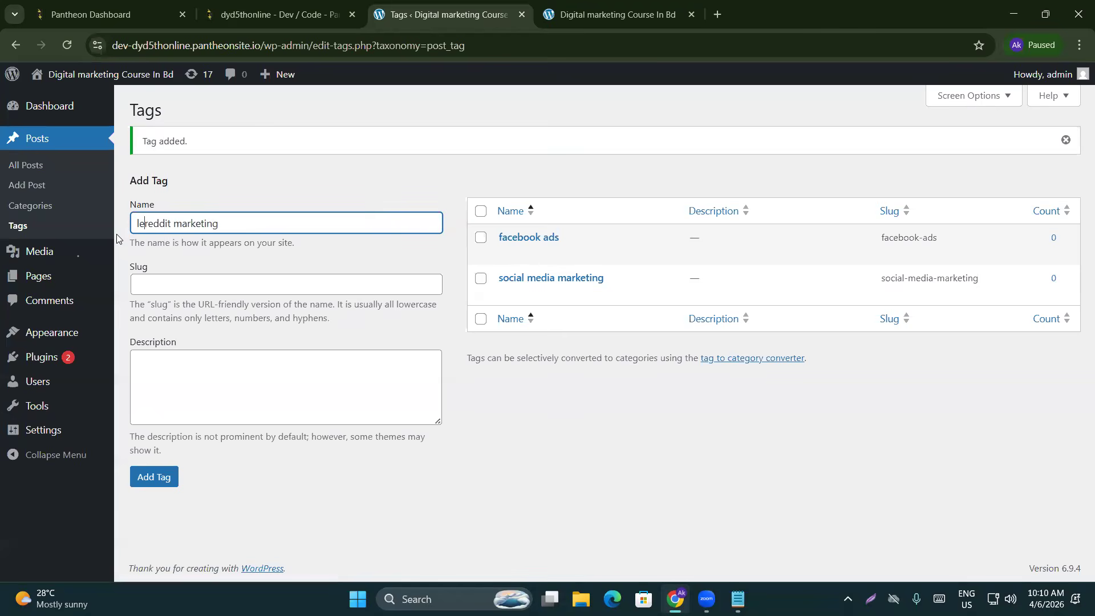
left_click(146, 477)
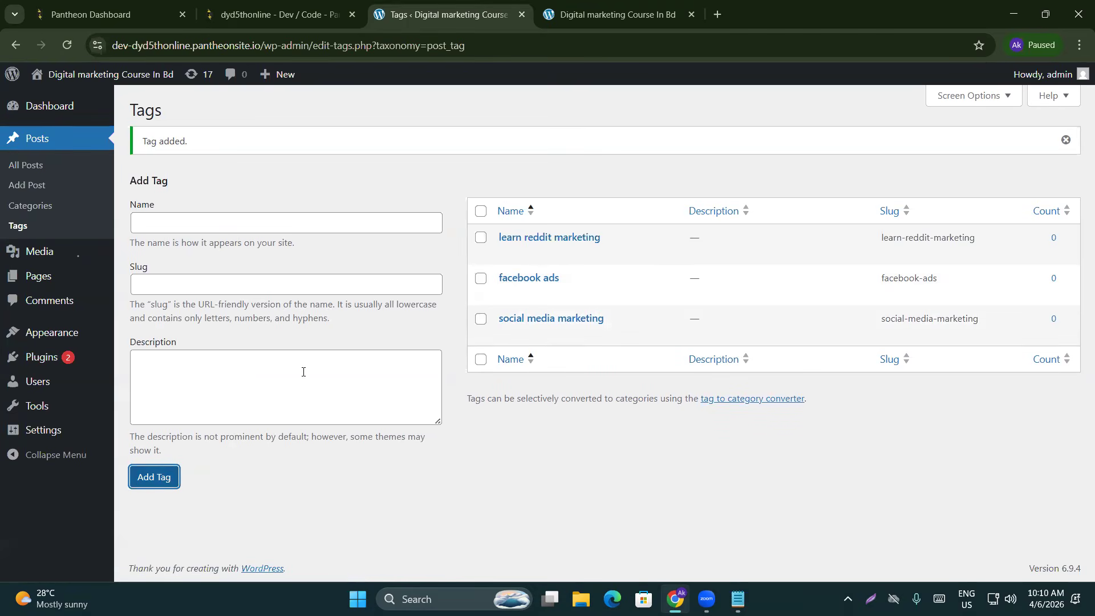
mouse_move(830, 323)
Open the empty Media Library and close the extra live-site tab
left_click(48, 249)
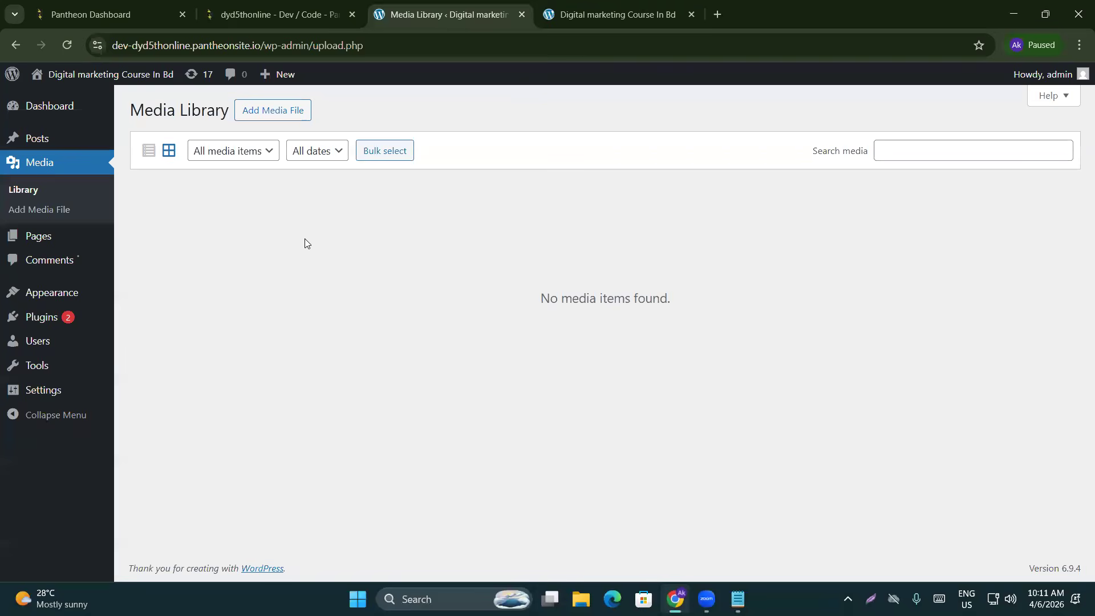
left_click(689, 16)
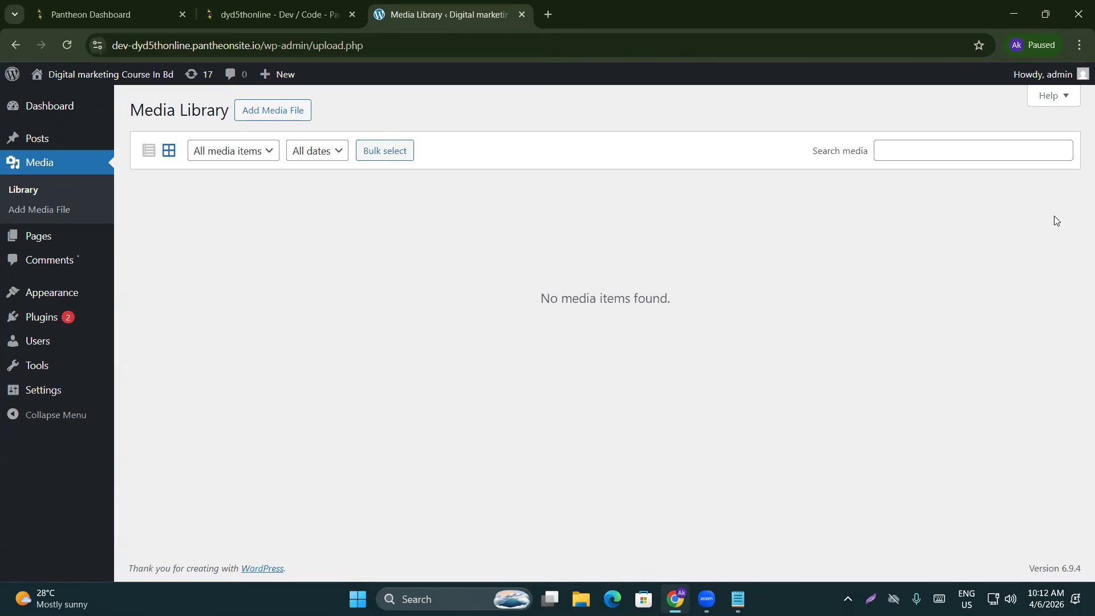
Open the Pages list showing the draft Privacy Policy and published Sample Page
left_click(41, 243)
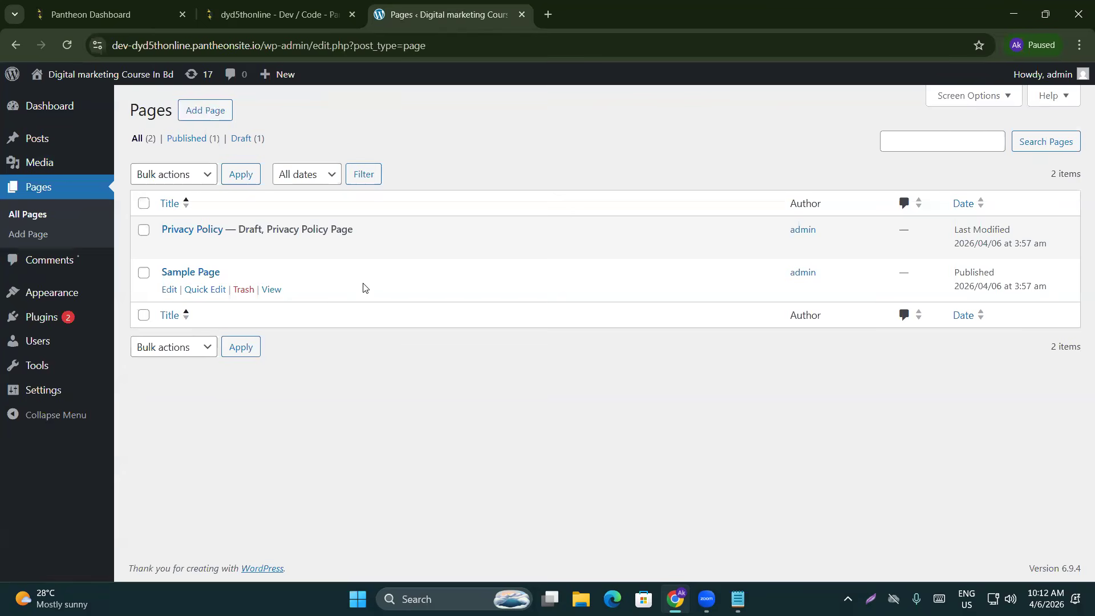
Move both pages, Privacy Policy and Sample Page, to the Trash with a bulk action
mouse_move(211, 249)
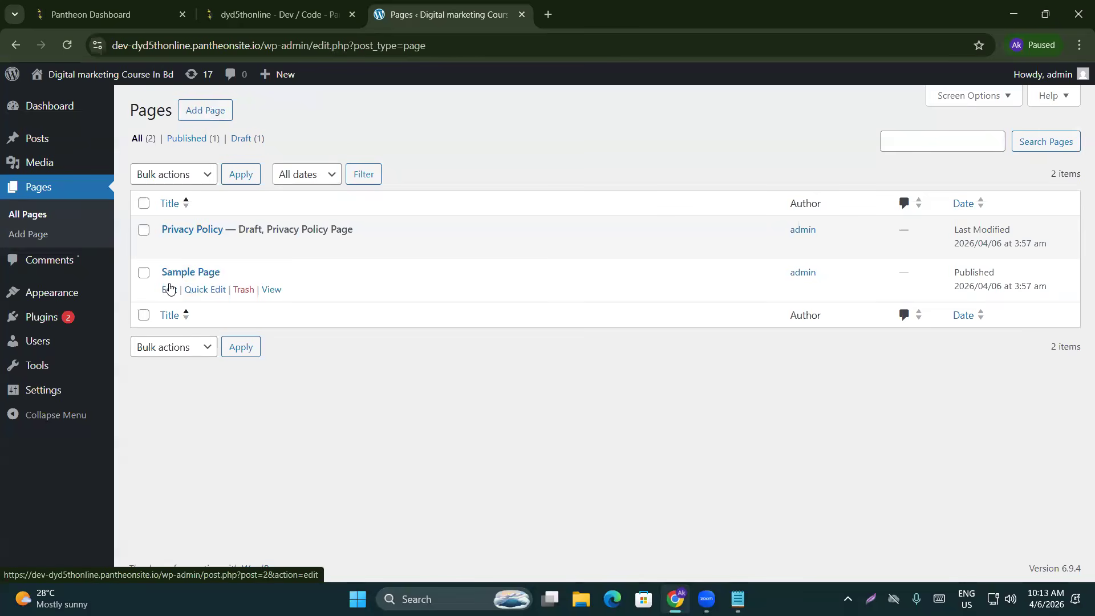
left_click(143, 204)
left_click(173, 178)
left_click(179, 234)
left_click(242, 177)
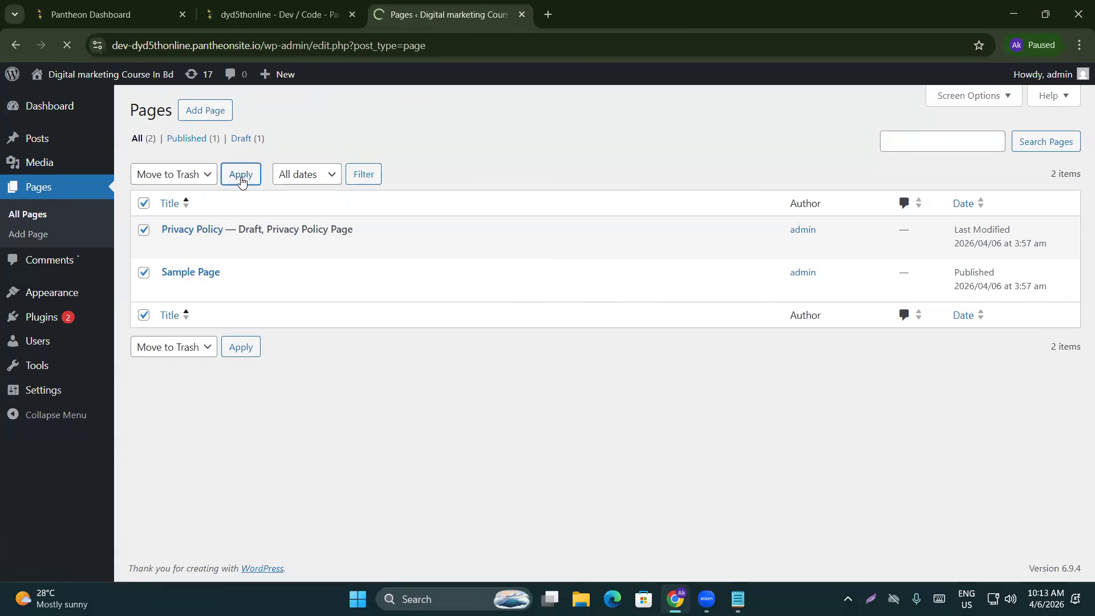
Permanently delete both pages from the Trash, leaving it empty
left_click_drag(191, 183, 194, 191)
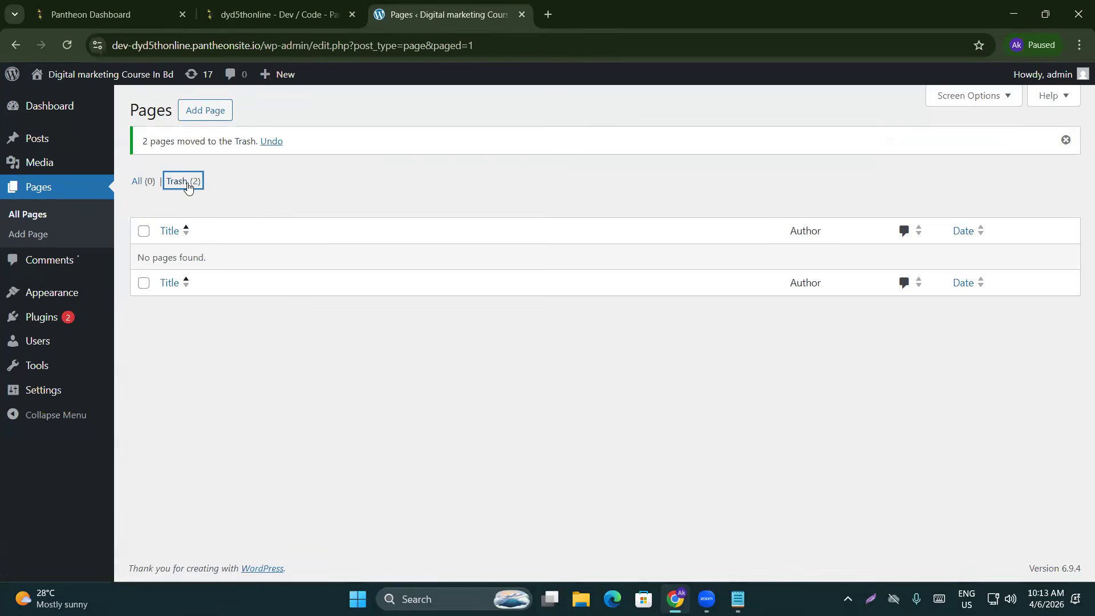
left_click(188, 182)
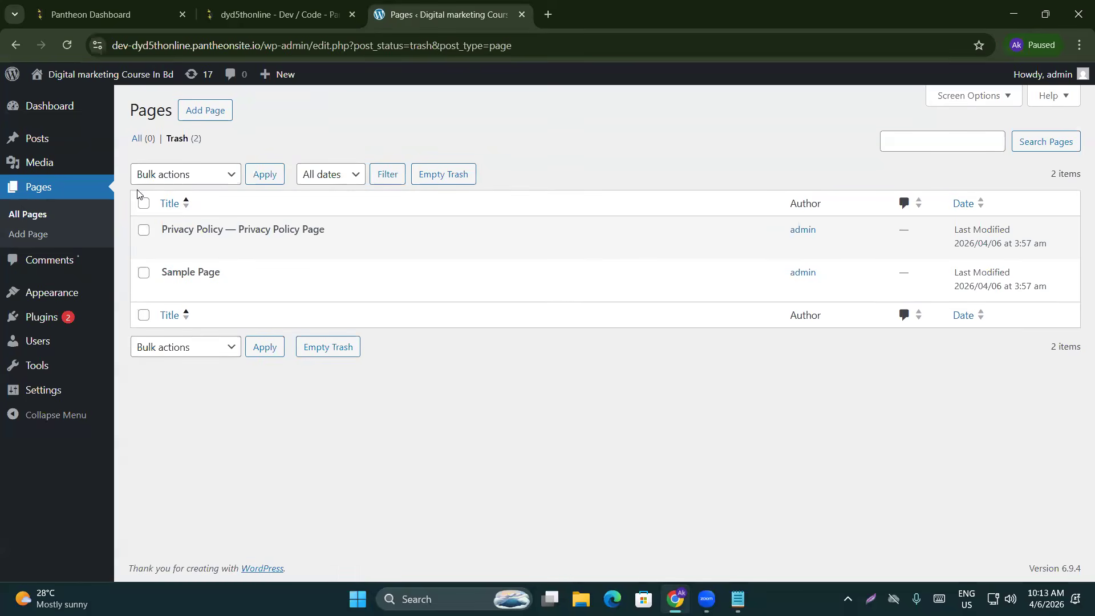
left_click(145, 202)
left_click(179, 176)
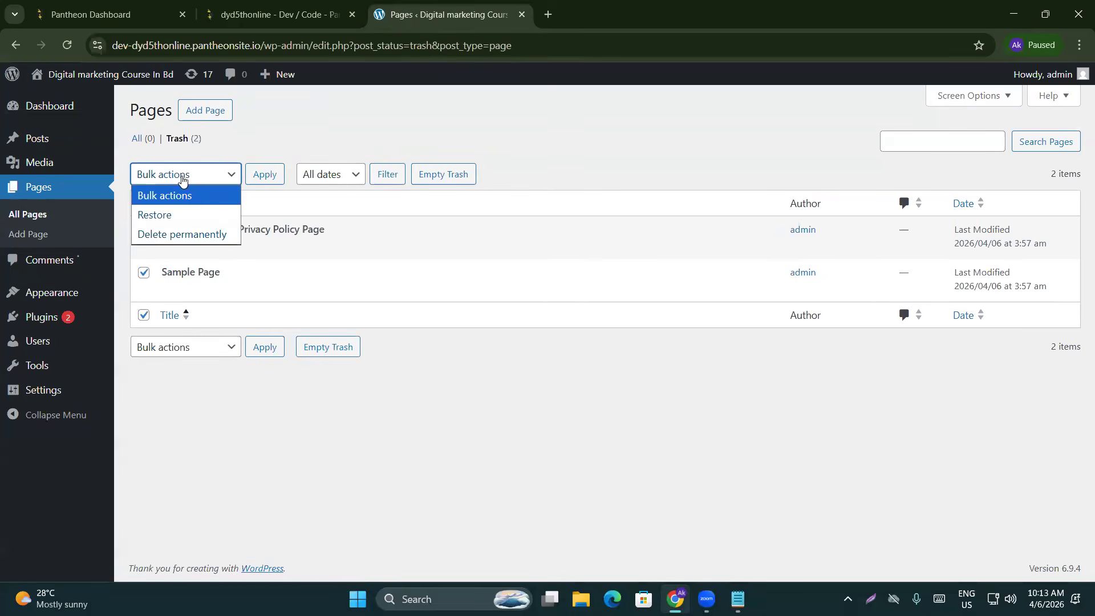
left_click(176, 234)
left_click(267, 175)
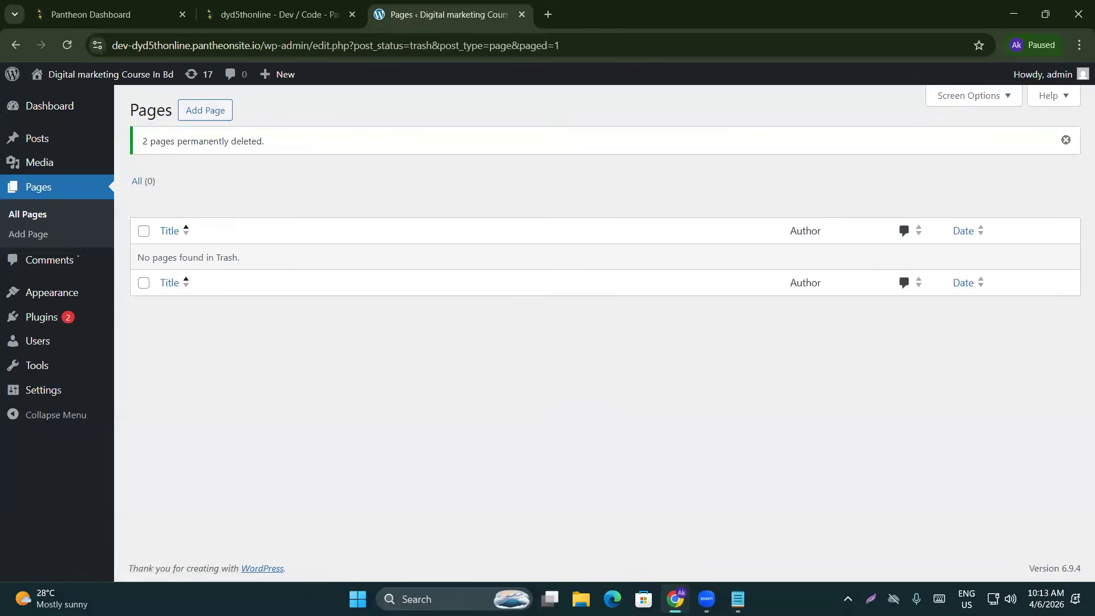
left_click(737, 600)
Note 'website::' and '5 ta page lagbay' under the Backend heading, then switch back to Chrome
key("Return")
key("Return")
key("Return")
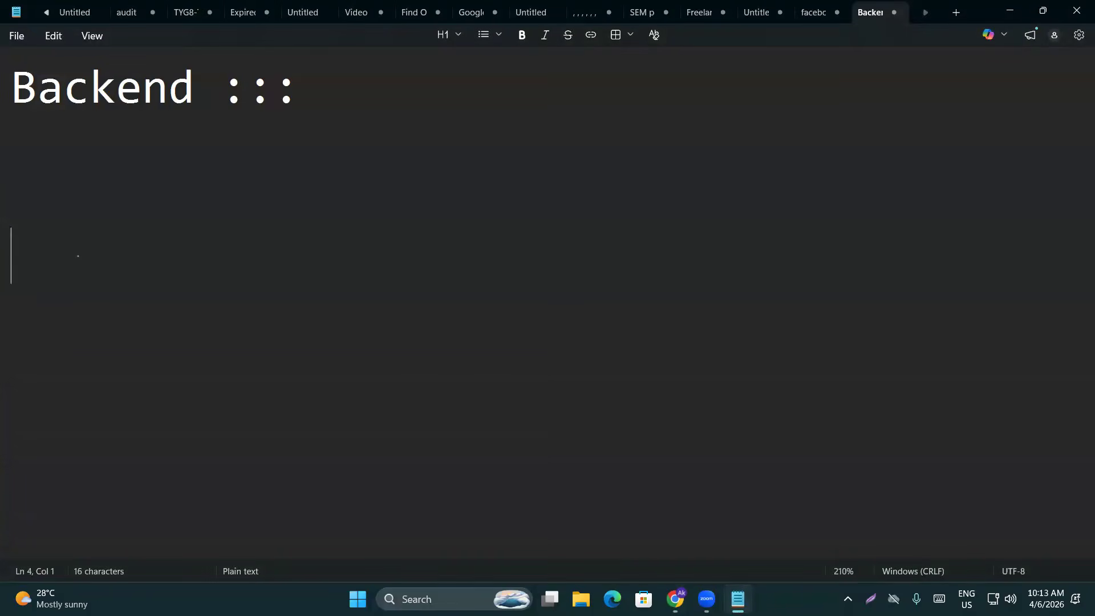
type("website::")
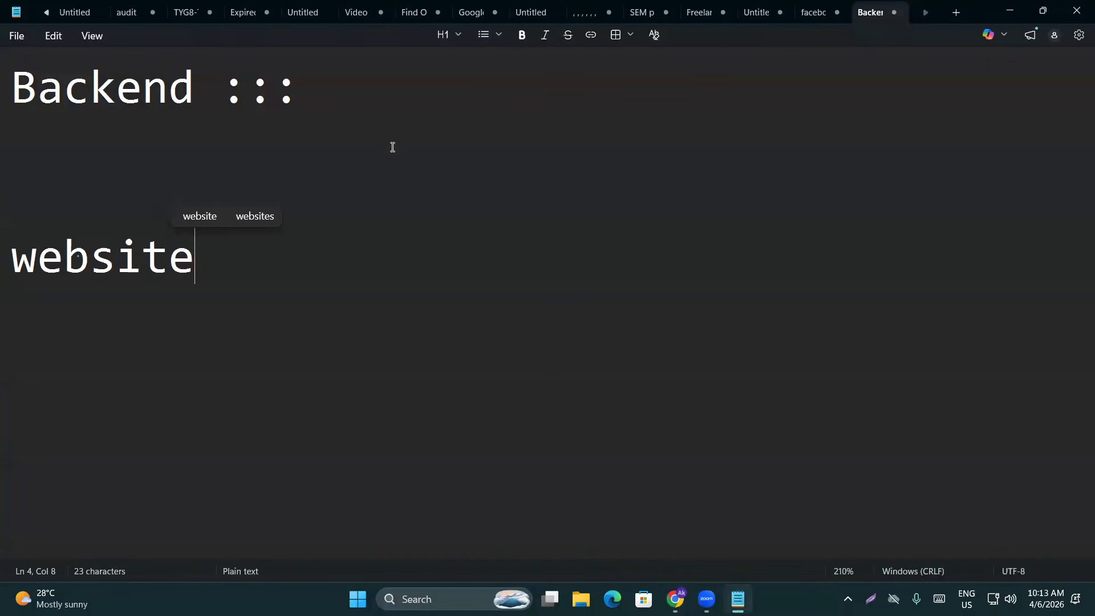
key("Return")
key("Return")
type("5 ta p")
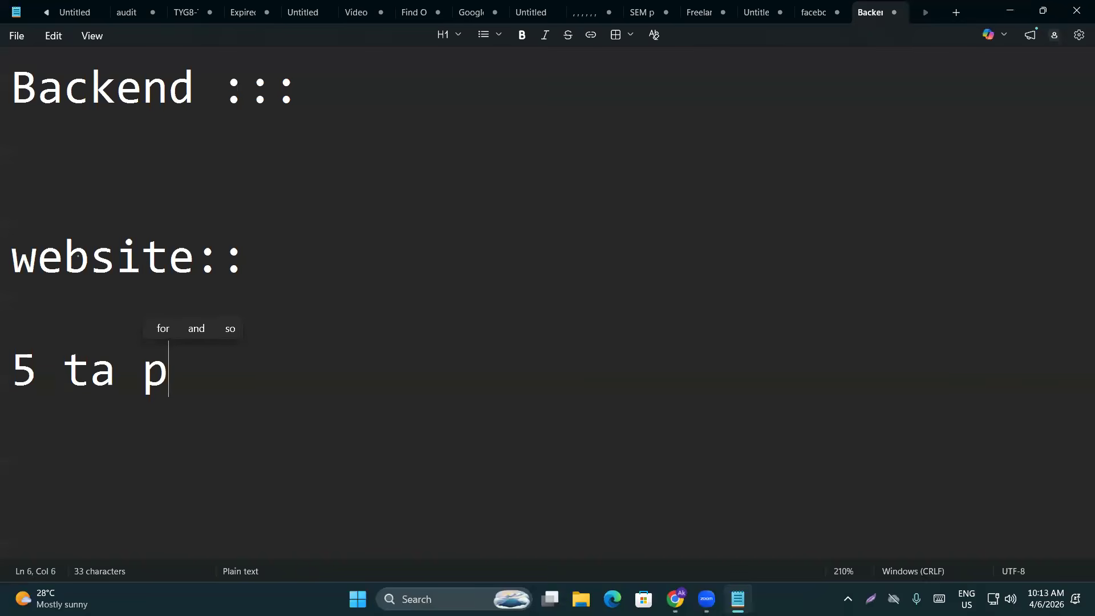
type("age lagbay")
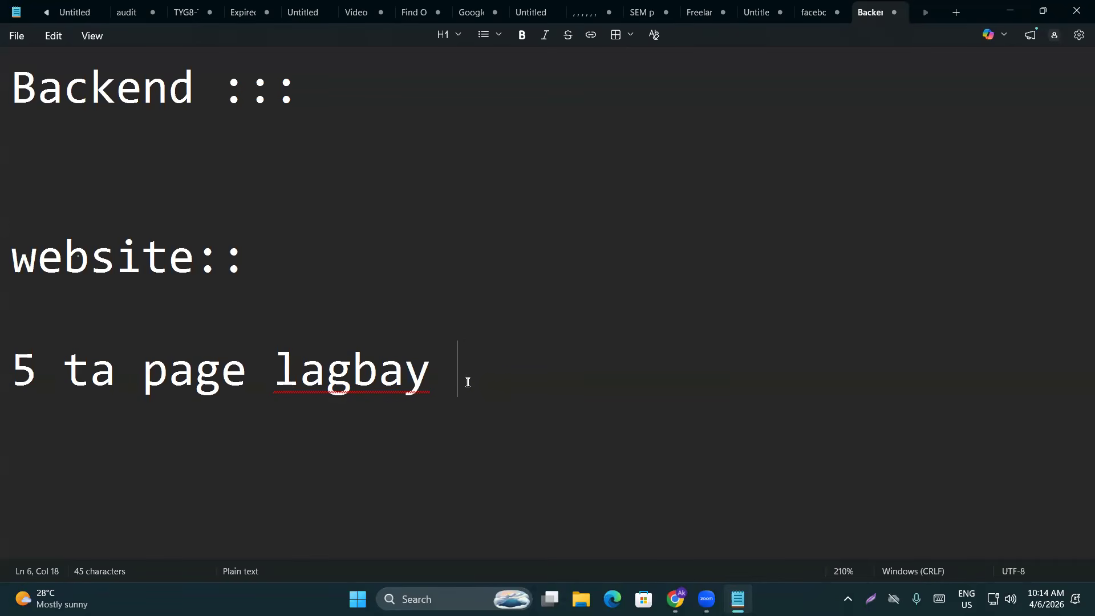
left_click_drag(462, 380, 6, 381)
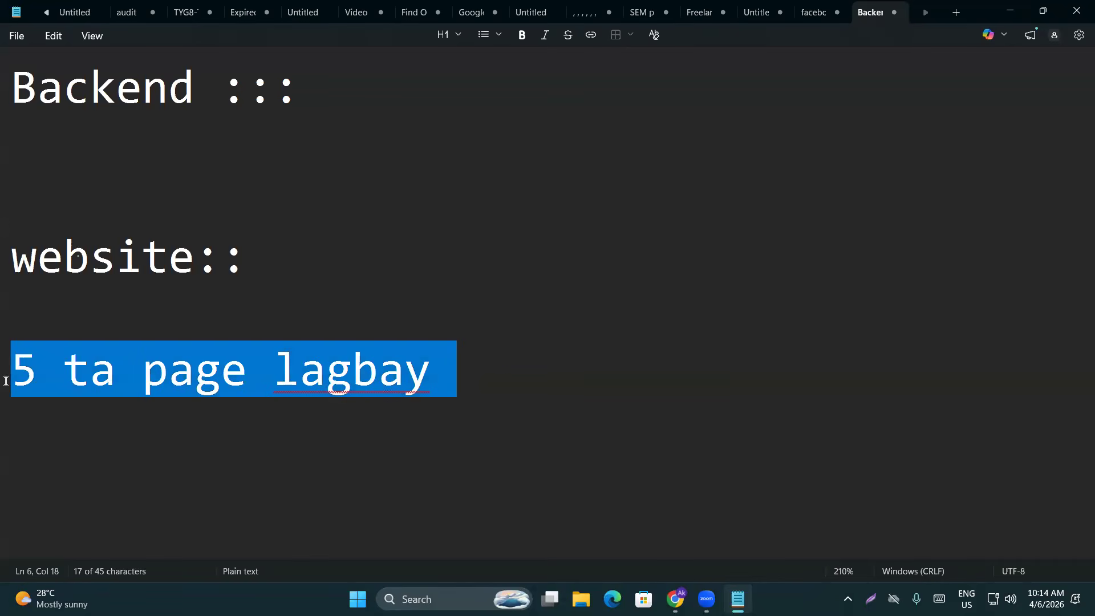
left_click(542, 392)
left_click_drag(521, 391, 6, 366)
left_click(471, 359)
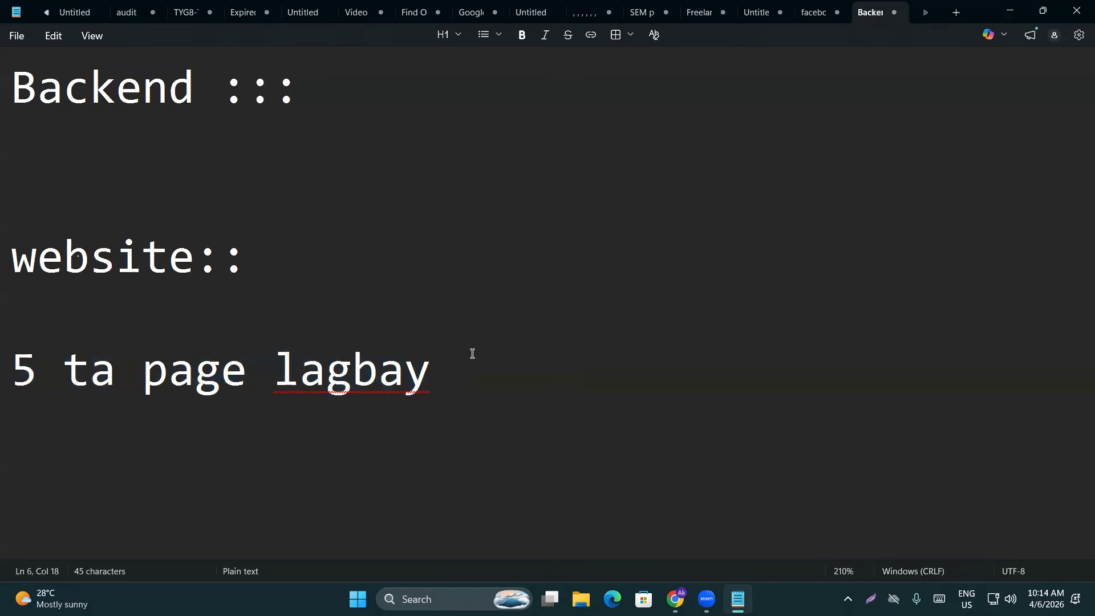
left_click(676, 599)
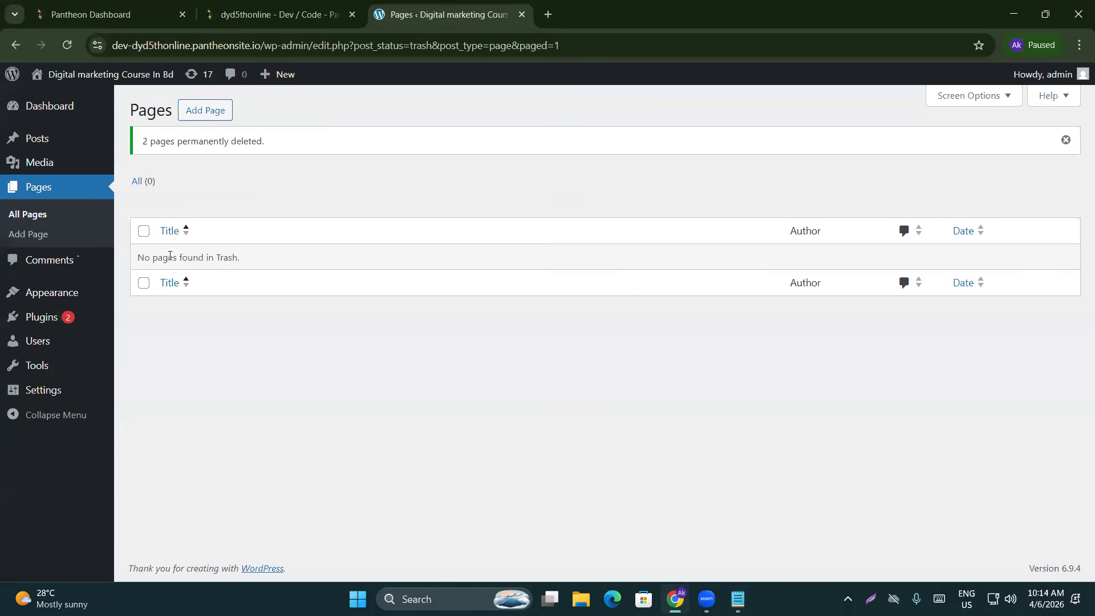
Create and publish a blank page titled Home
left_click(201, 110)
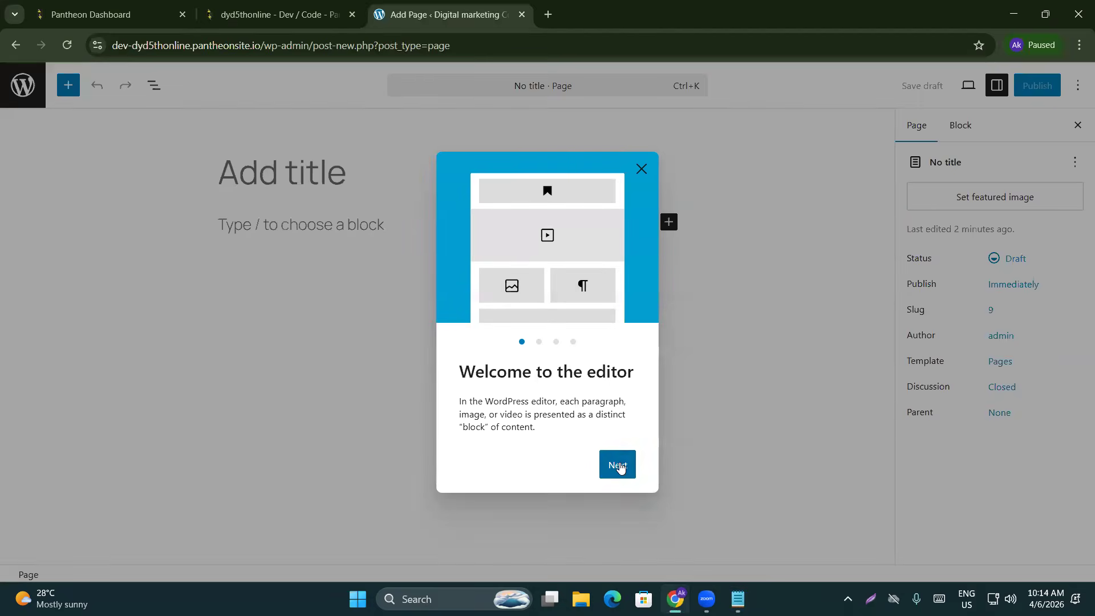
left_click(619, 463)
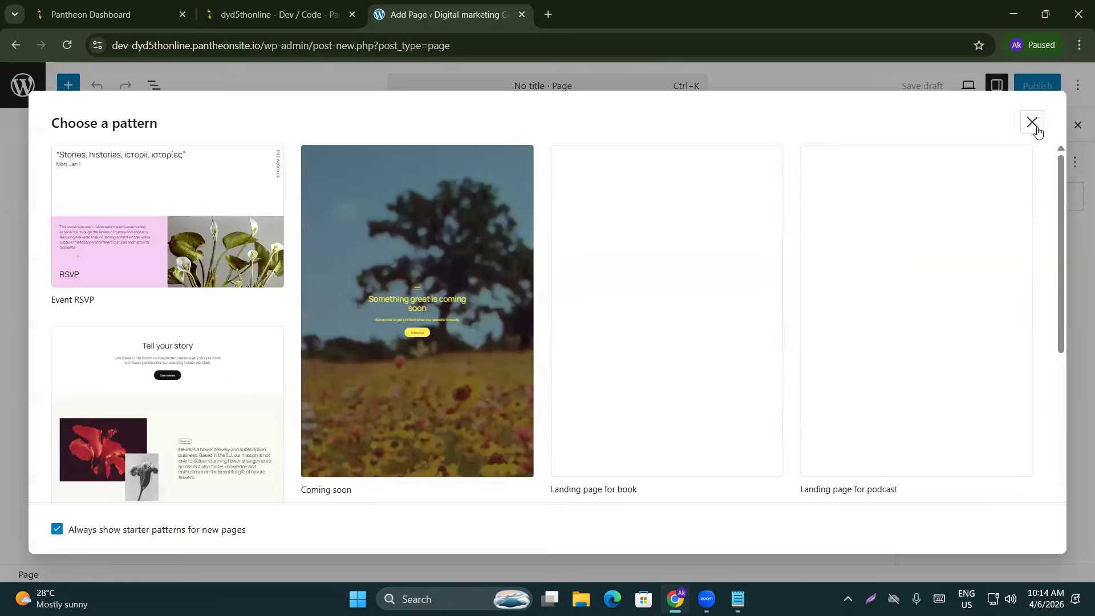
left_click(1033, 123)
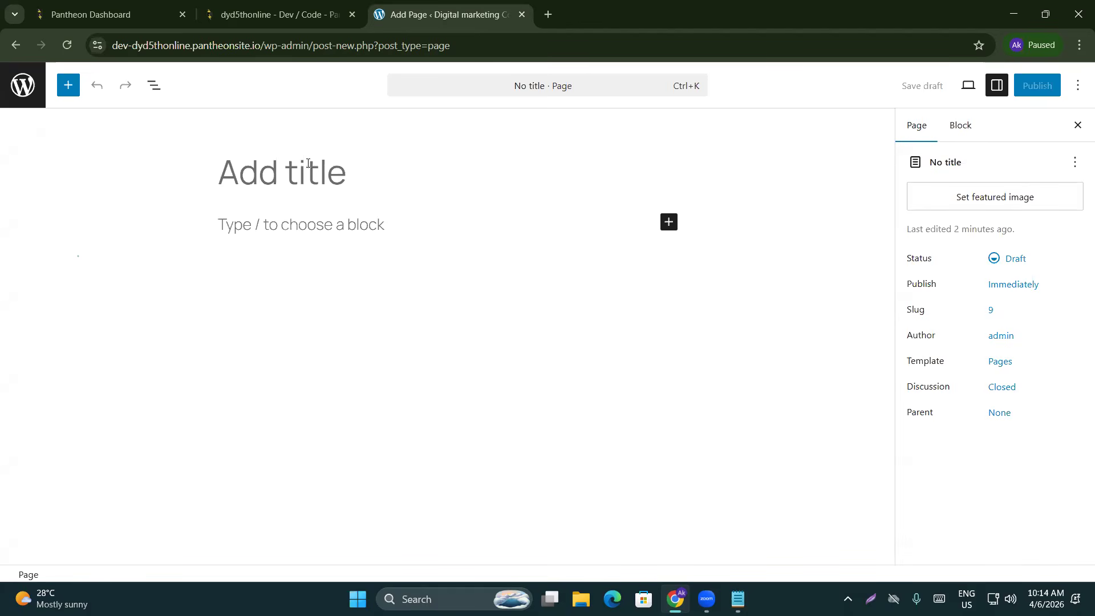
type("Home")
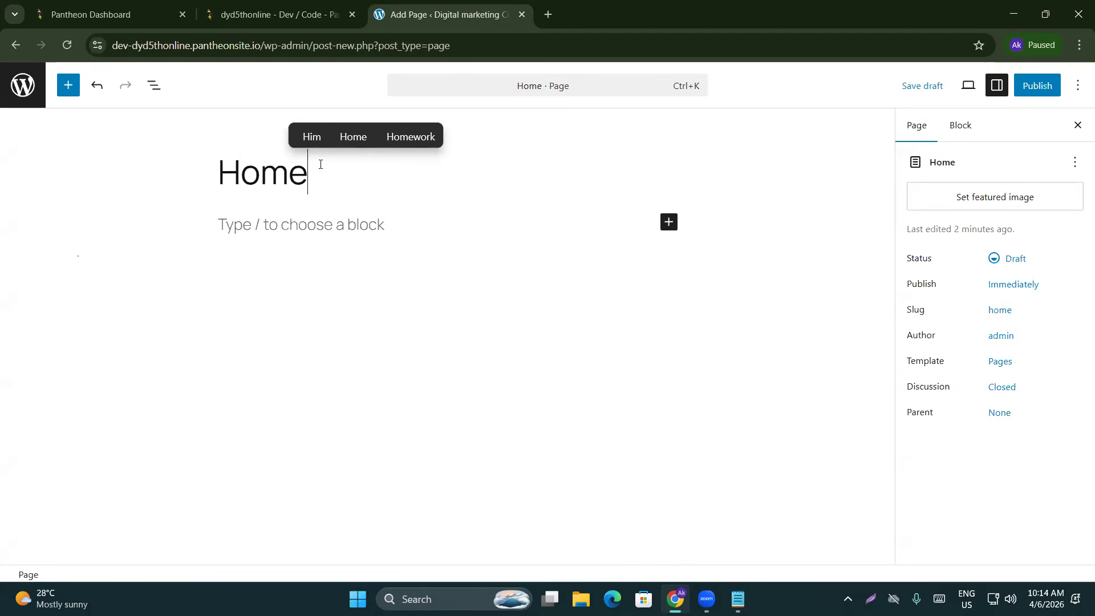
left_click(1058, 79)
left_click(1037, 90)
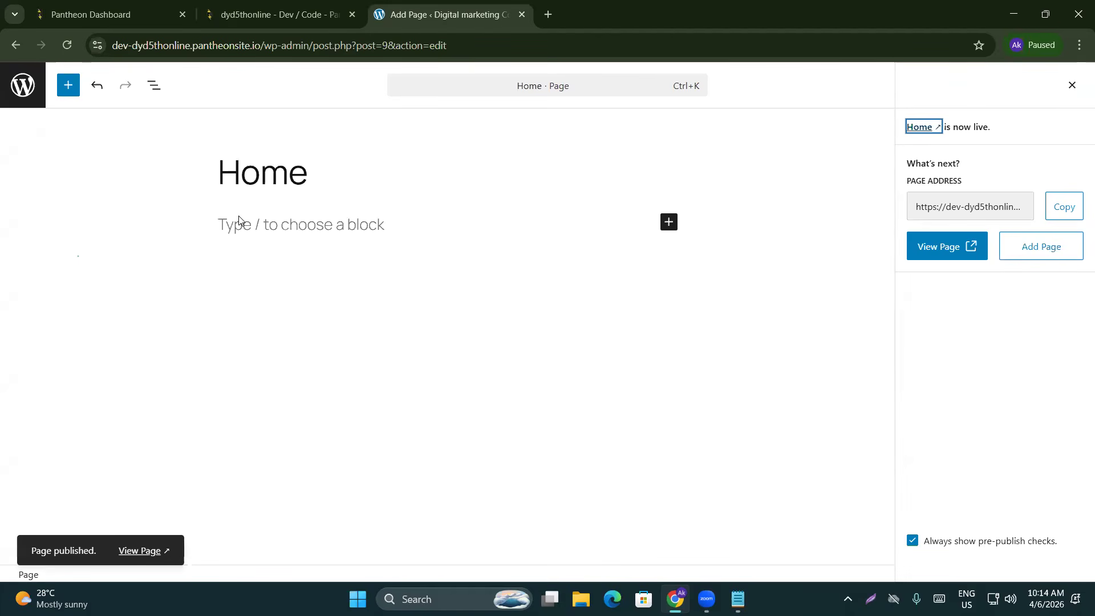
Create and publish a blank page titled Blog
left_click(1047, 246)
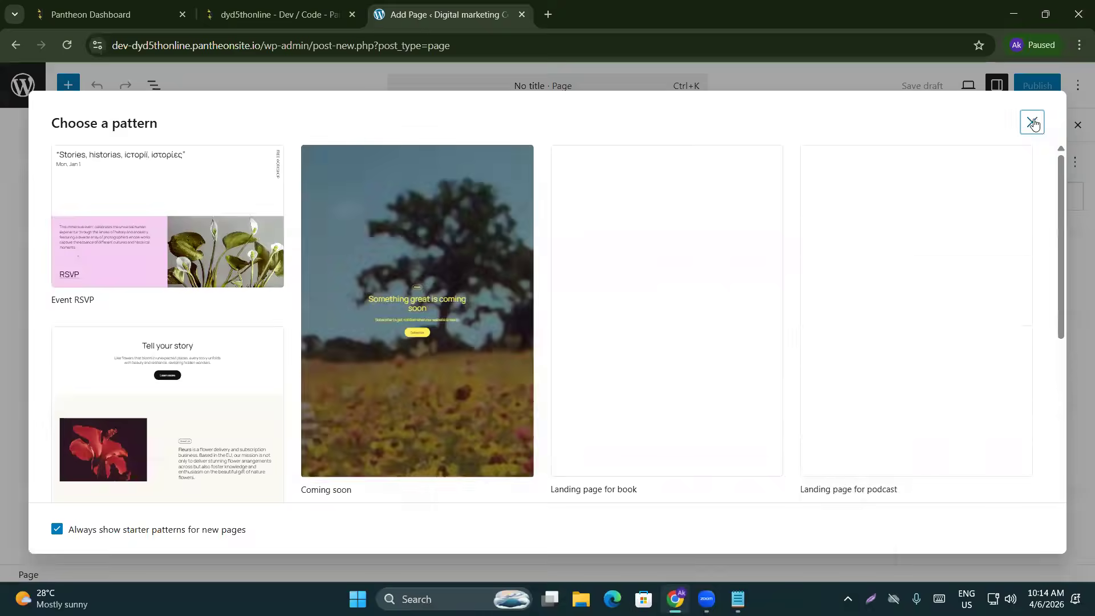
left_click(1033, 123)
left_click(297, 169)
type("Blog")
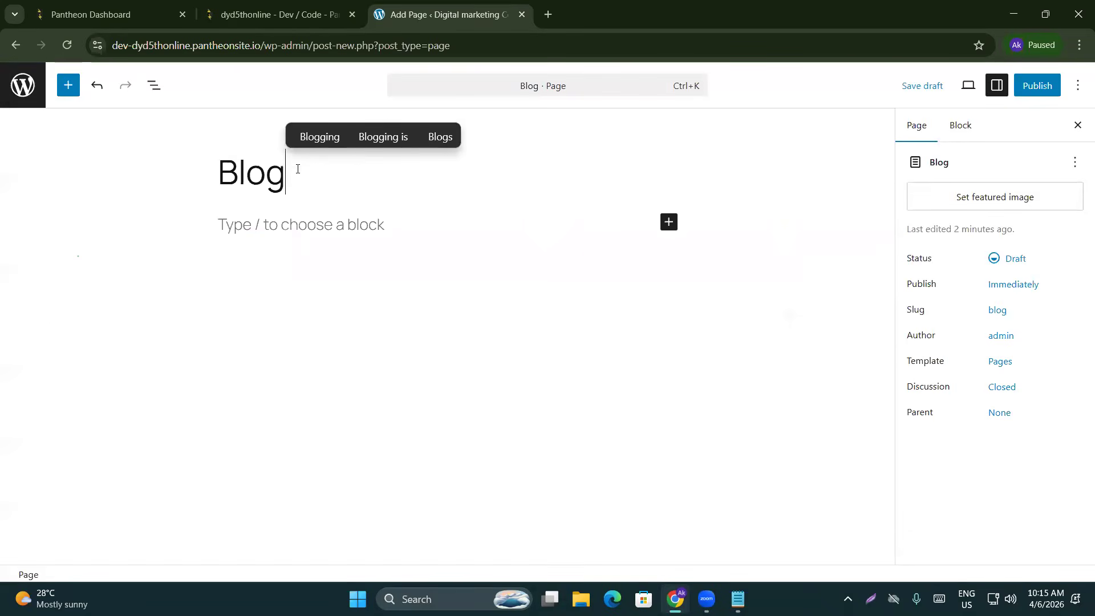
left_click(1034, 86)
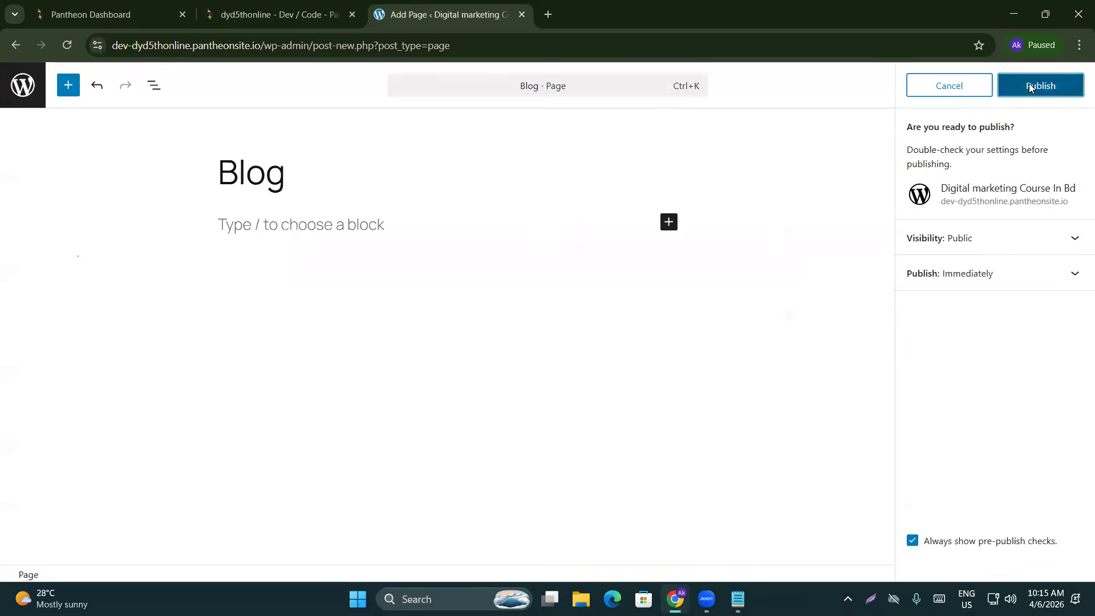
left_click(1031, 86)
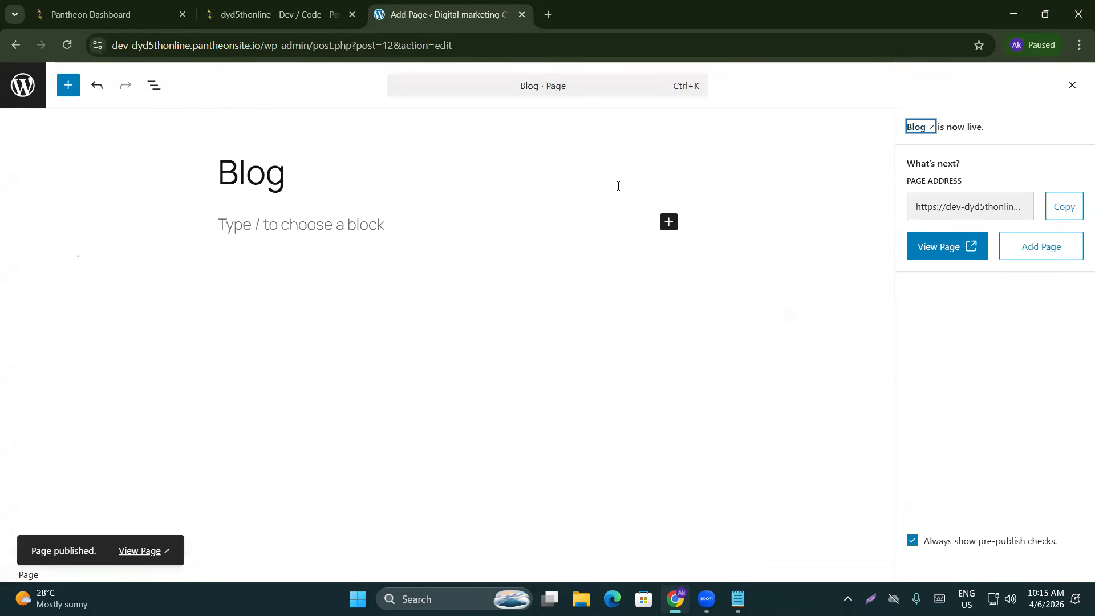
left_click(1046, 247)
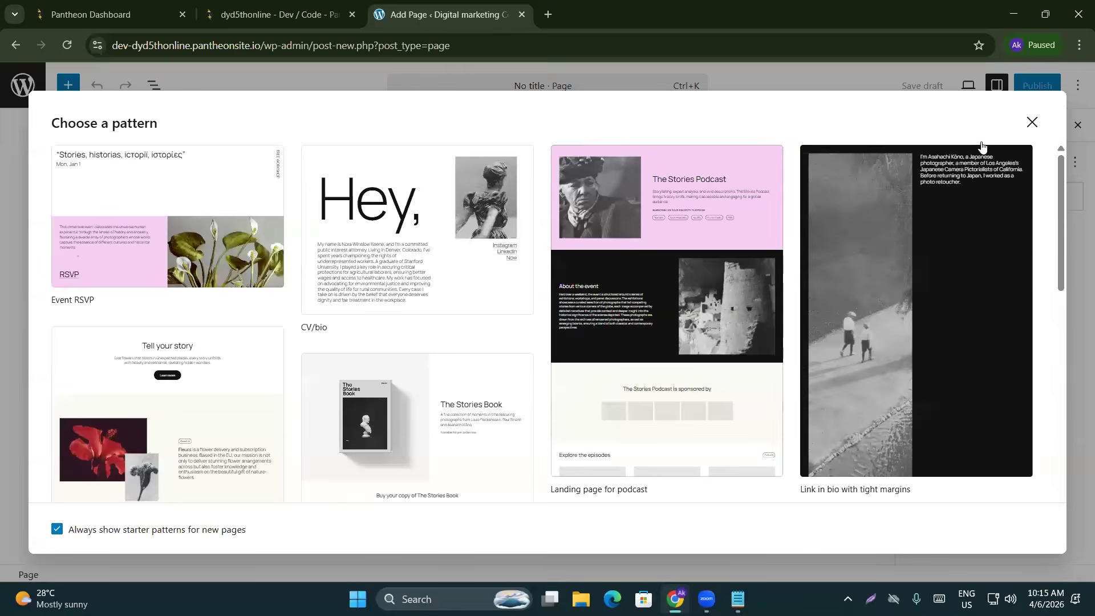
Publish a blank page titled 'Terms and Conditions'
left_click(1032, 122)
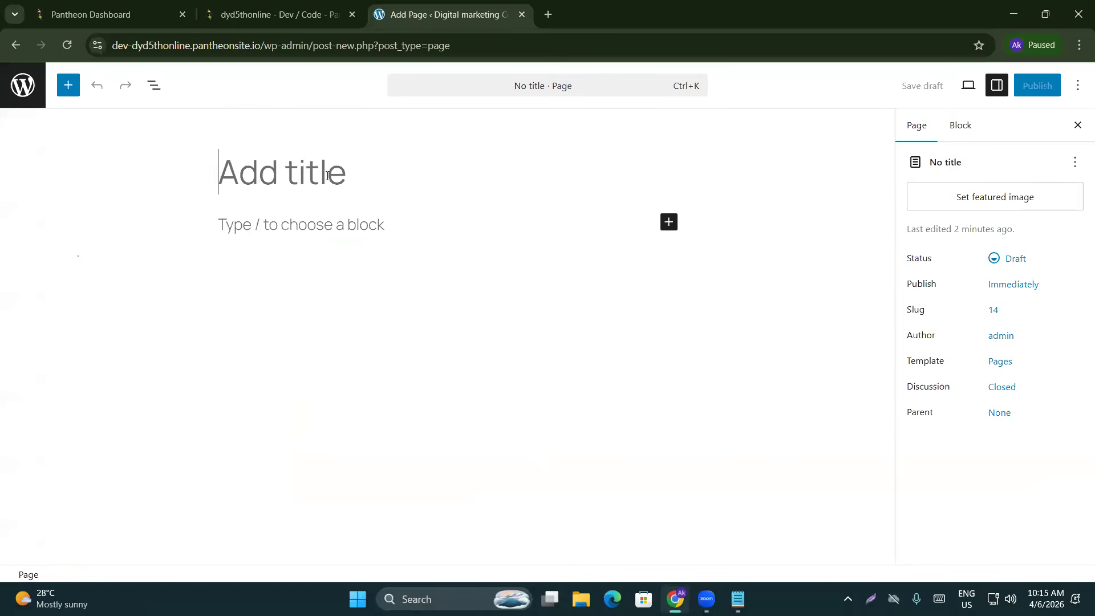
type("Terms and C")
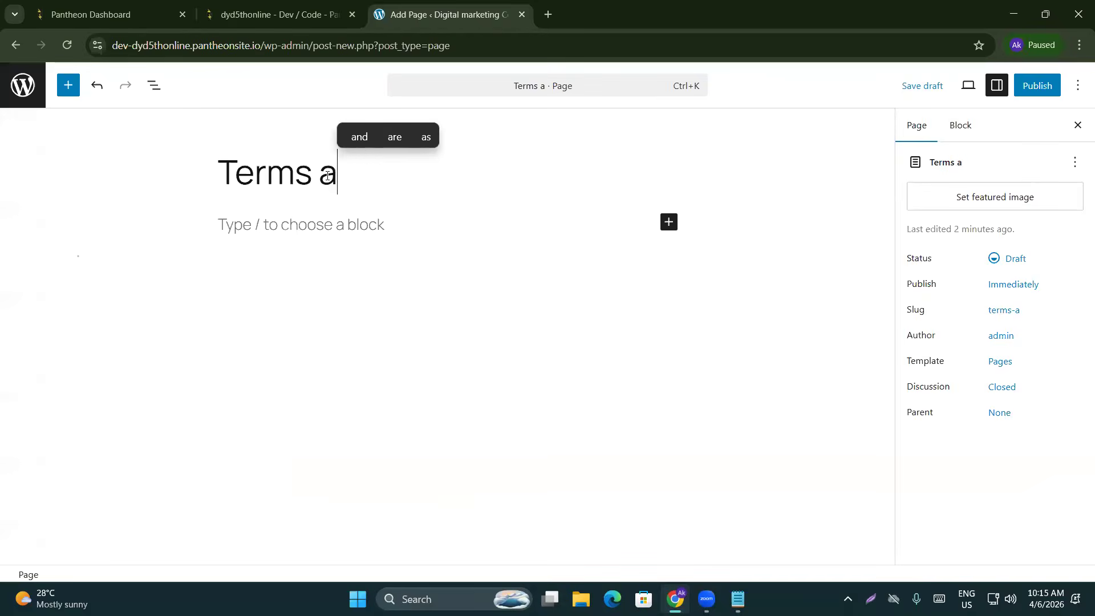
type("di")
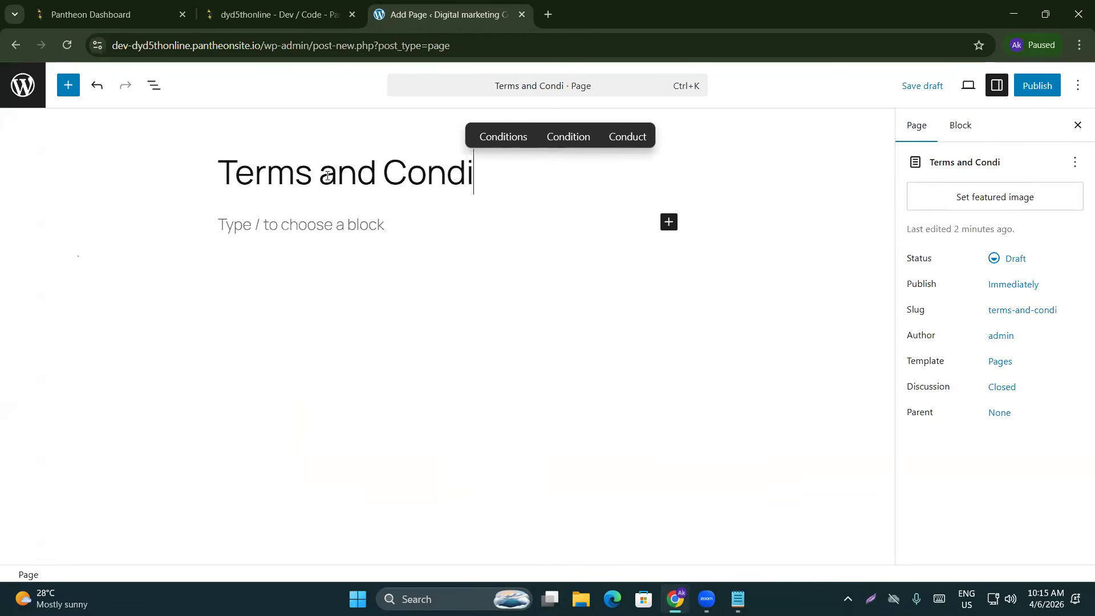
type("tions")
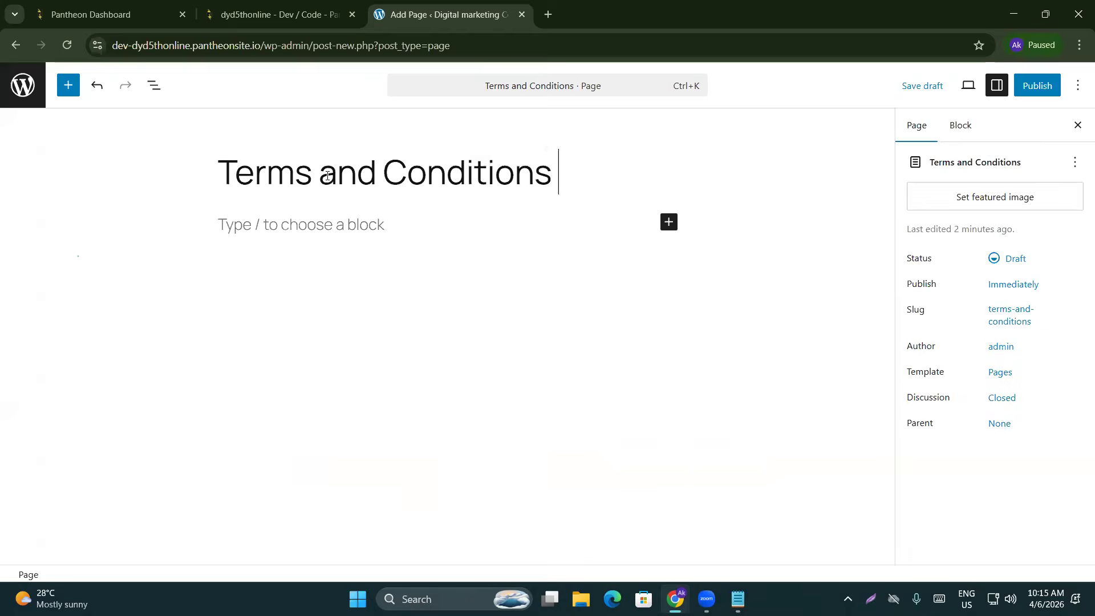
left_click(1042, 86)
left_click(1039, 85)
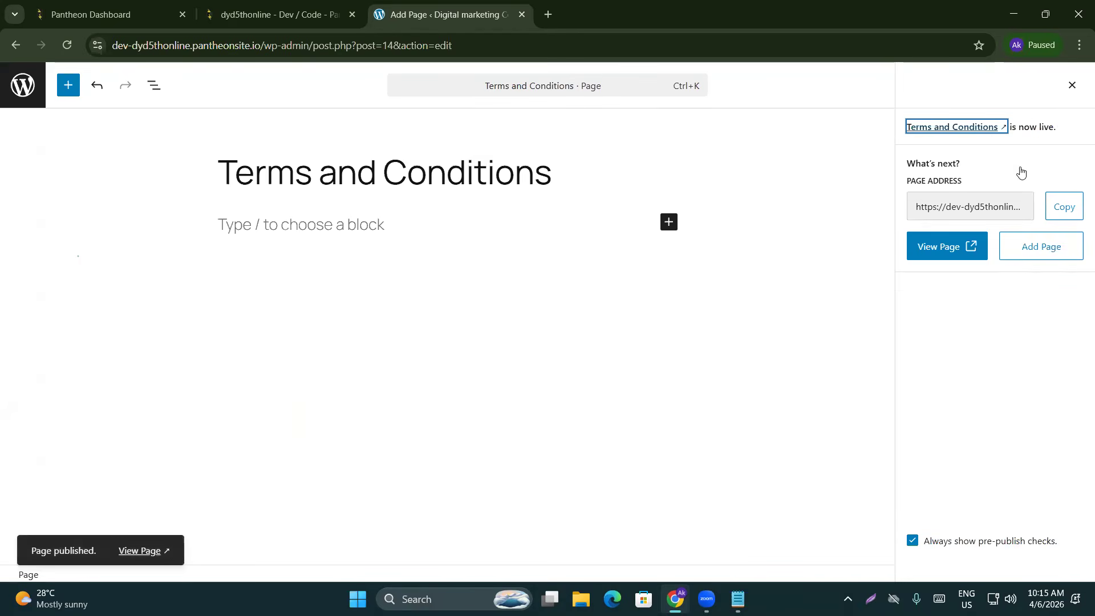
Create and publish a page titled 'Privacy & Policy', fixing a typo in the title
left_click(1070, 244)
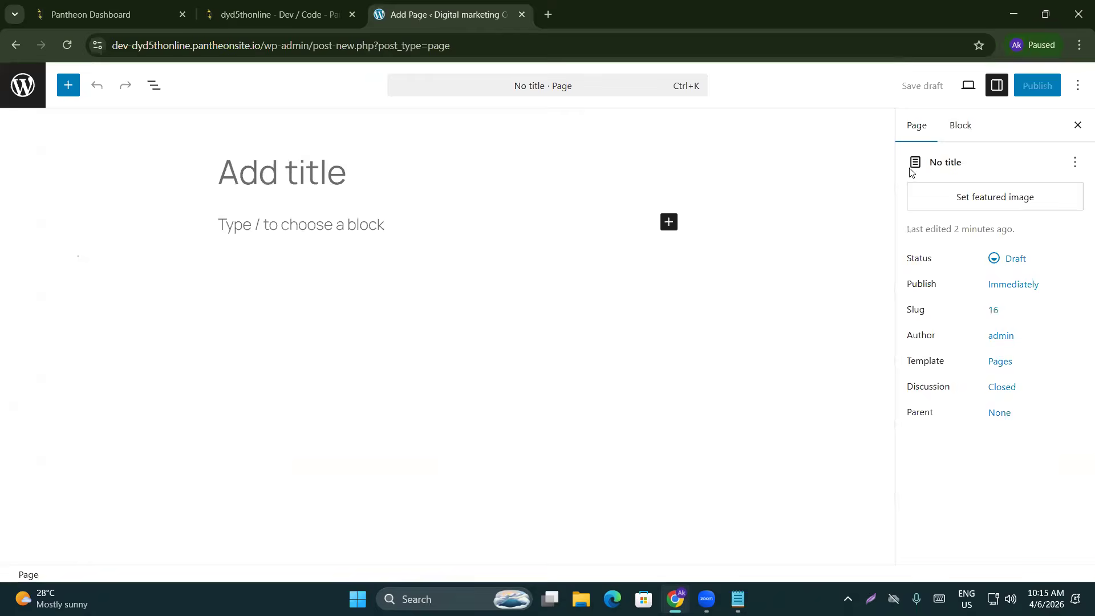
key("Escape")
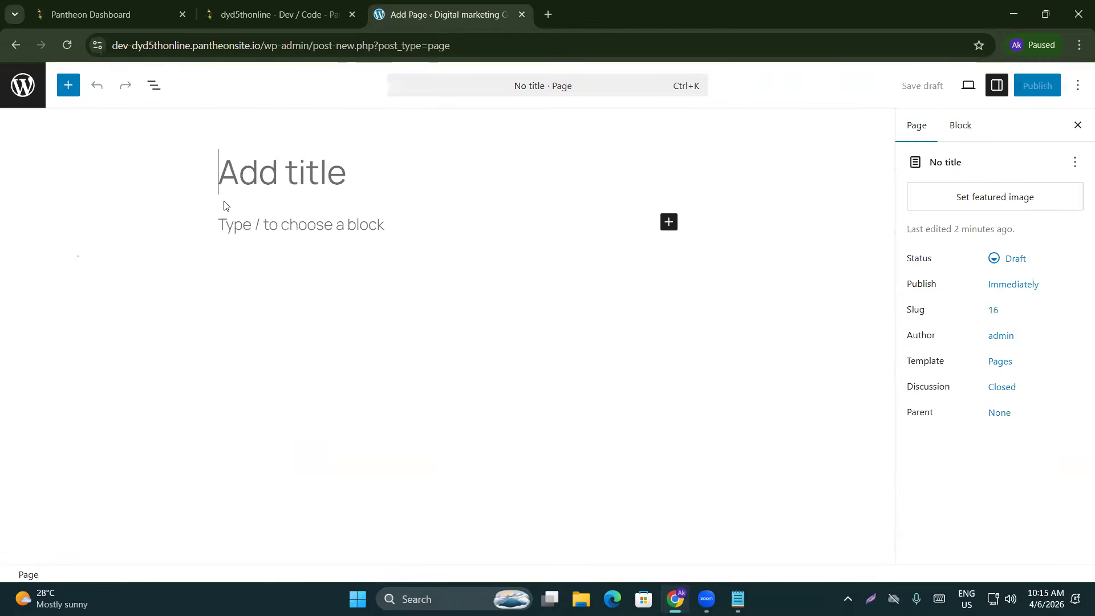
type("Privb")
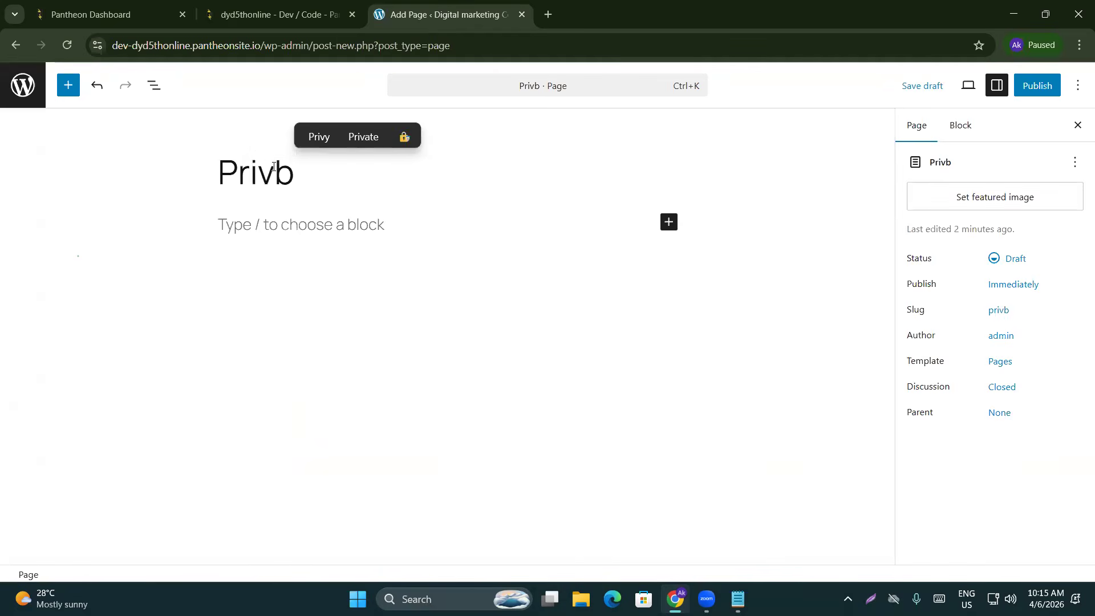
key("BackSpace")
type("acy ")
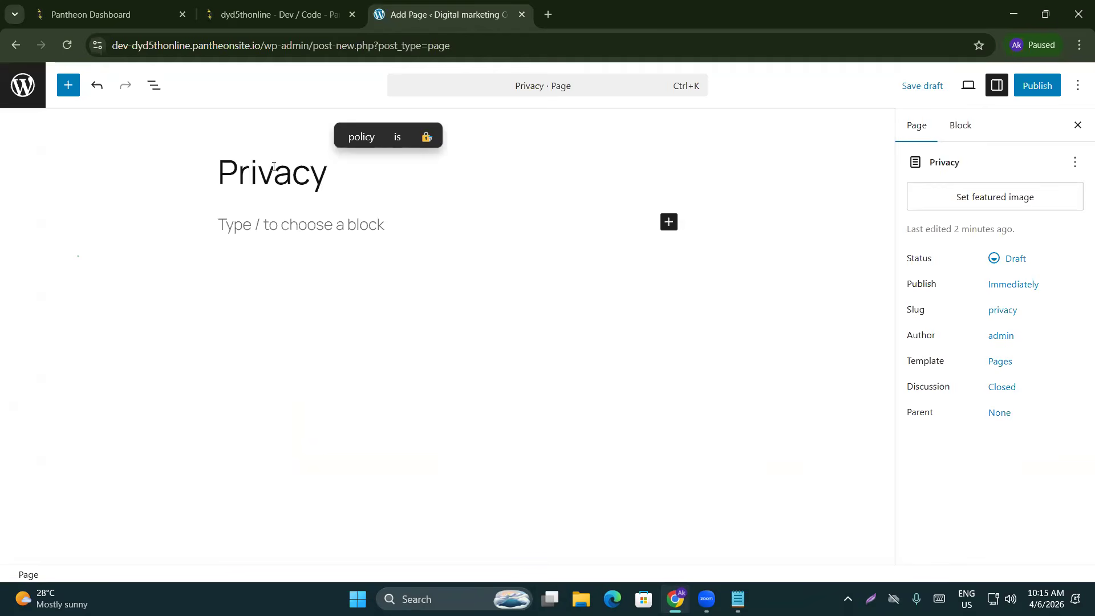
type("& ")
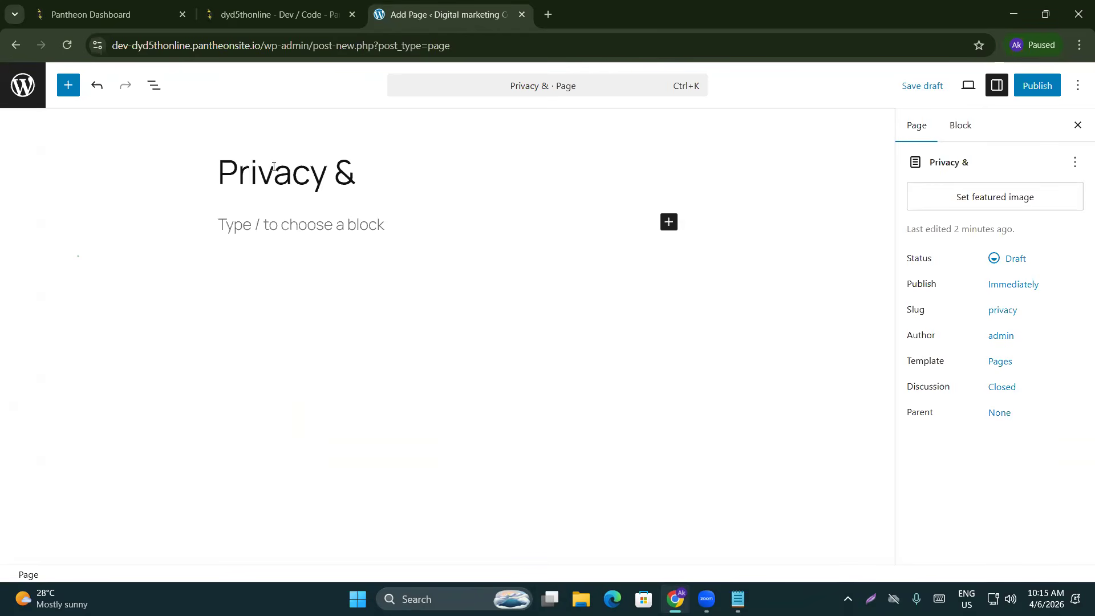
type("Policy")
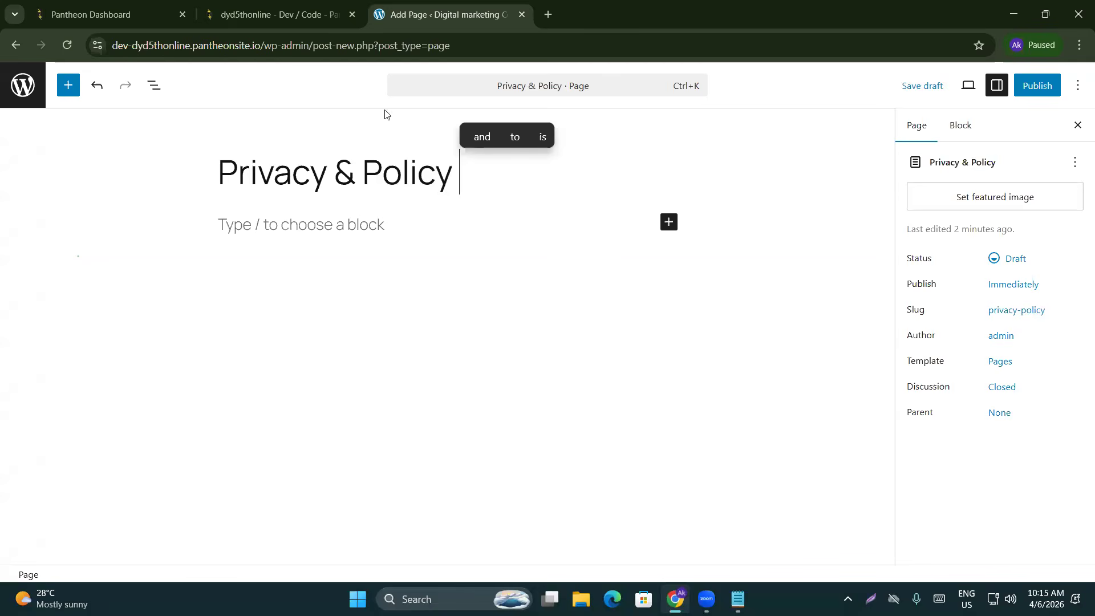
left_click(1037, 86)
left_click(1042, 88)
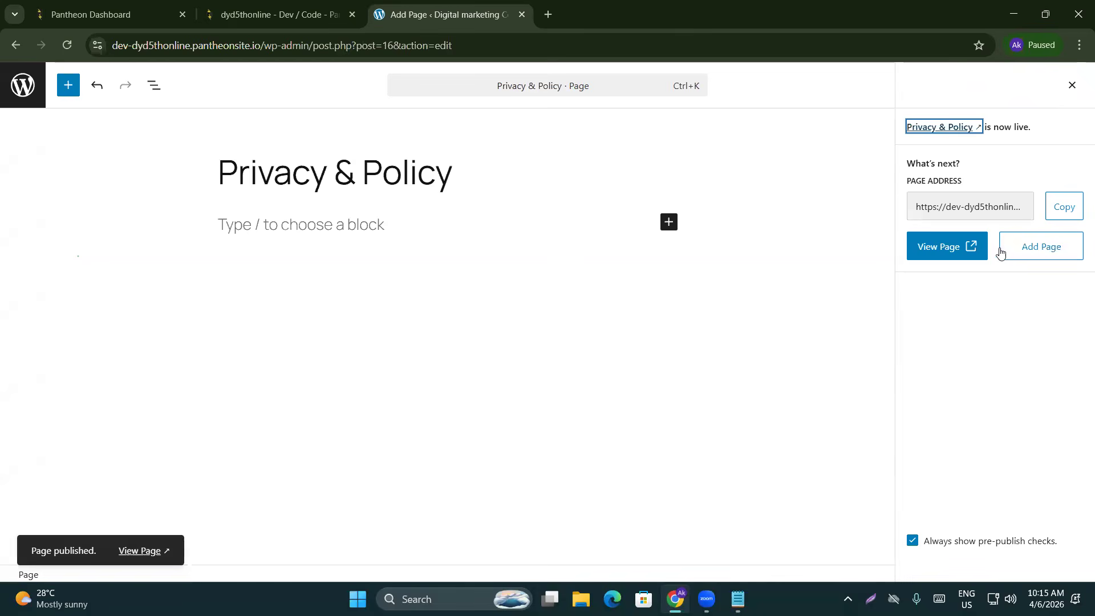
Create and publish a 'Contact Us' page, then return to the admin Pages list
left_click(1035, 251)
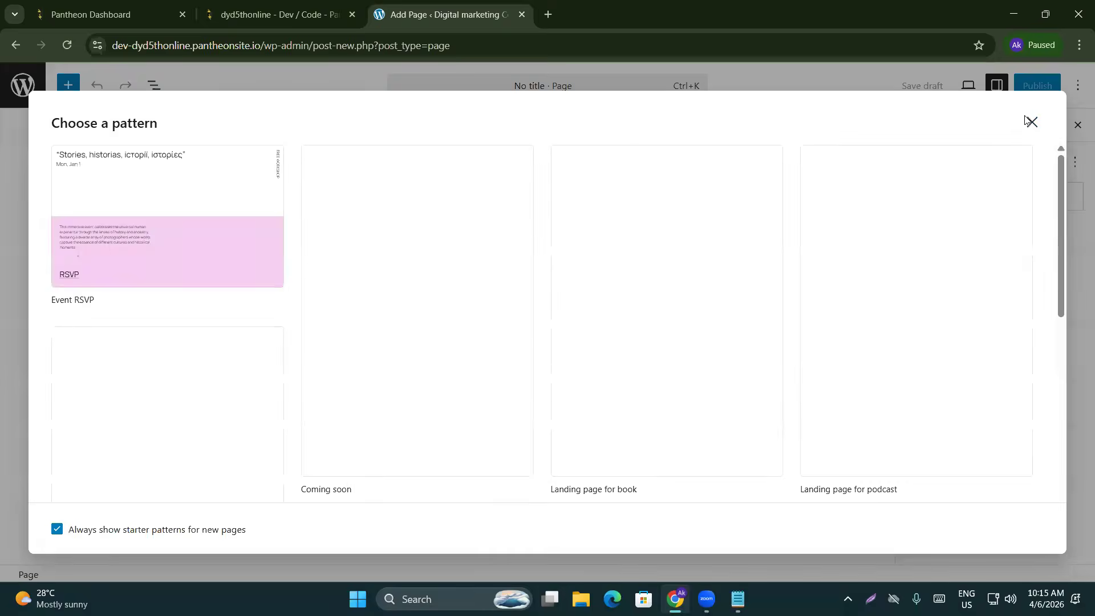
left_click(1027, 120)
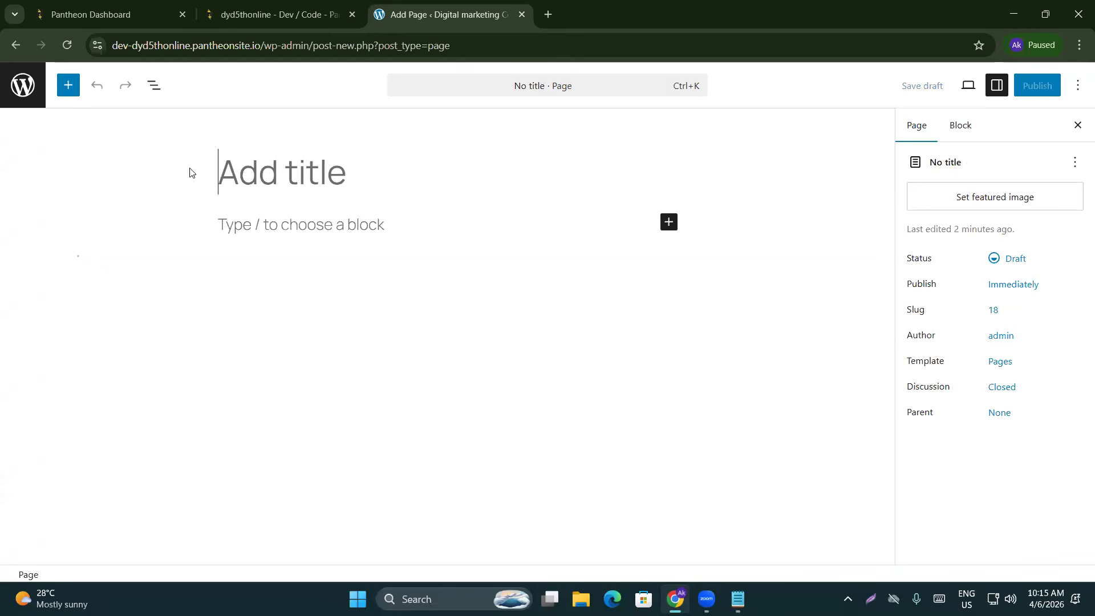
type("Con")
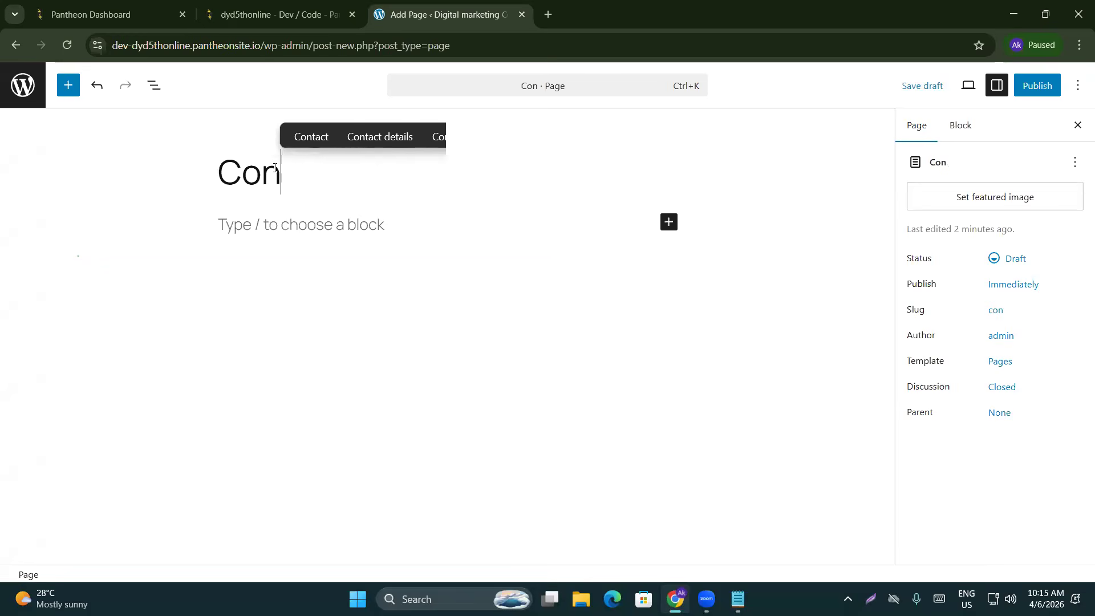
type("tact Us")
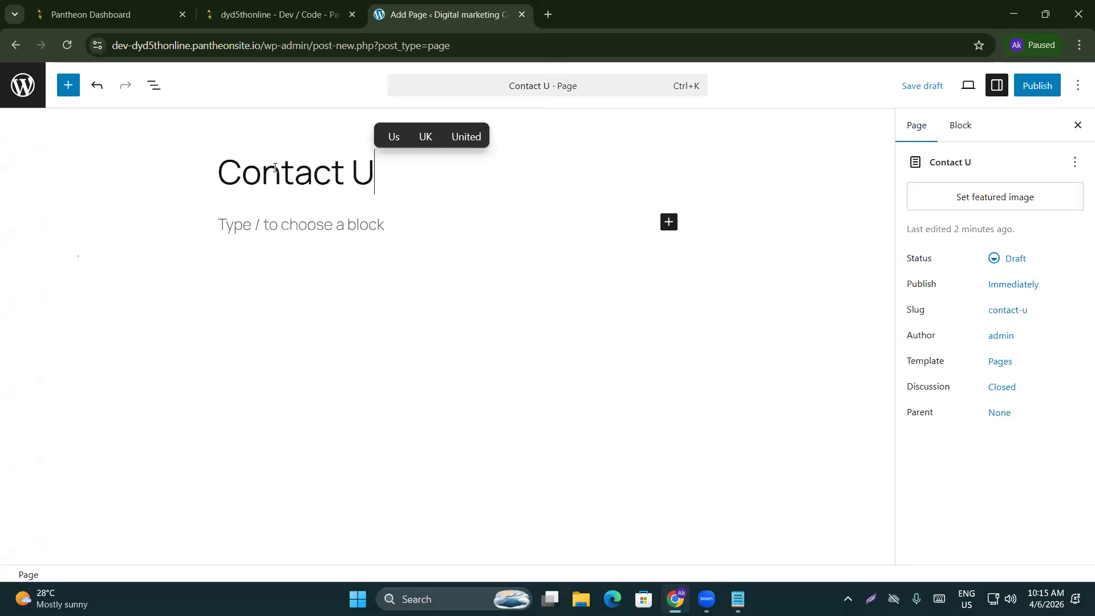
left_click(1037, 85)
left_click(1039, 86)
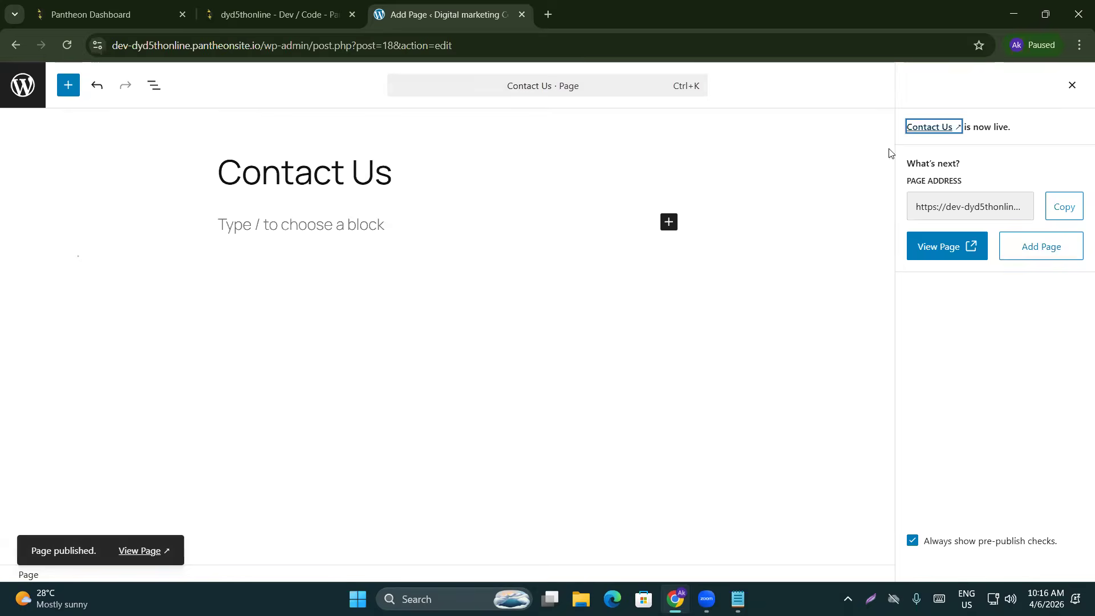
left_click(1068, 85)
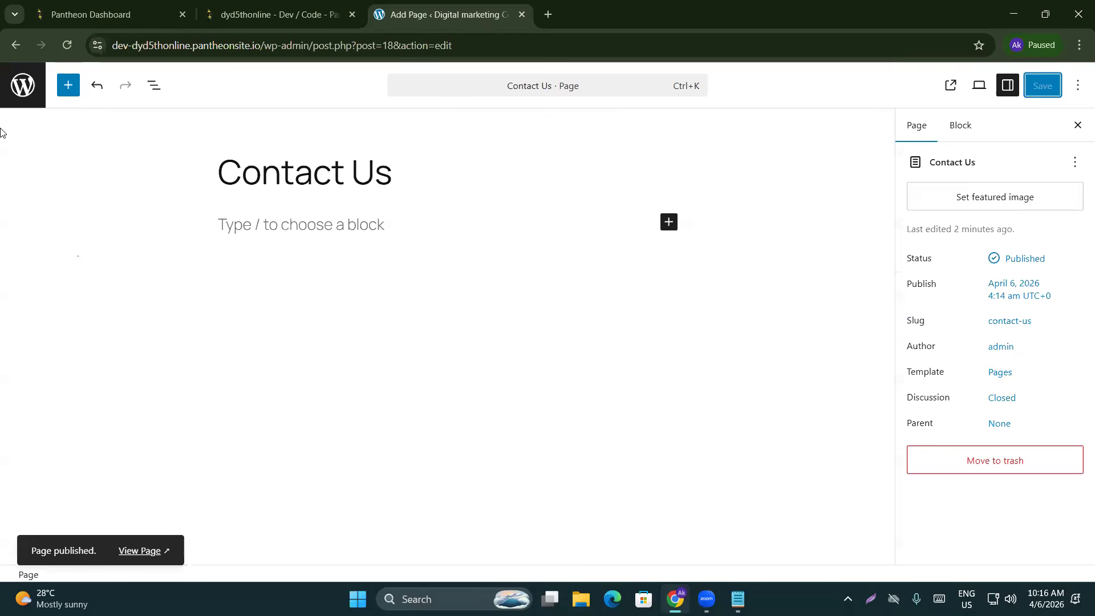
left_click(21, 94)
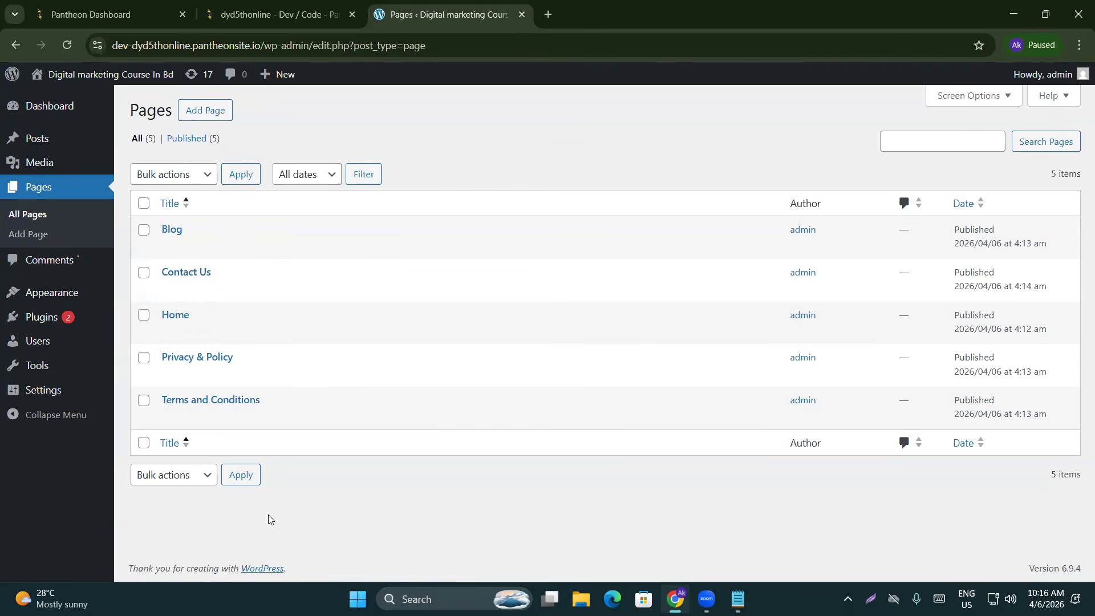
Return to the admin Pages list showing Blog, Contact Us, Home, Privacy & Policy and Terms and Conditions
left_click(354, 586)
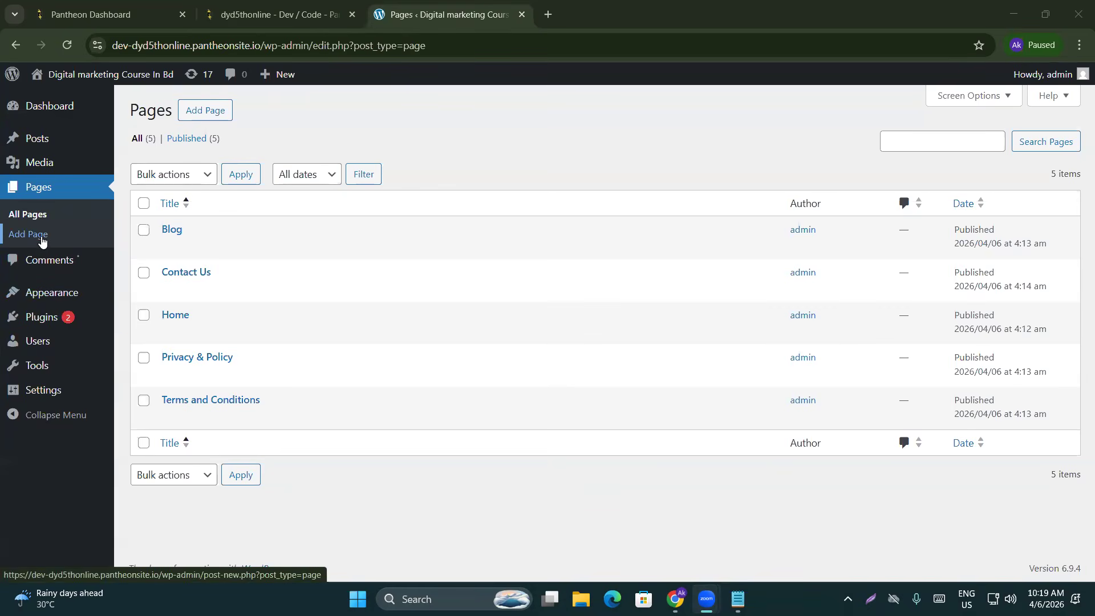
Go to the Comments screen, then visit the live site in a new tab
left_click(50, 268)
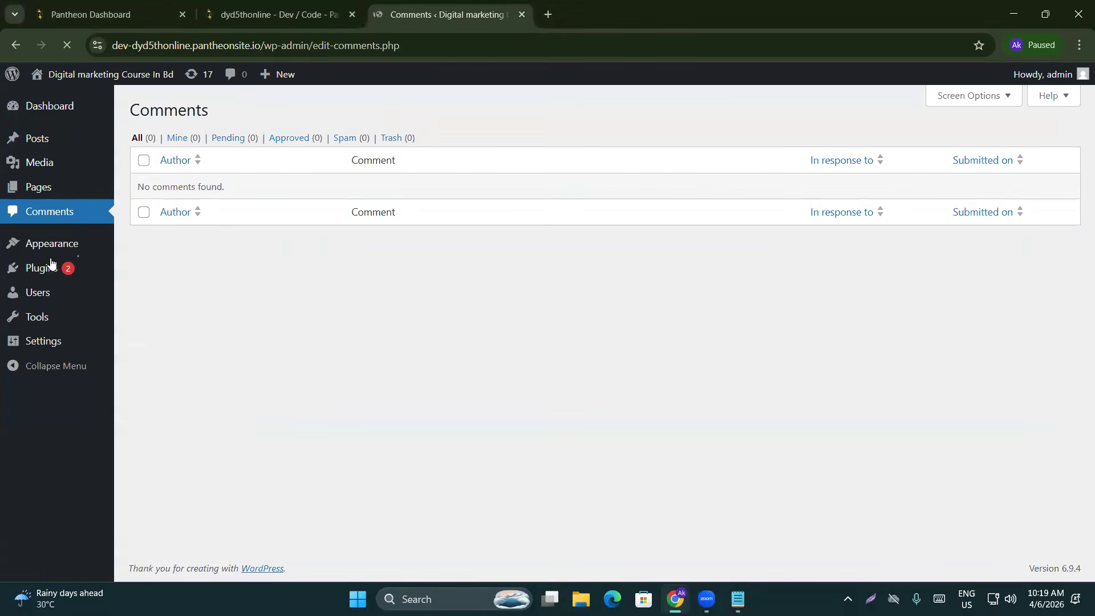
mouse_move(97, 249)
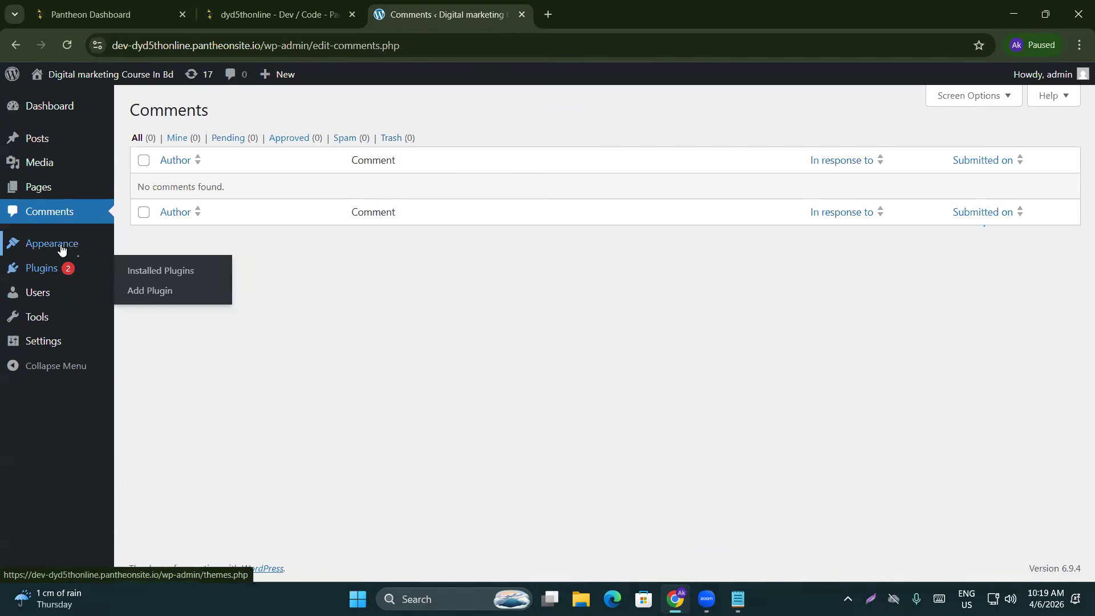
mouse_move(60, 248)
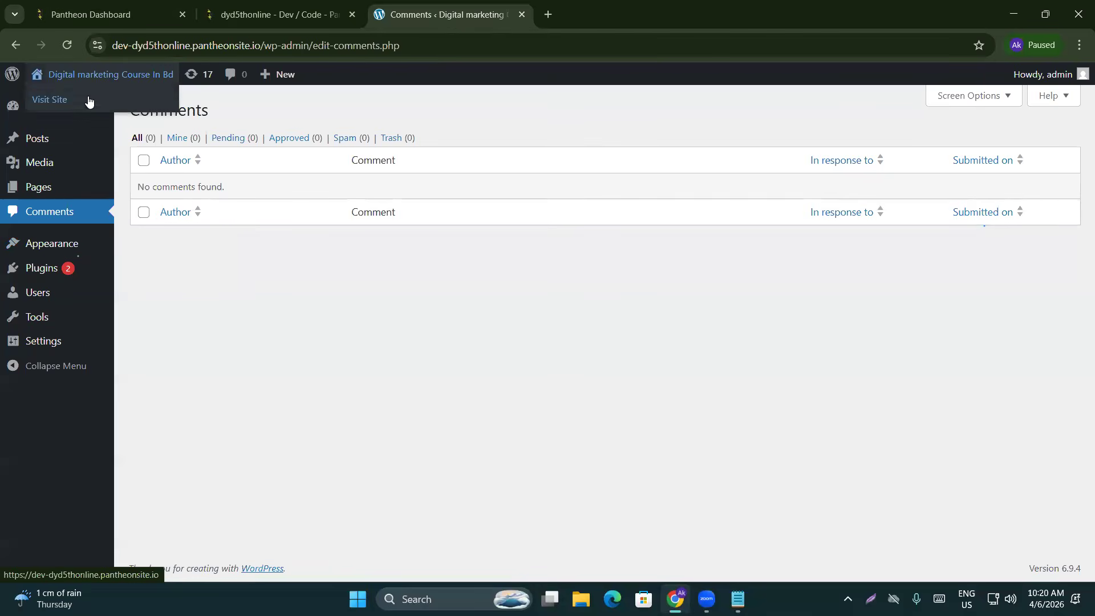
left_click(78, 107)
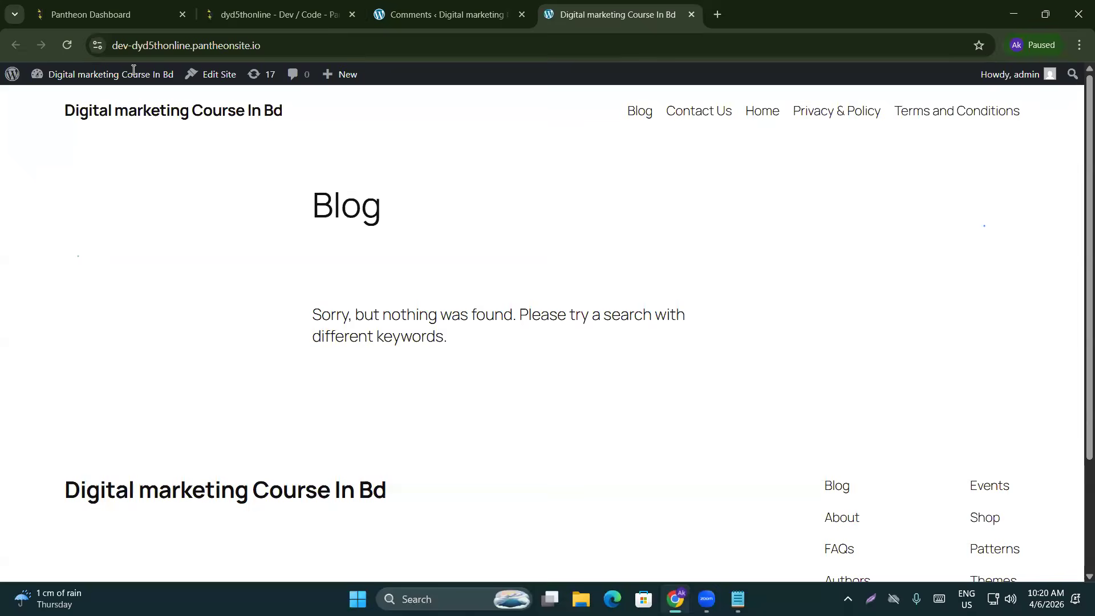
Scroll through the live Blog page, then return to the admin Comments tab
scroll(112, 361, "down", 2)
scroll(130, 371, "up", 2)
scroll(679, 342, "down", 3)
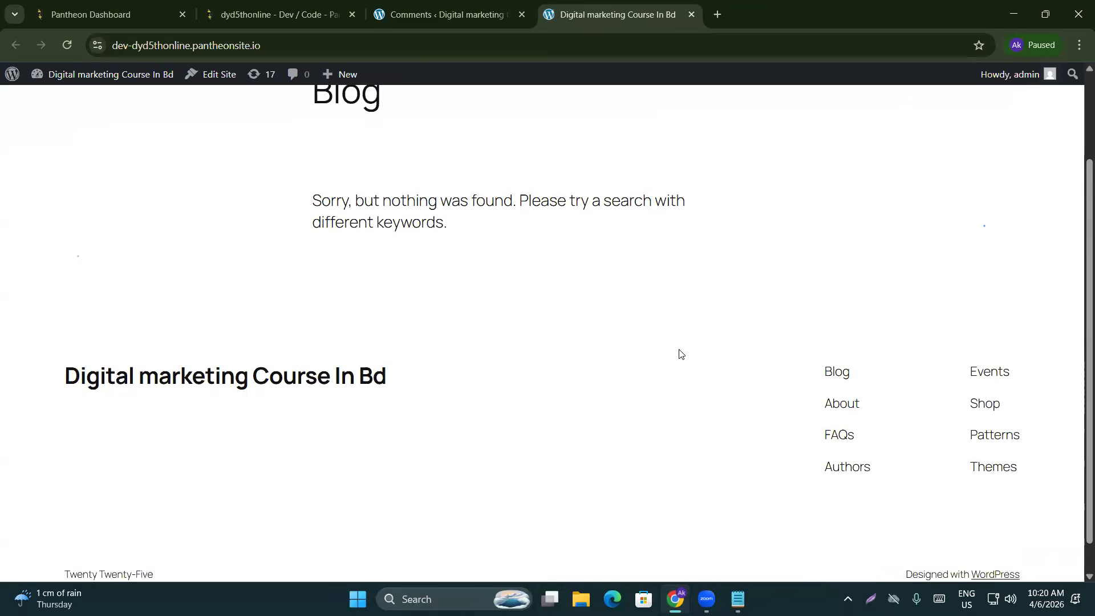
scroll(614, 399, "up", 3)
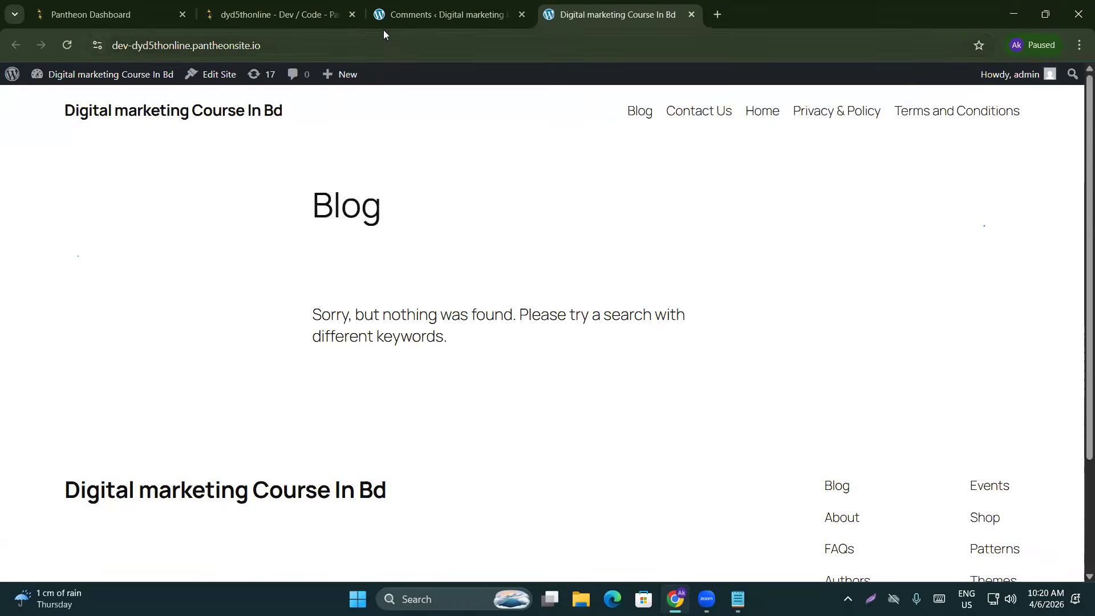
left_click(273, 11)
left_click(425, 15)
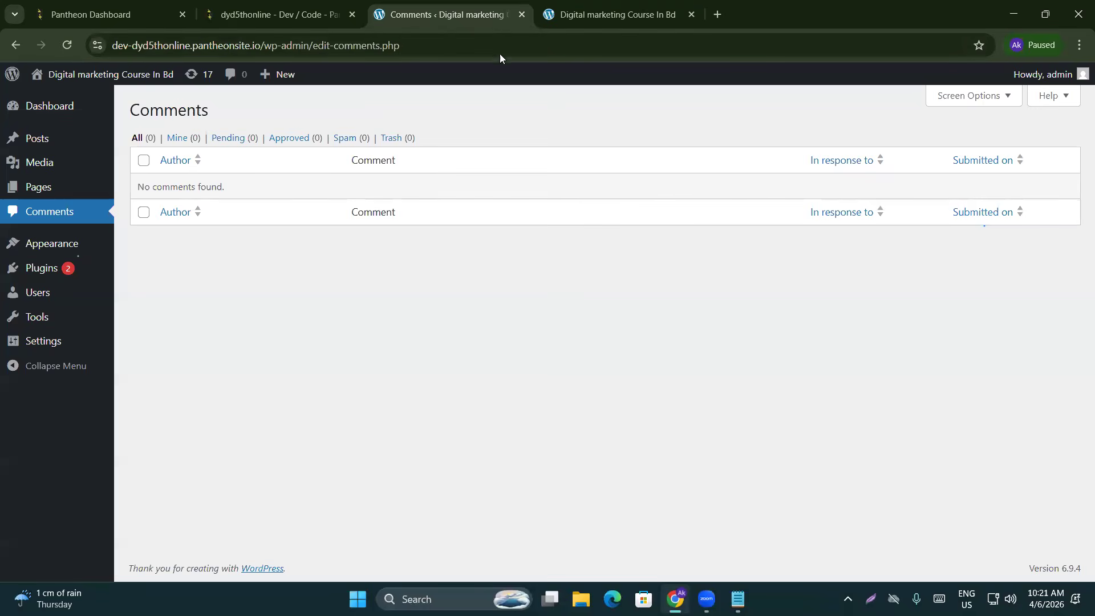
Recheck the live Blog page, then settle back on the empty admin Comments screen
left_click(605, 15)
scroll(687, 364, "down", 2)
scroll(360, 143, "up", 2)
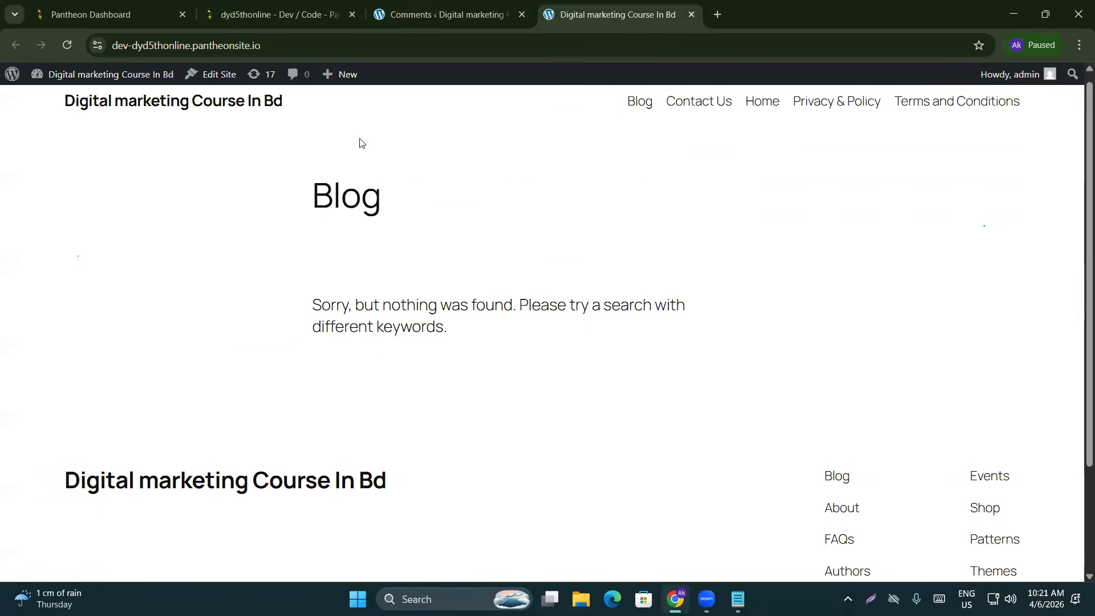
scroll(450, 206, "down", 2)
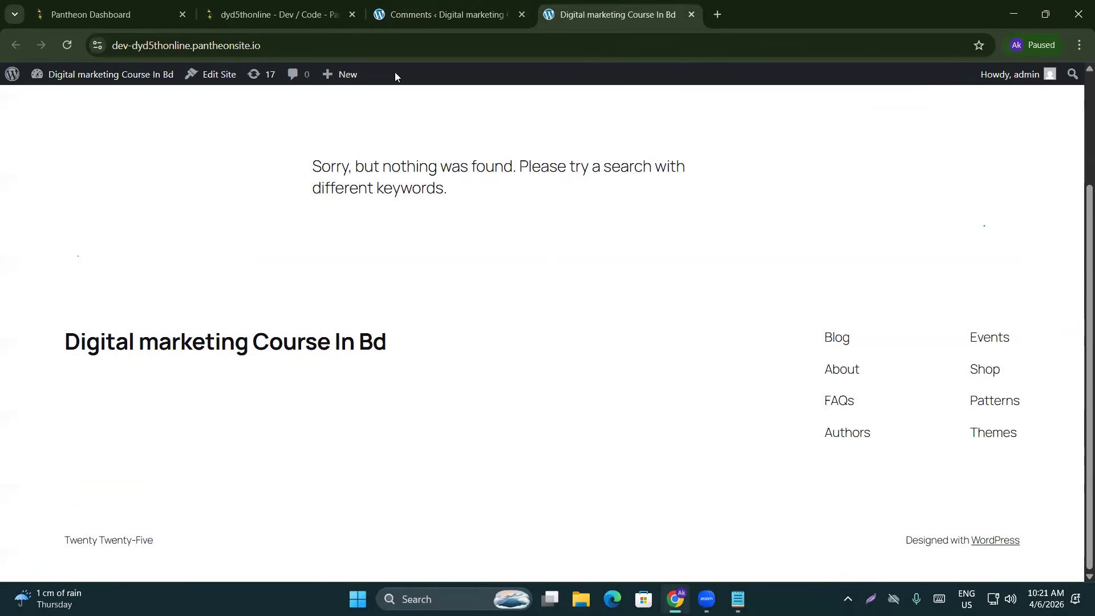
scroll(15, 211, "up", 3)
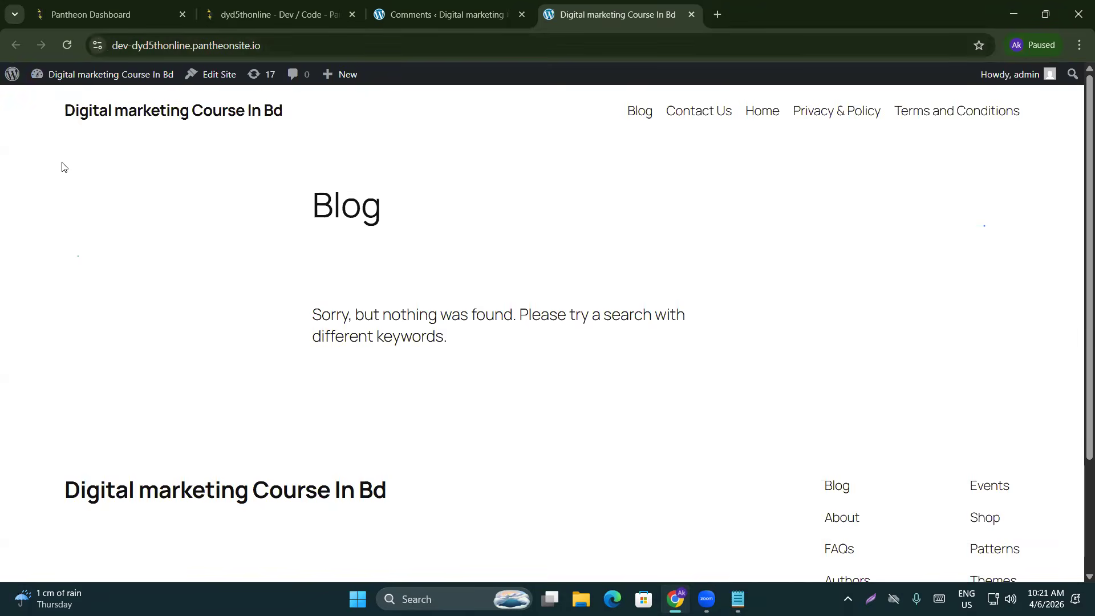
scroll(441, 518, "down", 2)
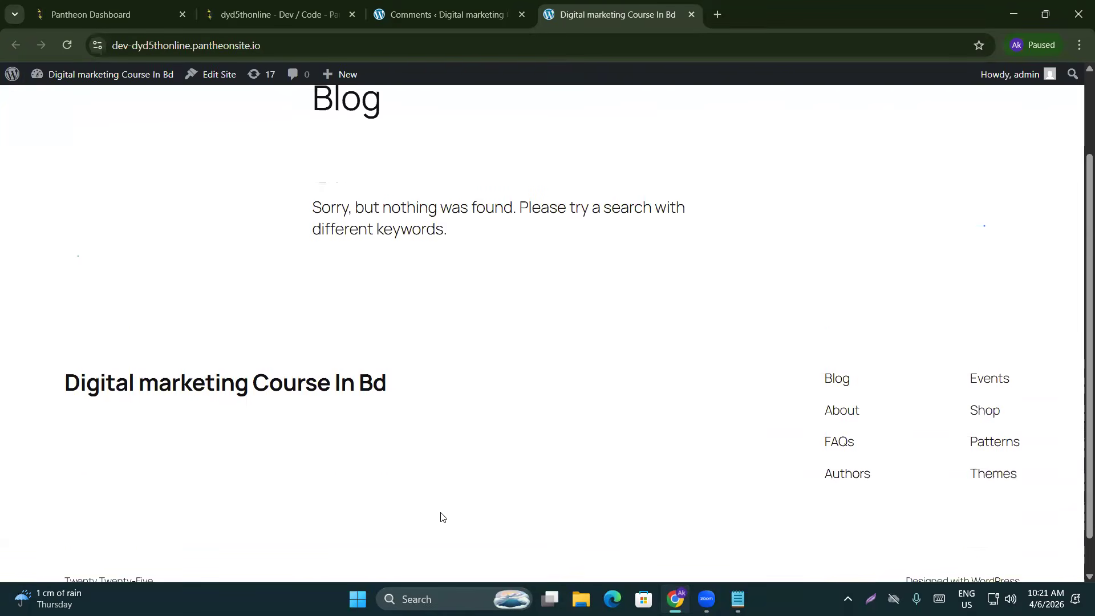
left_click(451, 14)
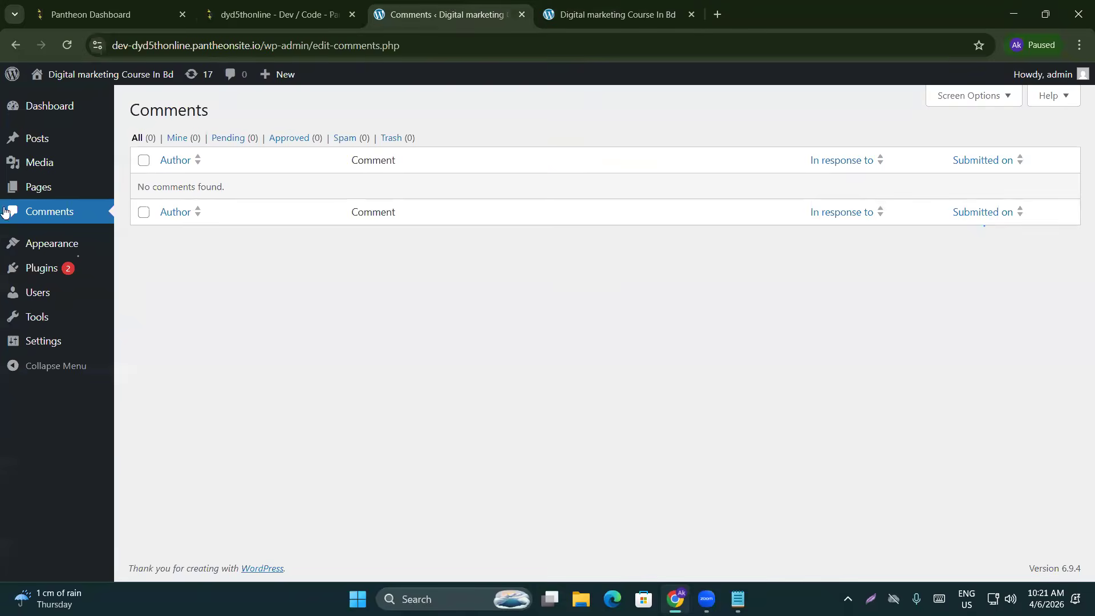
left_click(604, 15)
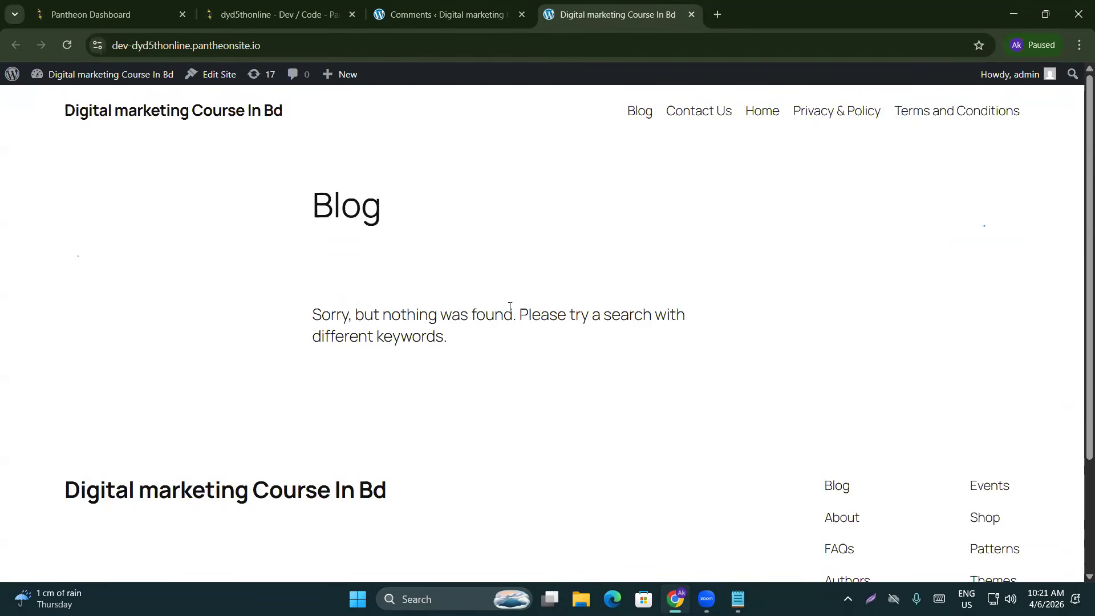
scroll(509, 320, "down", 3)
scroll(507, 322, "up", 3)
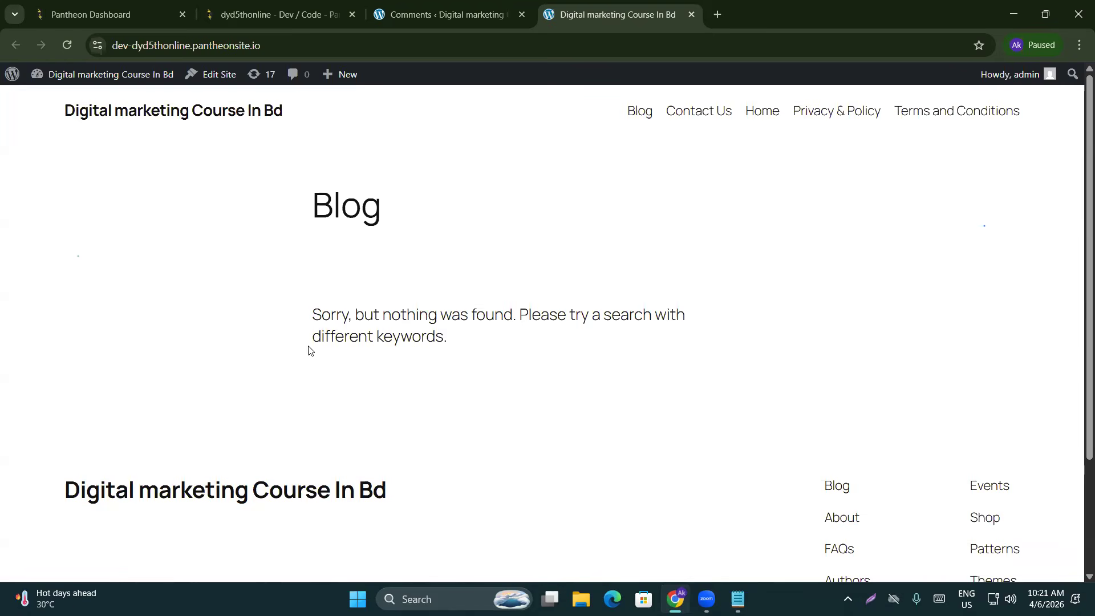
left_click(475, 7)
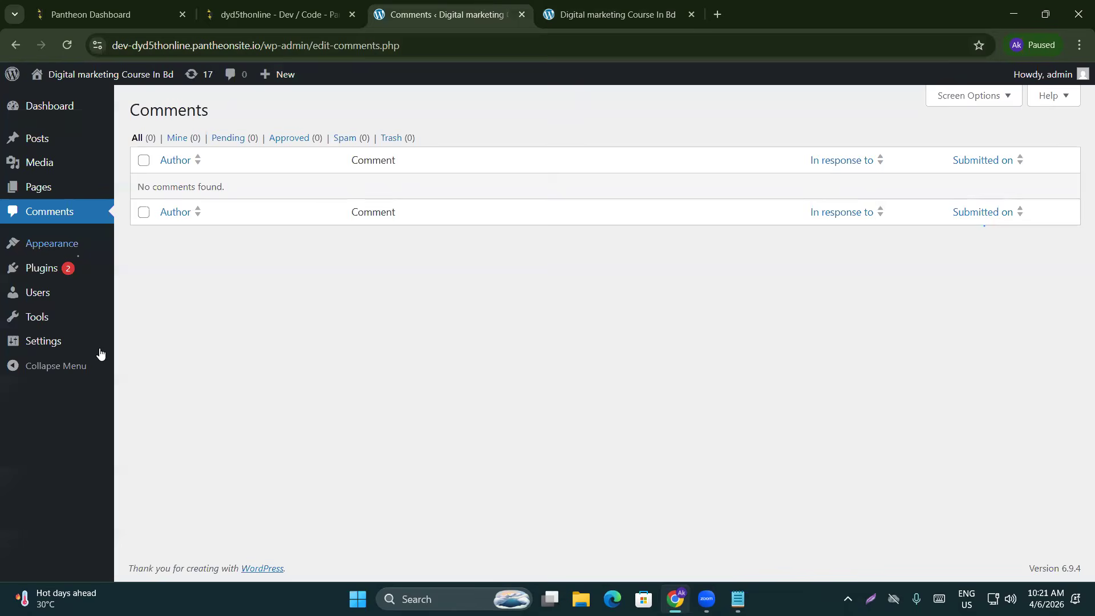
mouse_move(97, 244)
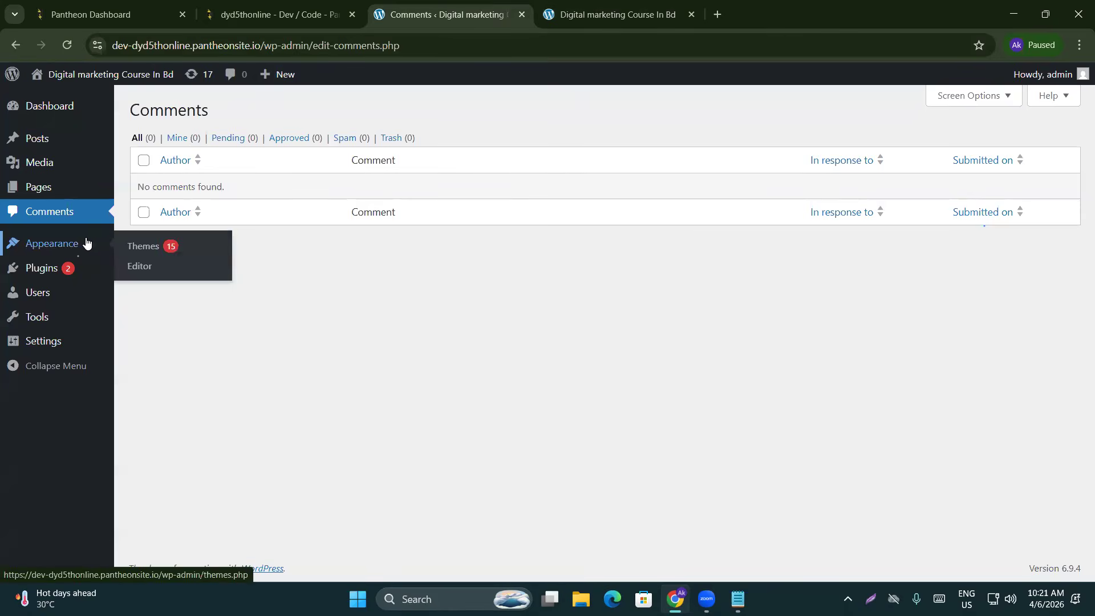
mouse_move(38, 292)
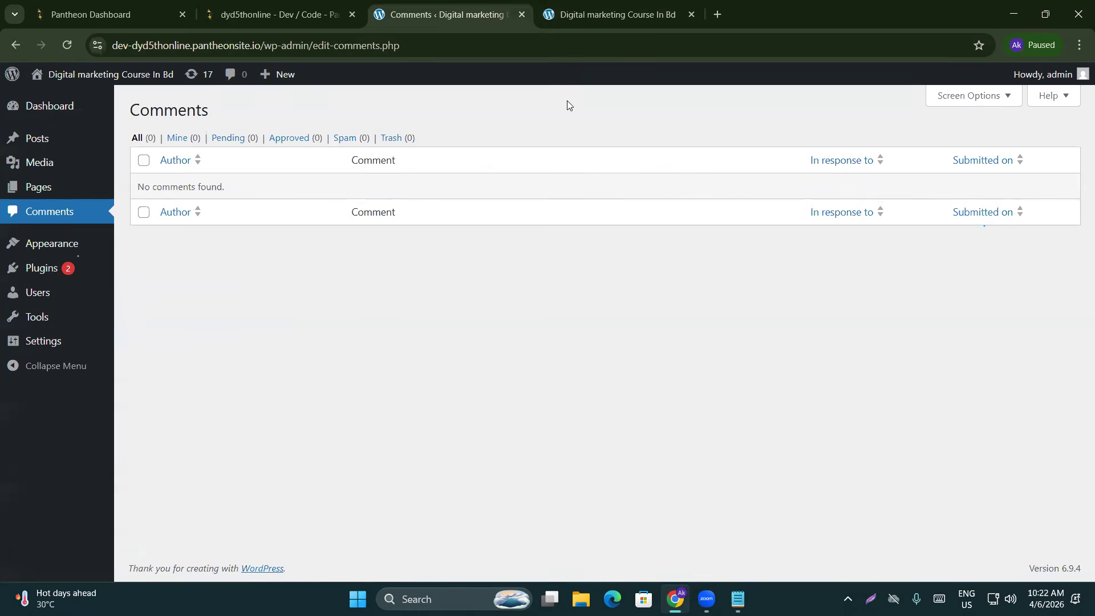
left_click(566, 10)
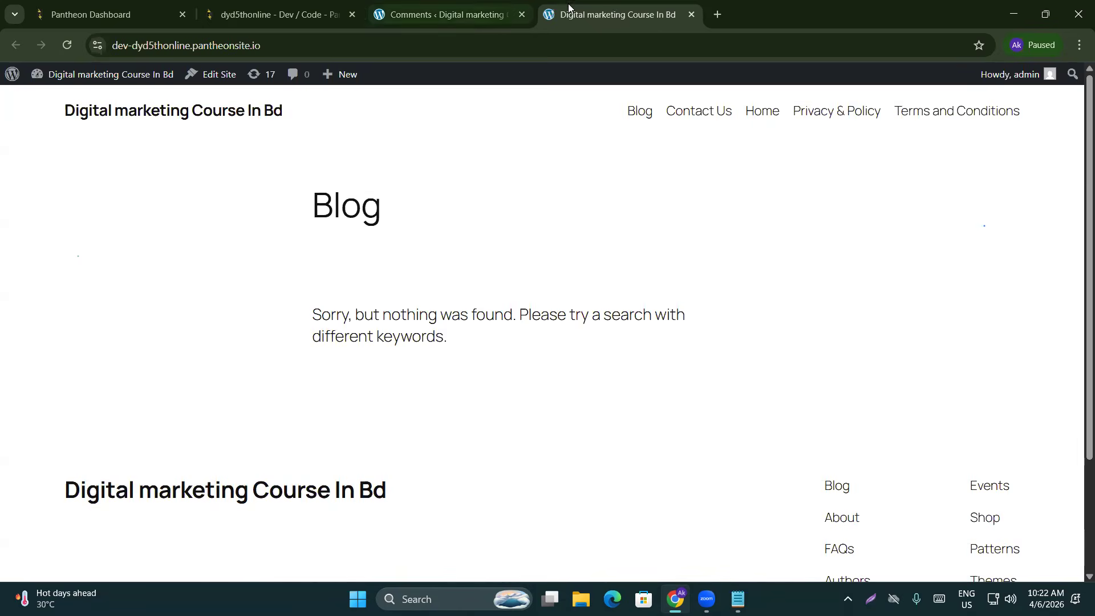
key("ctrl+shift+Tab")
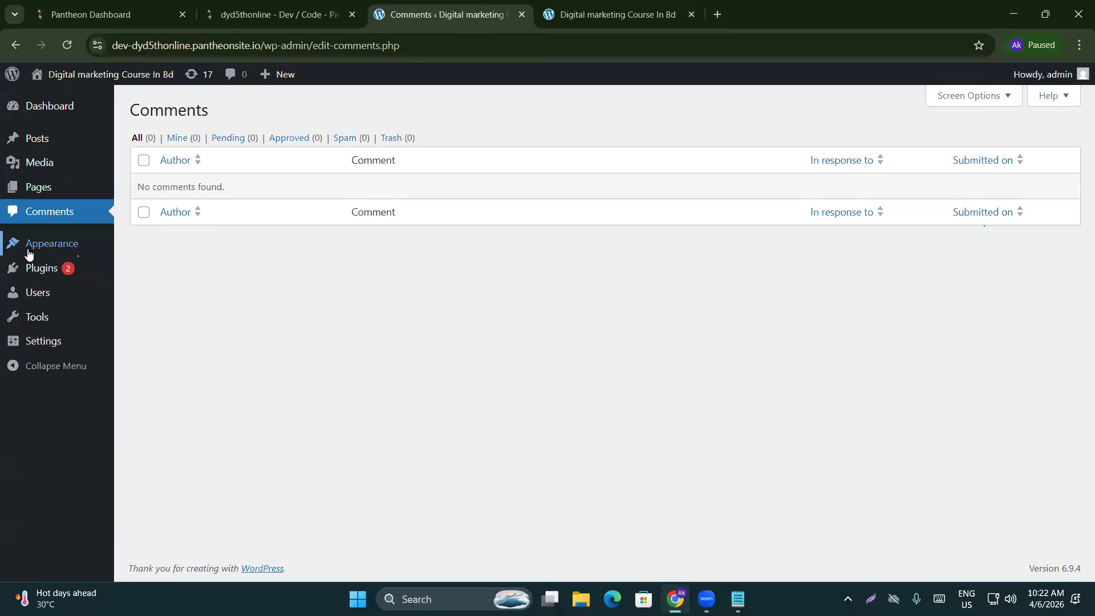
Open Appearance > Themes and scroll through the installed themes
mouse_move(31, 247)
left_click(153, 249)
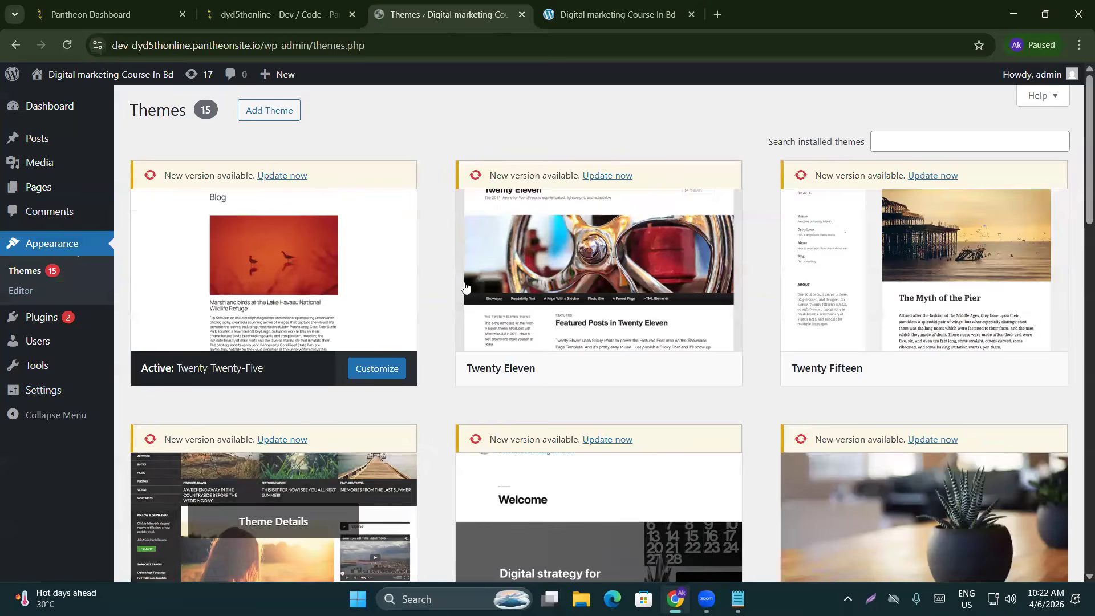
scroll(393, 385, "down", 13)
scroll(393, 385, "down", 5)
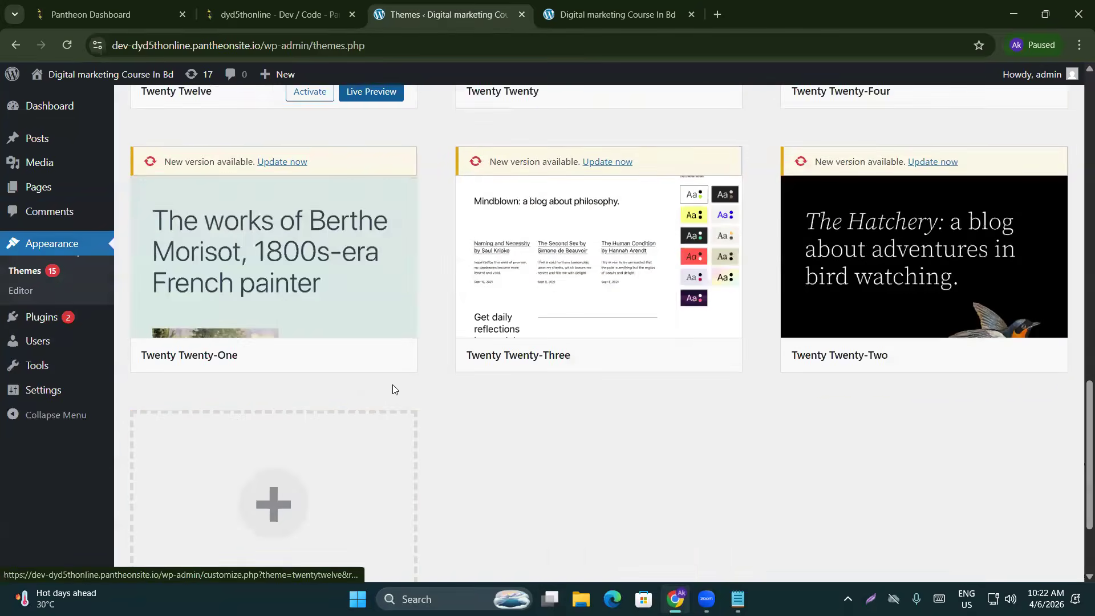
scroll(392, 386, "up", 20)
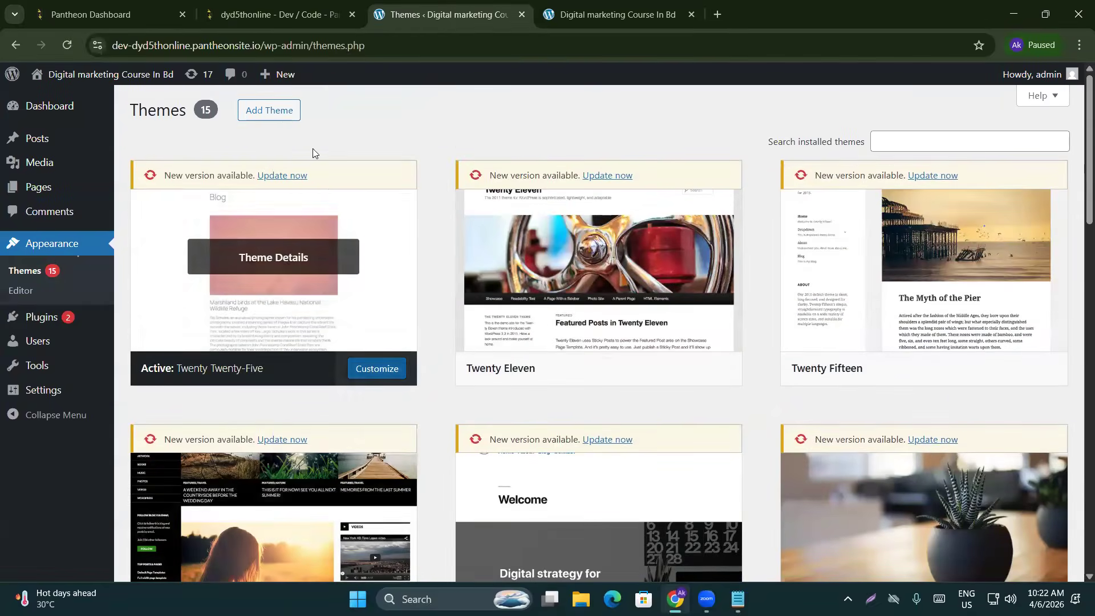
Browse the Popular themes grid in the Add Themes catalogue
left_click(269, 112)
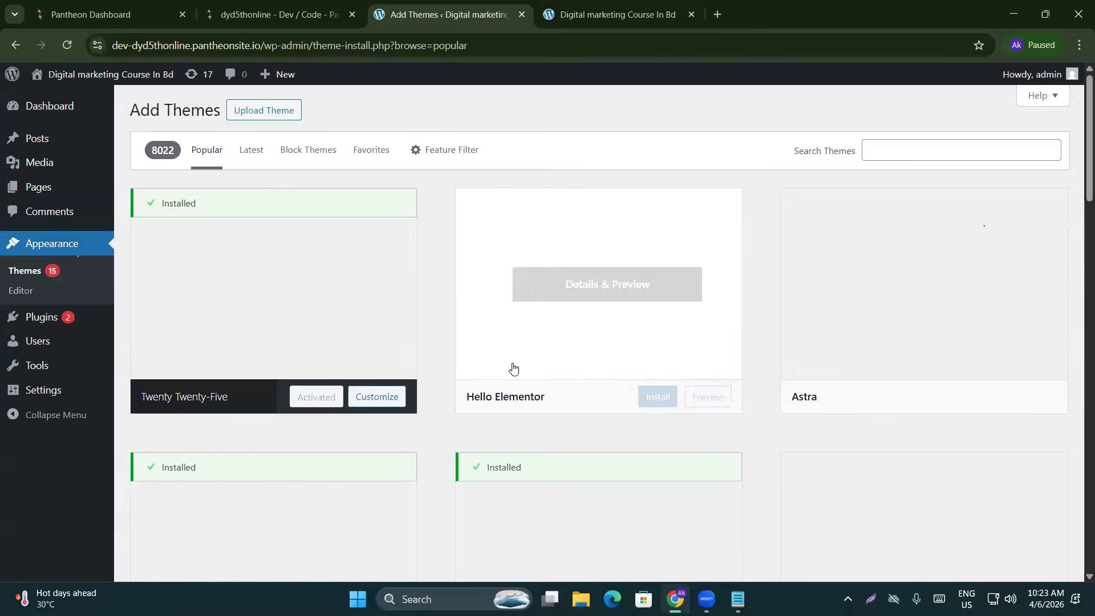
scroll(684, 365, "down", 10)
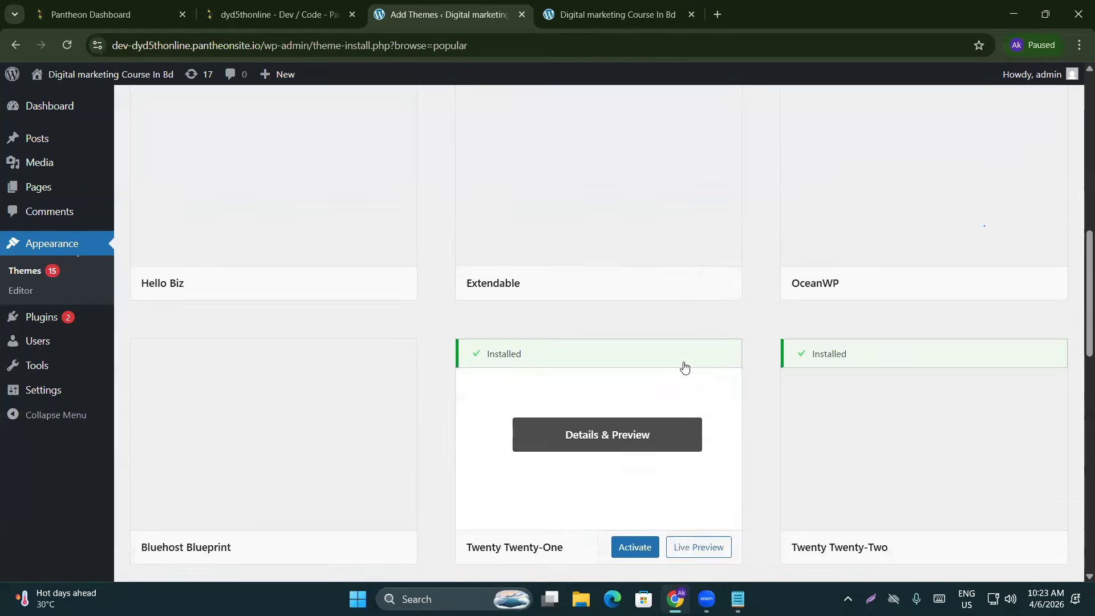
scroll(656, 371, "down", 3)
scroll(434, 421, "down", 3)
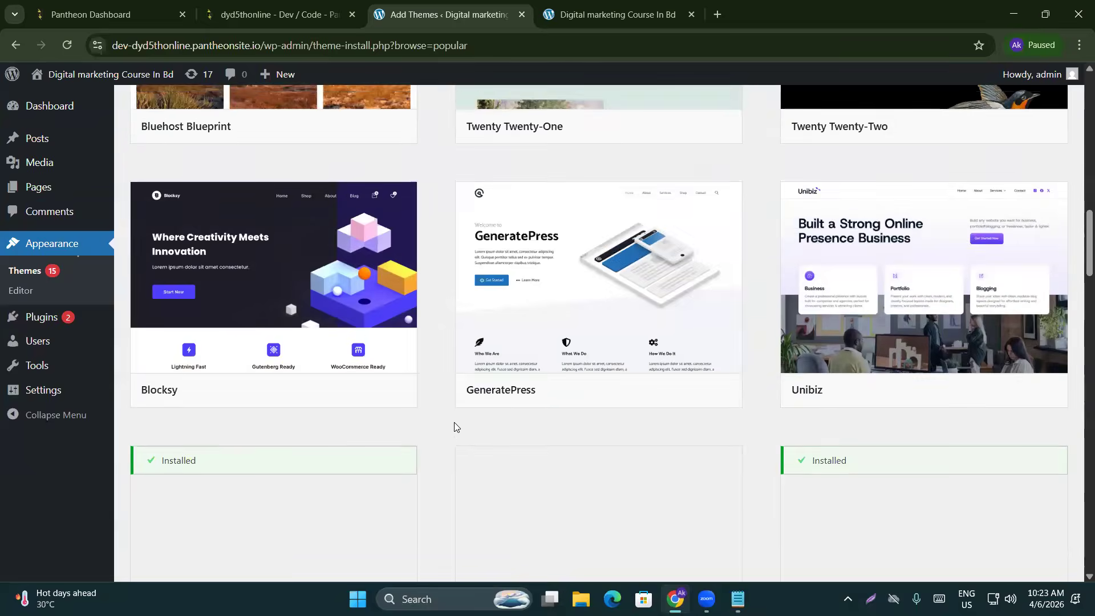
scroll(455, 427, "up", 15)
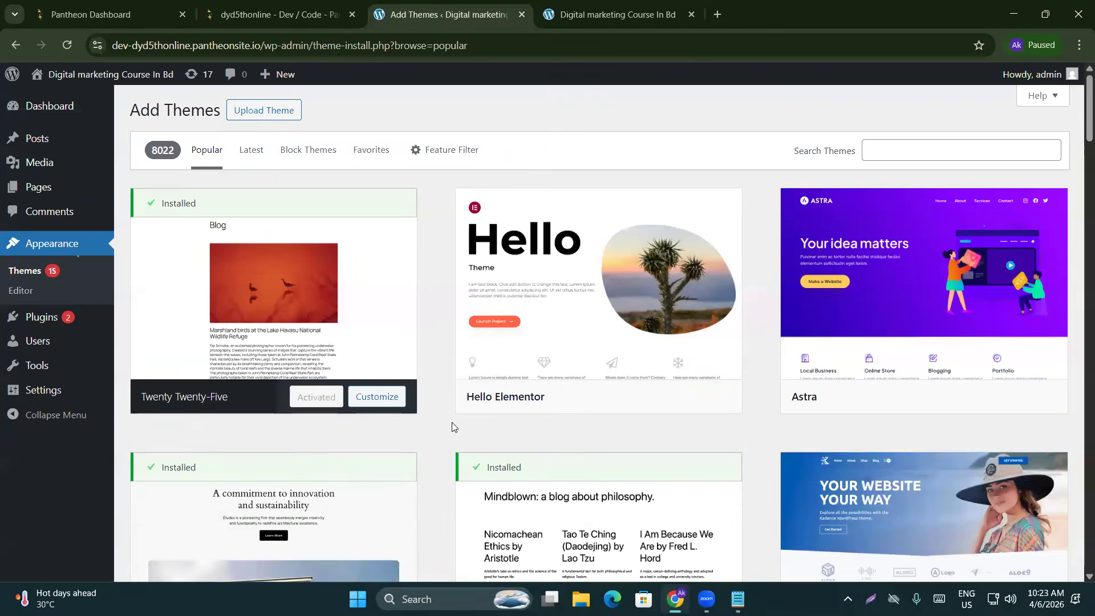
scroll(451, 427, "down", 10)
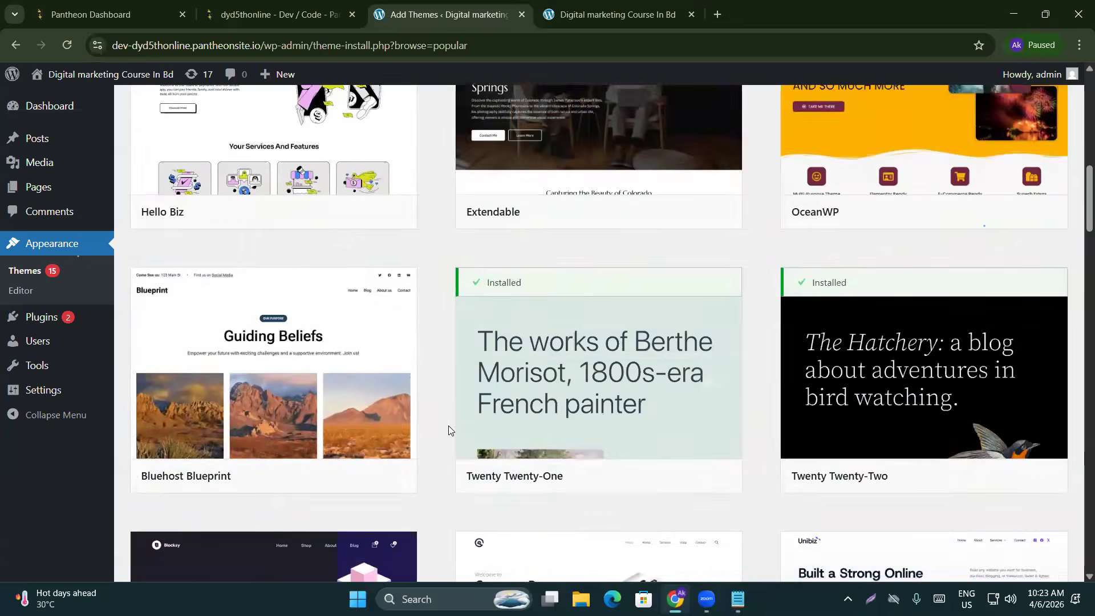
scroll(448, 430, "down", 20)
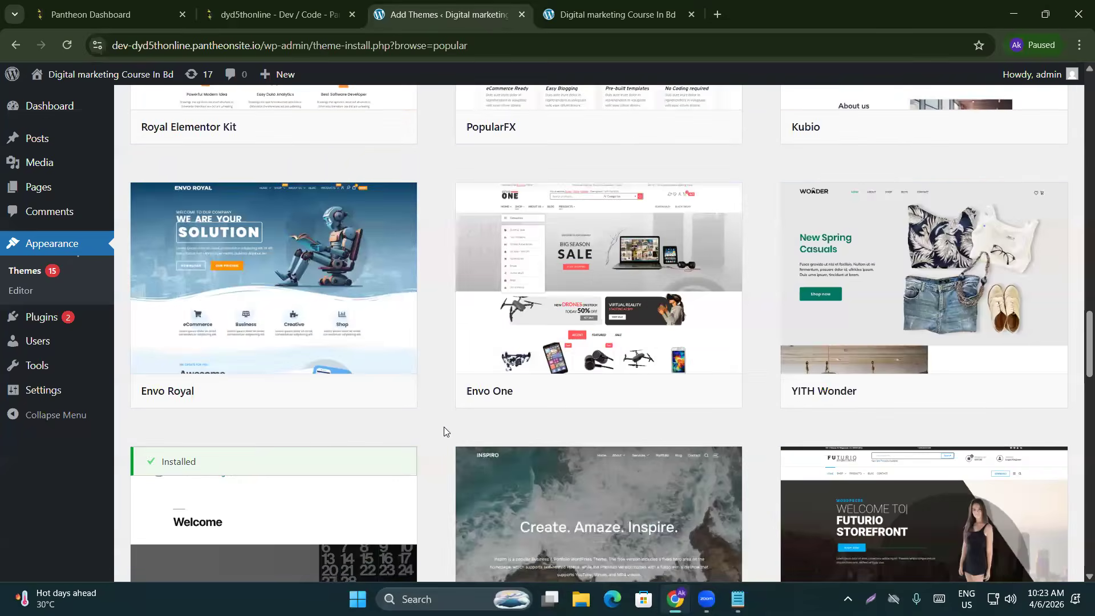
scroll(443, 431, "up", 20)
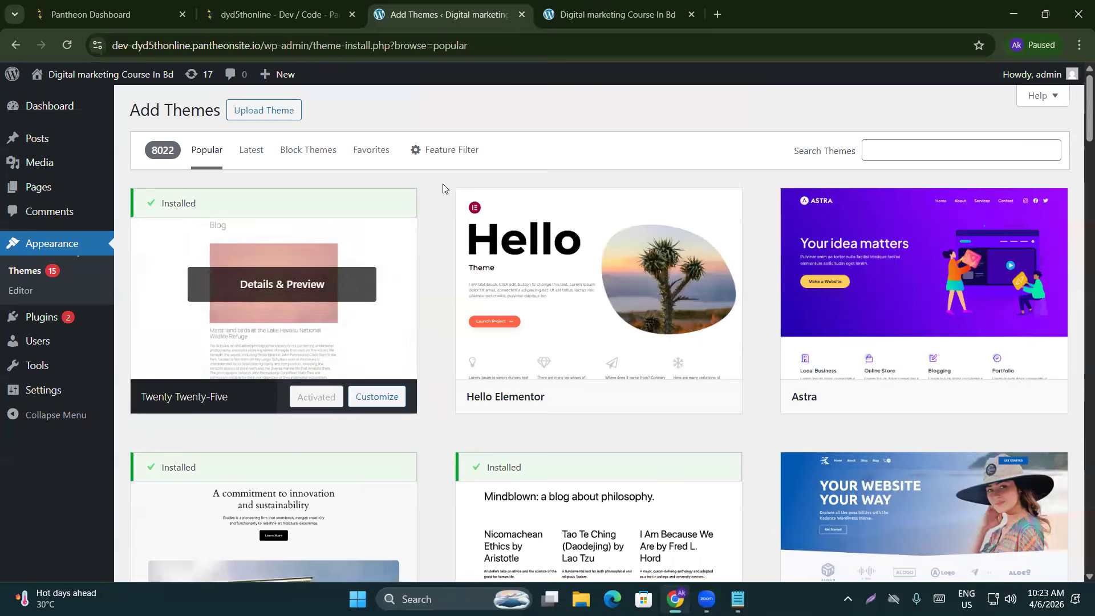
Search the theme catalogue for hitmag and look over the result
left_click(896, 147)
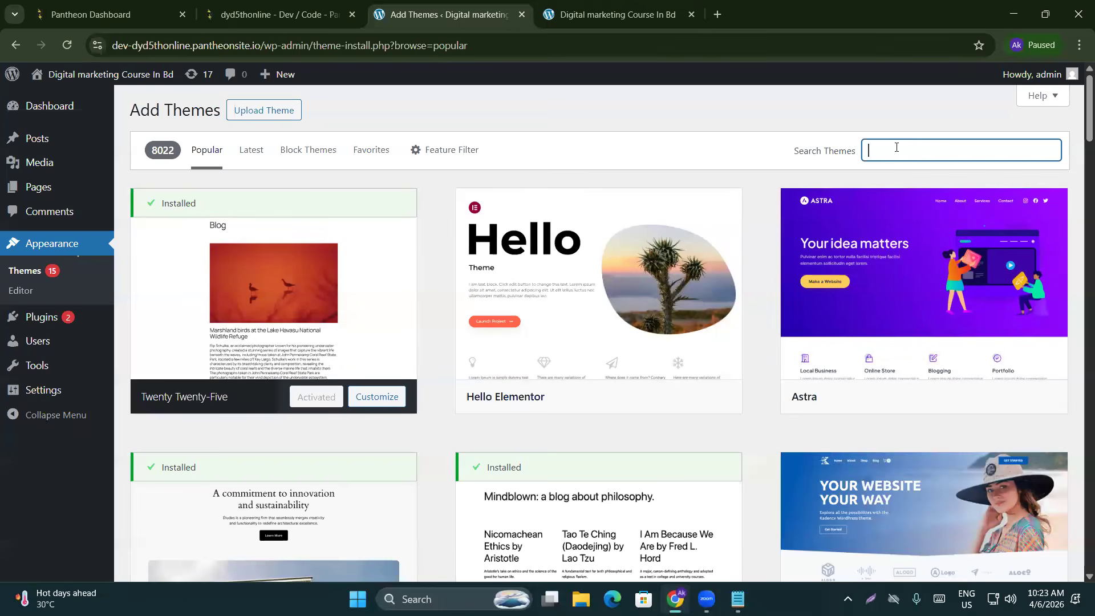
type("hitmag")
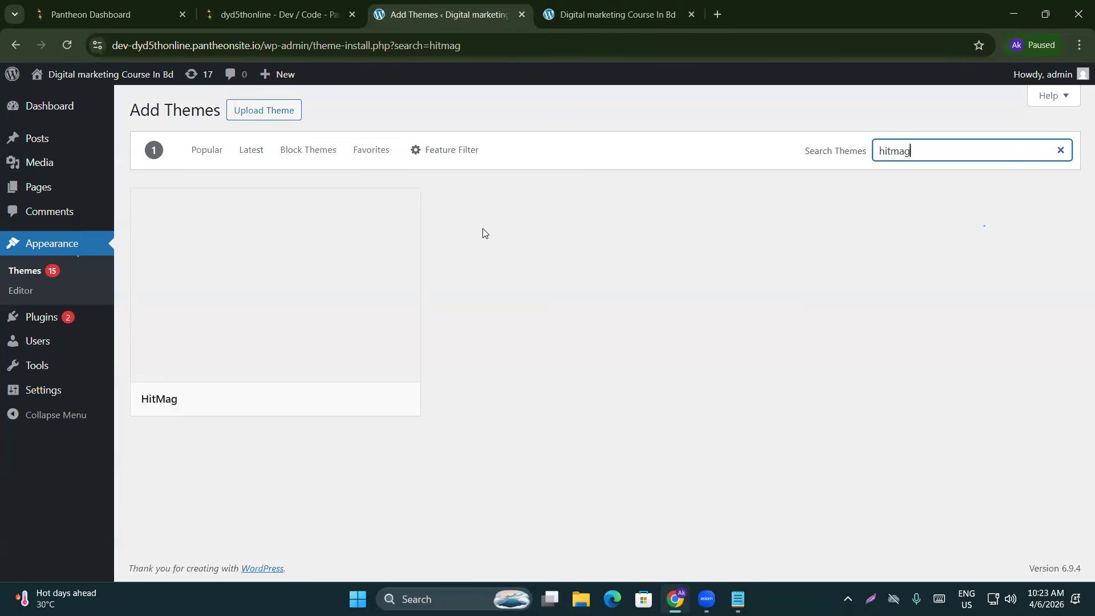
mouse_move(160, 296)
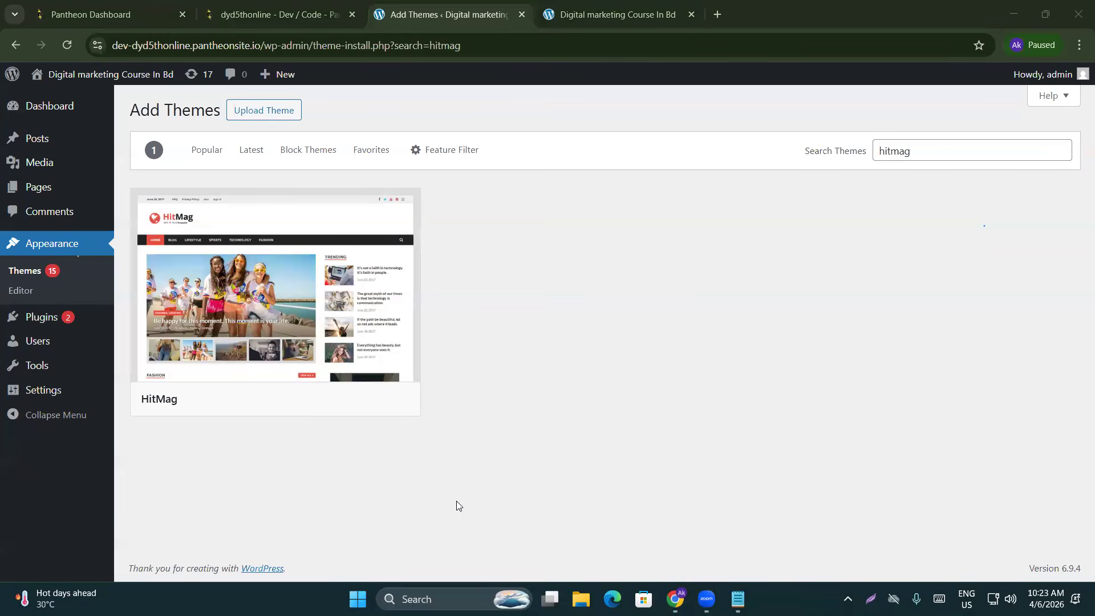
left_click(628, 310)
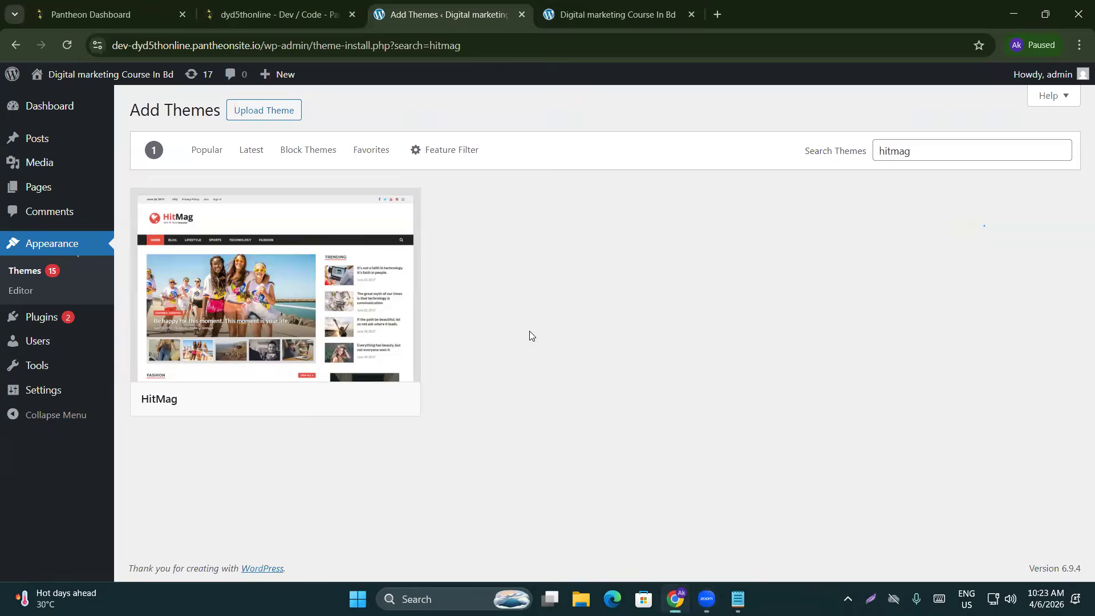
mouse_move(276, 317)
Try a colormag search, then change the search back to hitmag
double_click(917, 151)
type("colormag")
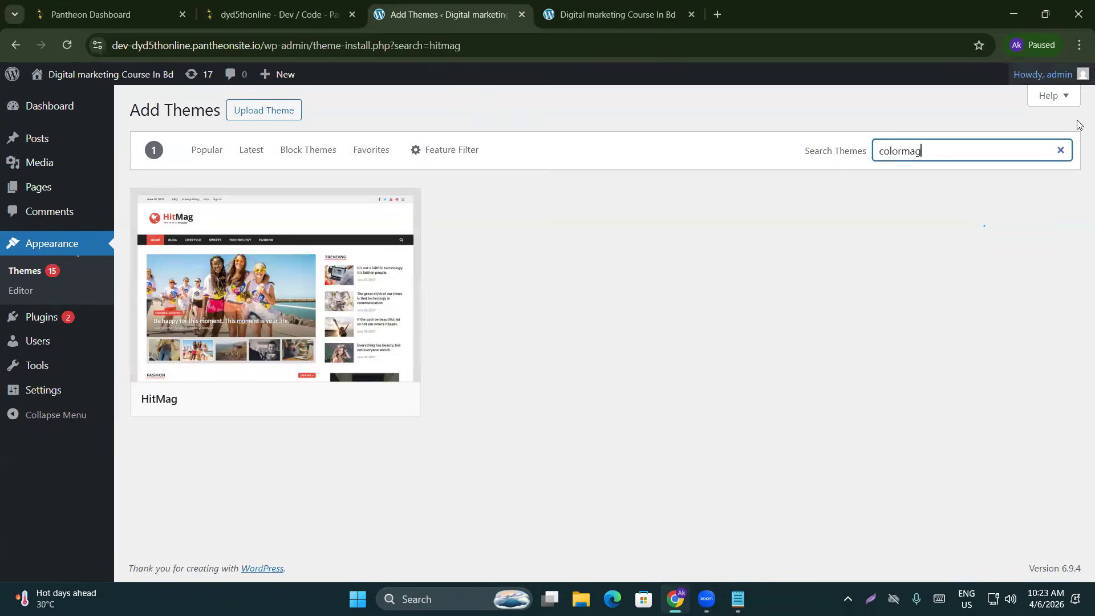
mouse_move(281, 405)
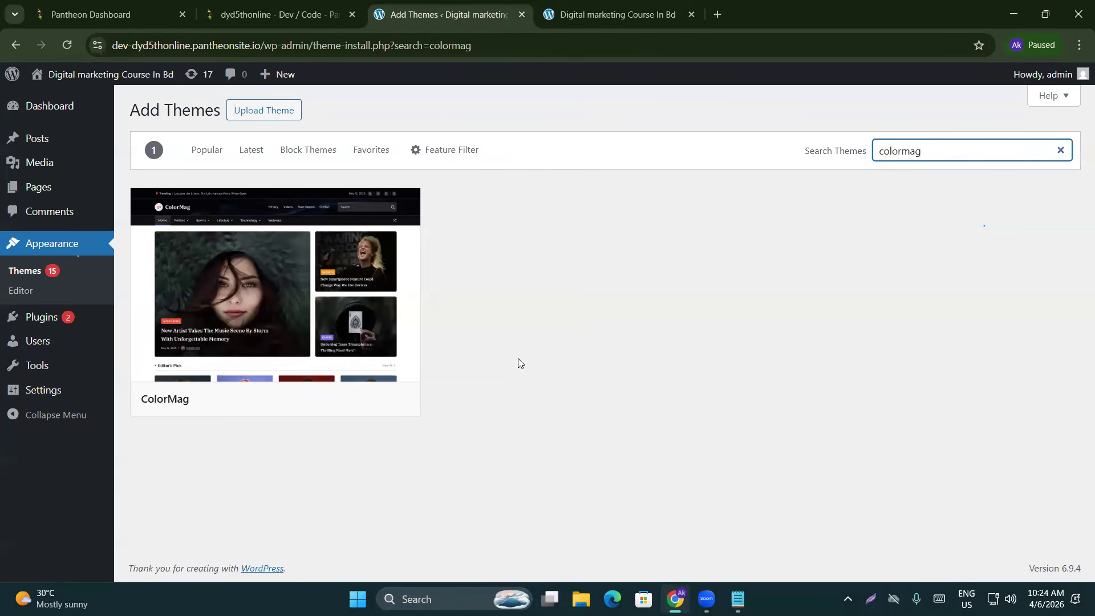
key("ctrl+a")
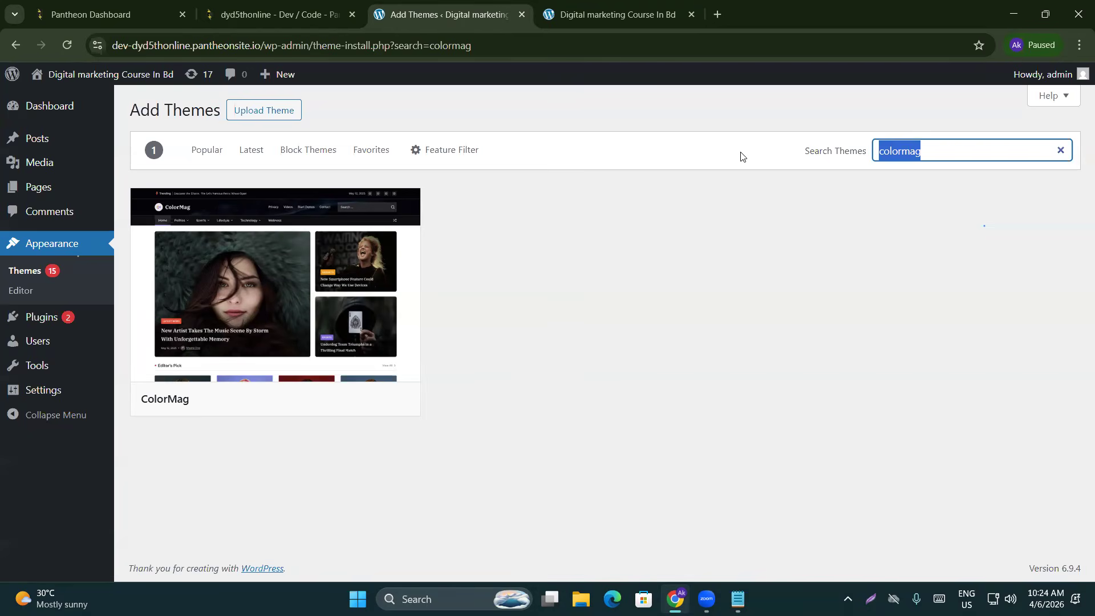
type("hitmag")
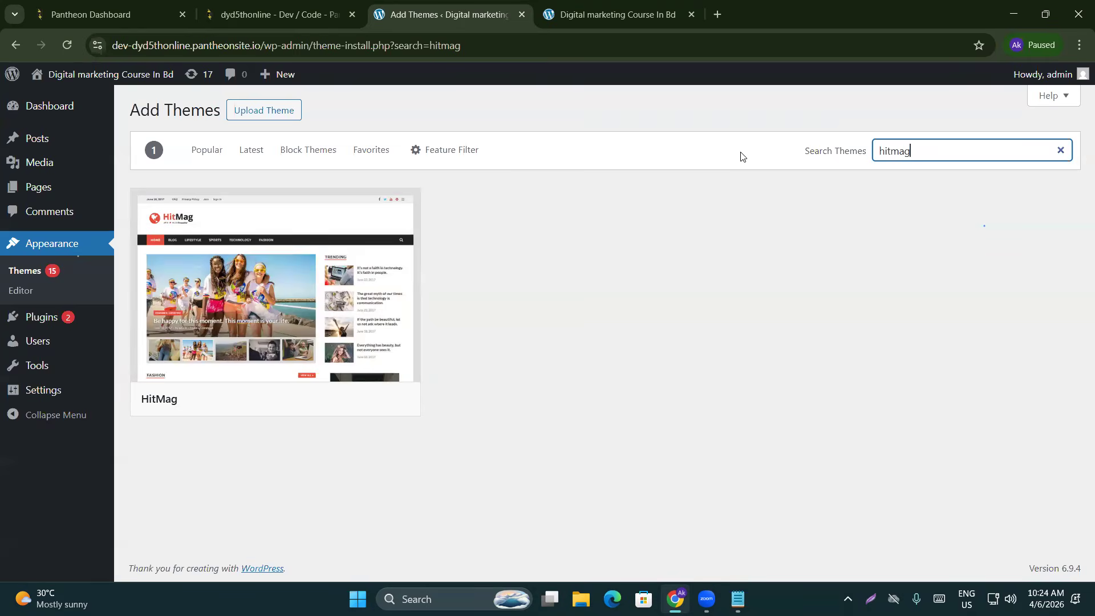
mouse_move(298, 361)
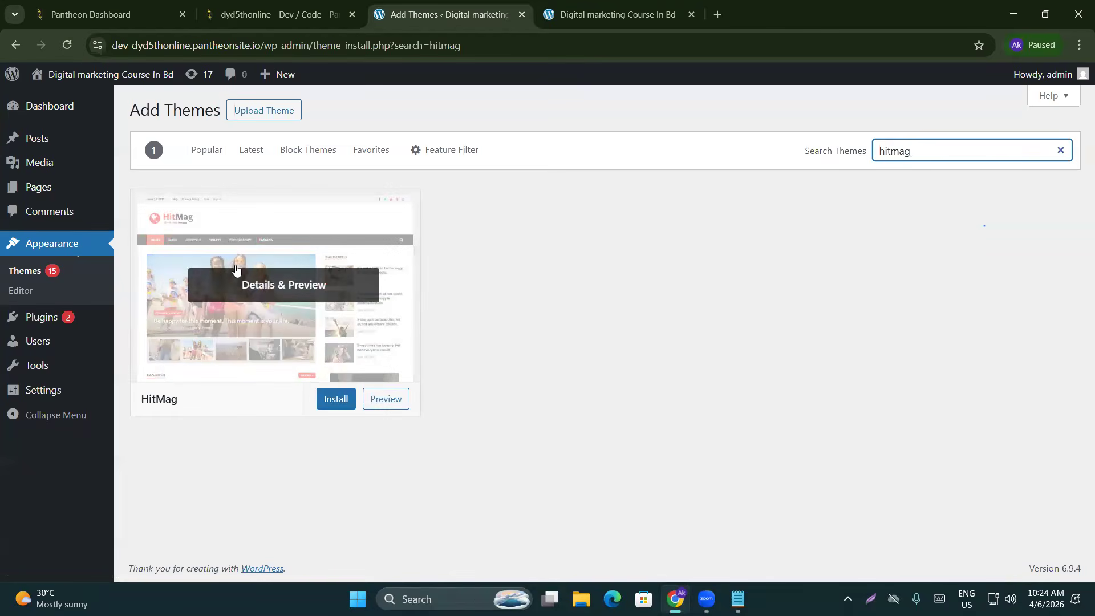
Install the HitMag theme, preview it live, and return to the theme search results
left_click(346, 399)
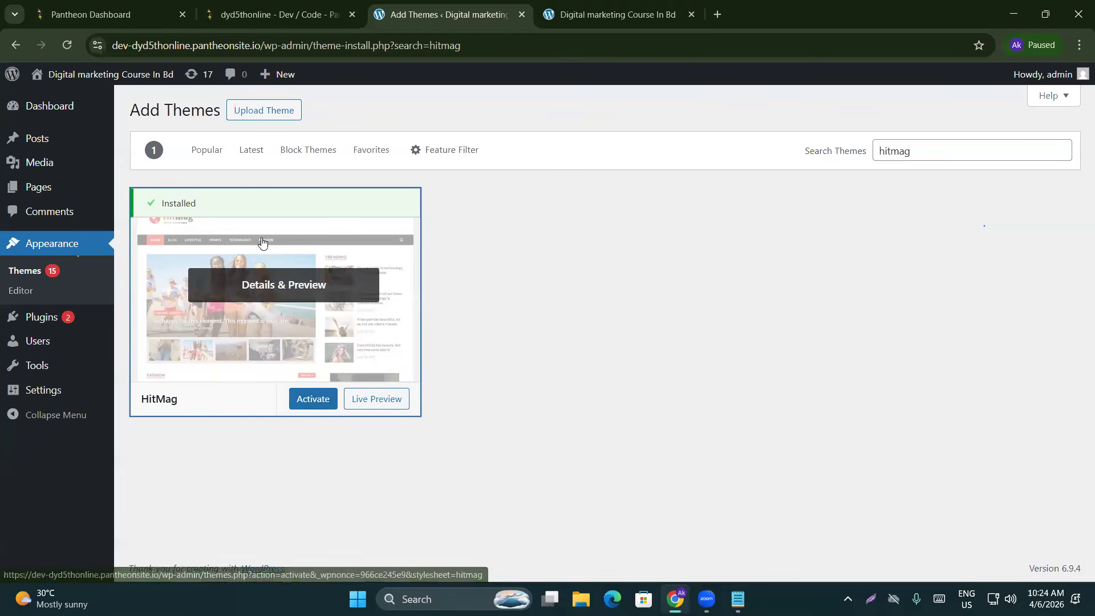
left_click(402, 407)
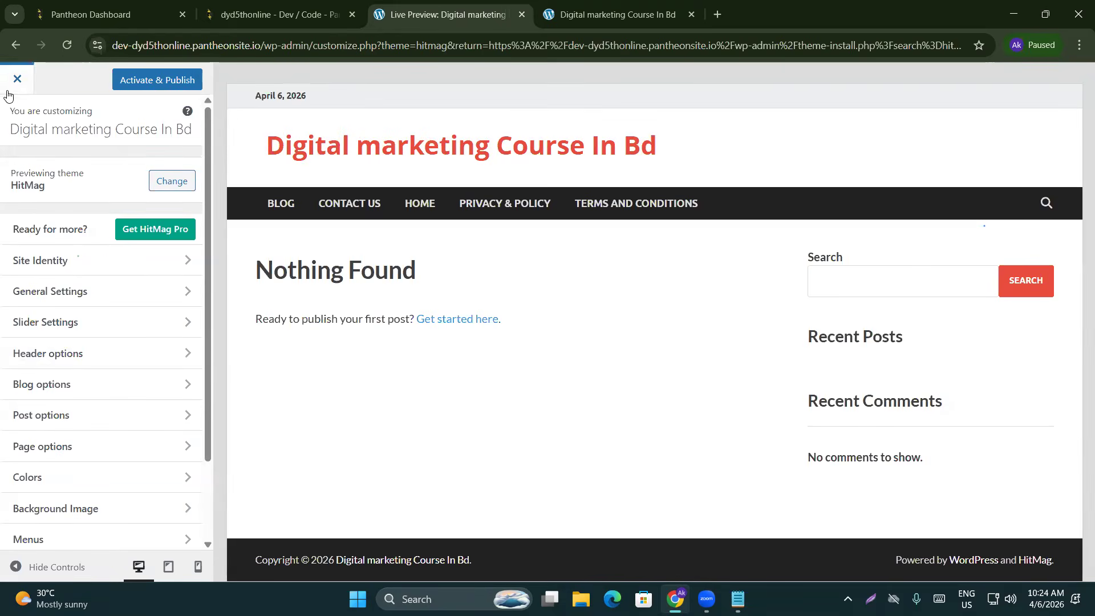
left_click(15, 50)
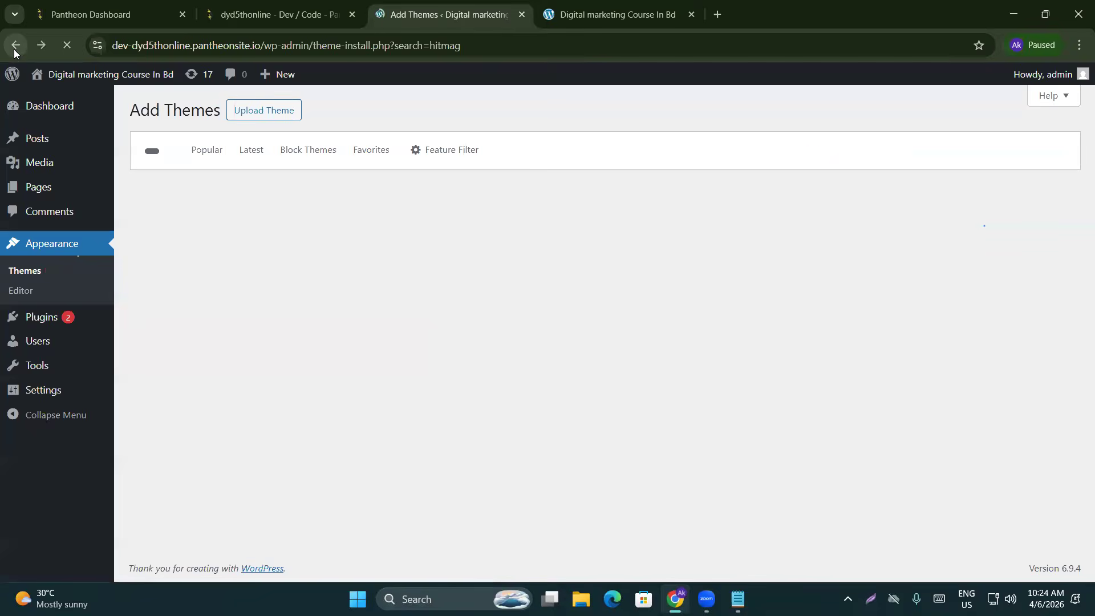
left_click(324, 505)
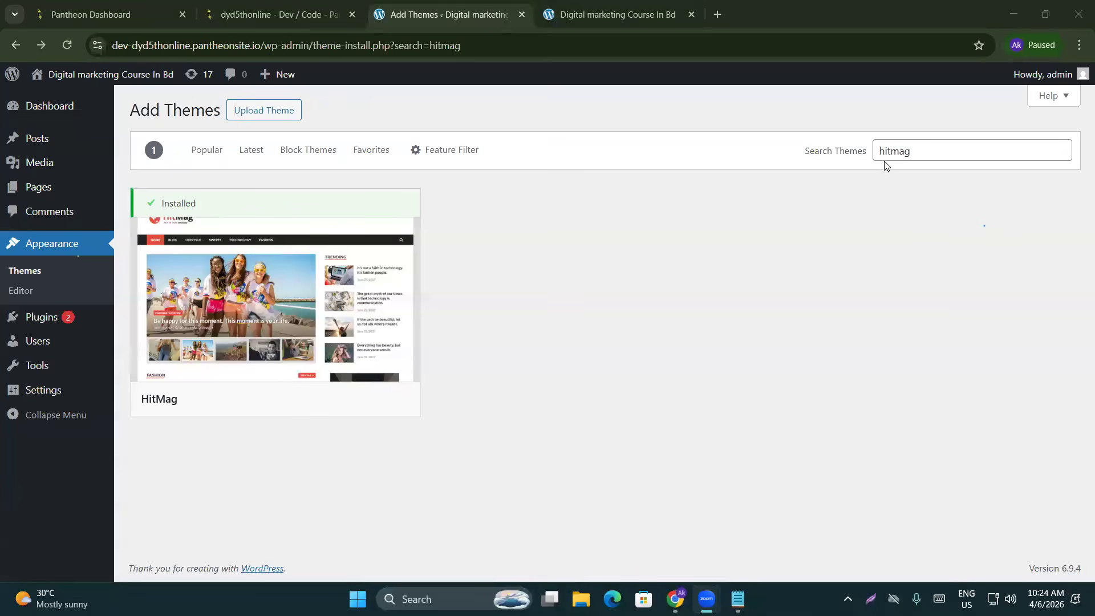
left_click(912, 151)
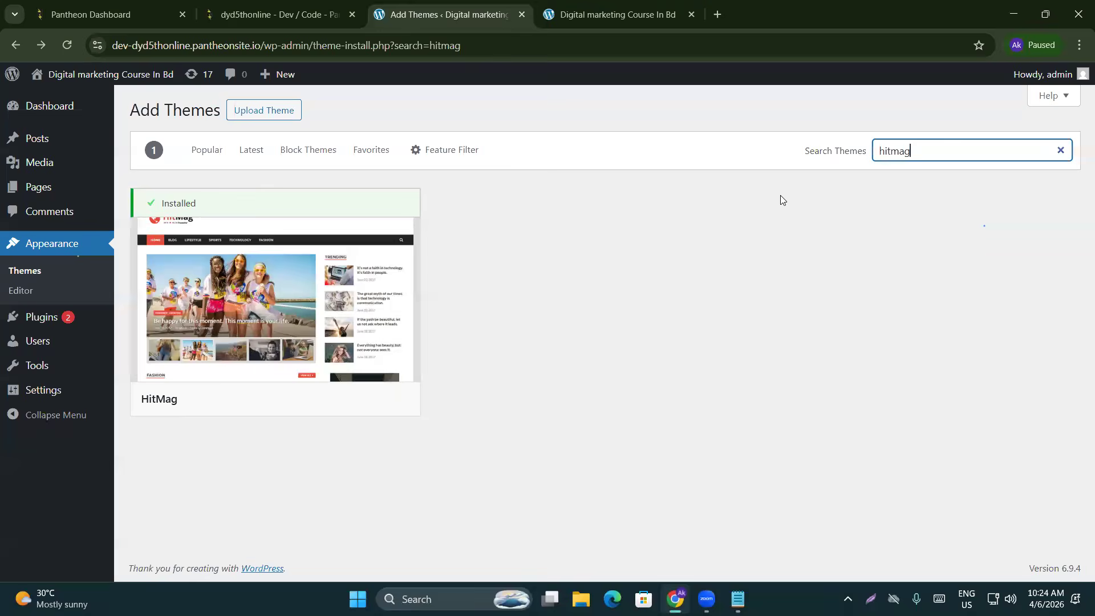
mouse_move(156, 405)
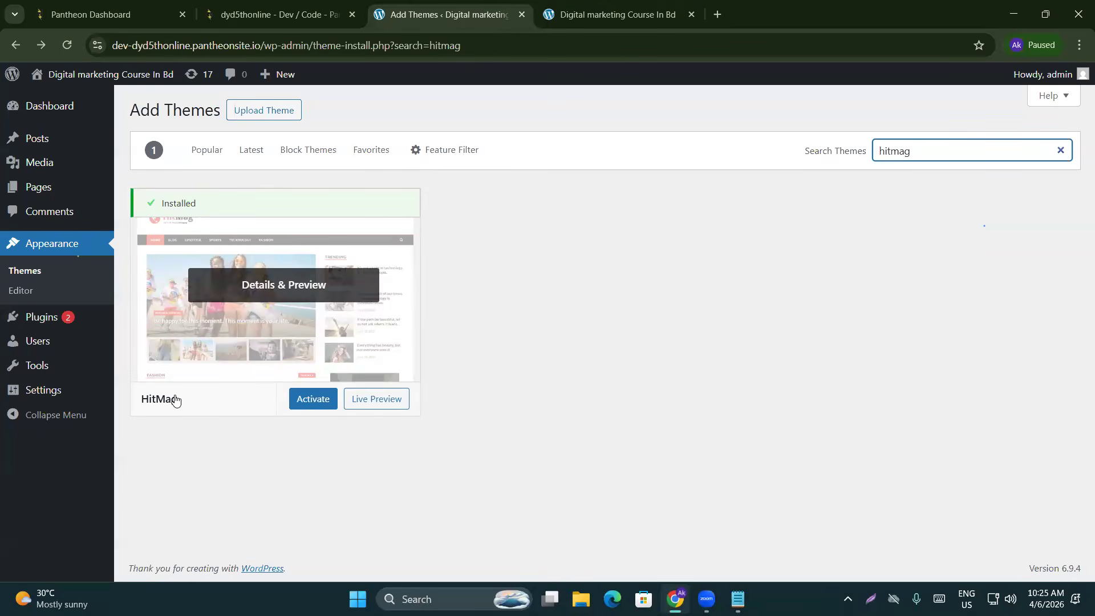
Activate the HitMag theme and reload the live site to view its new front page
left_click(316, 401)
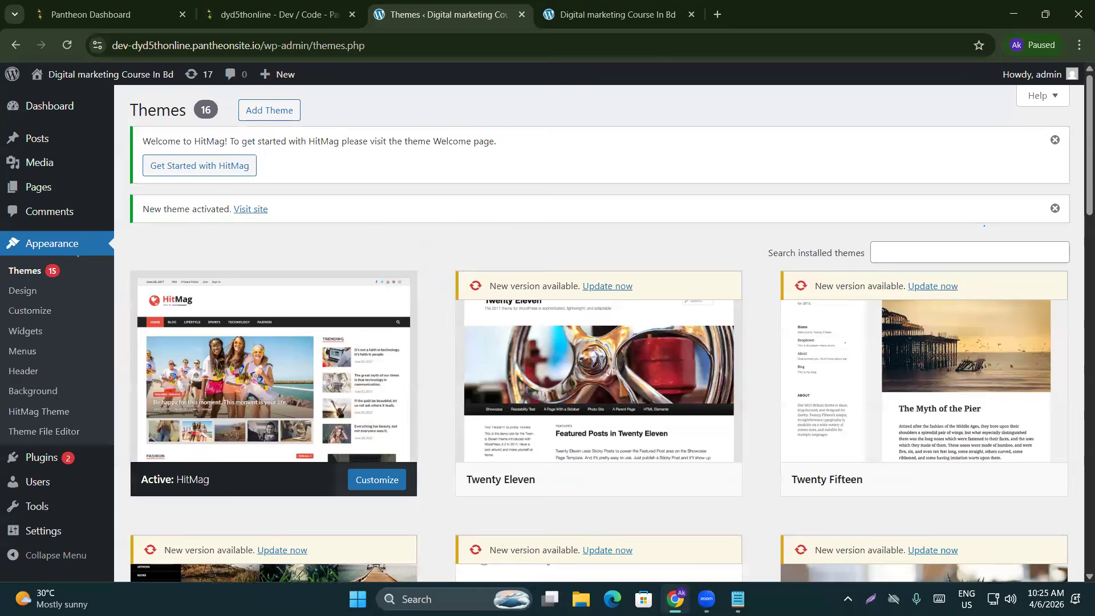
left_click(601, 8)
left_click(63, 49)
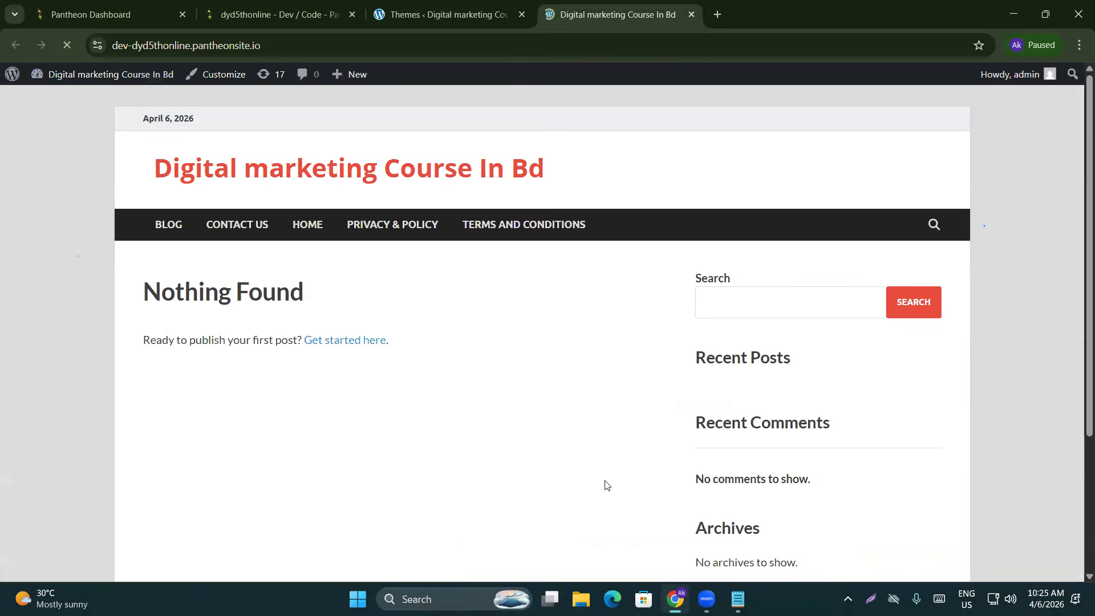
scroll(223, 495, "down", 2)
scroll(222, 495, "up", 2)
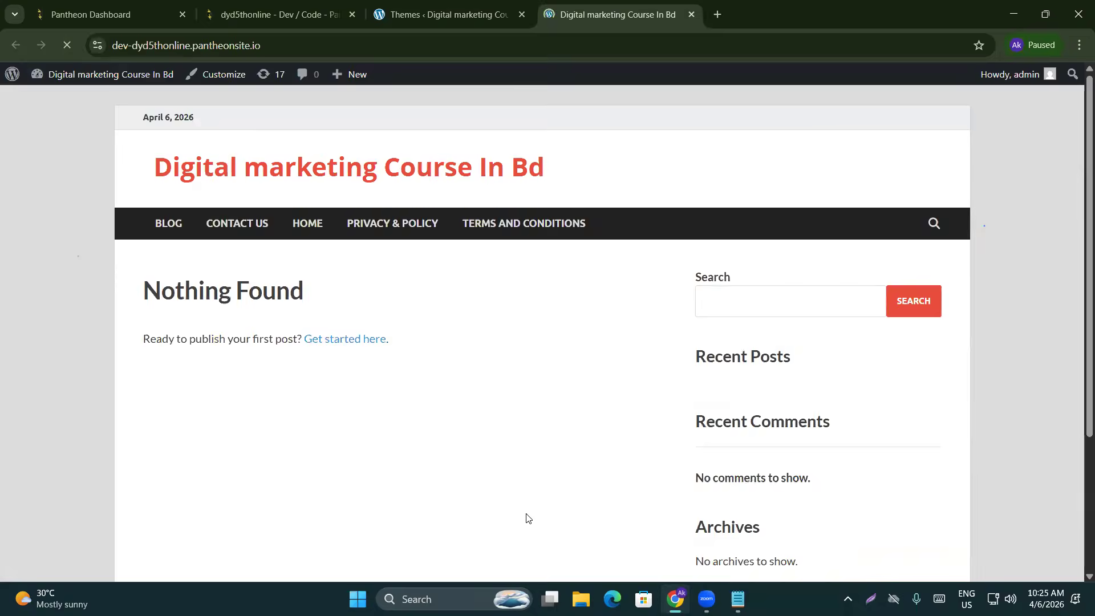
scroll(525, 520, "down", 3)
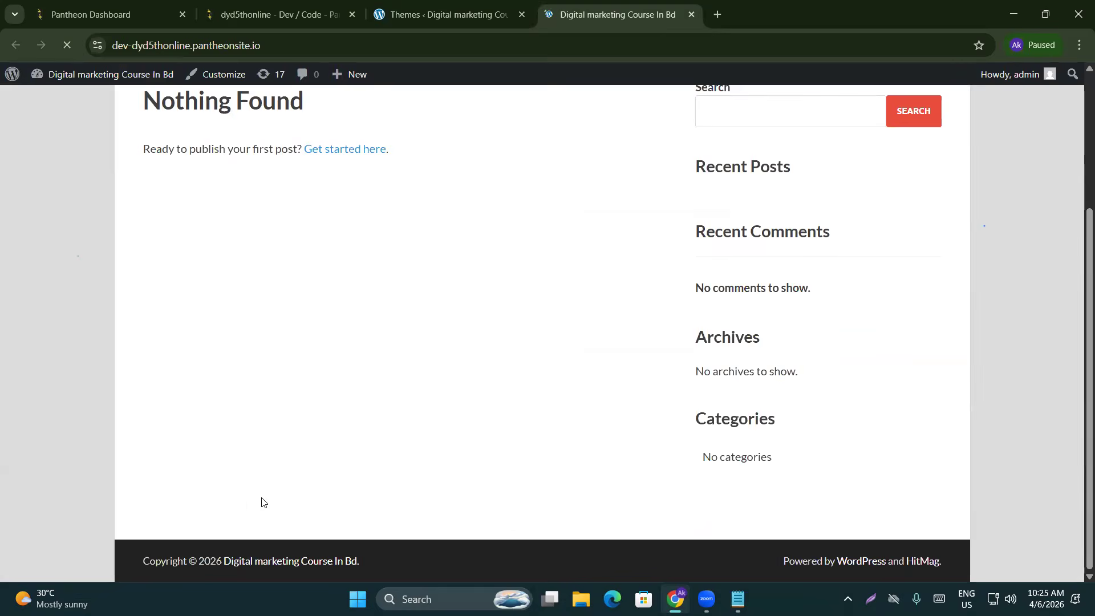
scroll(279, 504, "up", 4)
scroll(294, 479, "down", 3)
scroll(309, 469, "up", 2)
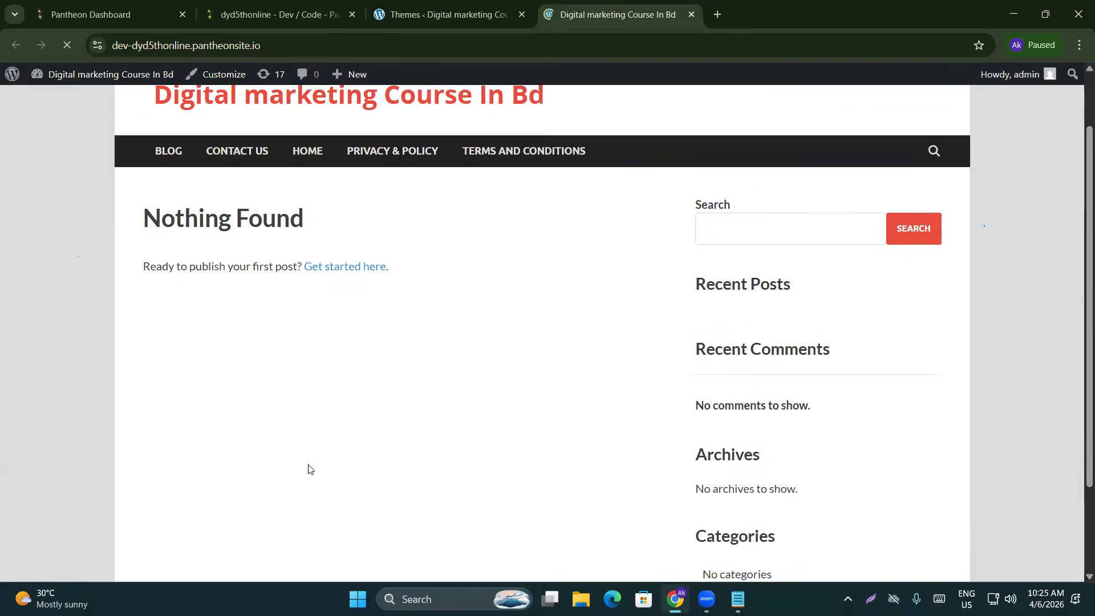
scroll(309, 469, "up", 1)
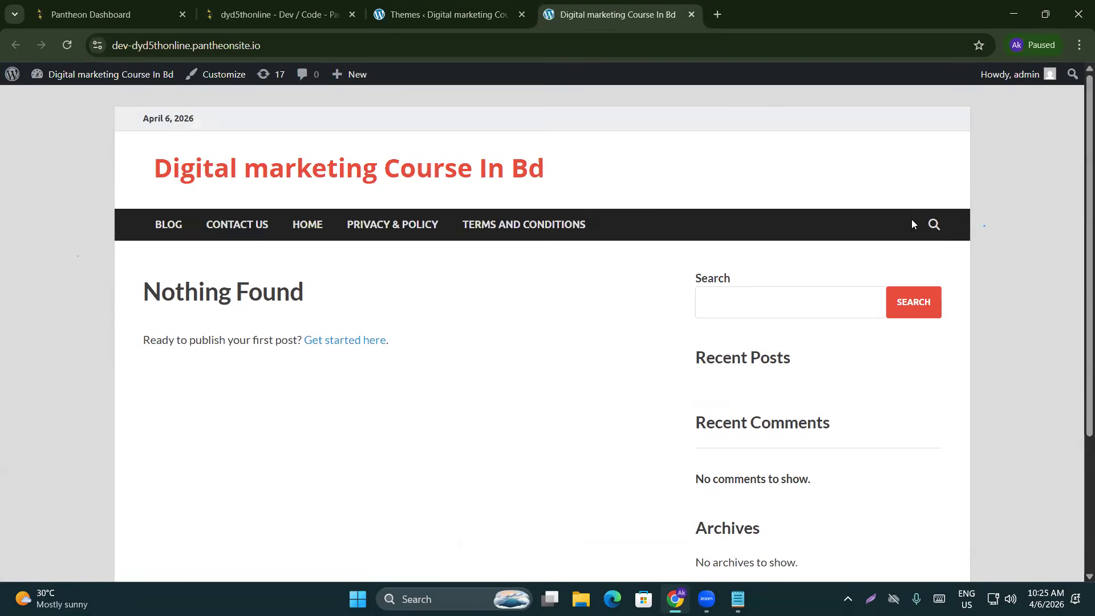
scroll(611, 377, "down", 3)
scroll(524, 429, "up", 3)
Go to Appearance > Menus in the admin, then bring up the live site tab
left_click(445, 14)
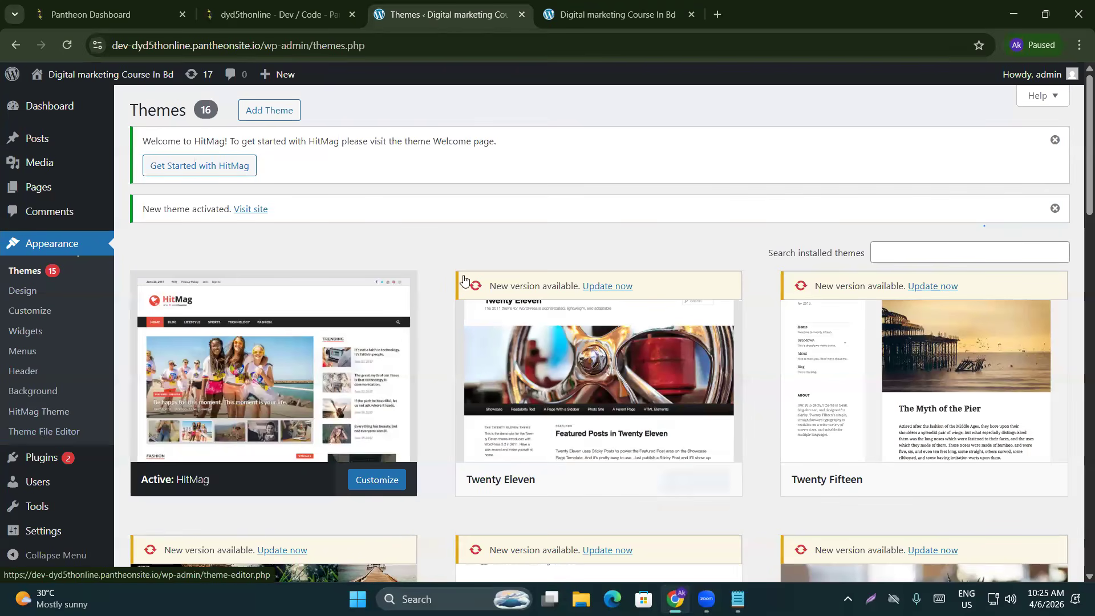
mouse_move(294, 402)
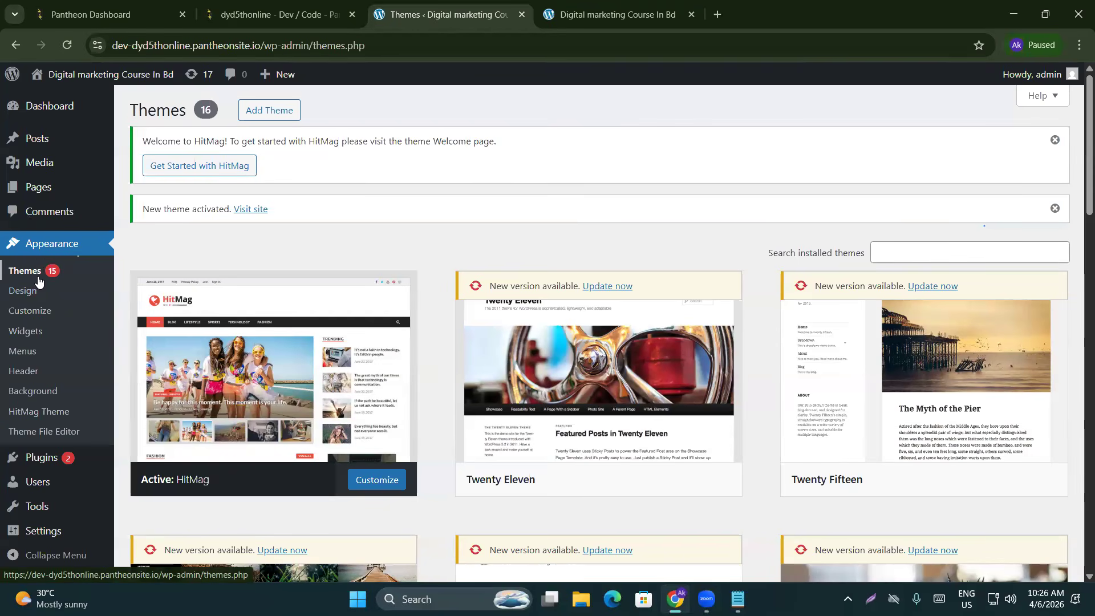
left_click(24, 352)
left_click(608, 14)
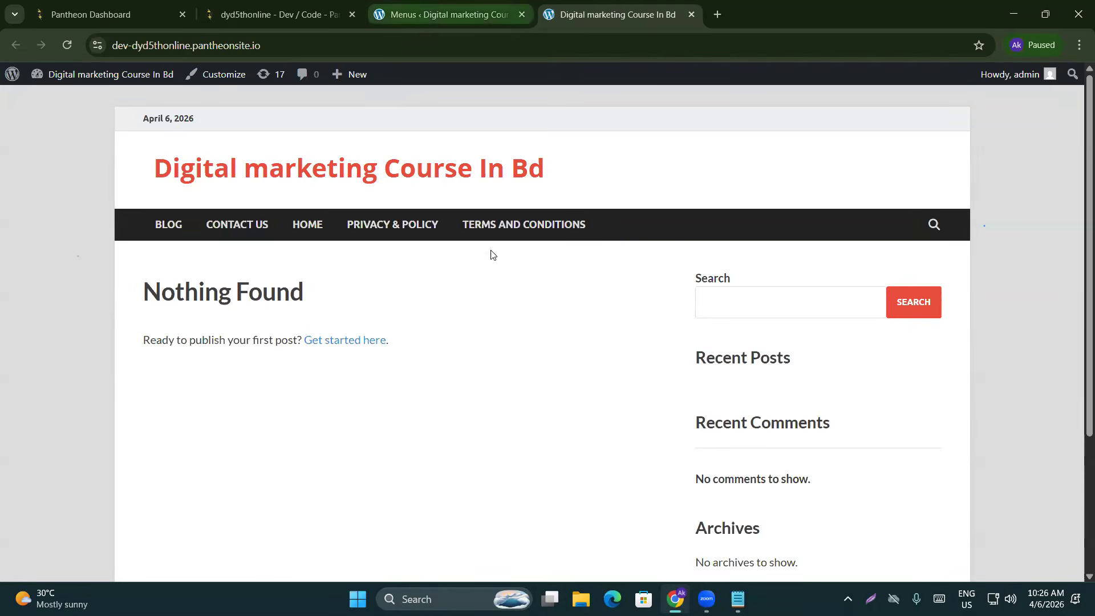
Name the new menu 'main menu', tick the Main Menu location, and create it
left_click(444, 14)
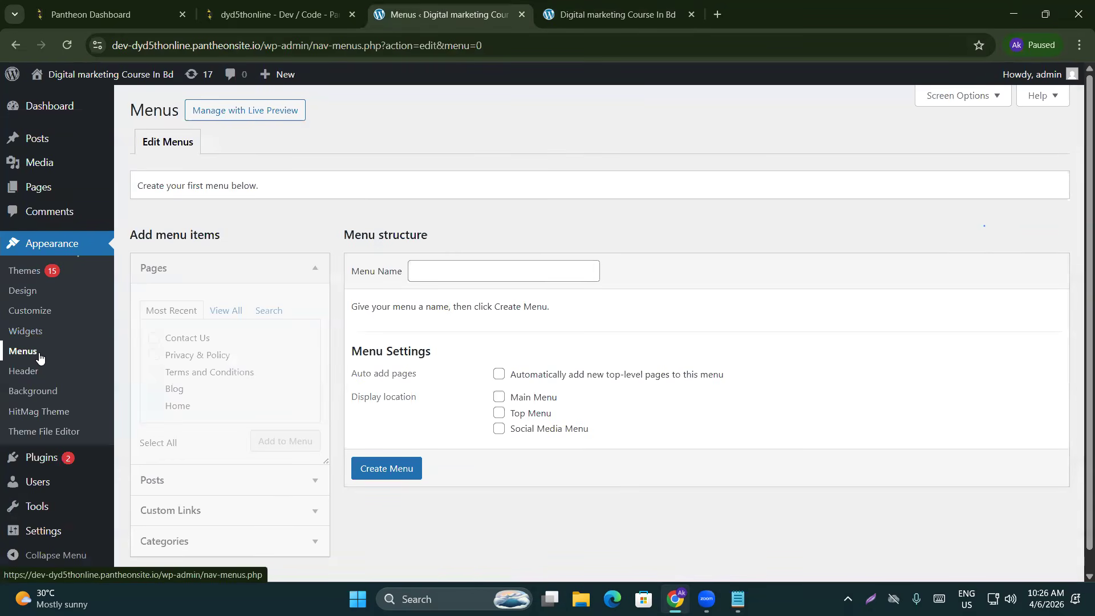
left_click_drag(353, 271, 401, 271)
left_click(445, 272)
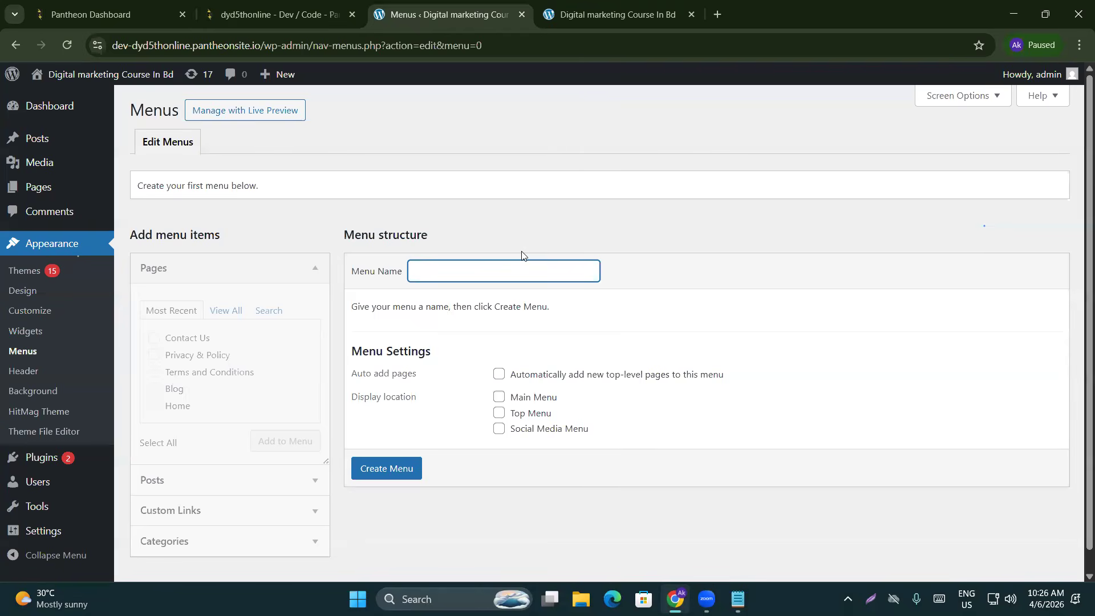
type("n m")
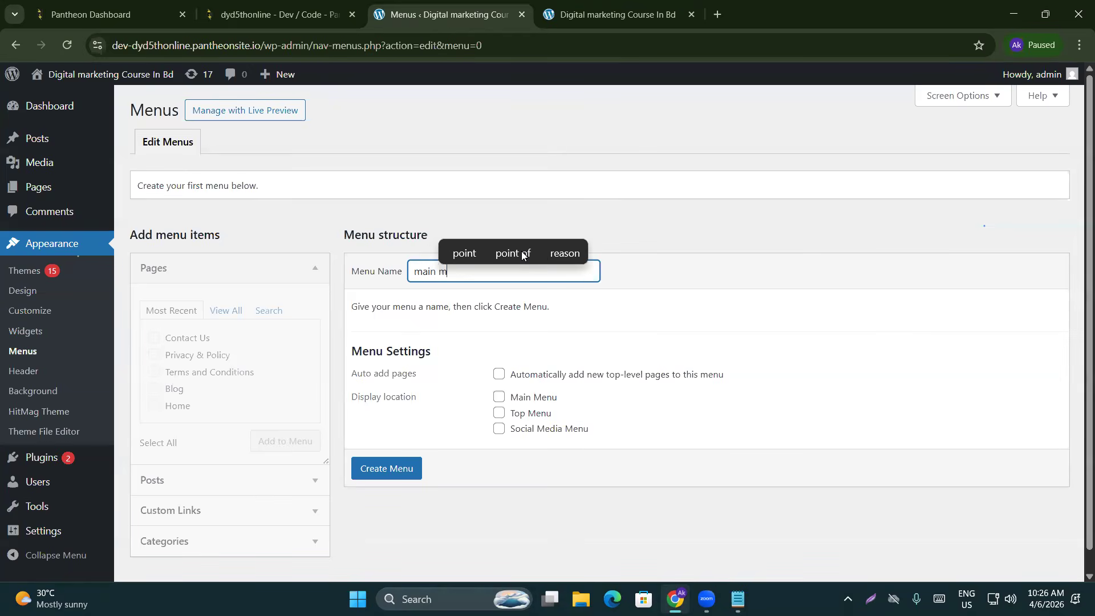
type("enu")
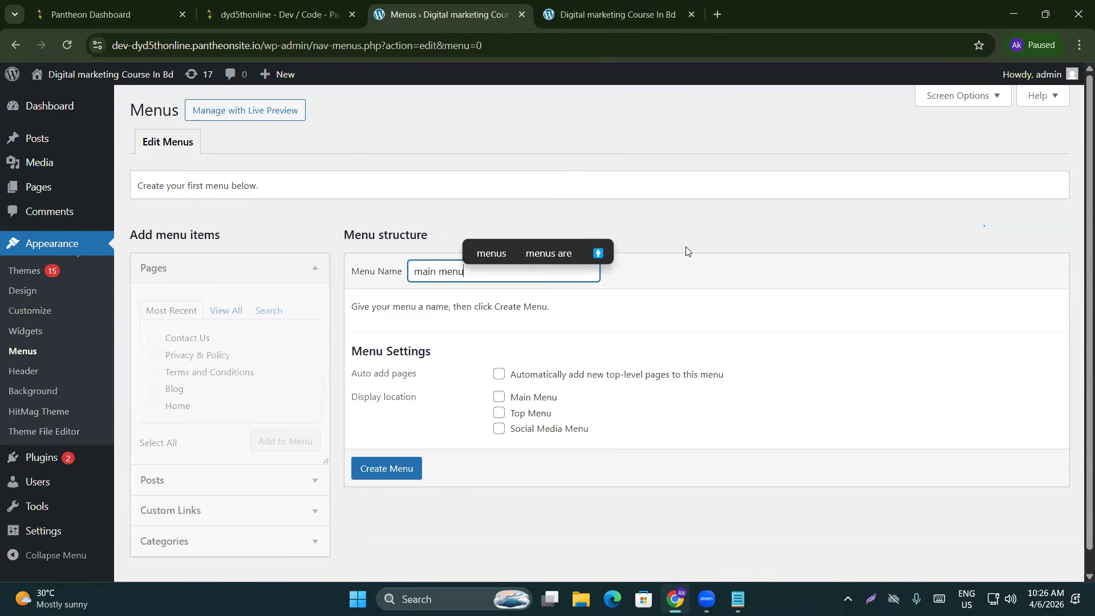
left_click(688, 250)
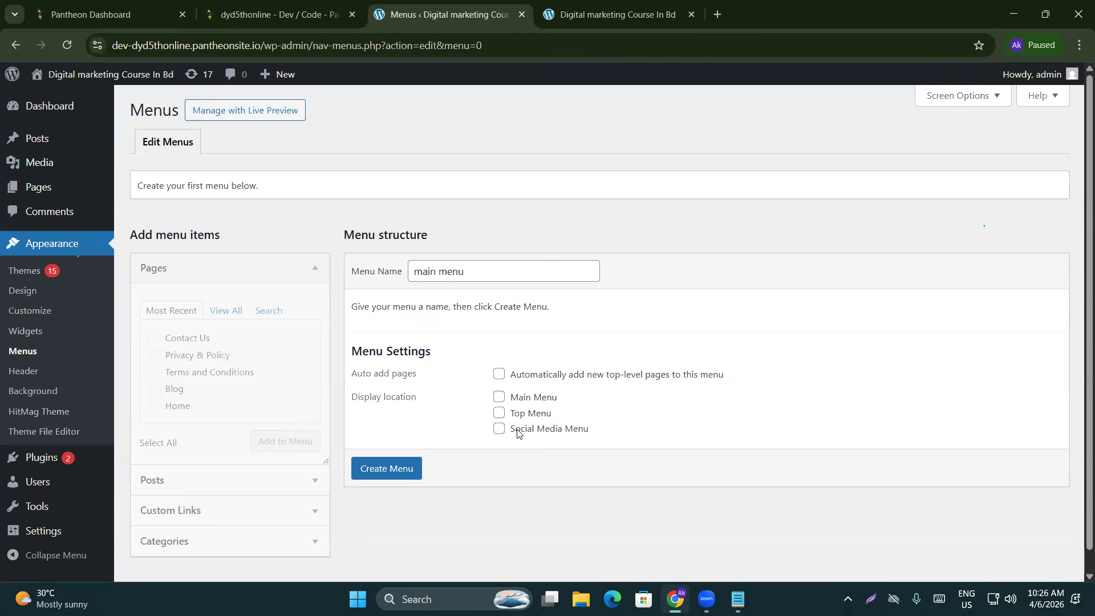
left_click(495, 402)
left_click(607, 14)
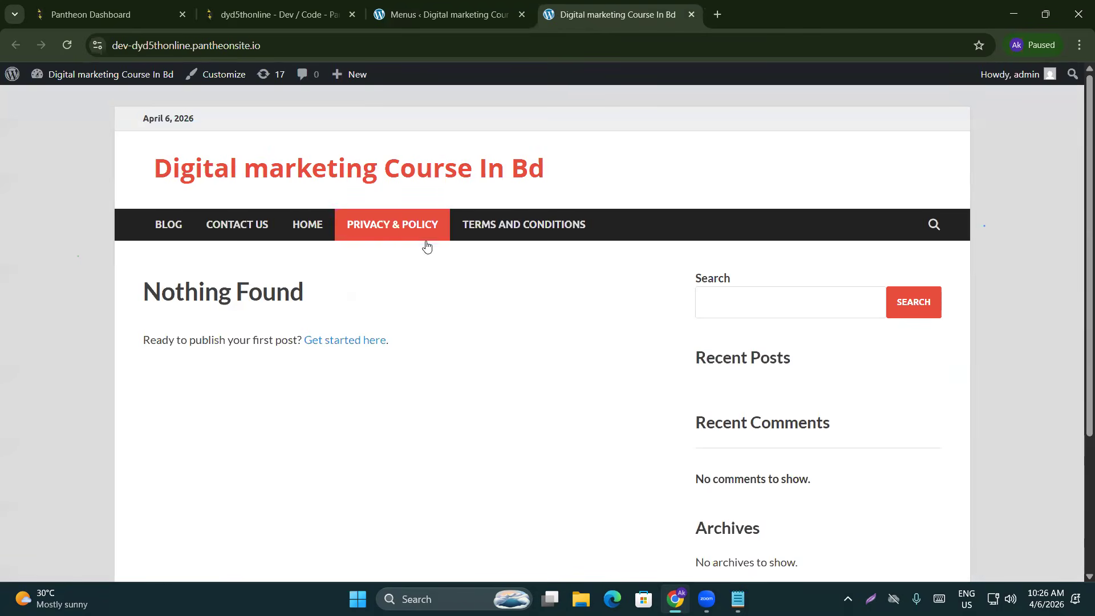
left_click(442, 14)
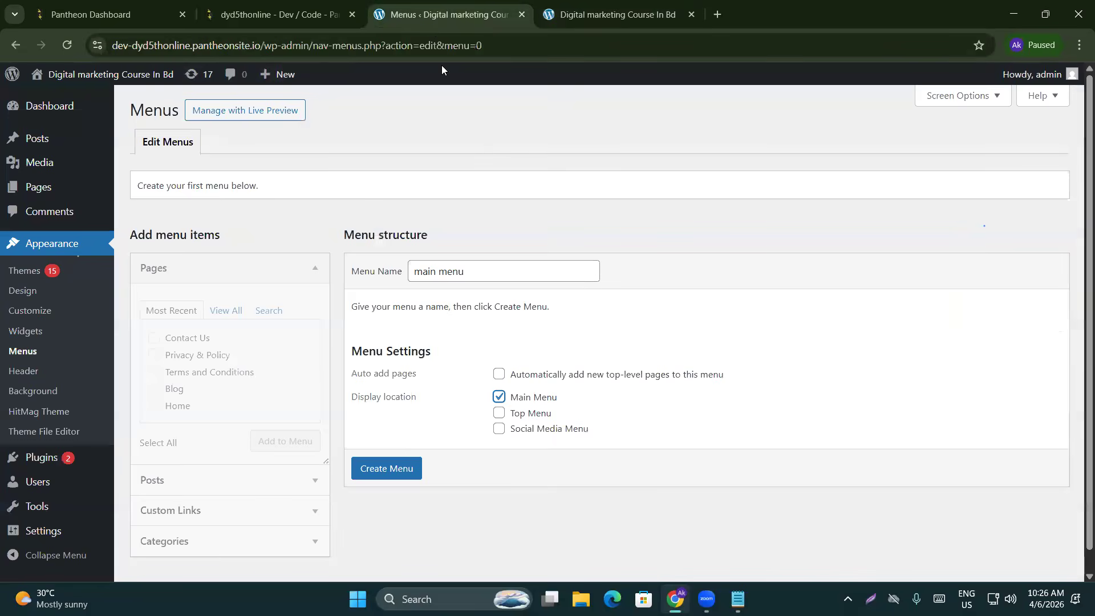
left_click(401, 461)
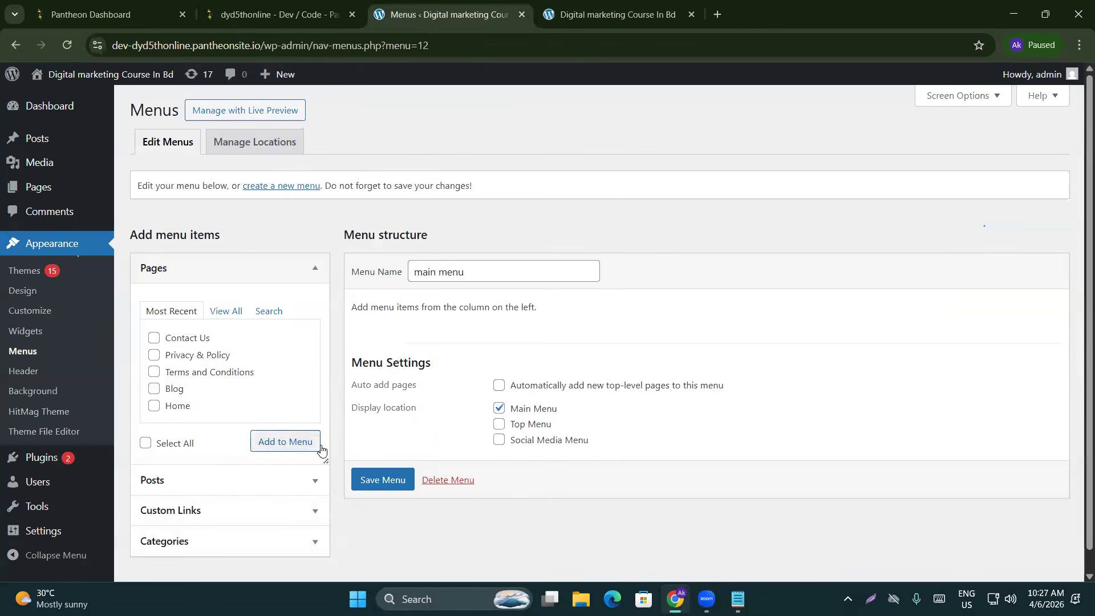
Add all five pages to the main menu and check the live site's navigation
scroll(445, 393, "down", 2)
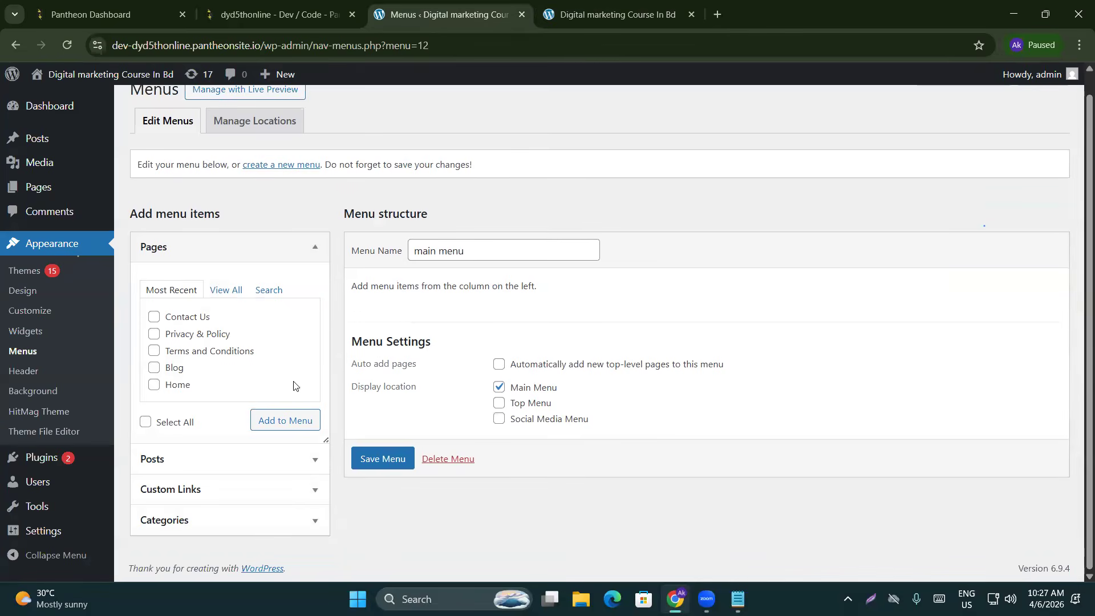
left_click(144, 422)
left_click(280, 432)
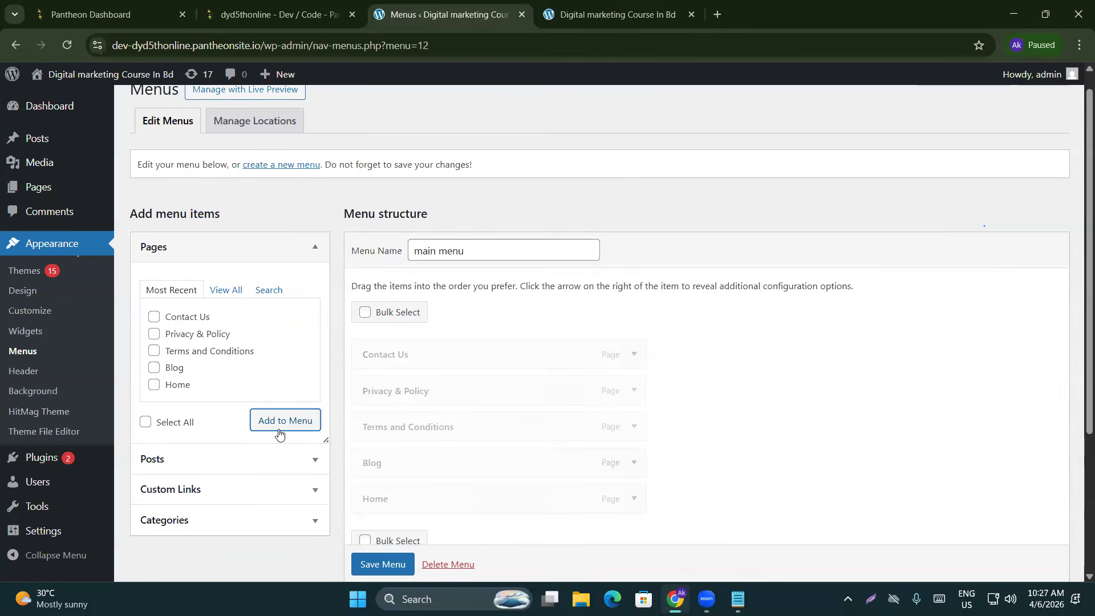
scroll(279, 433, "down", 3)
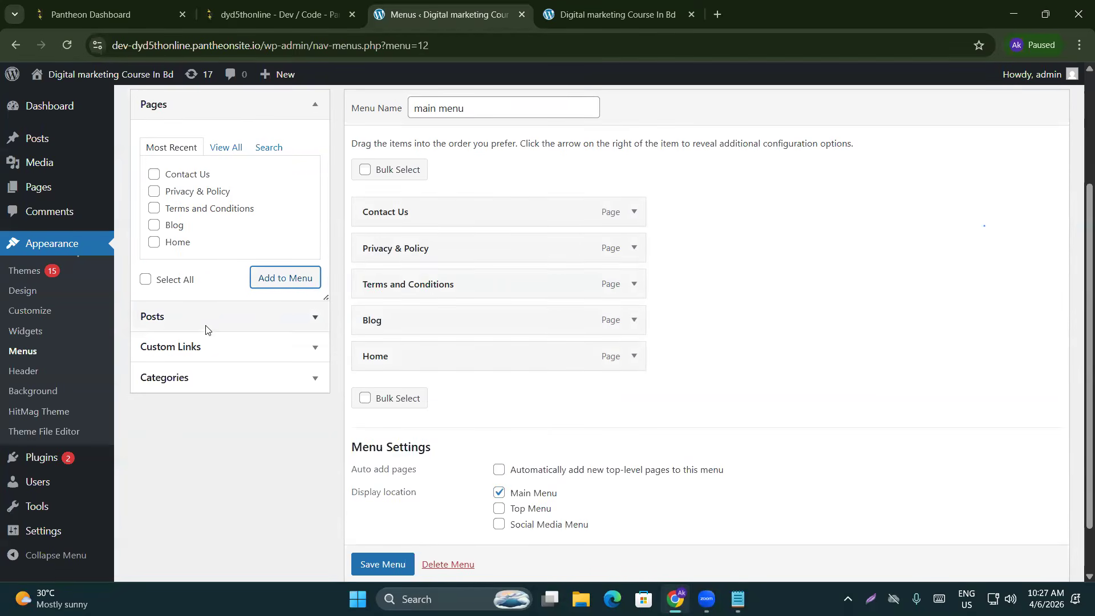
left_click(645, 4)
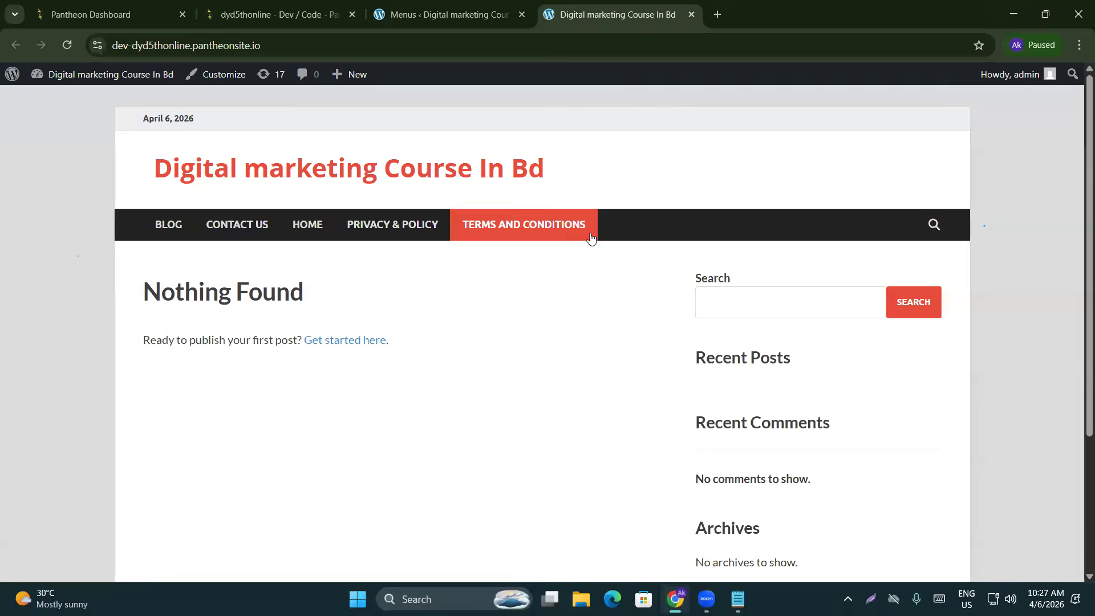
left_click(440, 18)
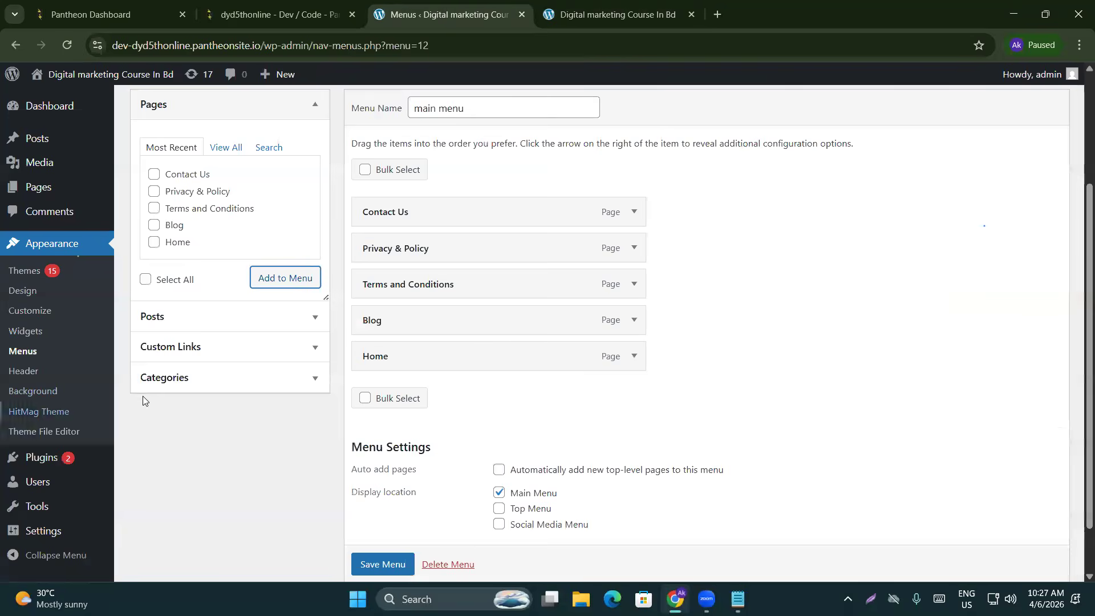
Add every post category except Uncategorized to the main menu
left_click(207, 381)
left_click(229, 242)
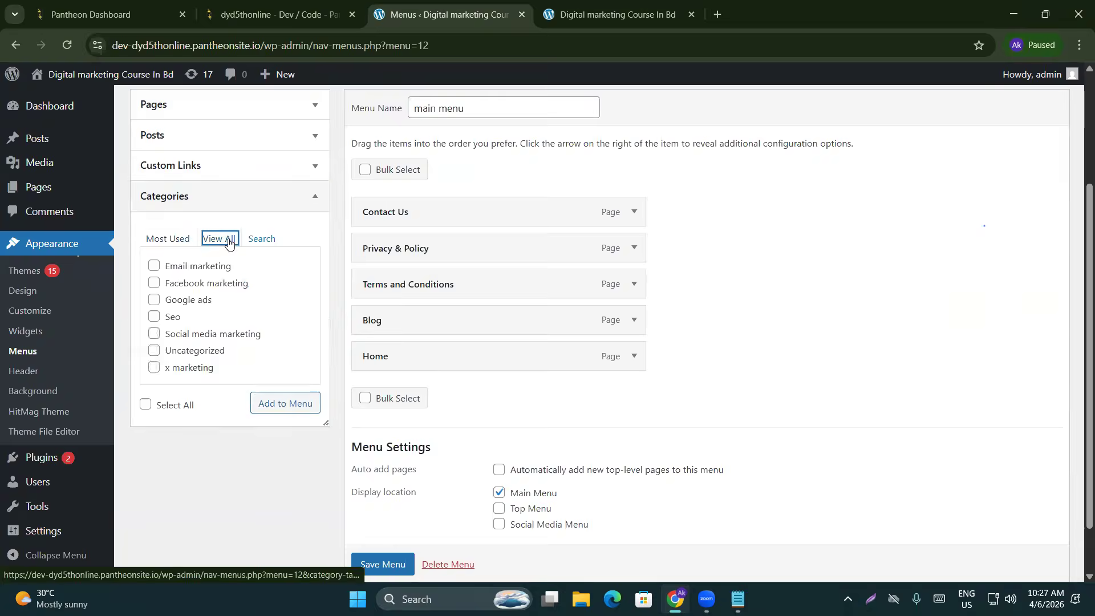
left_click(146, 405)
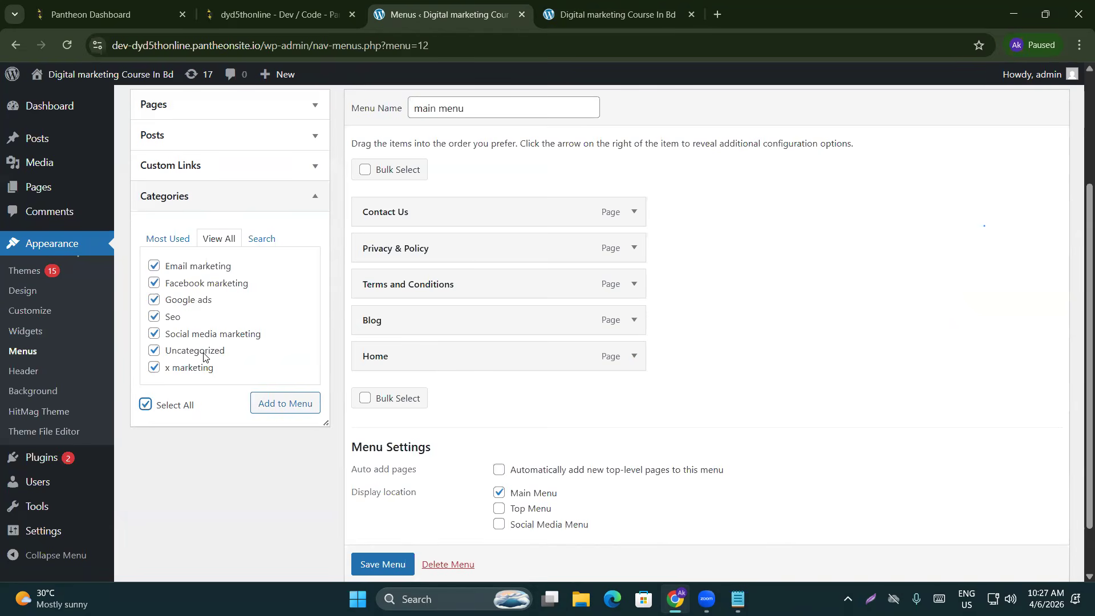
left_click(155, 351)
left_click(272, 404)
scroll(572, 291, "down", 4)
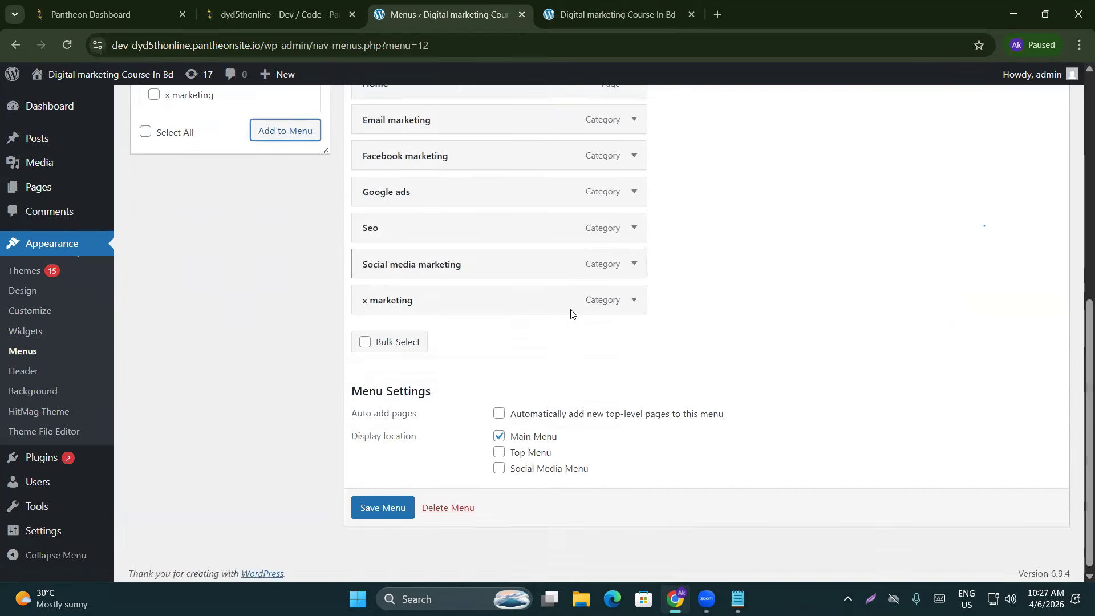
scroll(548, 345, "up", 3)
scroll(443, 206, "up", 3)
scroll(395, 376, "down", 3)
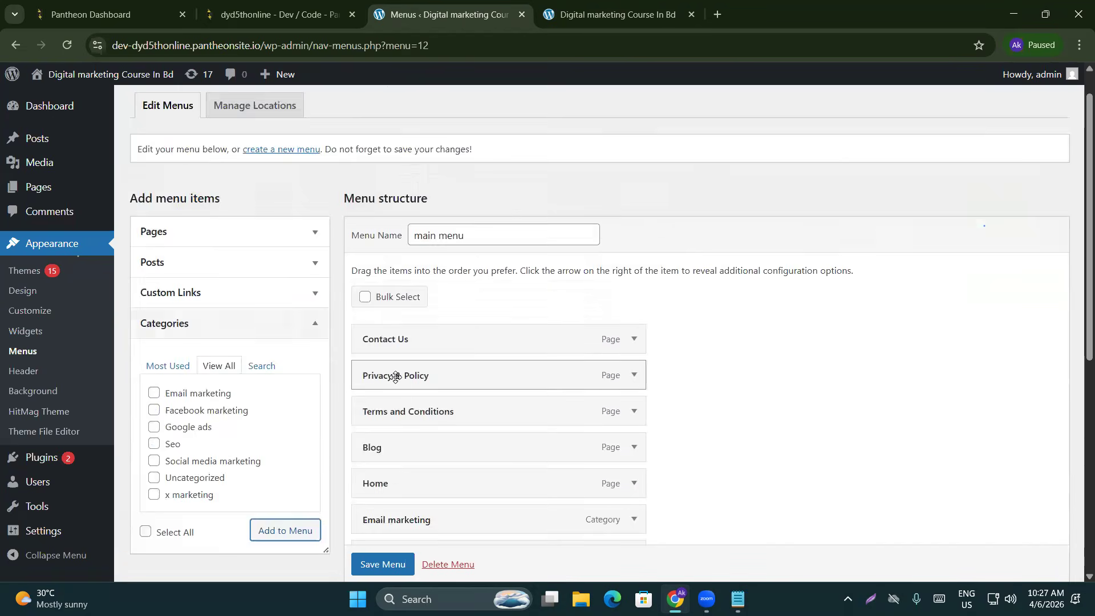
scroll(444, 299, "down", 2)
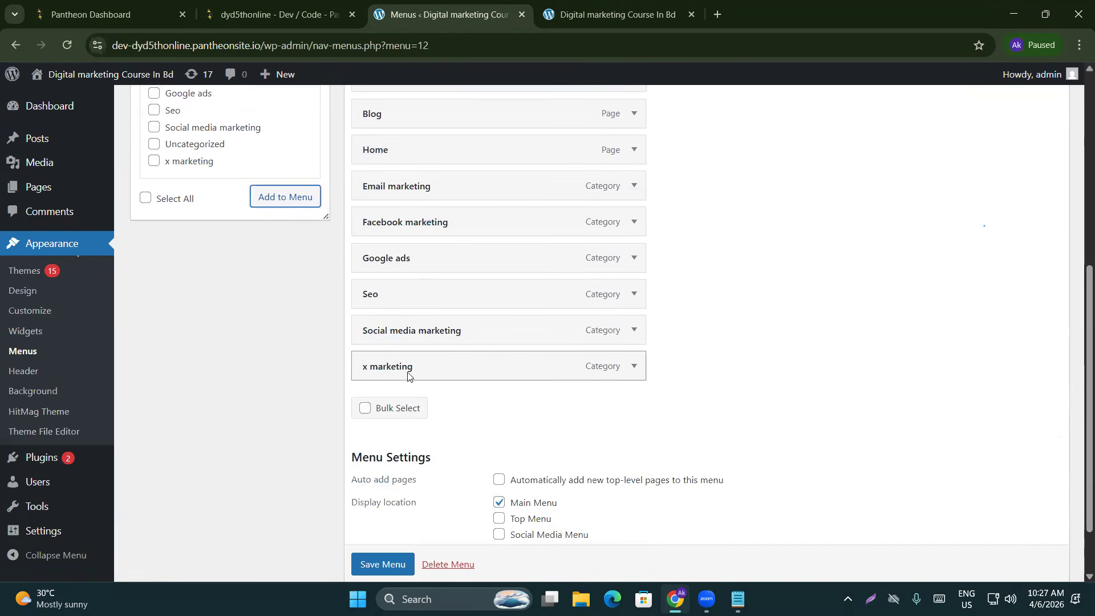
scroll(470, 323, "up", 1)
scroll(468, 334, "up", 1)
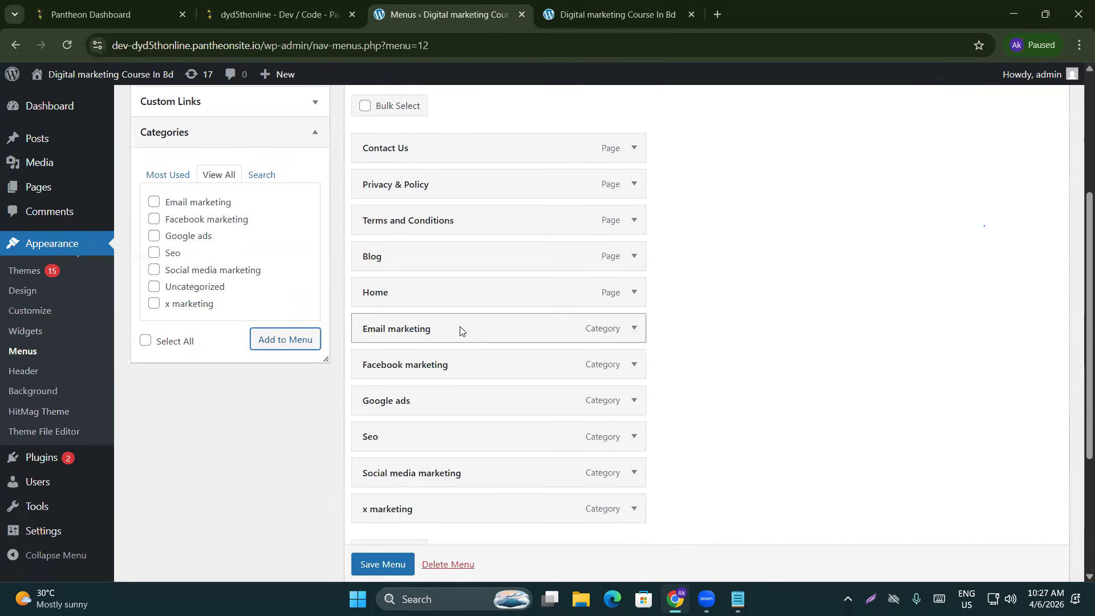
scroll(434, 291, "down", 2)
scroll(482, 291, "up", 1)
left_click(597, 5)
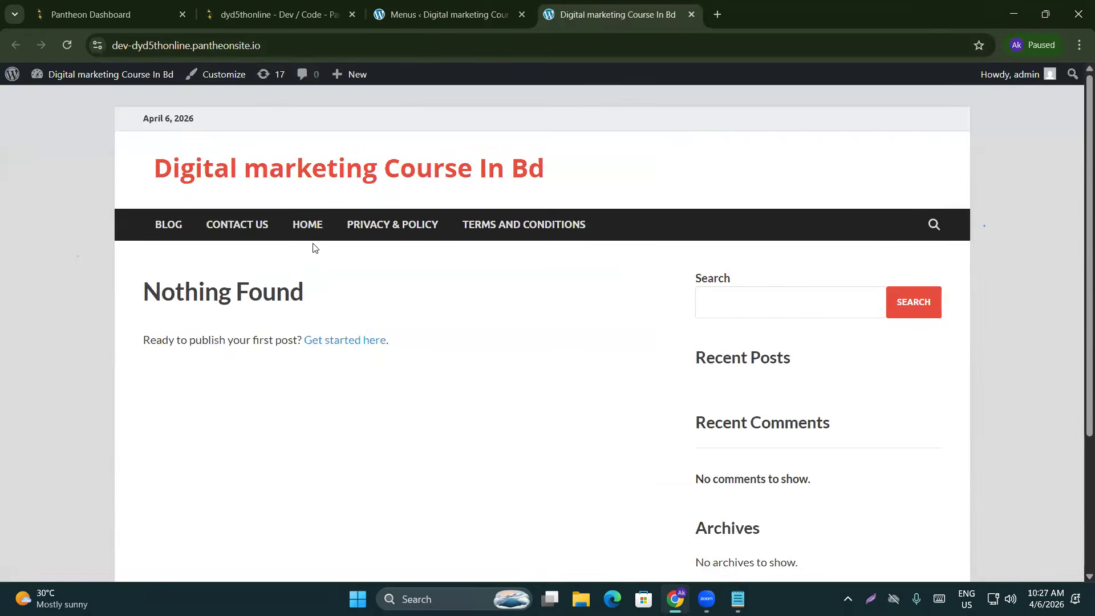
Reorder the menu: Home first, then Blog, Social media marketing and Facebook marketing
left_click(445, 15)
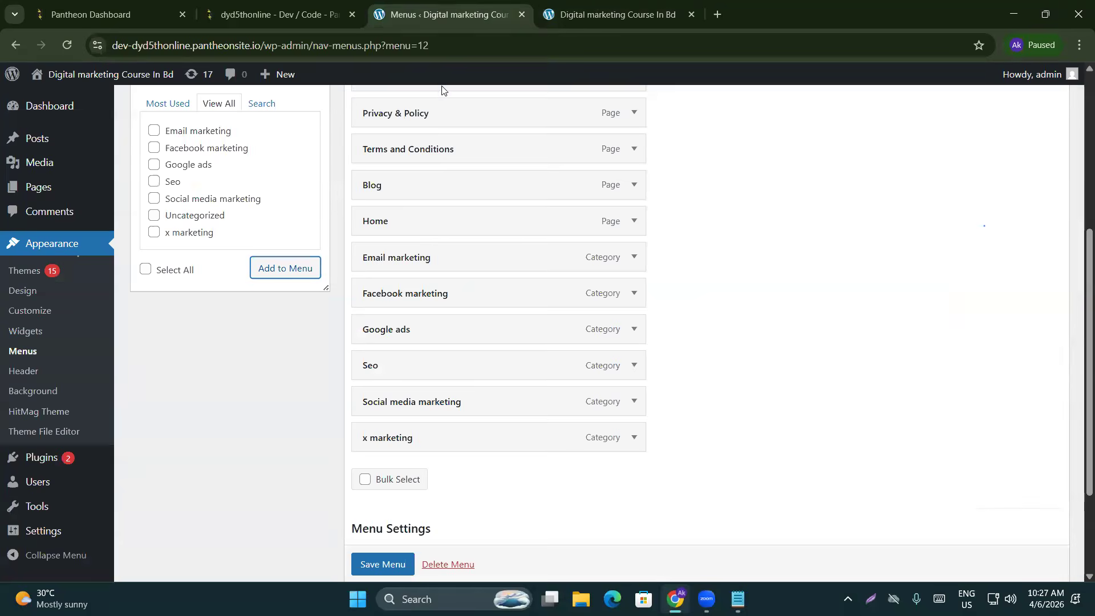
scroll(394, 322, "up", 2)
left_click_drag(433, 364, 426, 219)
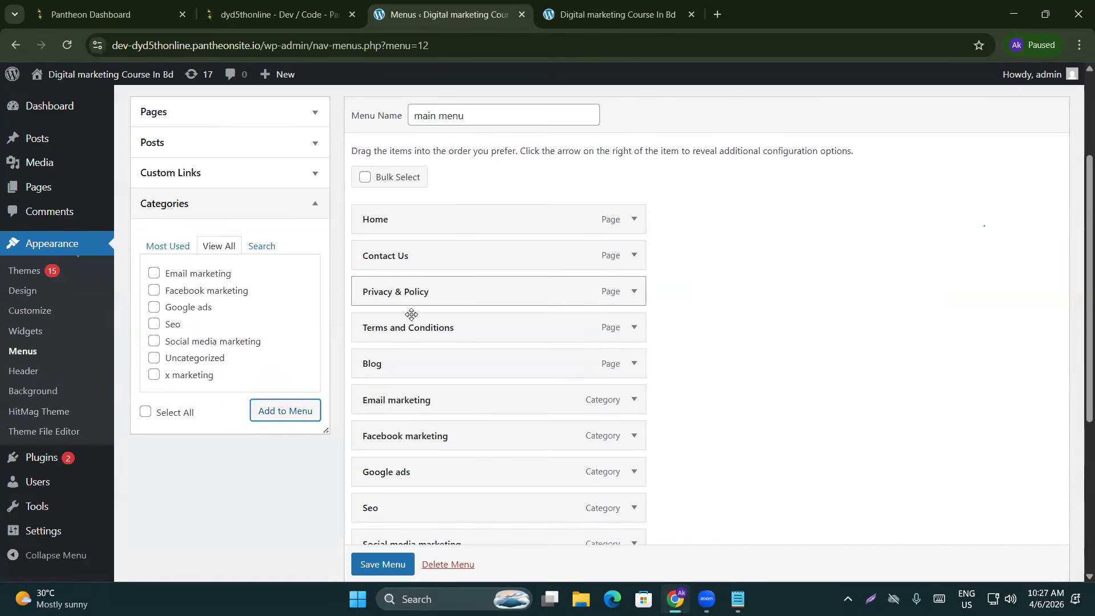
left_click_drag(420, 367, 422, 255)
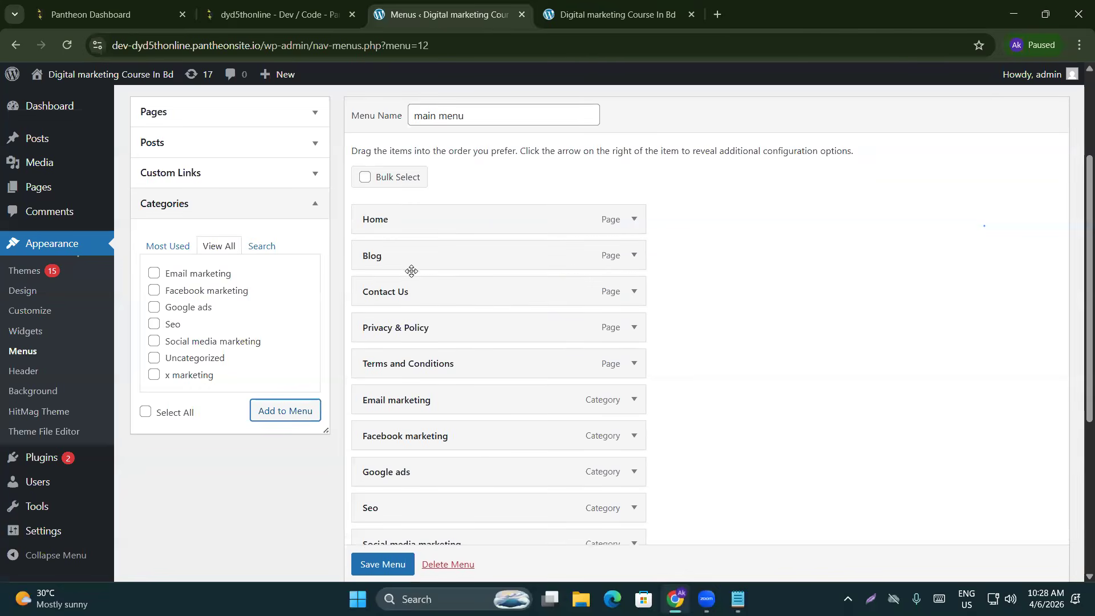
scroll(407, 302, "down", 1)
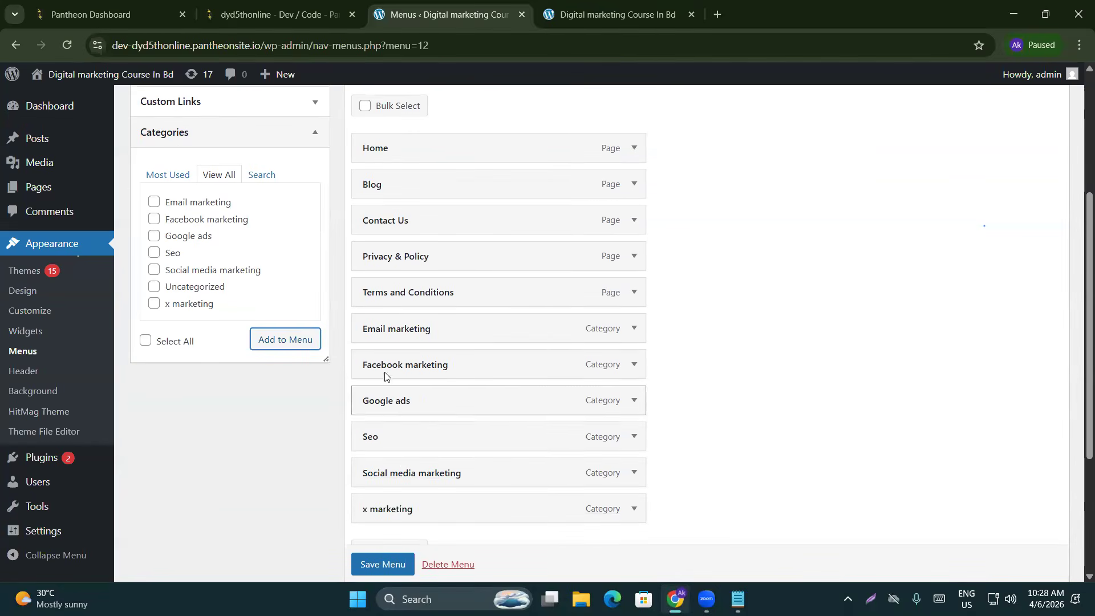
left_click_drag(410, 473, 412, 228)
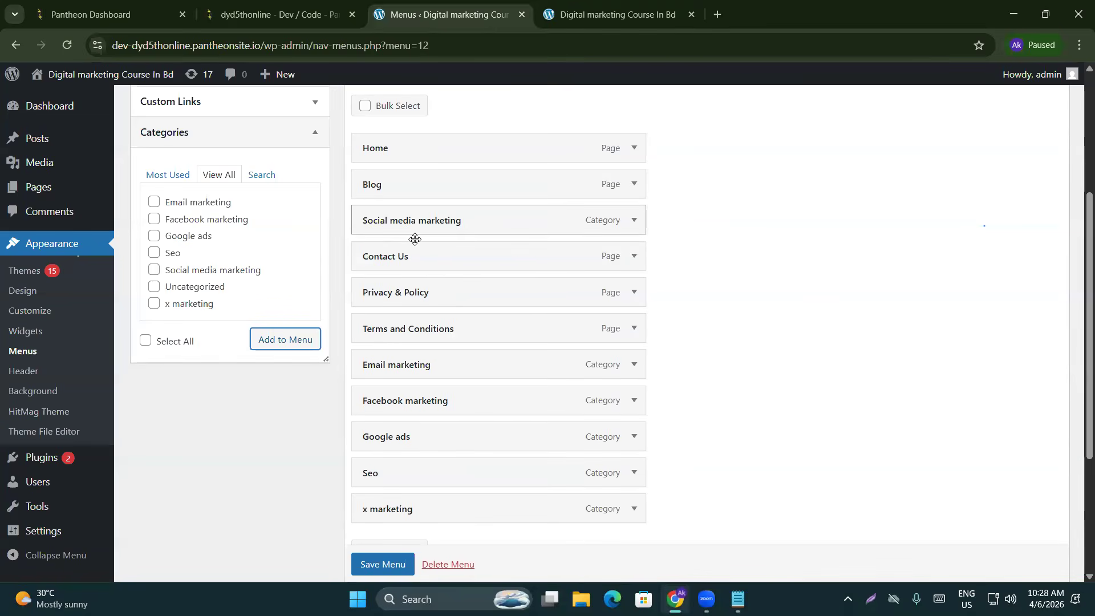
left_click_drag(423, 406, 422, 262)
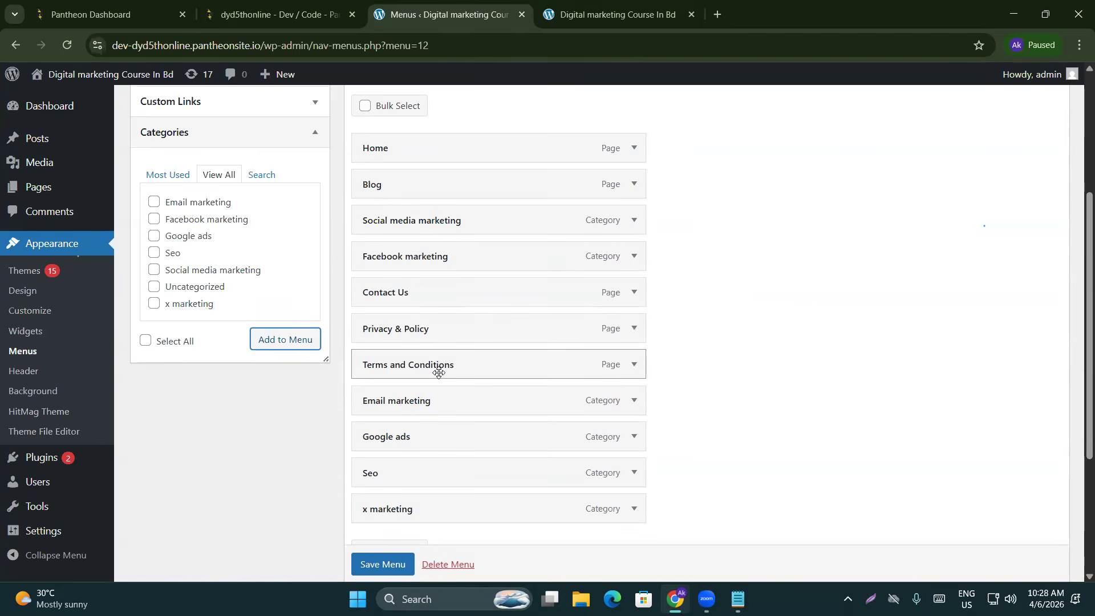
Move x marketing, Seo and Google ads above the remaining pages, then save the menu
scroll(436, 370, "down", 1)
left_click_drag(392, 441, 391, 224)
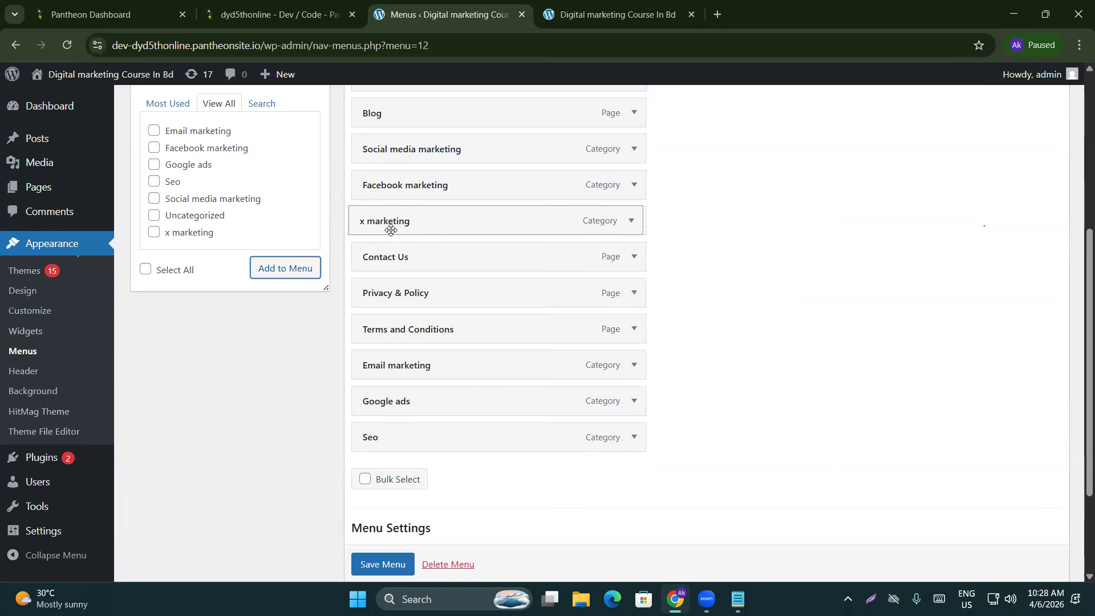
left_click_drag(393, 443, 386, 262)
left_click_drag(367, 439, 406, 289)
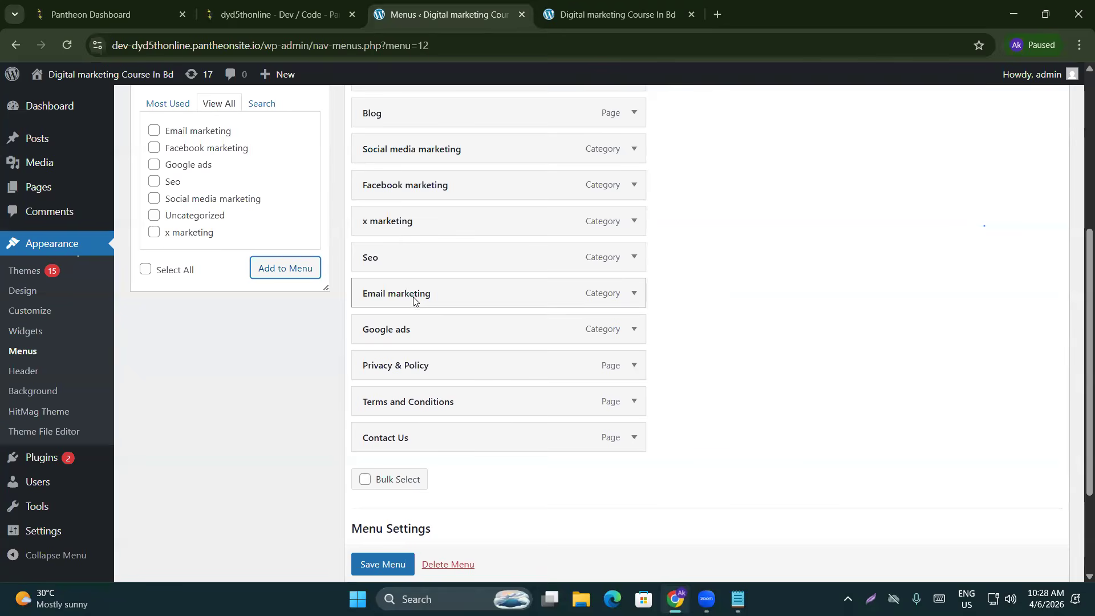
scroll(455, 388, "down", 2)
scroll(455, 388, "up", 7)
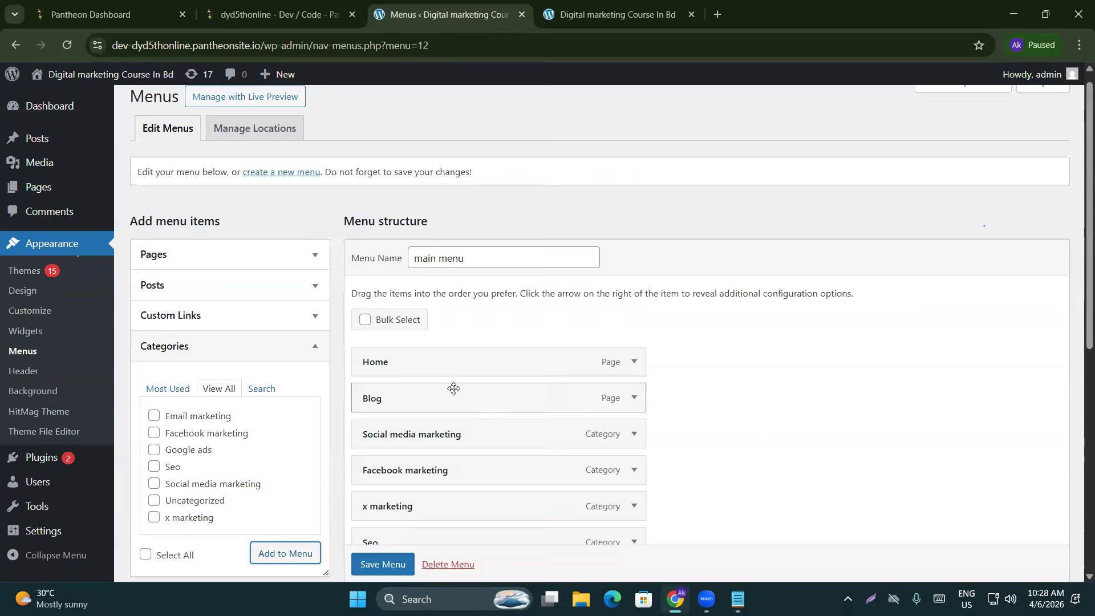
scroll(454, 386, "down", 7)
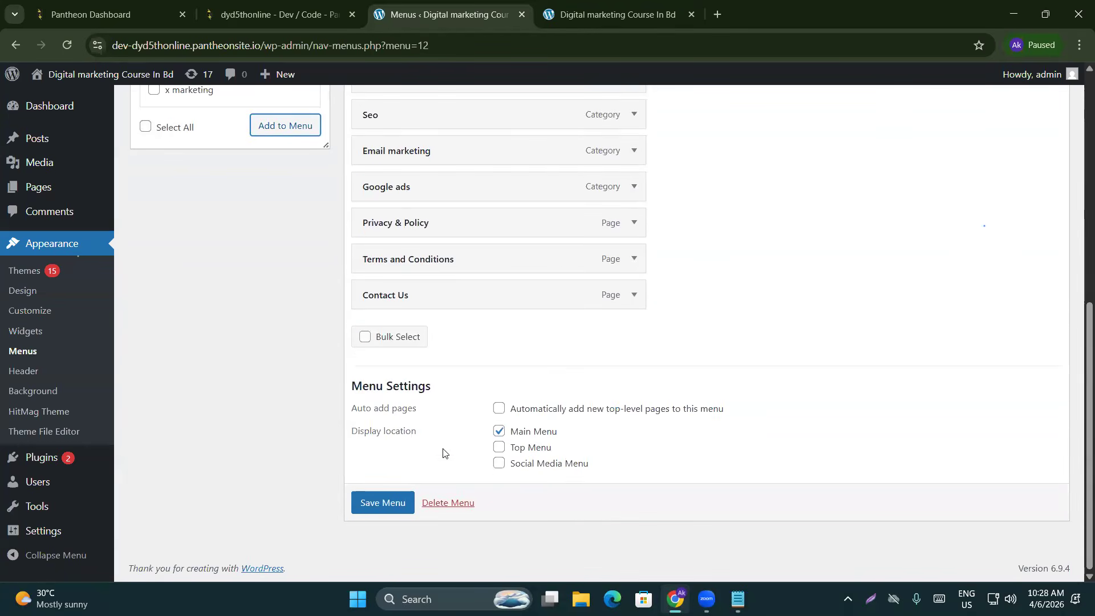
left_click(378, 504)
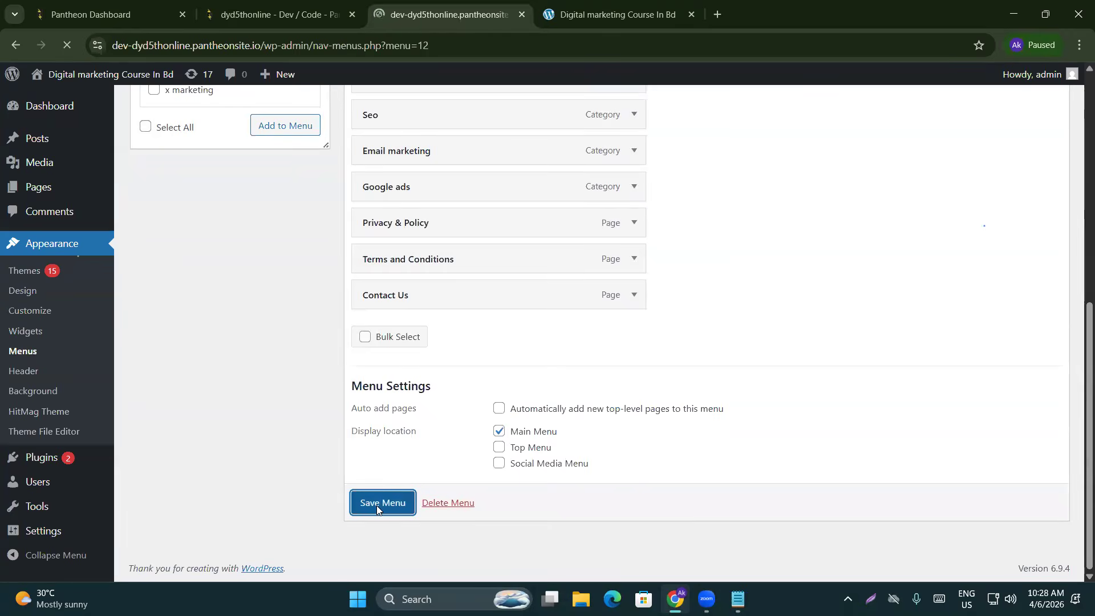
scroll(359, 311, "down", 3)
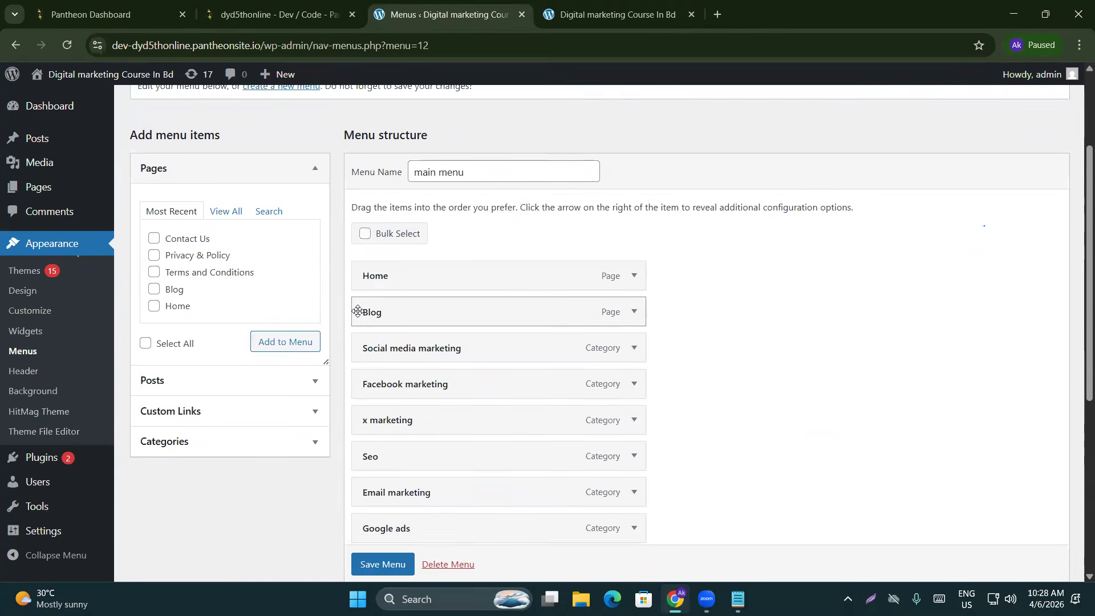
scroll(358, 311, "down", 1)
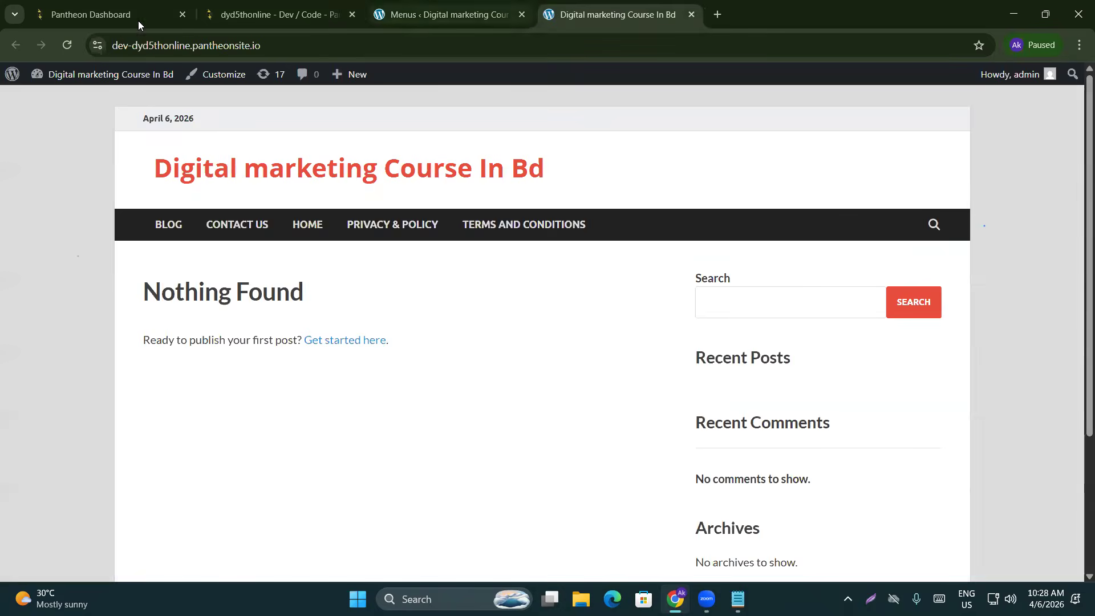
Reload the live site to show the new category menu items, then return to the menu editor
left_click(70, 52)
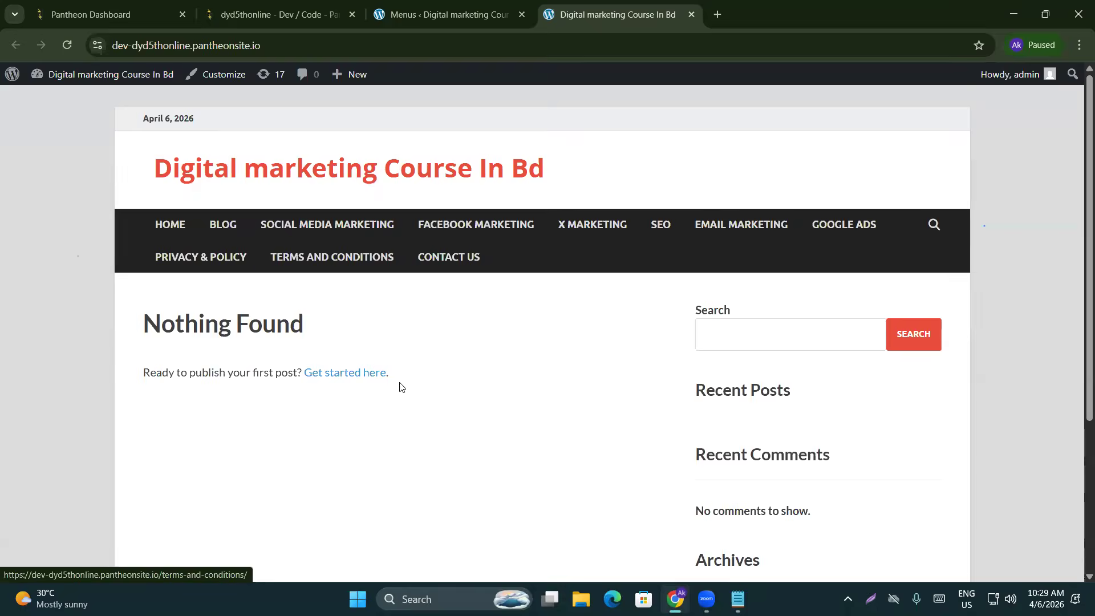
left_click(445, 14)
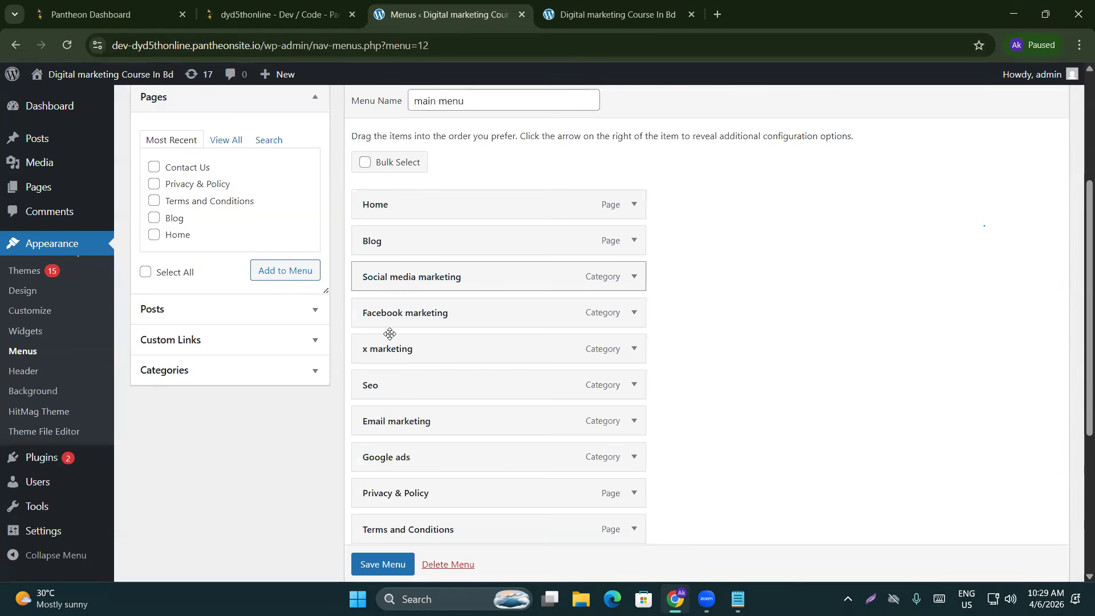
Indent an item under Social media marketing, save, and preview the dropdown on the live site
left_click_drag(386, 311, 421, 351)
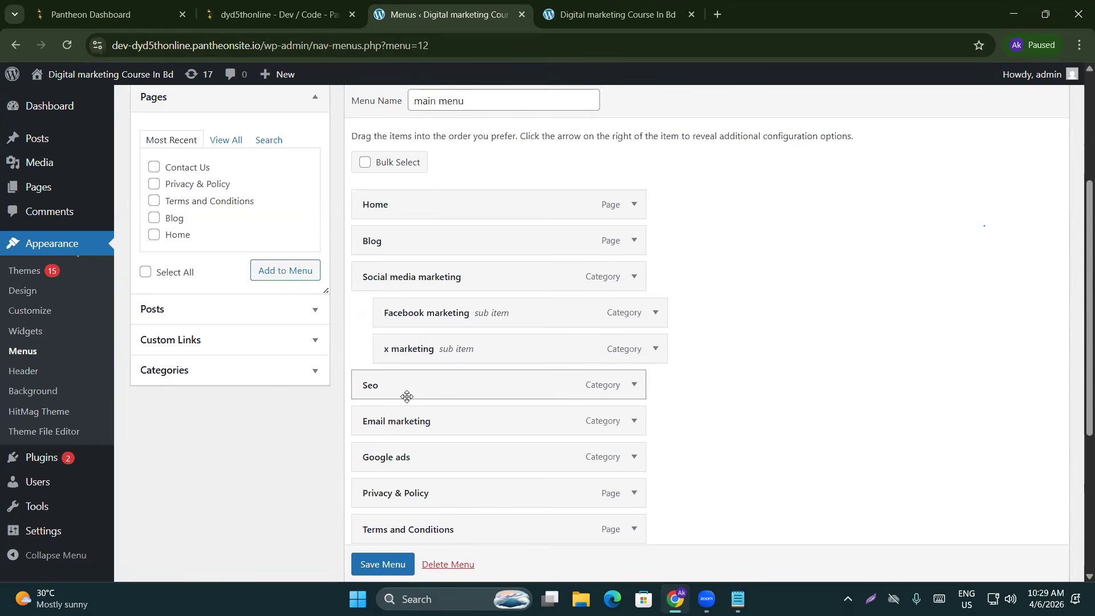
scroll(407, 396, "down", 5)
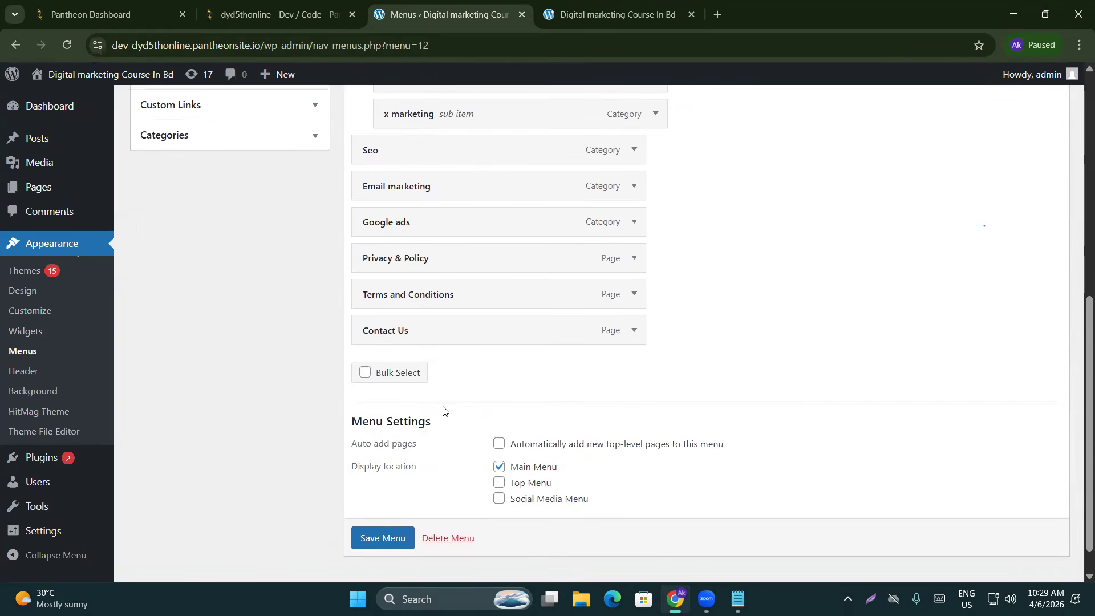
left_click(374, 504)
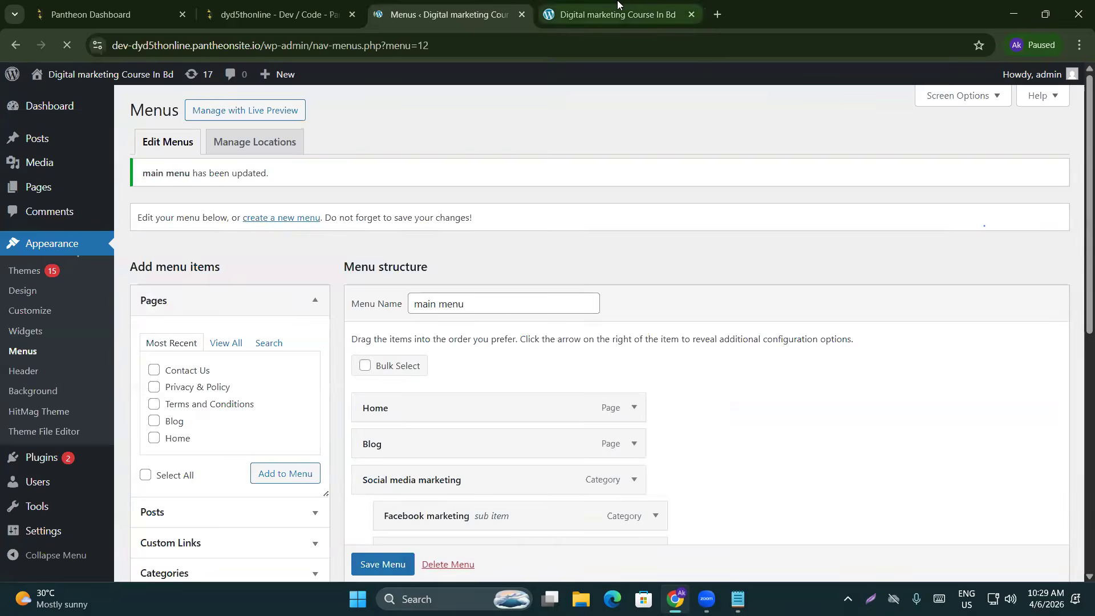
left_click(618, 7)
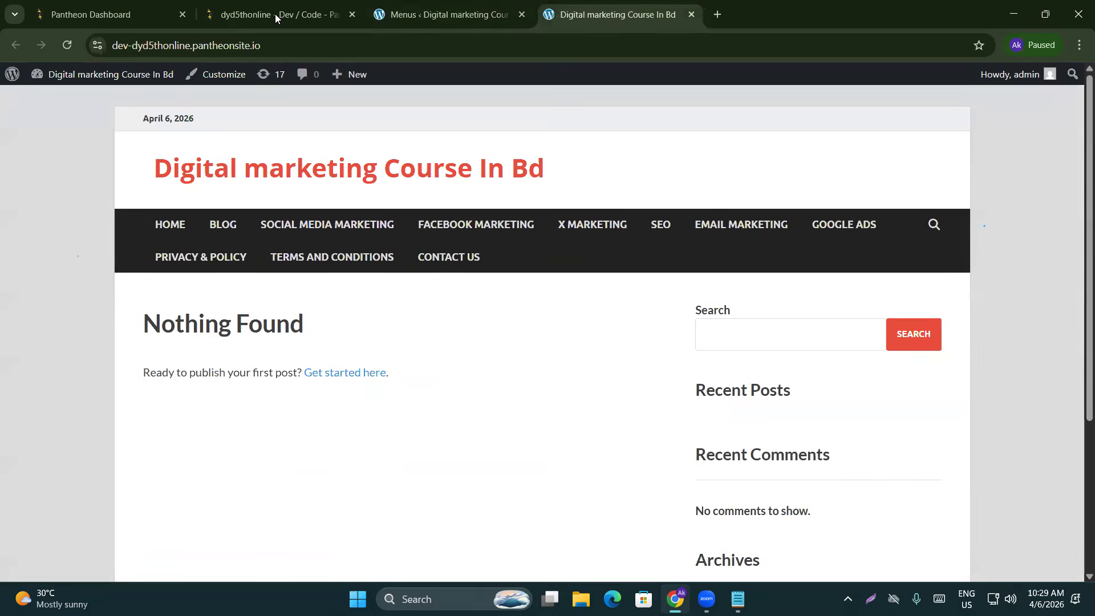
left_click(67, 46)
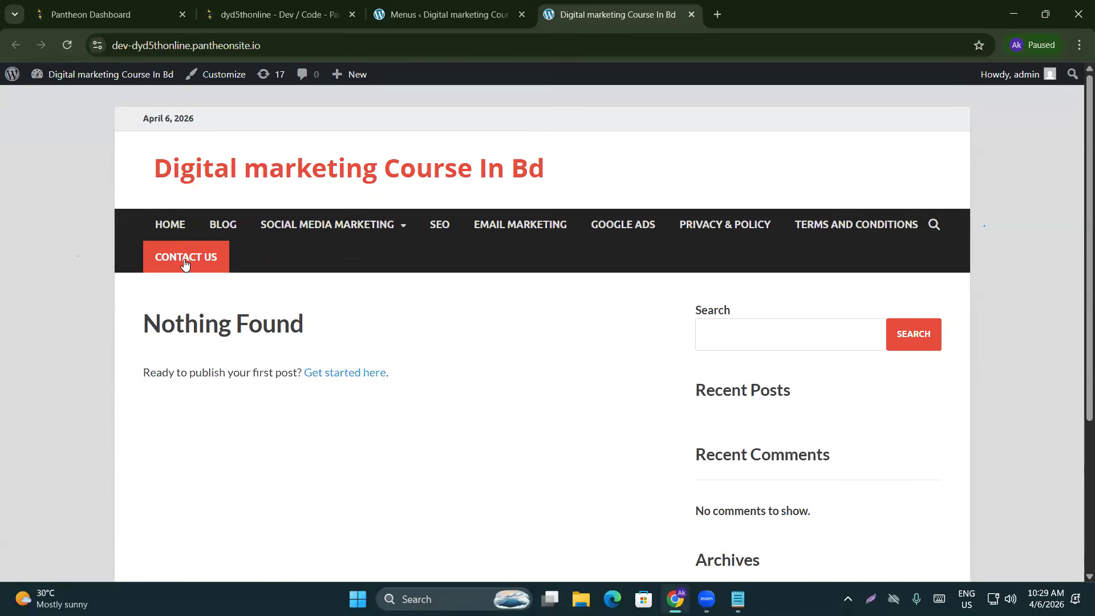
mouse_move(283, 231)
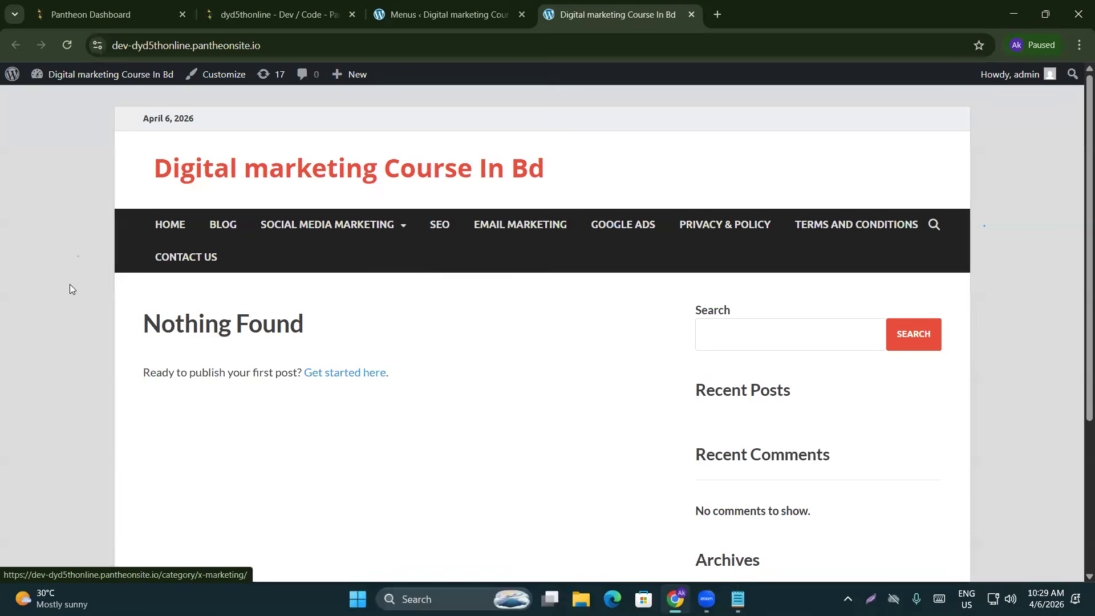
mouse_move(363, 225)
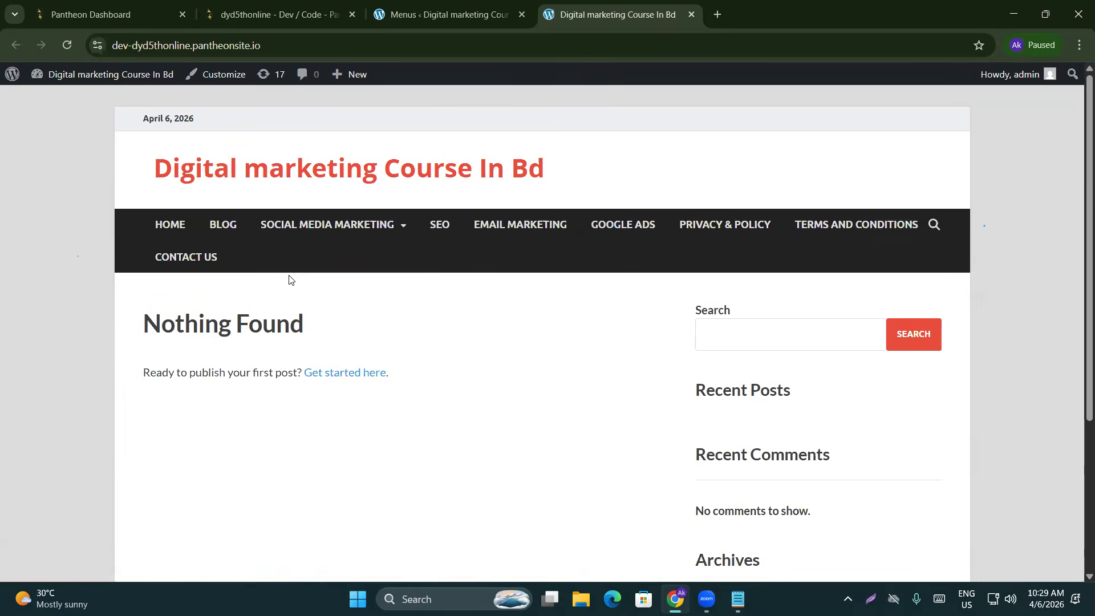
Nest Google ads and x marketing into place, save the menu, and reload the live site
left_click(422, 6)
scroll(665, 408, "down", 6)
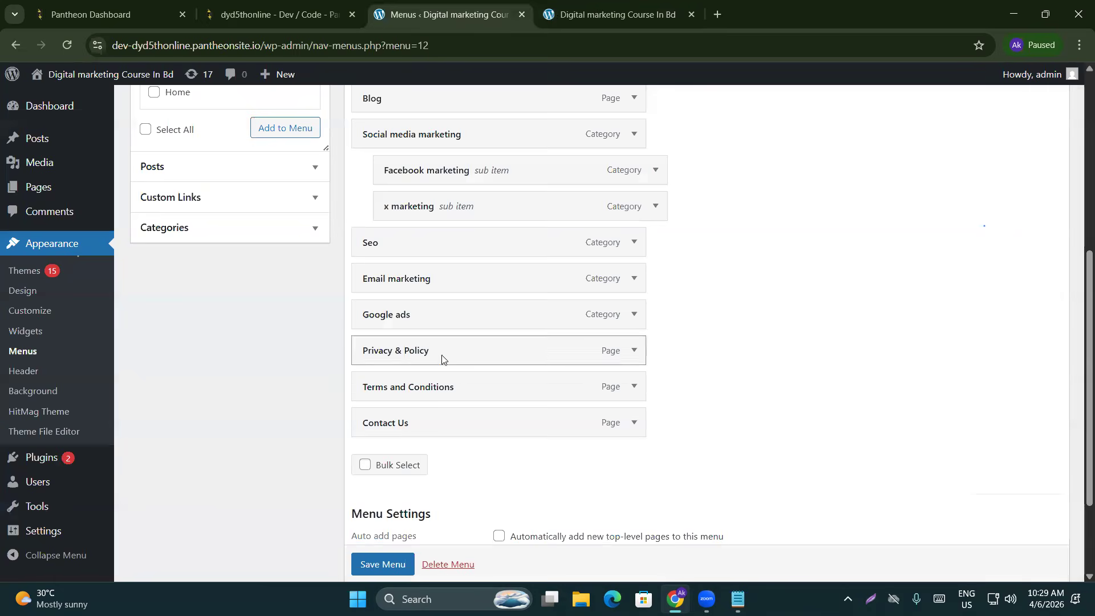
scroll(343, 394, "up", 1)
left_click_drag(467, 392, 429, 317)
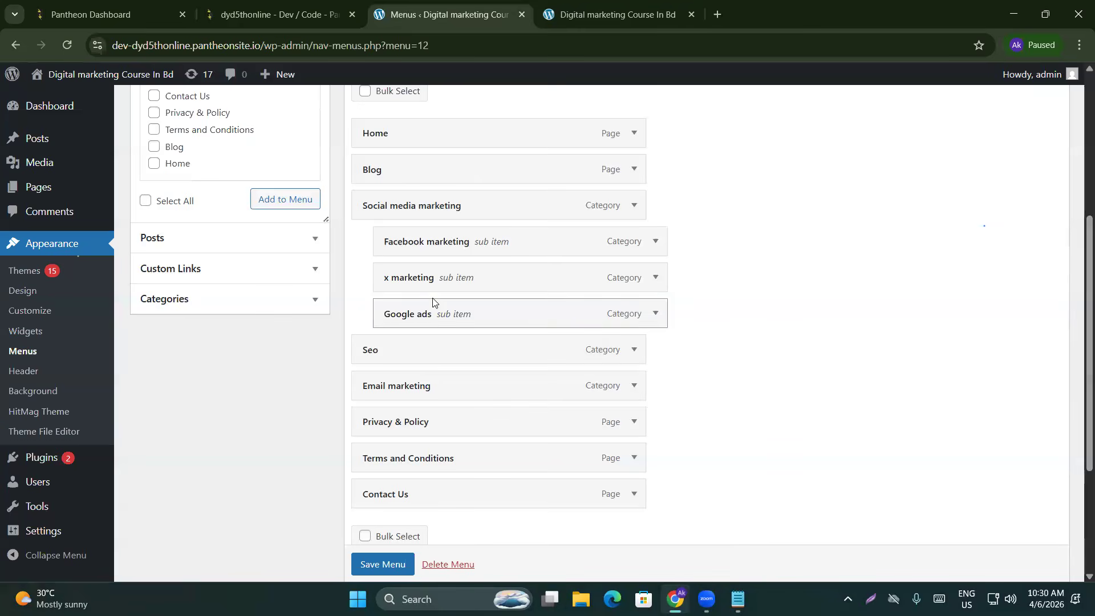
left_click_drag(424, 277, 450, 275)
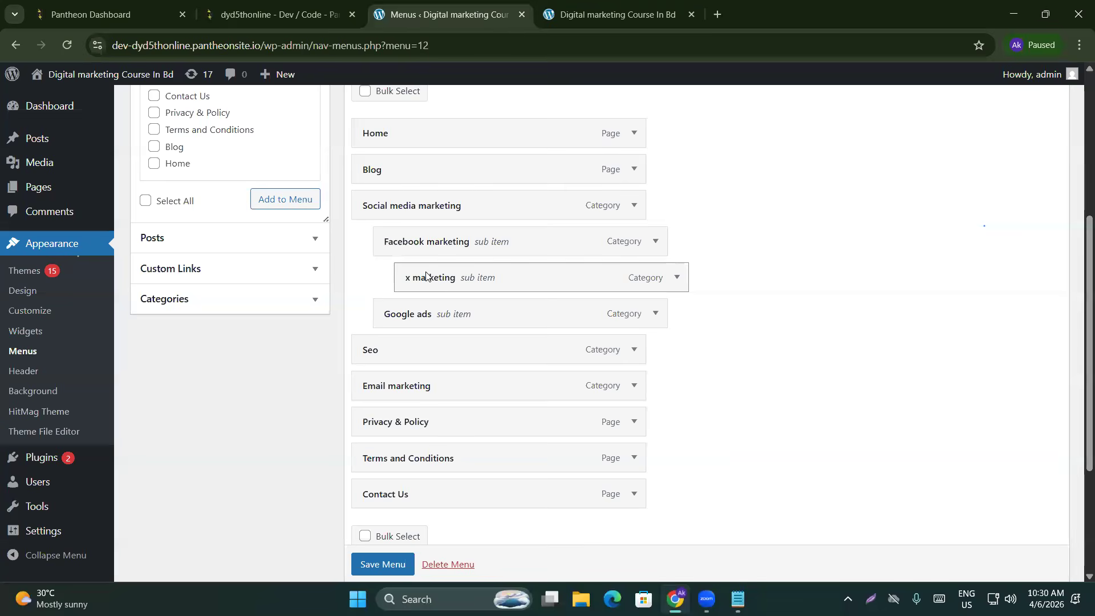
scroll(433, 274, "down", 4)
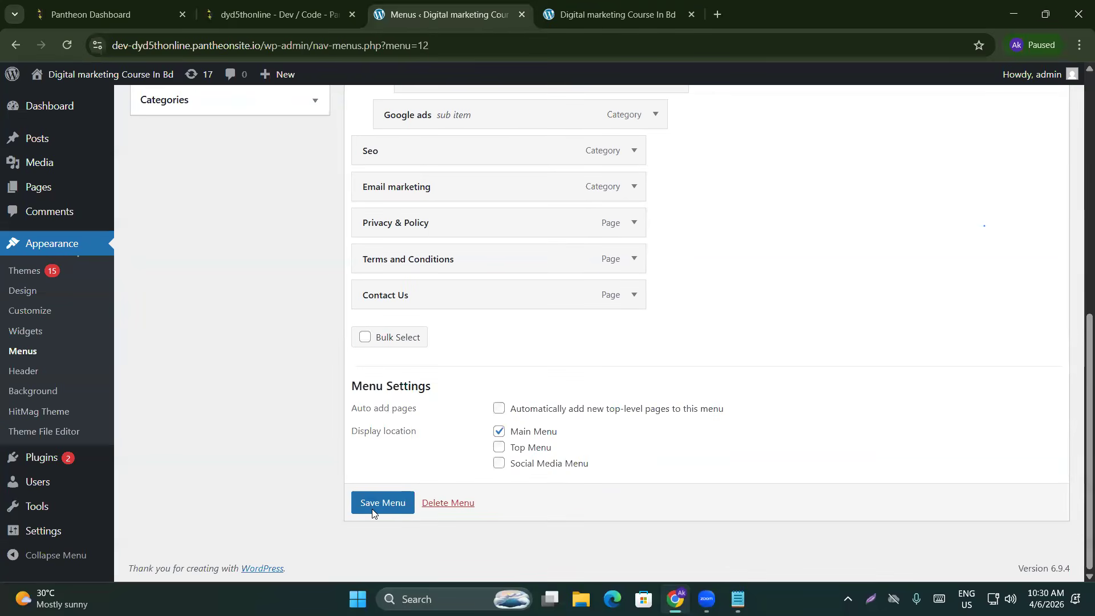
left_click(373, 510)
left_click(703, 13)
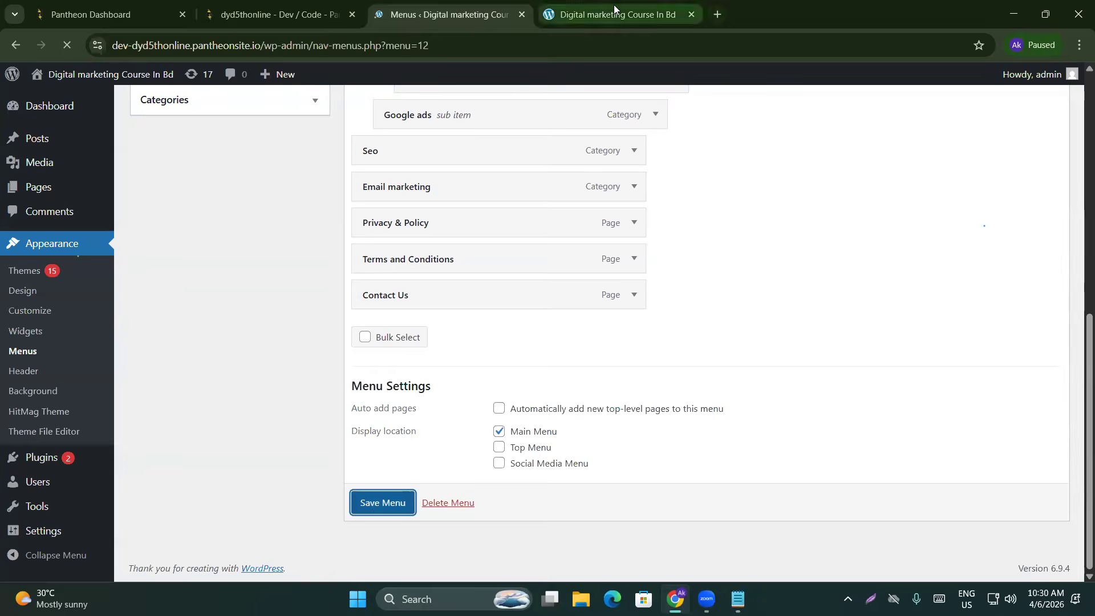
left_click(61, 45)
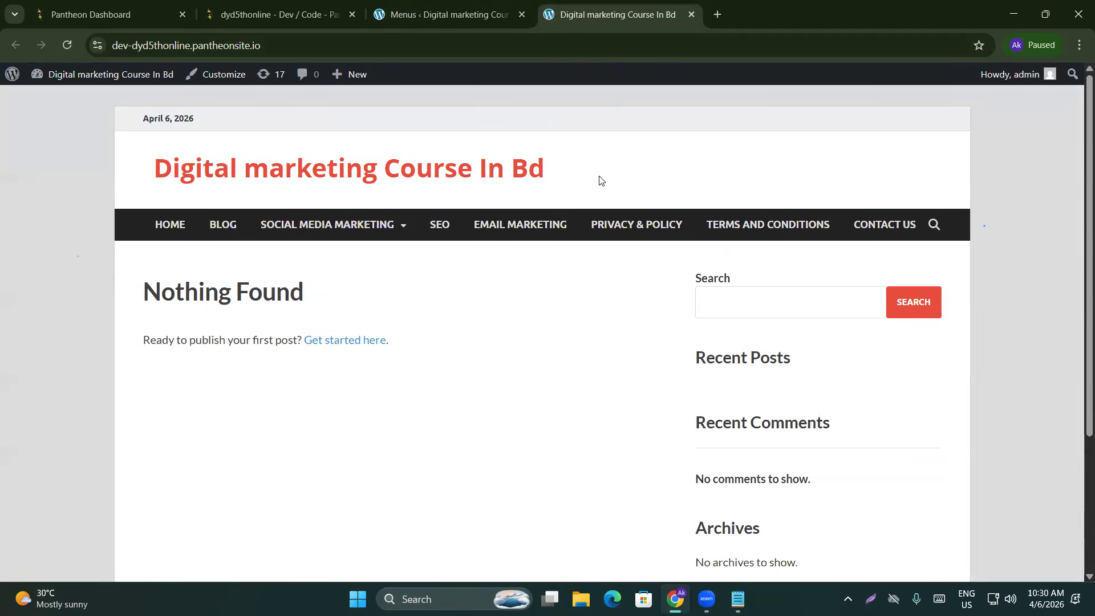
View the Social Media Marketing dropdown and Facebook marketing's x marketing submenu on the live site
mouse_move(317, 225)
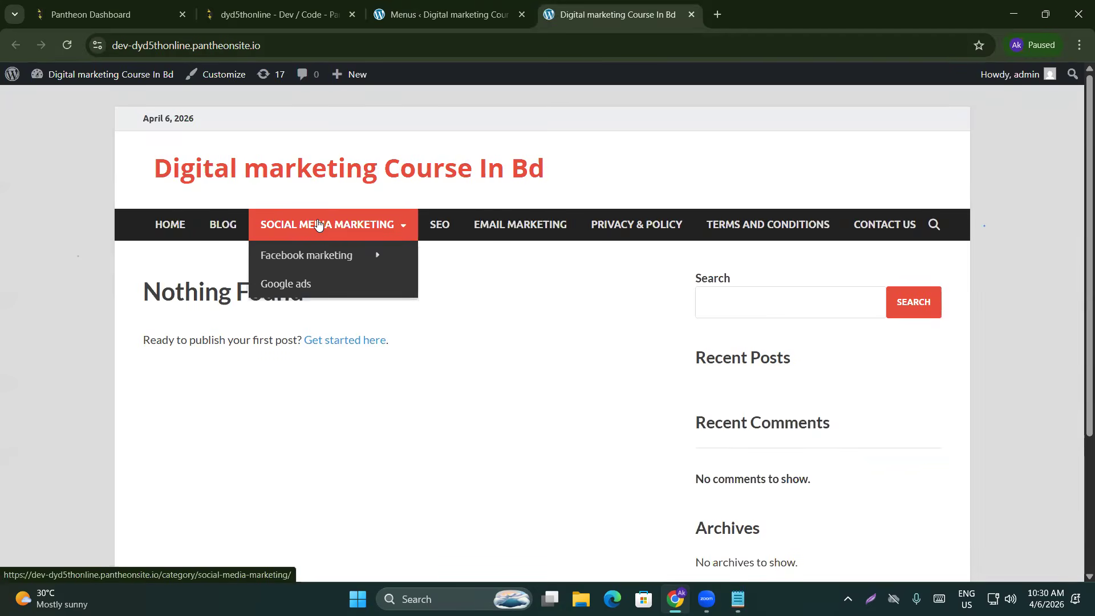
mouse_move(313, 256)
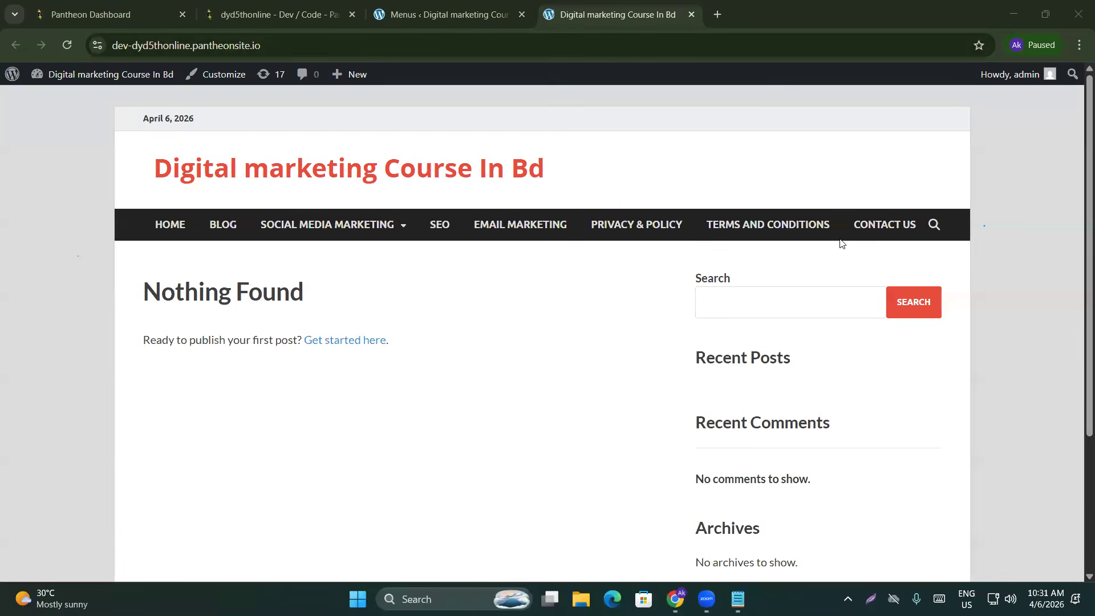
Search Google for 'top 20 free blog themes for wordpress' in a new tab
left_click(719, 15)
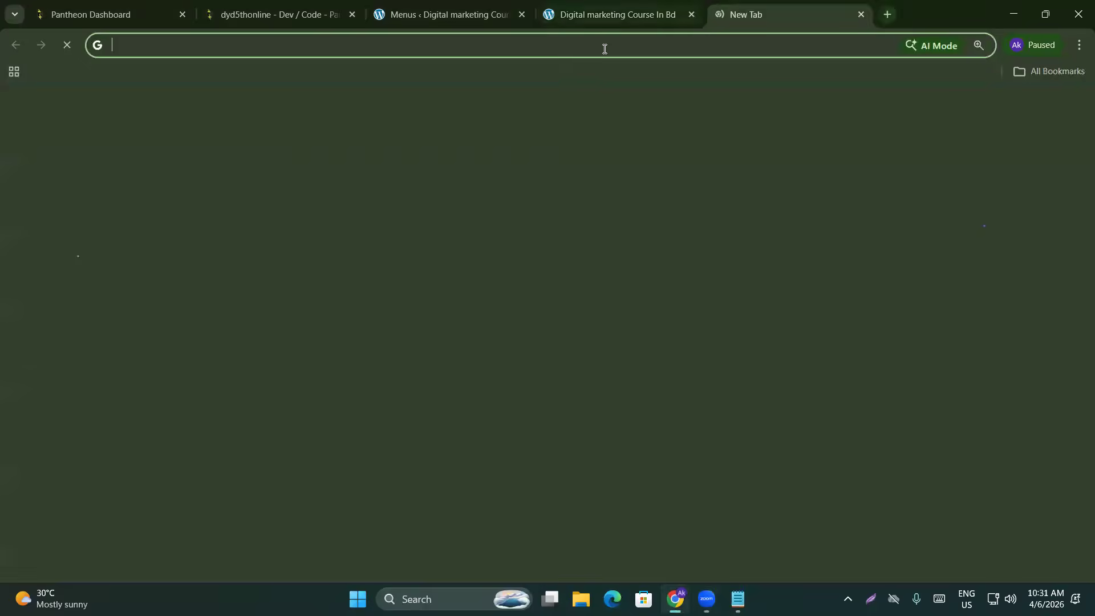
type("free")
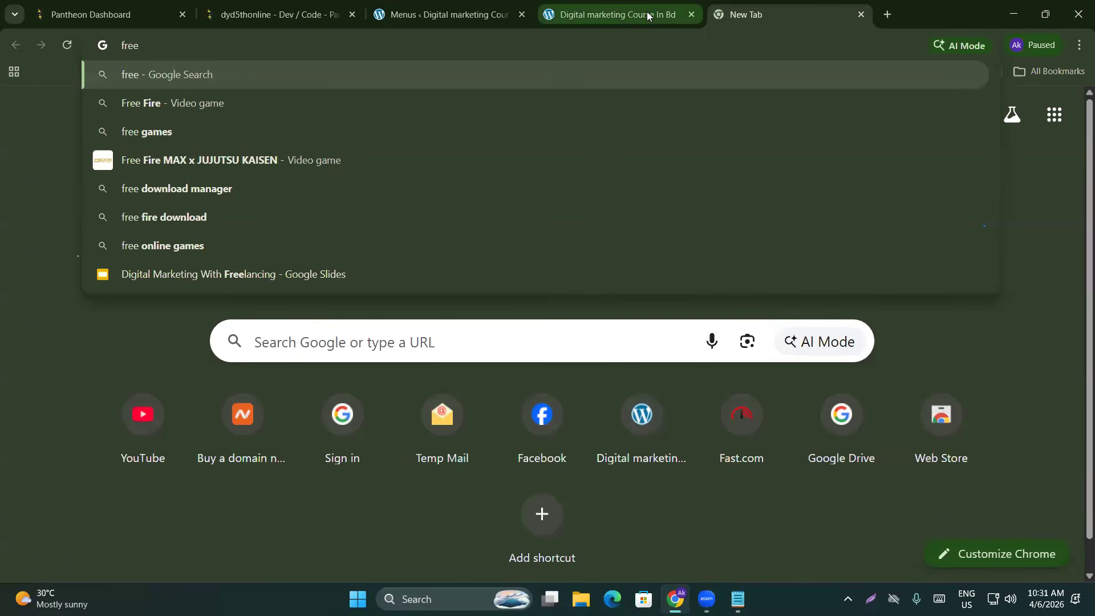
key("BackSpace")
key("BackSpace")
key("BackSpace")
key("BackSpace")
type("top")
key("BackSpace")
key("BackSpace")
key("BackSpace")
key("BackSpace")
key("BackSpace")
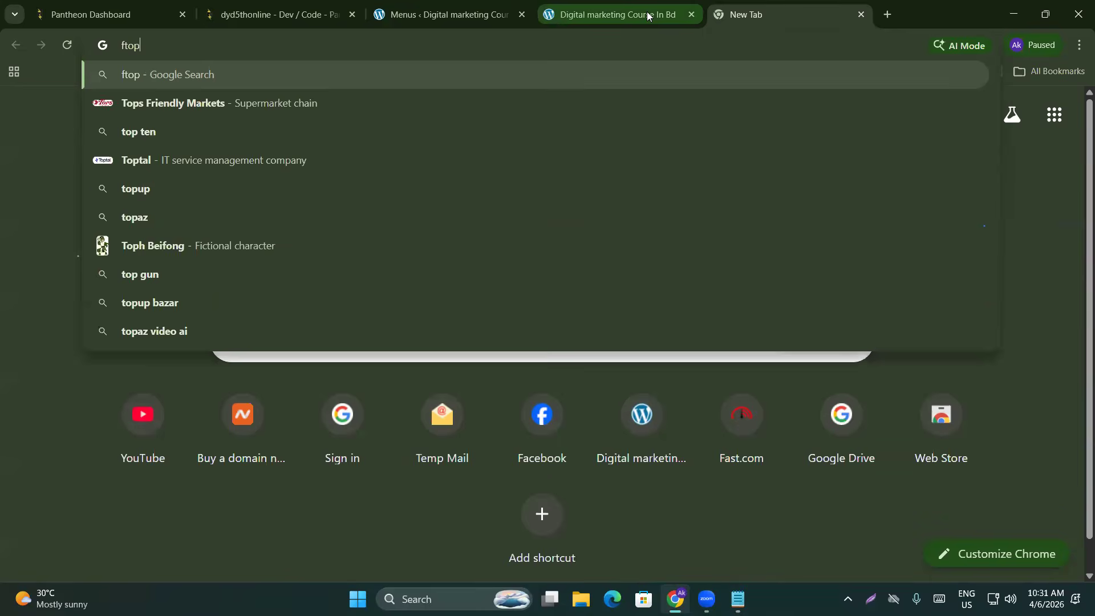
type("top 20 f")
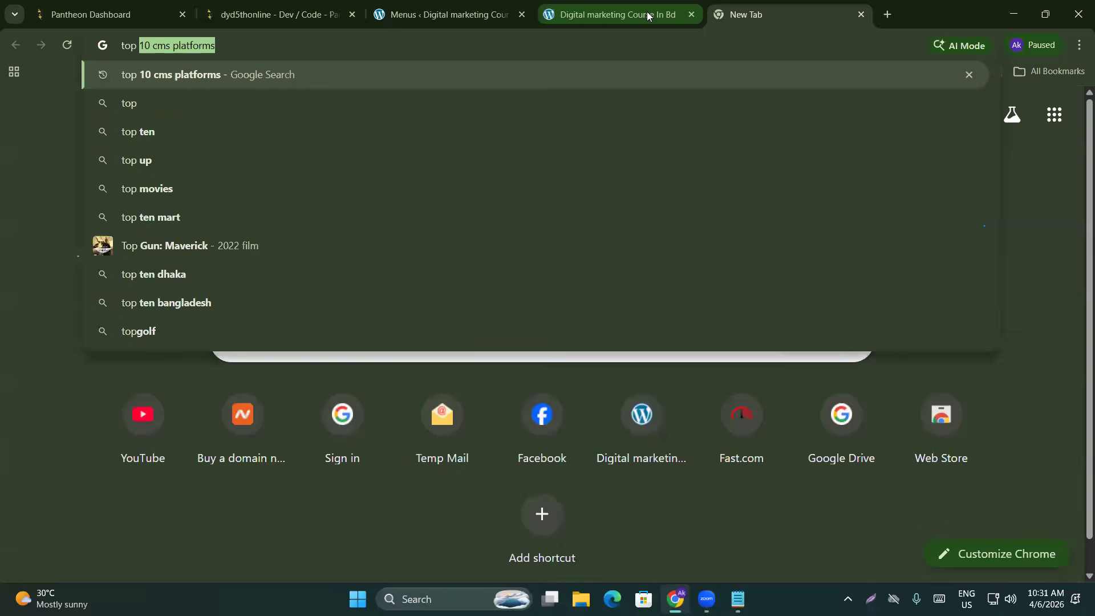
type("ree ")
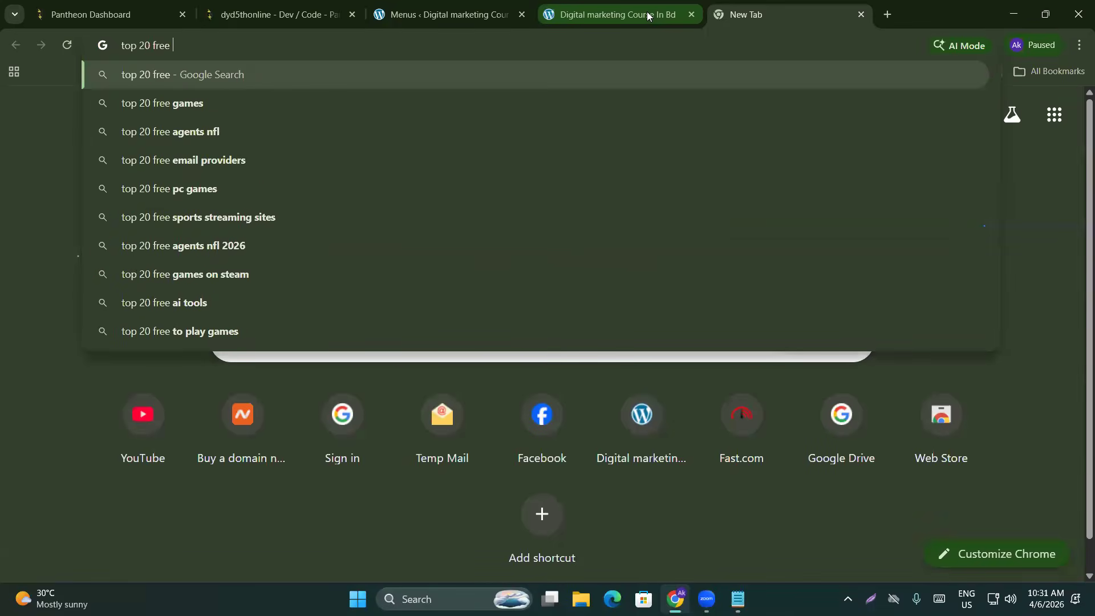
type("blog")
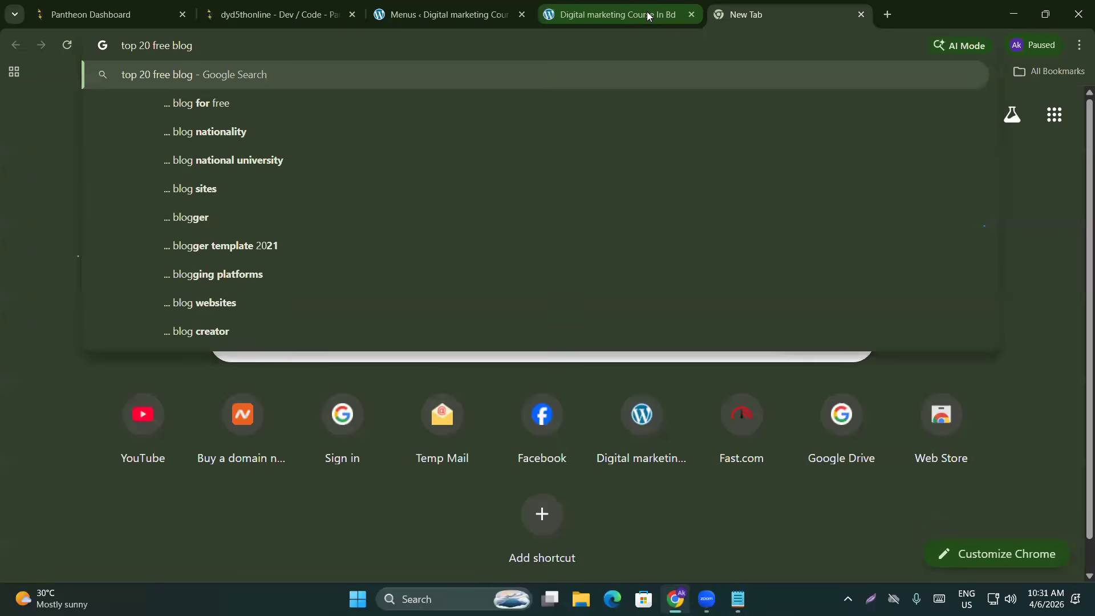
type(" them")
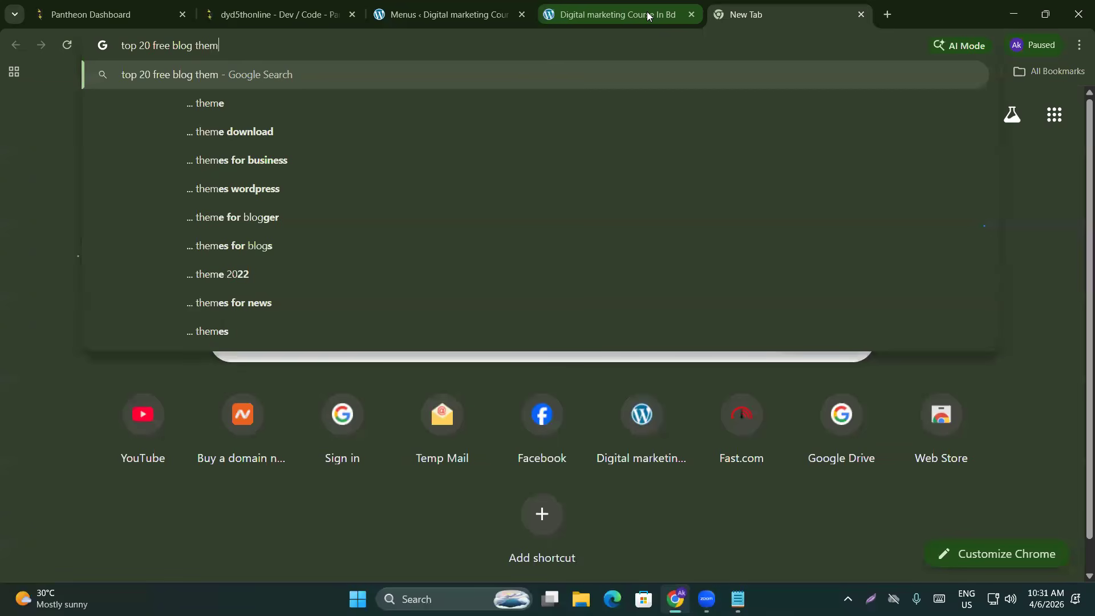
type("es for wo")
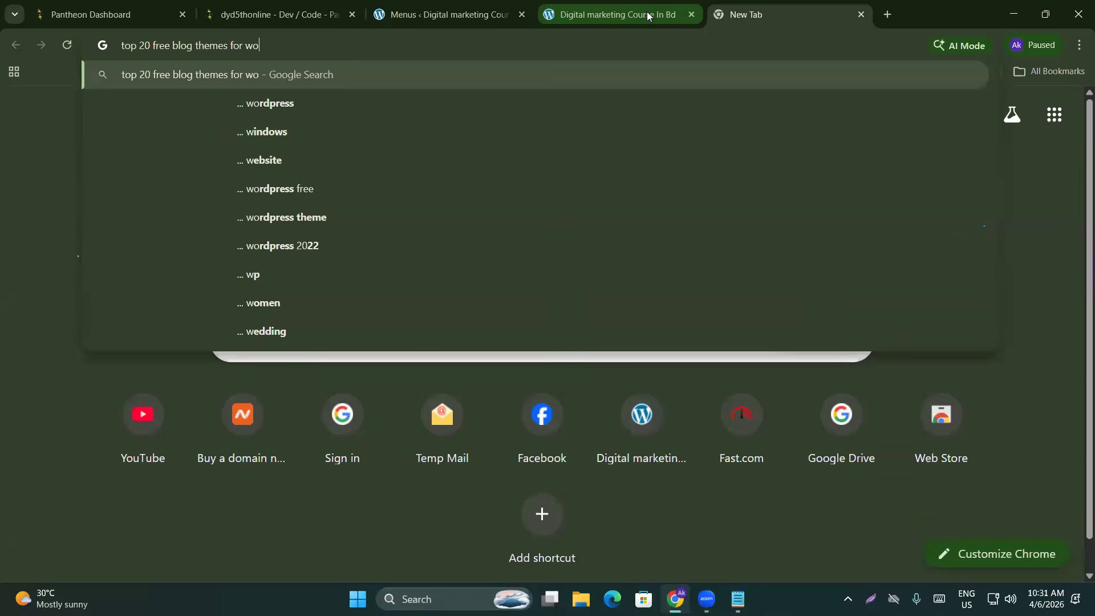
type("r")
type("dpress")
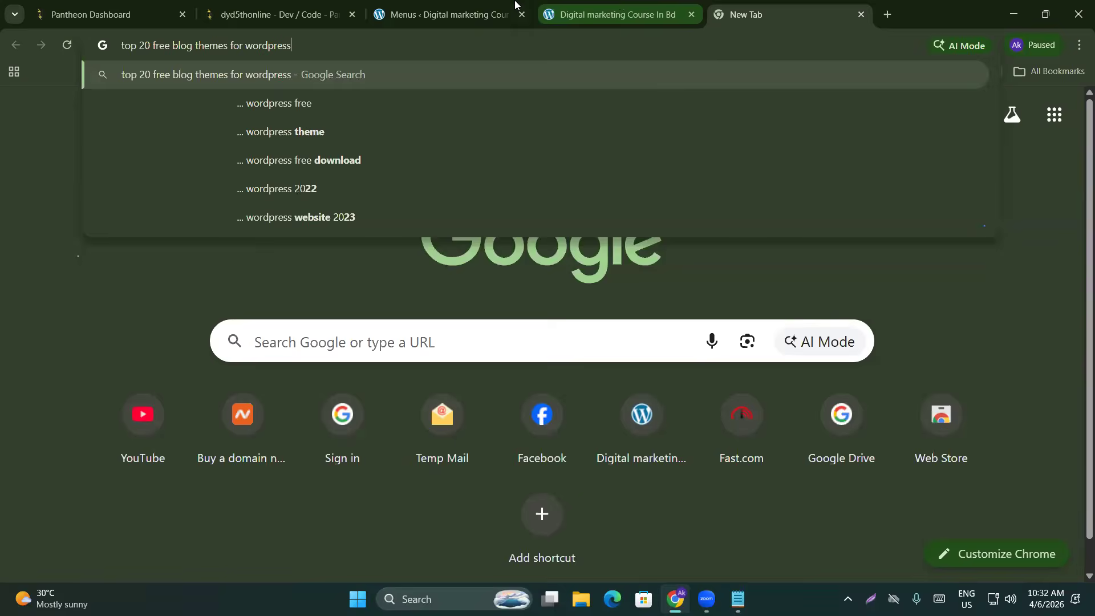
key("Return")
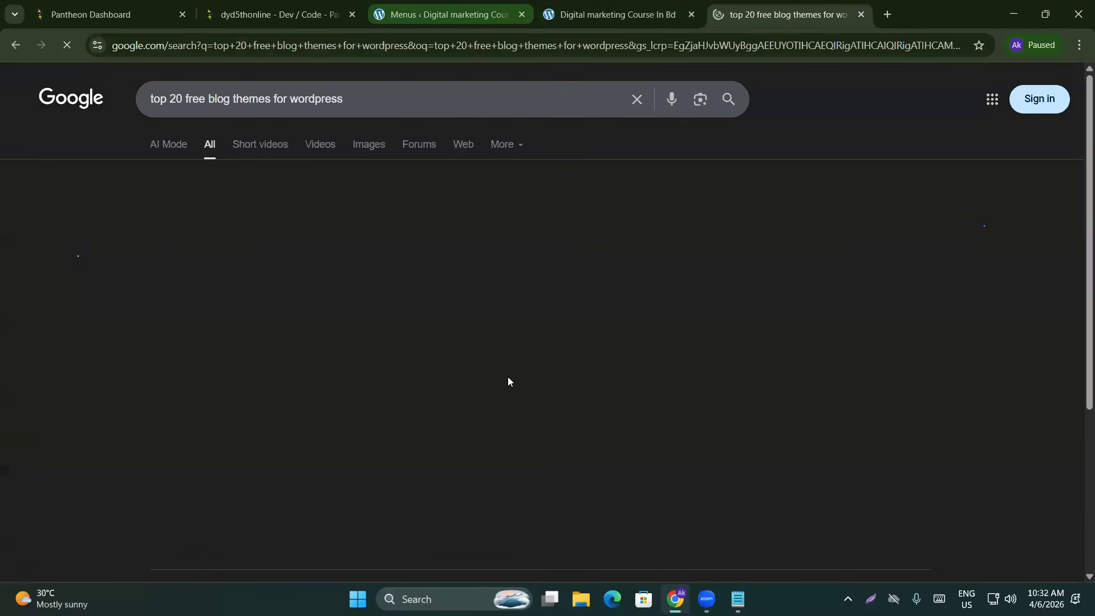
Expand the AI overview and scroll through the full list of 20 themes
scroll(53, 326, "down", 3)
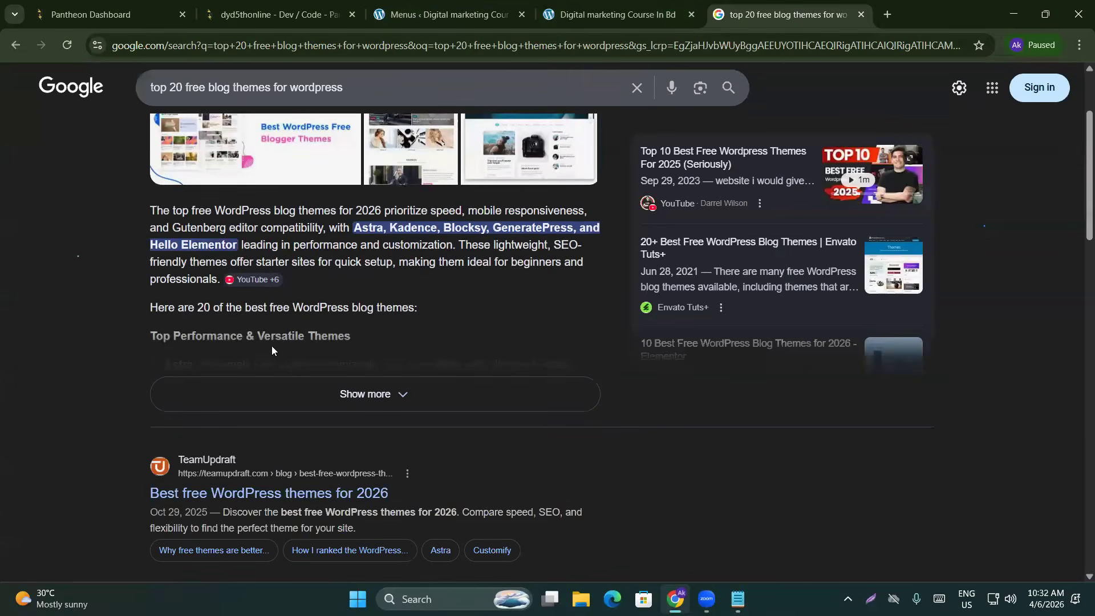
left_click(349, 409)
scroll(147, 348, "down", 3)
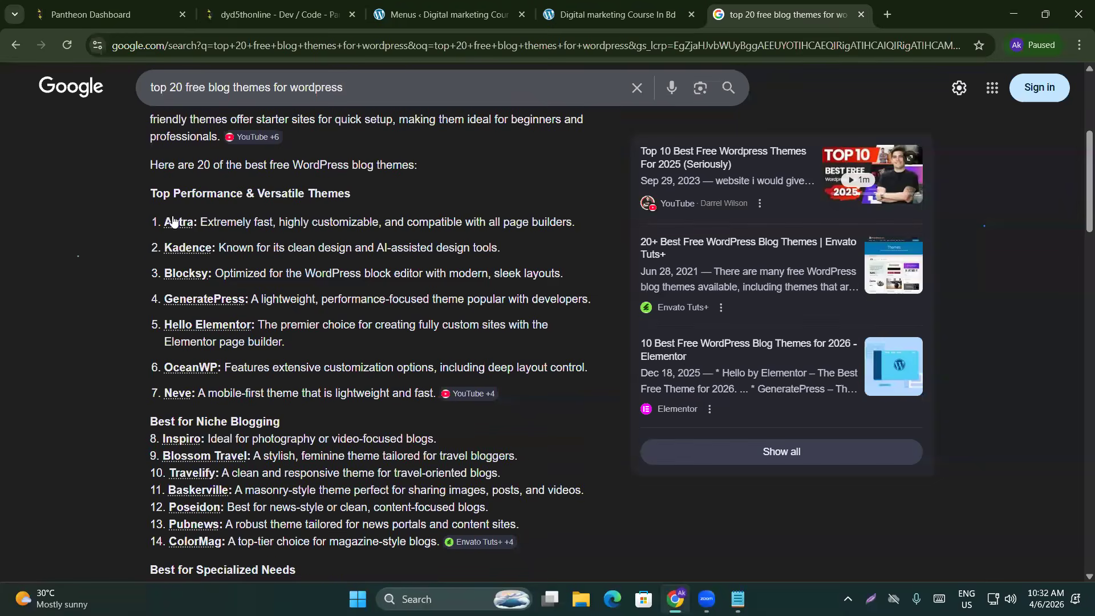
scroll(207, 432, "down", 4)
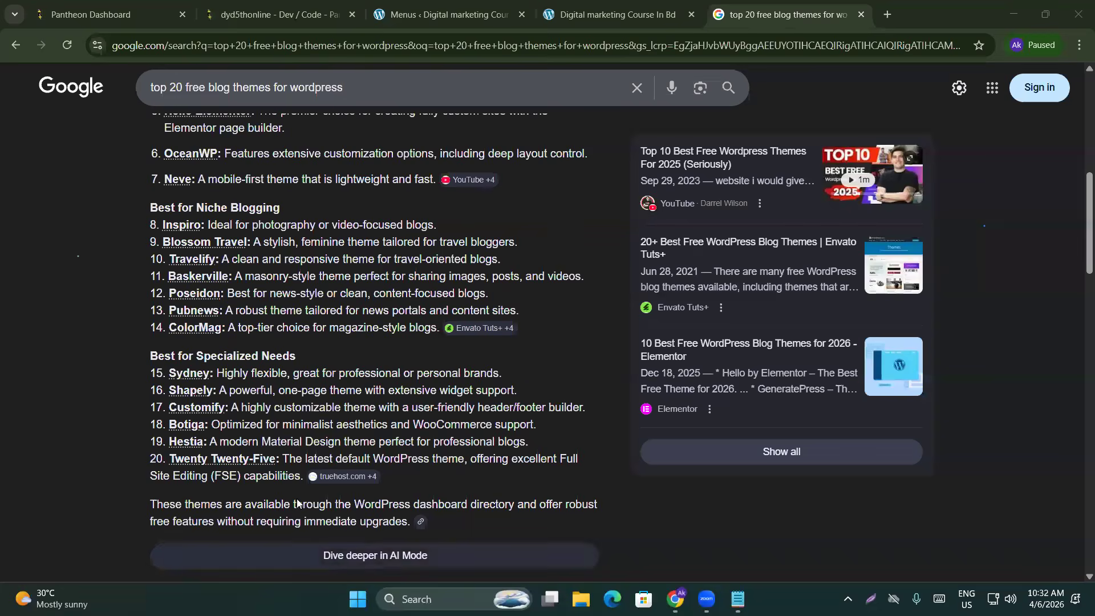
scroll(174, 433, "down", 3)
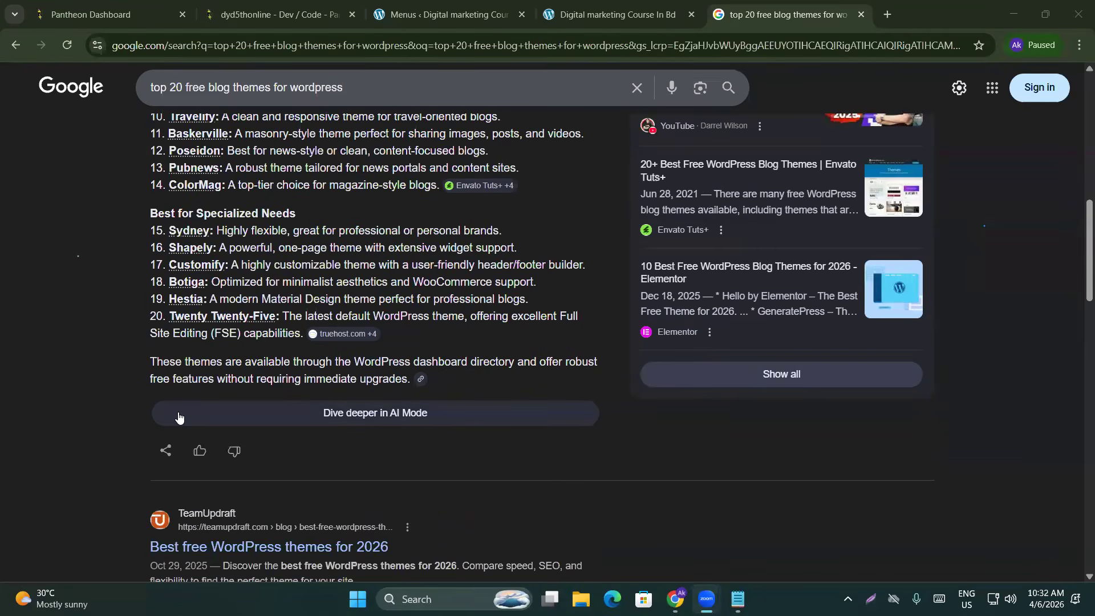
scroll(177, 422, "up", 2)
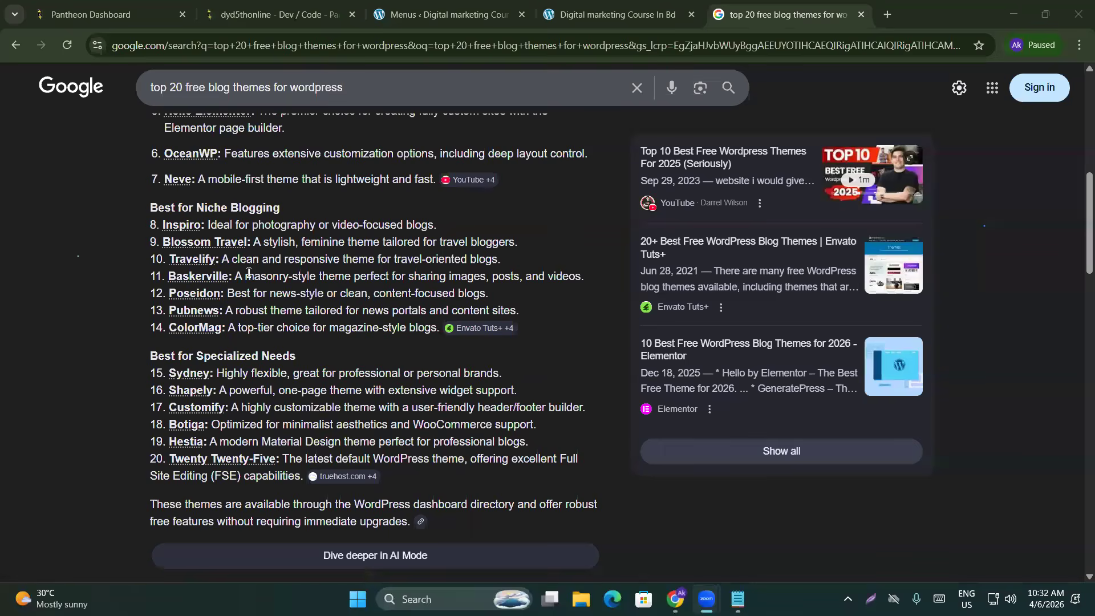
Switch between the live site, menu editor and Google results, scrolling back to the overview paragraph
left_click(611, 14)
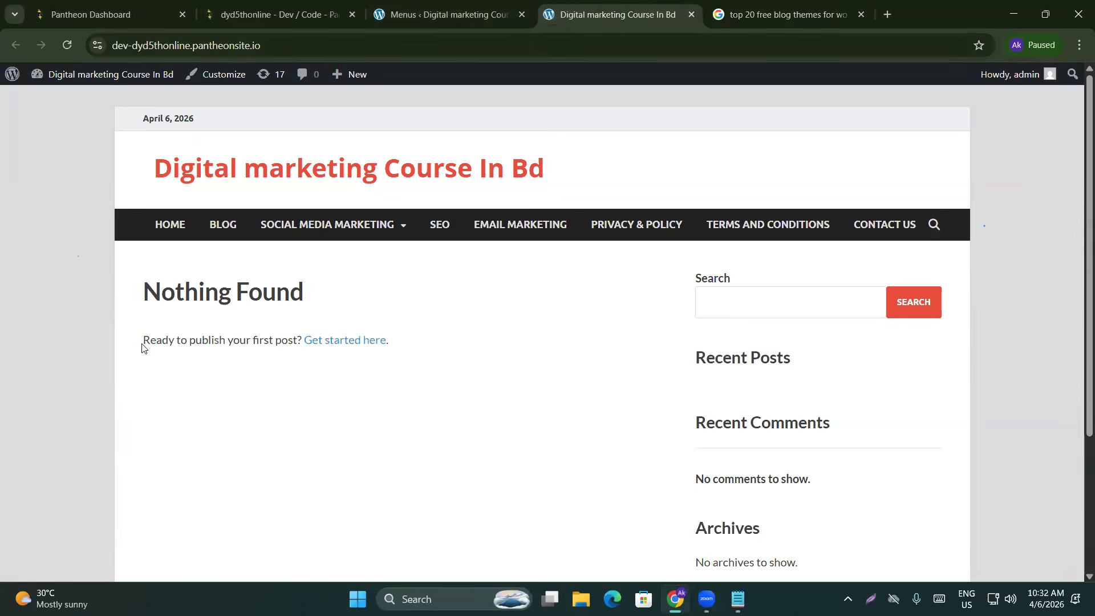
scroll(440, 393, "down", 2)
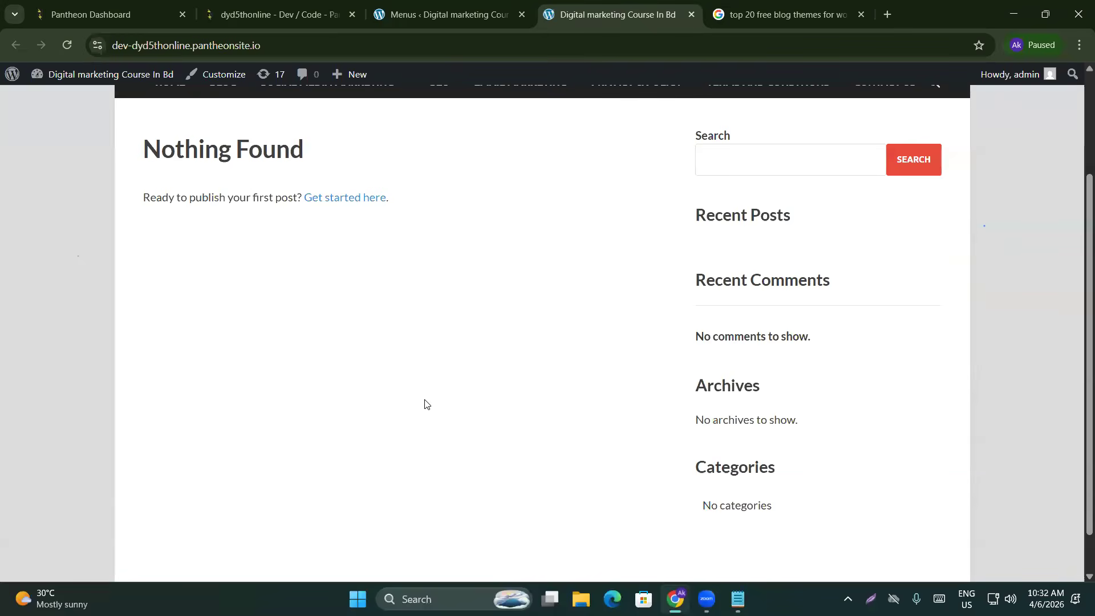
scroll(413, 418, "down", 1)
scroll(414, 425, "up", 3)
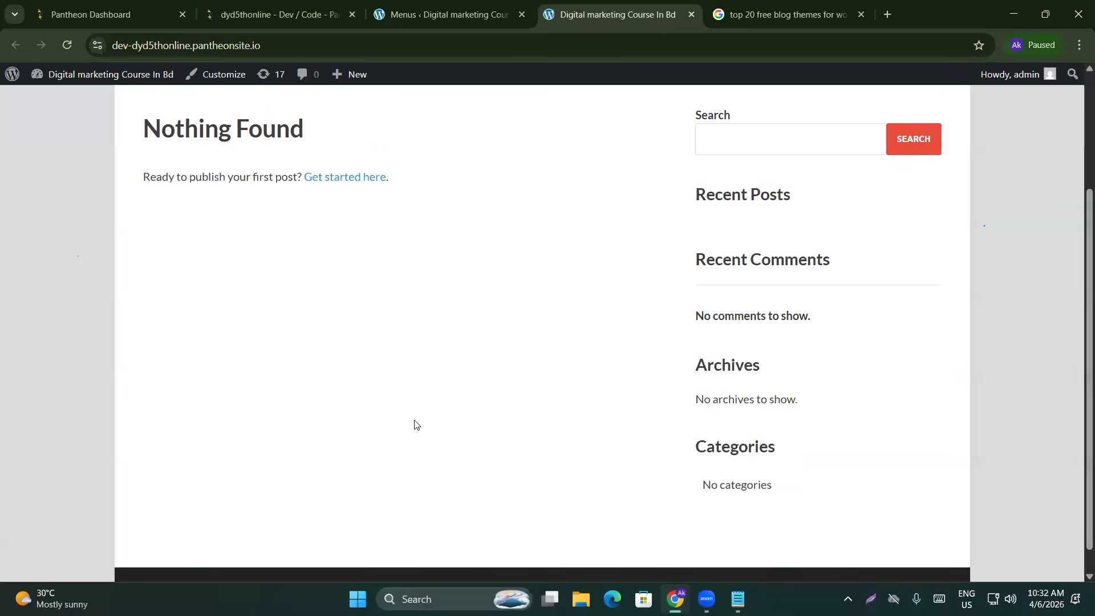
left_click(787, 14)
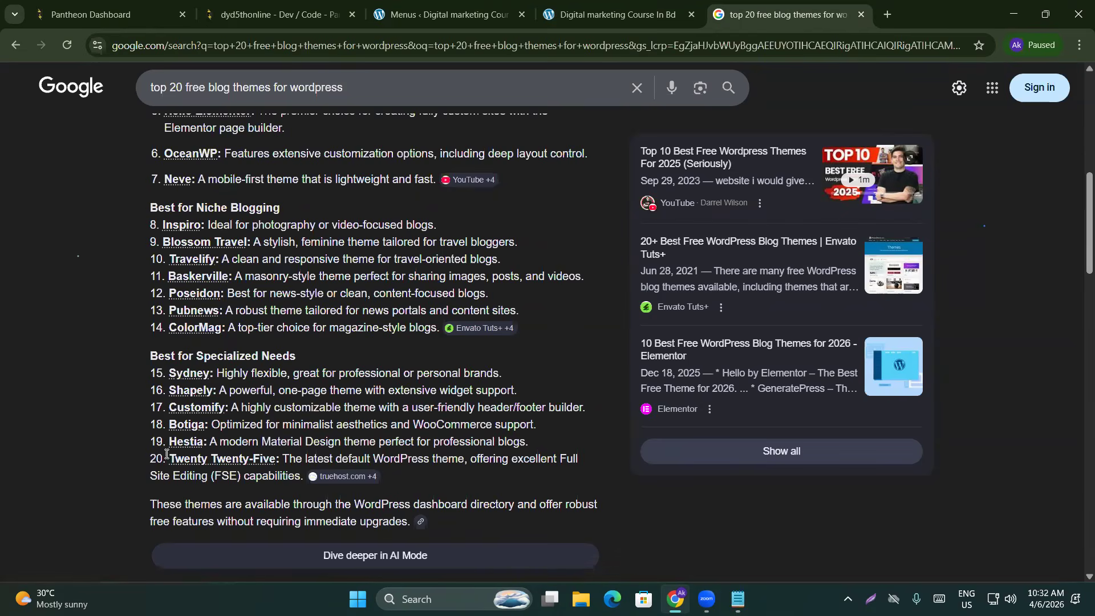
left_click(595, 12)
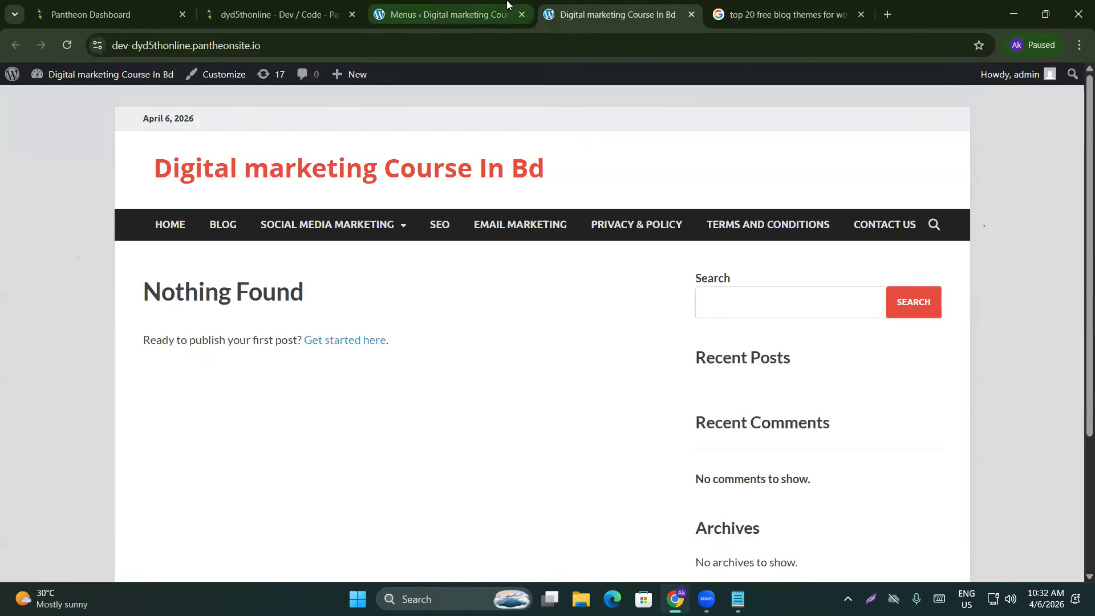
left_click(445, 13)
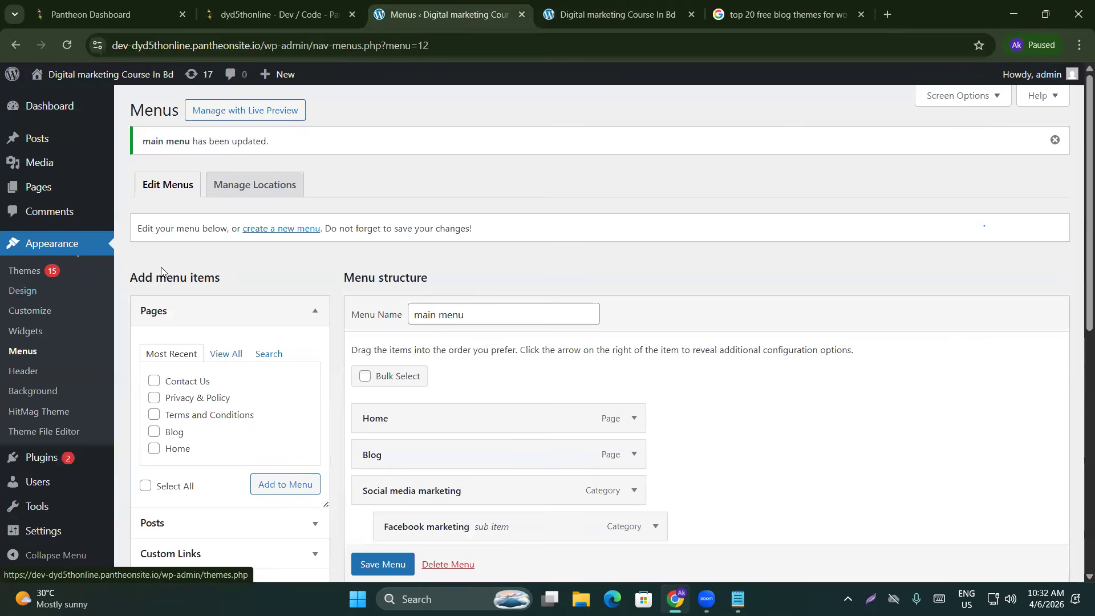
left_click(764, 13)
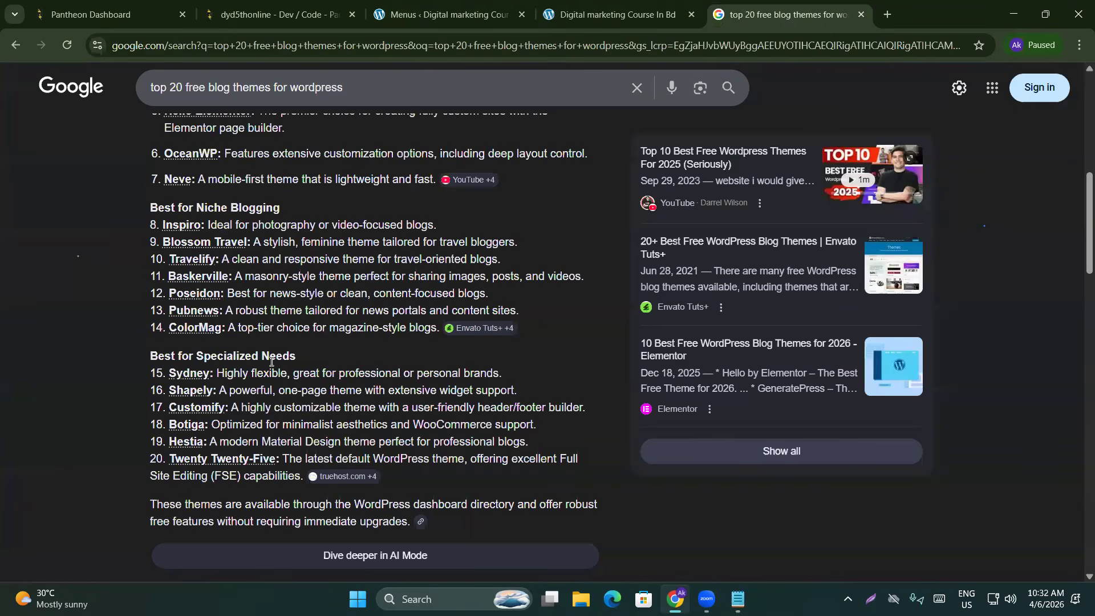
scroll(272, 361, "up", 4)
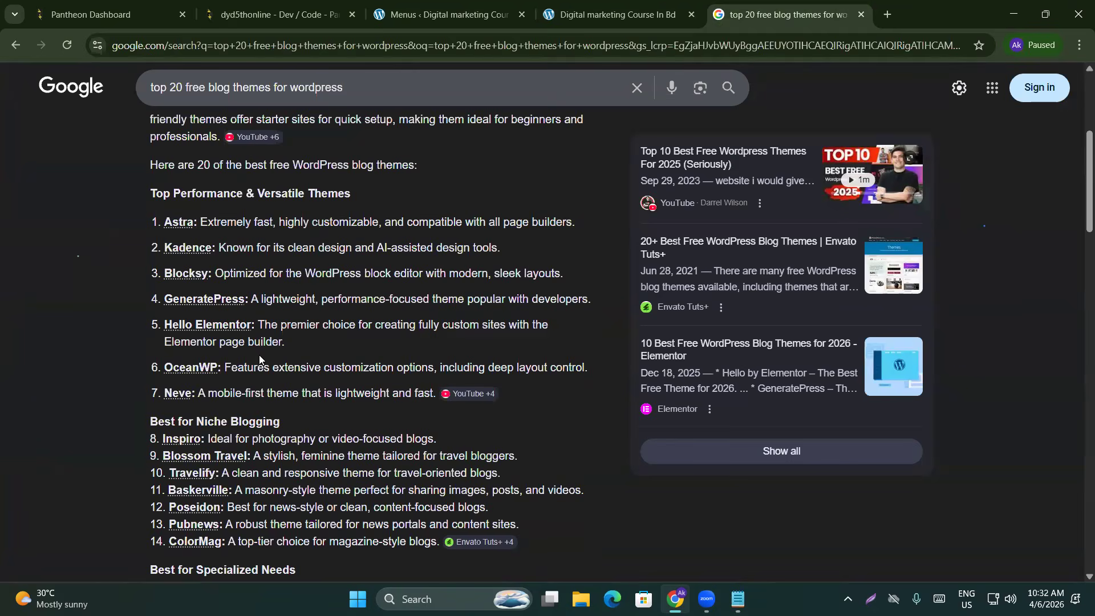
scroll(258, 360, "up", 1)
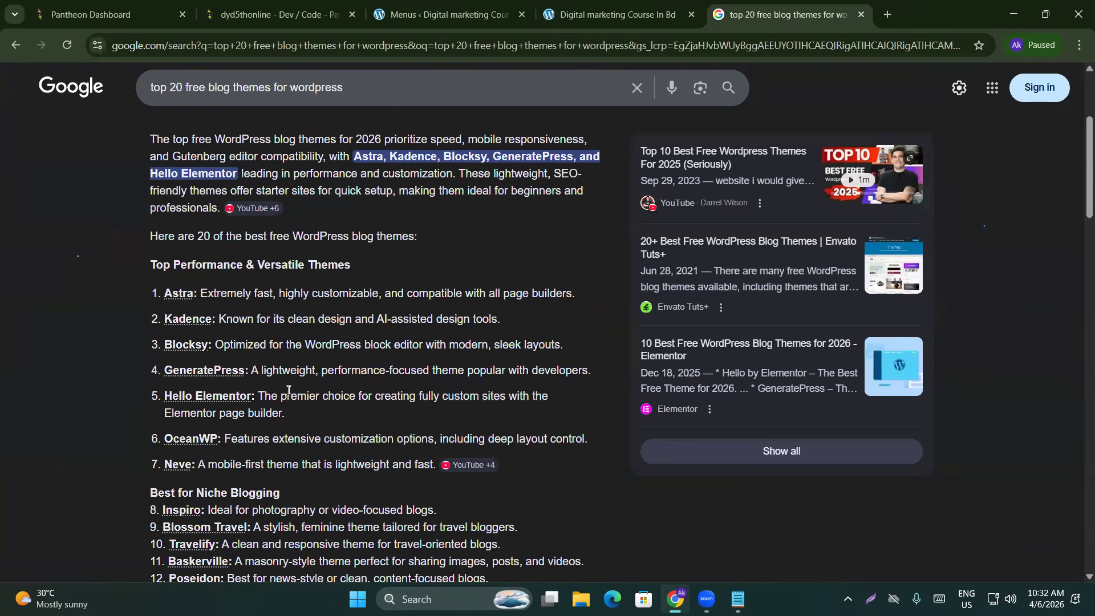
left_click(622, 14)
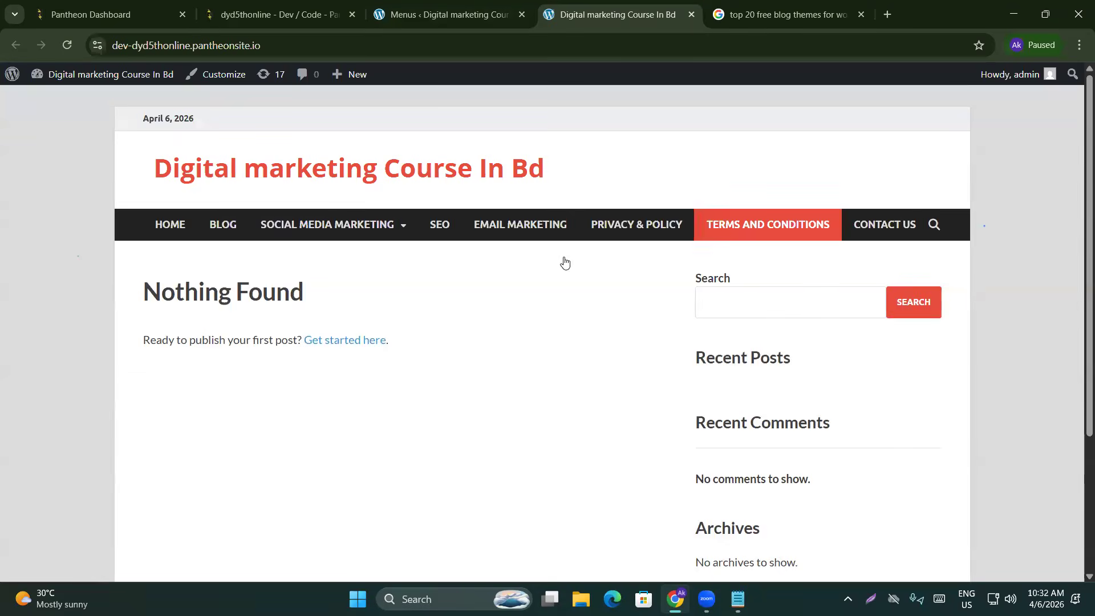
left_click(873, 16)
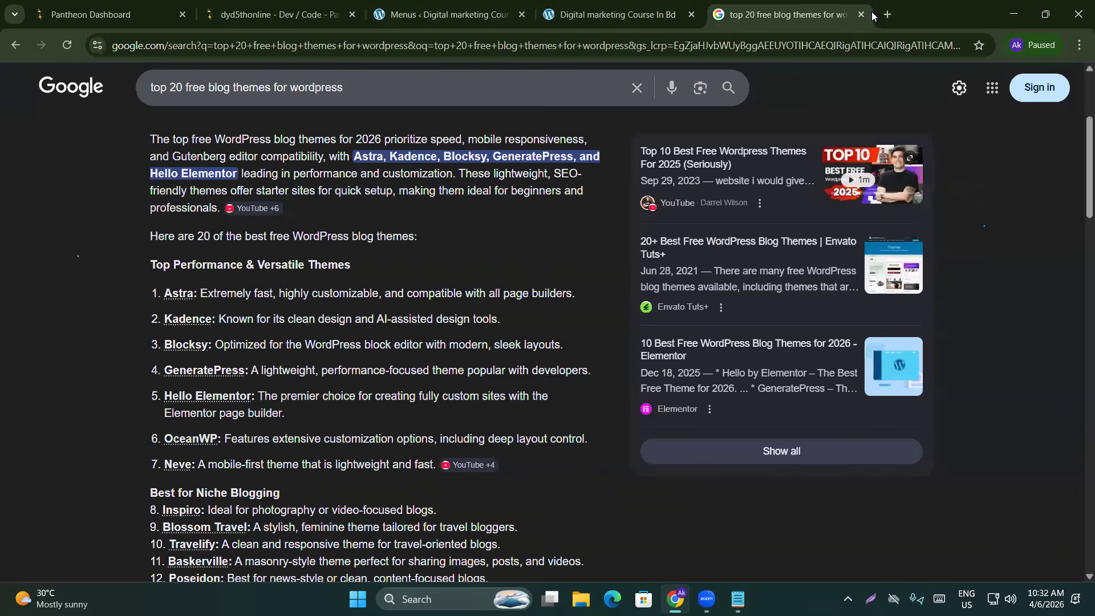
Close the Google results tab and reload the Digital marketing Course In Bd home page
left_click(862, 14)
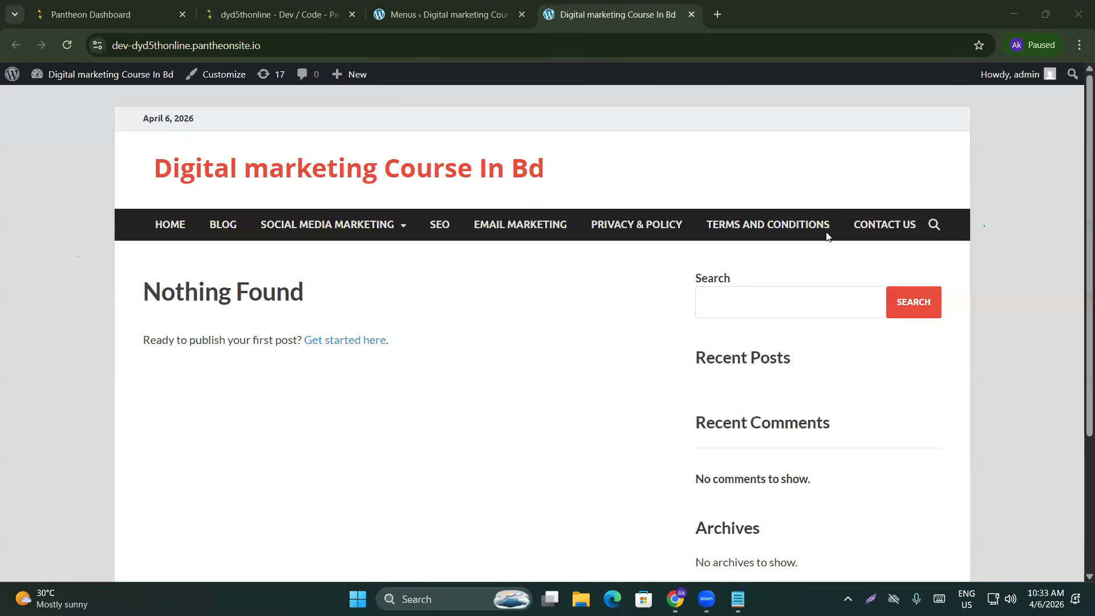
left_click(963, 176)
left_click(277, 166)
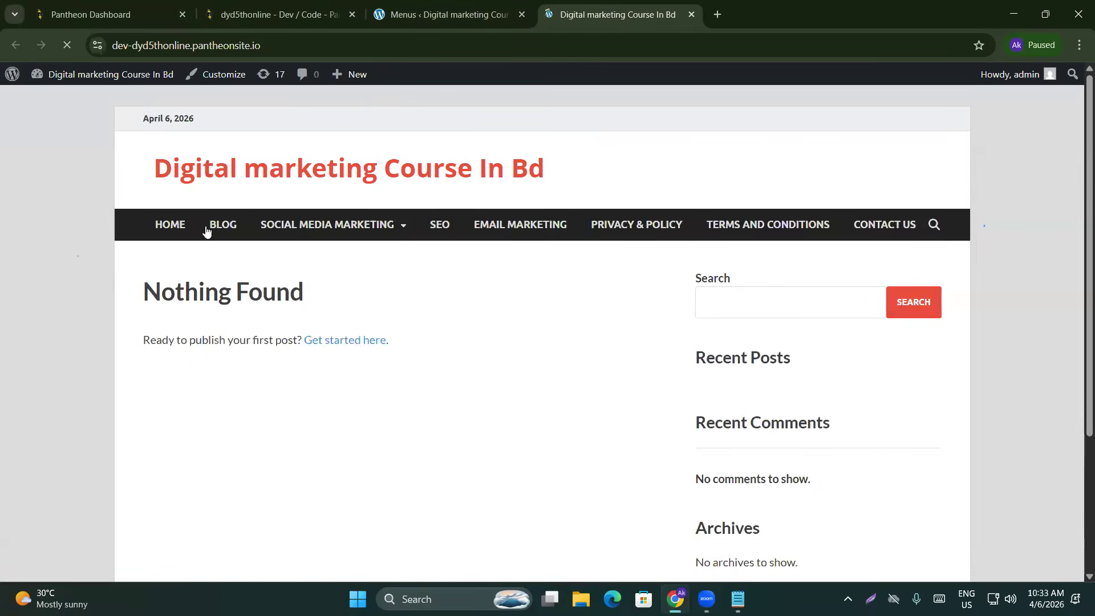
scroll(453, 388, "down", 3)
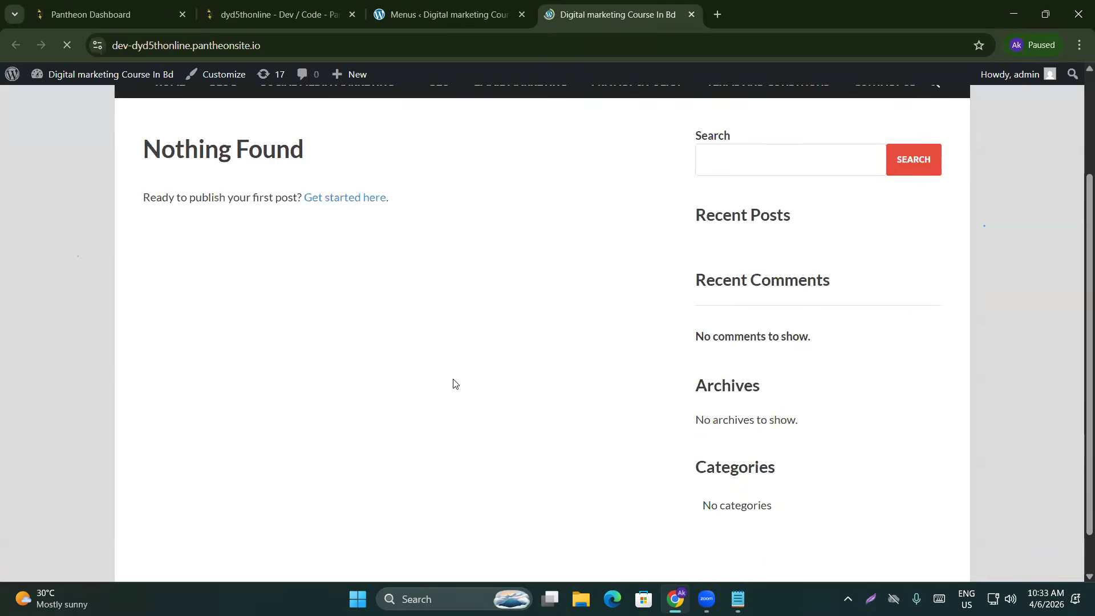
Check the Menus admin page, recheck the Blog's Nothing Found message, then close the Menus tab
left_click(424, 7)
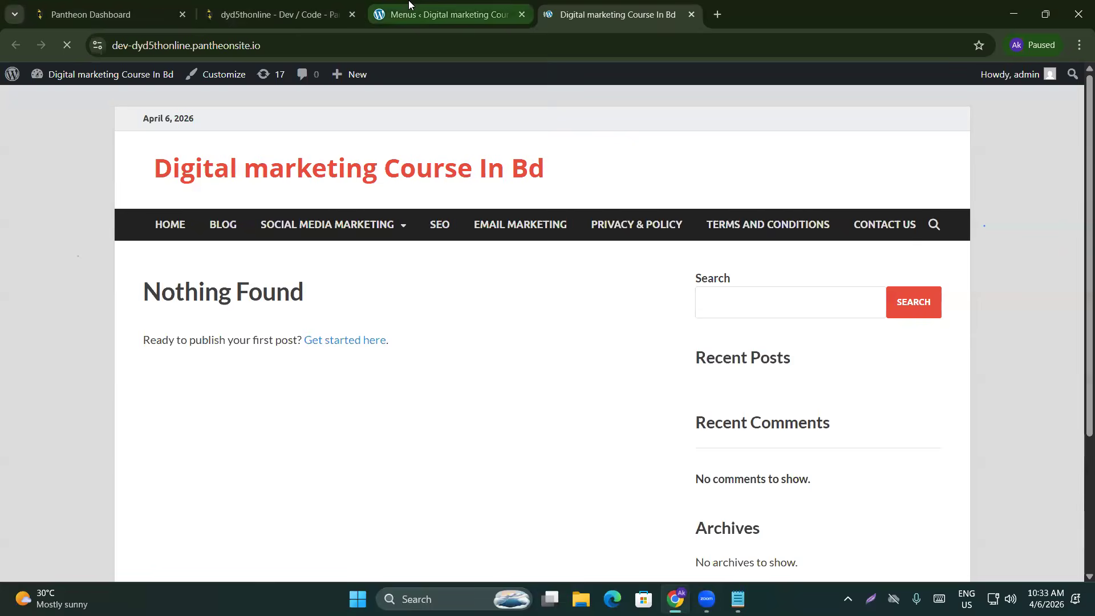
left_click(615, 13)
scroll(274, 328, "down", 3)
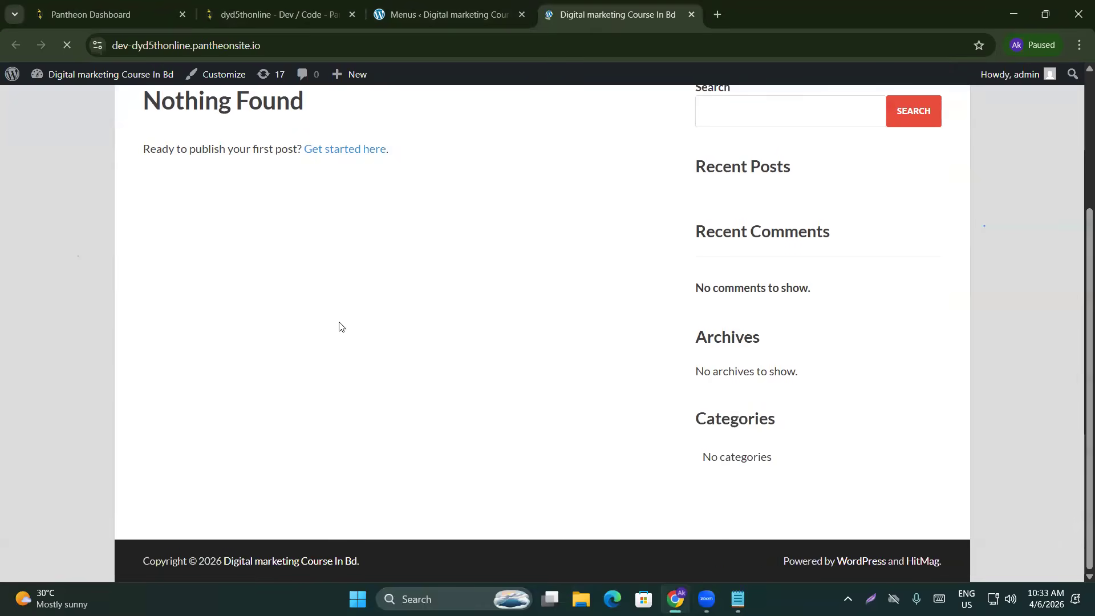
scroll(229, 331, "up", 2)
left_click_drag(132, 237, 389, 259)
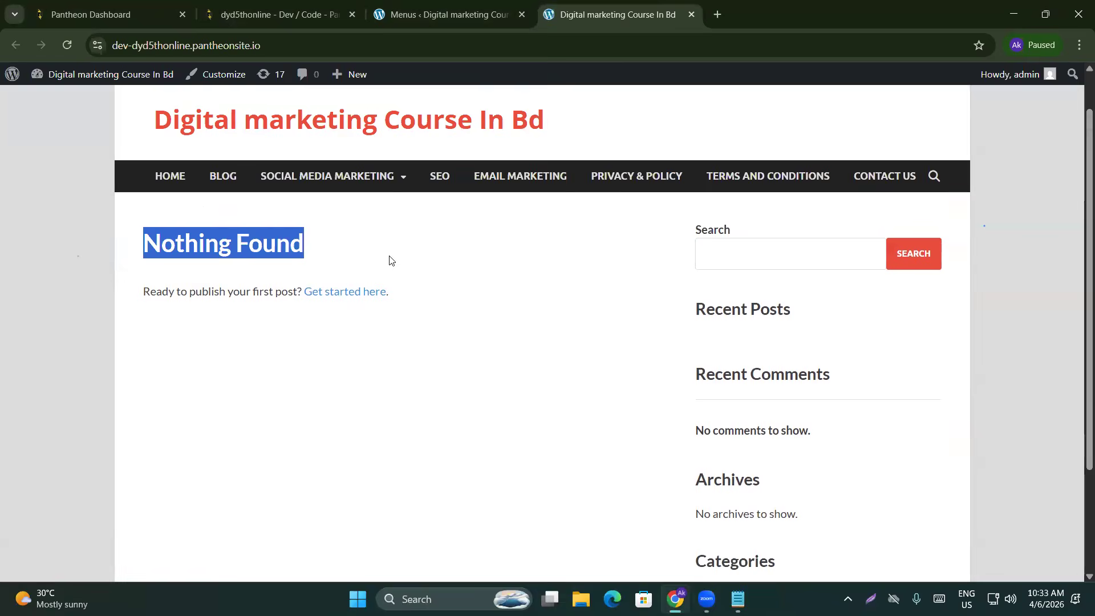
left_click(383, 378)
scroll(296, 313, "down", 2)
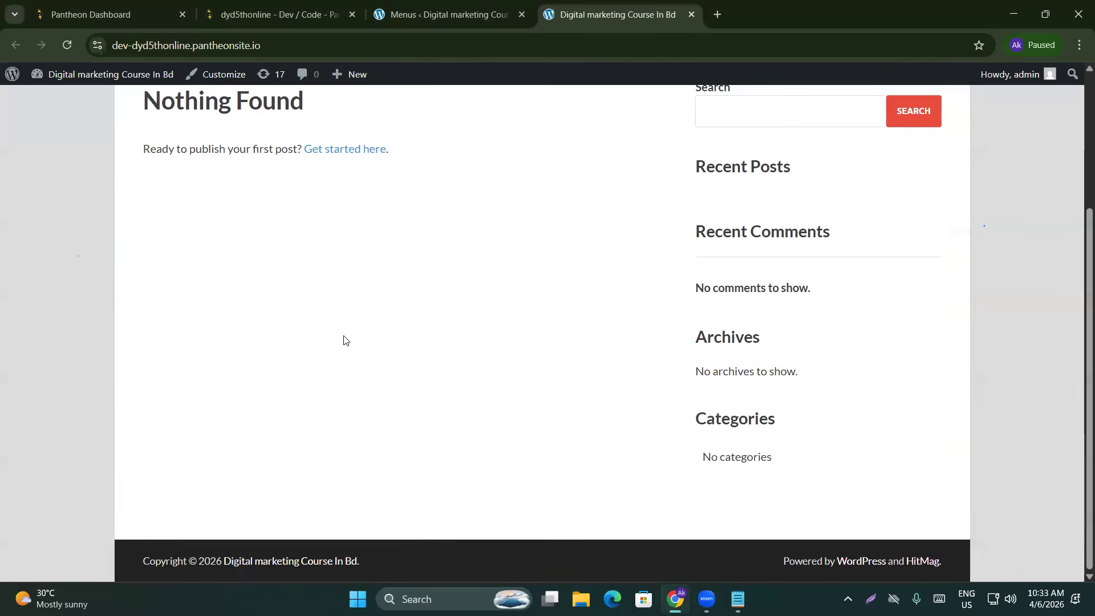
scroll(344, 340, "up", 2)
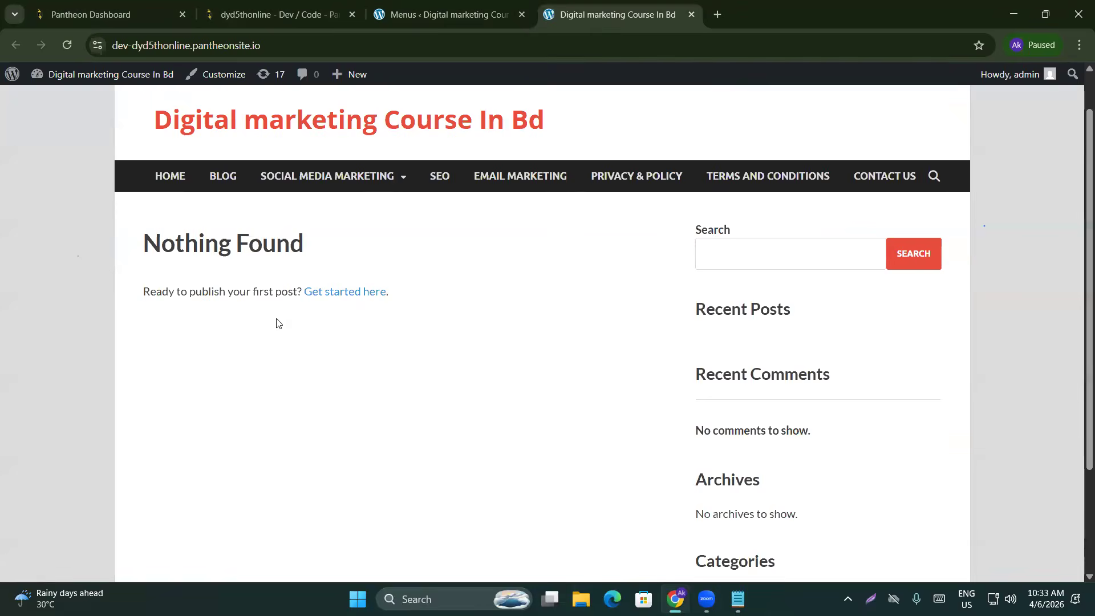
scroll(278, 325, "down", 2)
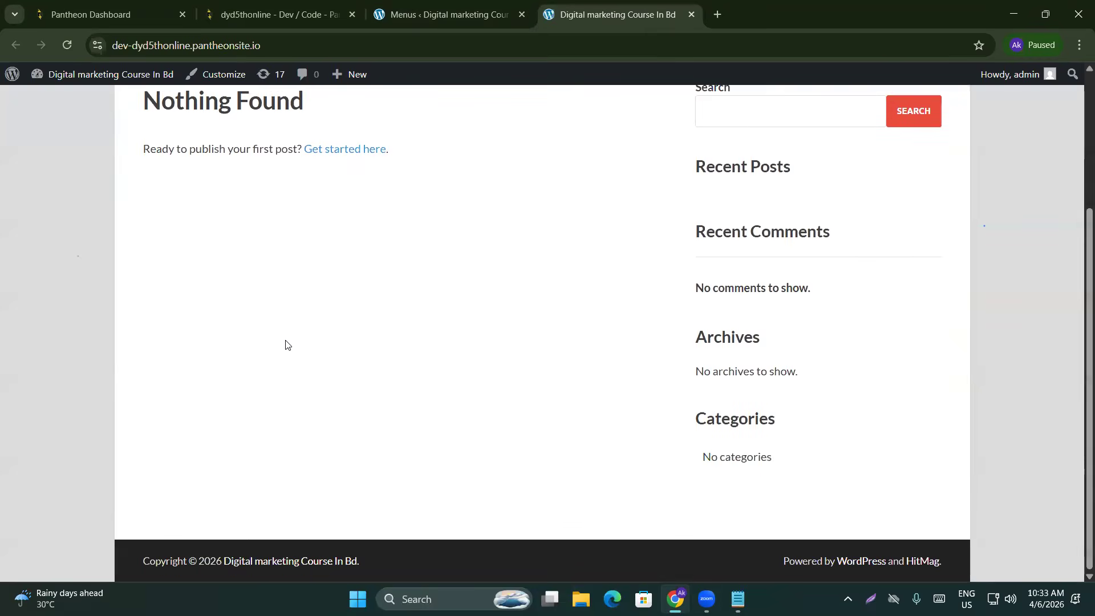
scroll(286, 344, "up", 3)
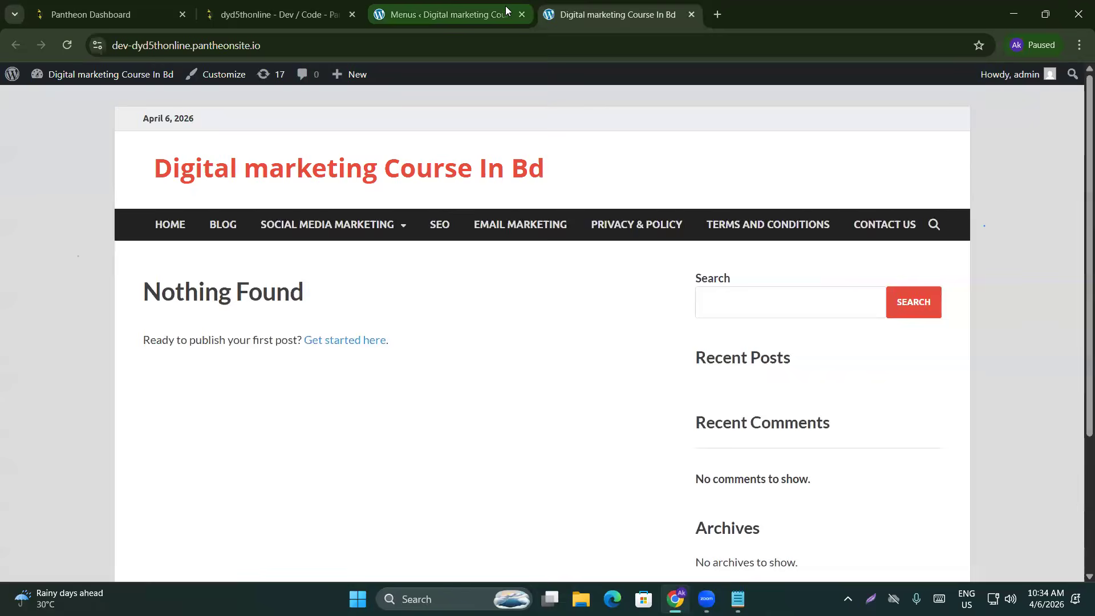
left_click(521, 15)
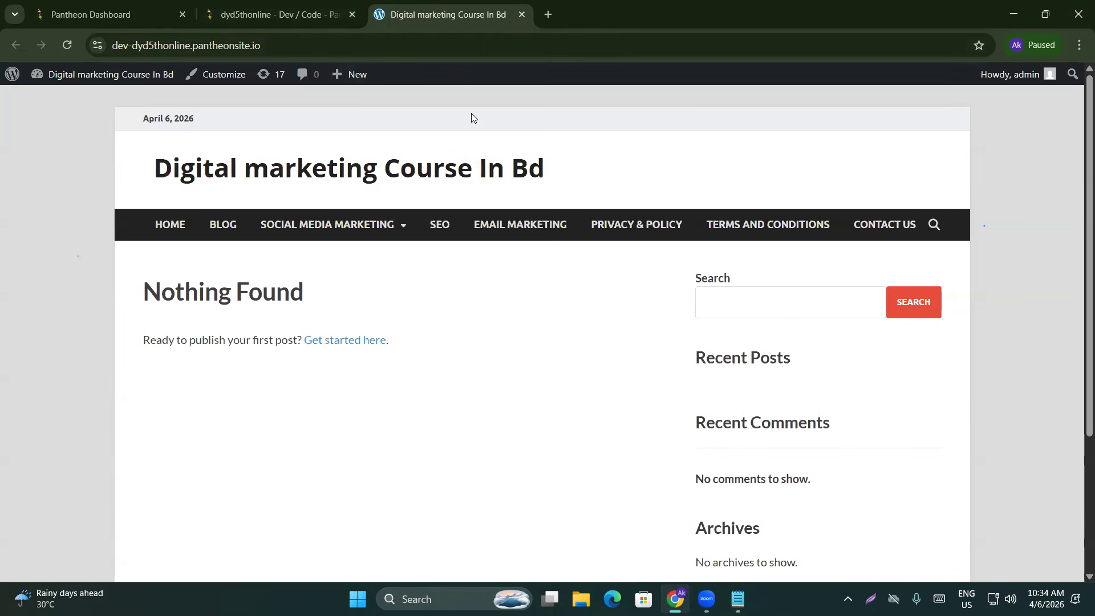
scroll(240, 371, "down", 3)
scroll(154, 271, "up", 3)
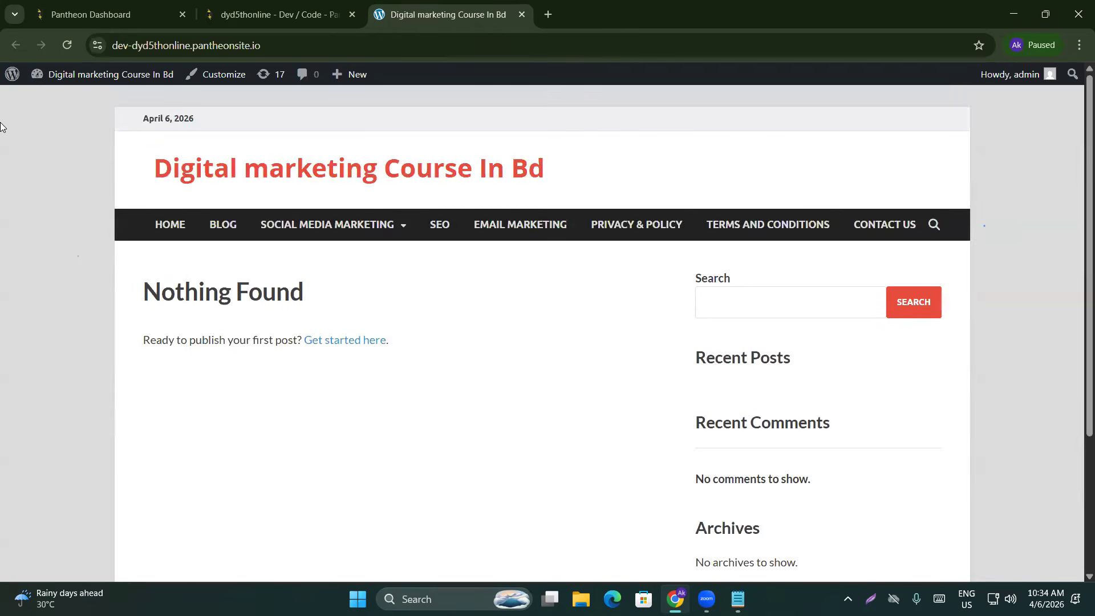
Enter the WordPress admin and start a new post via Posts > Add Post
left_click(11, 74)
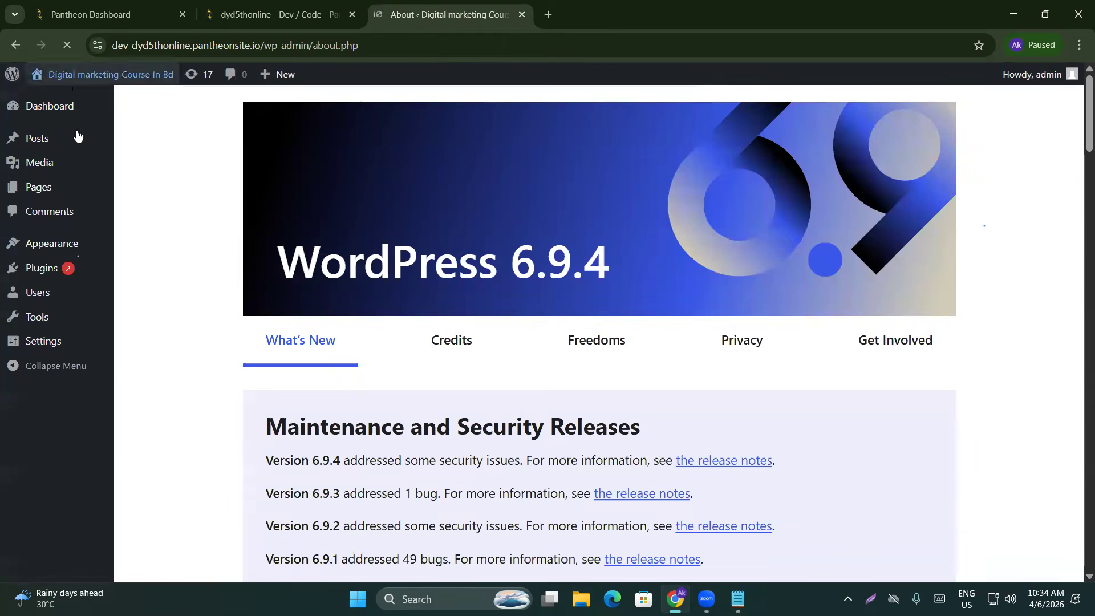
mouse_move(27, 133)
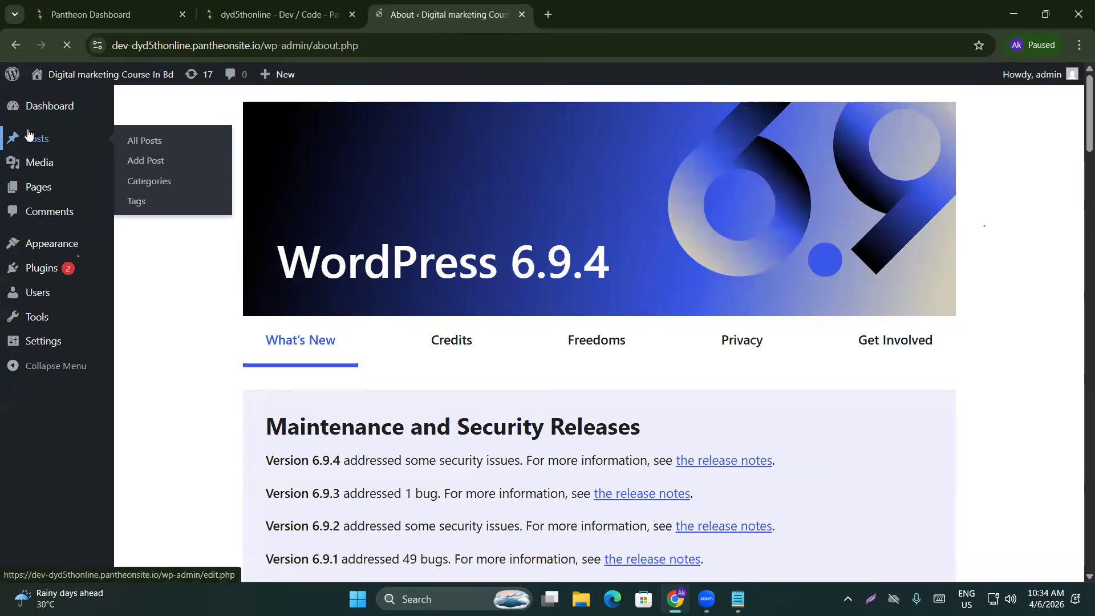
left_click(153, 162)
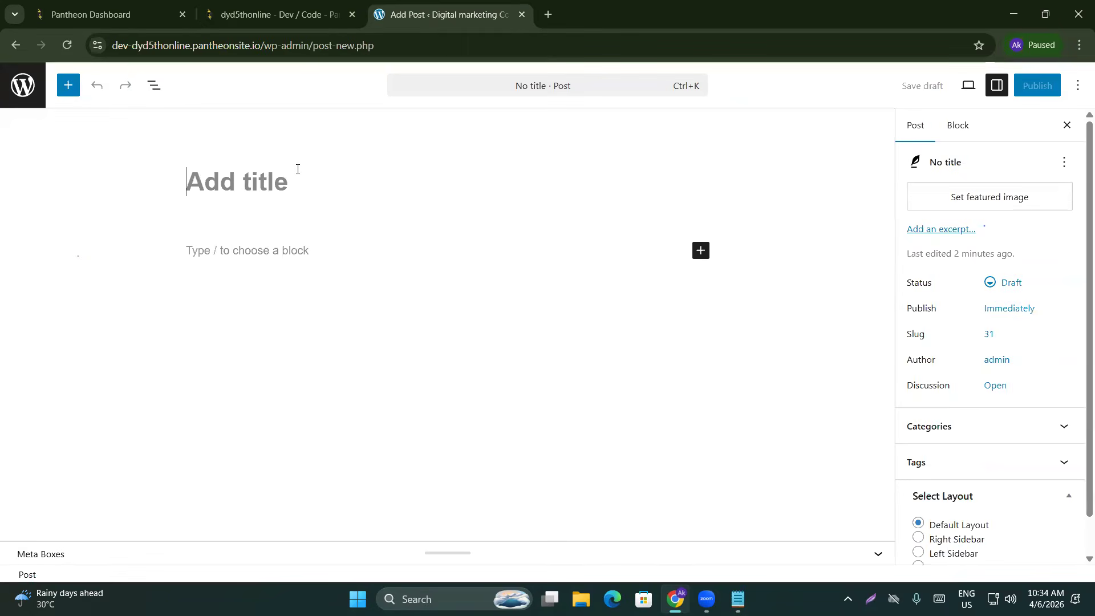
Title the post 'How to learn Social media marketing from Google', fixing the 'Googlr' typo and trailing space
left_click(254, 251)
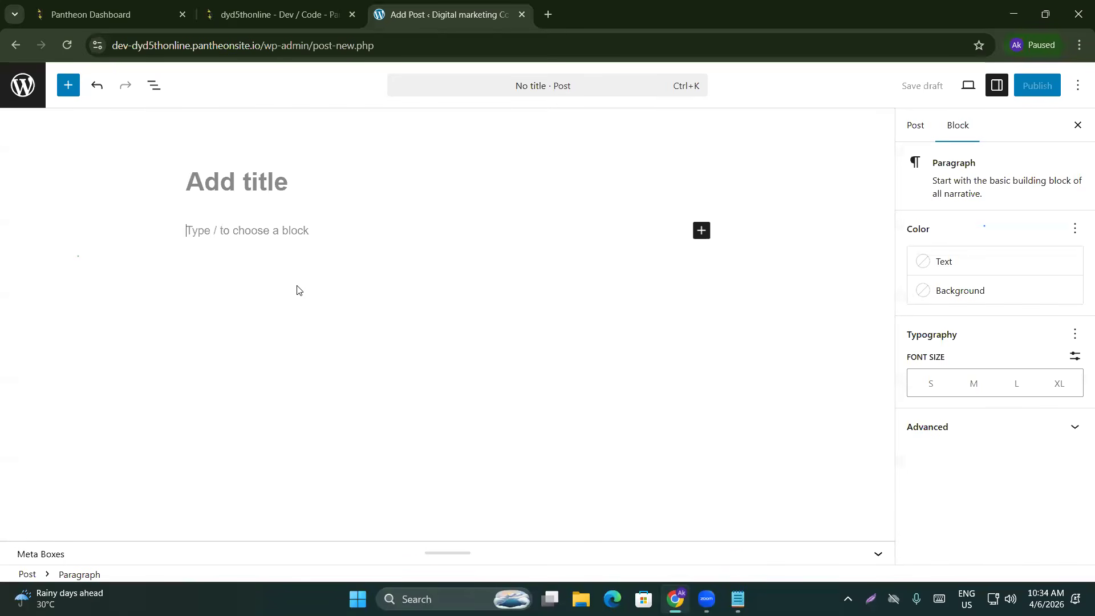
left_click(299, 197)
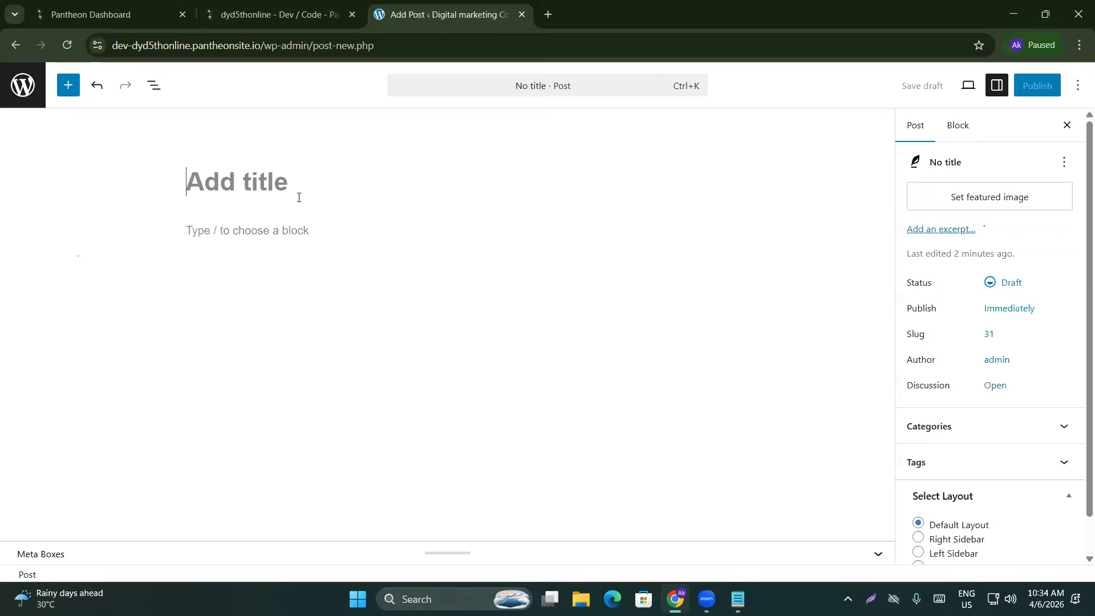
type("How to ")
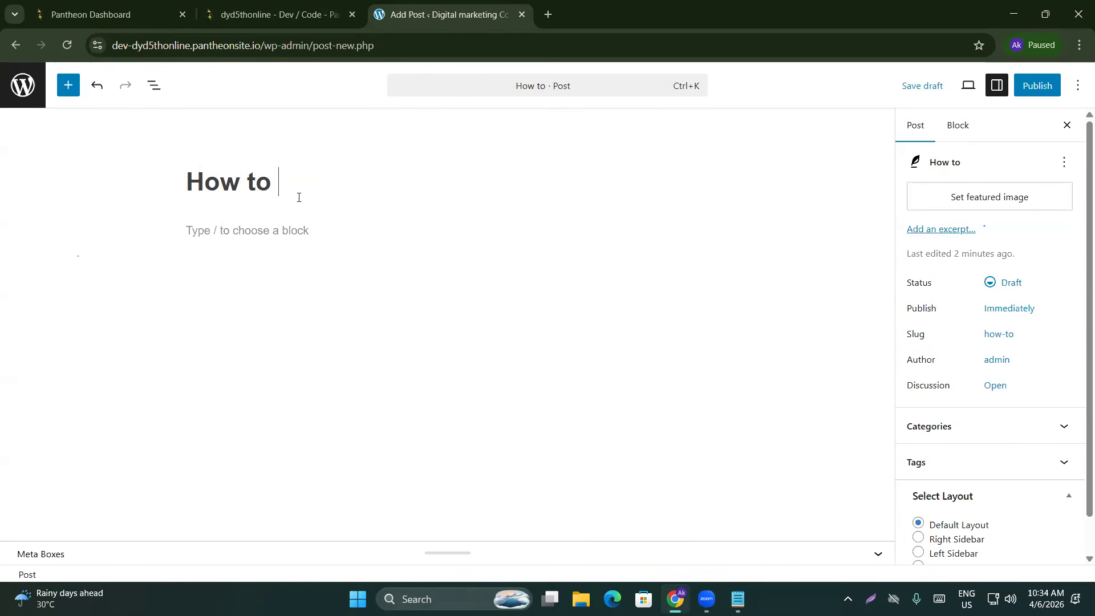
type("learn ")
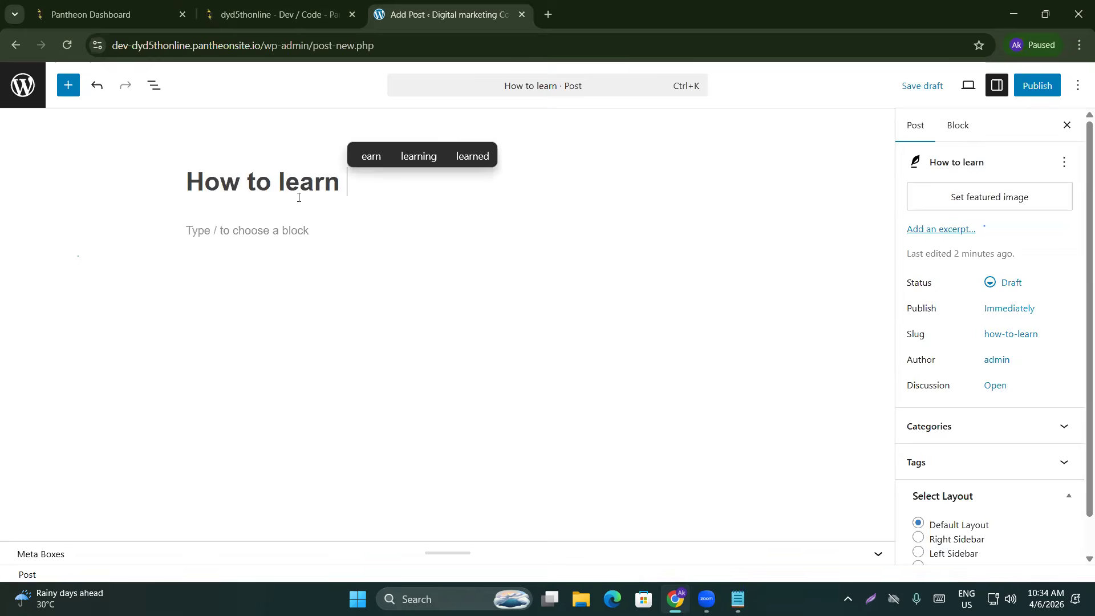
type("Social ")
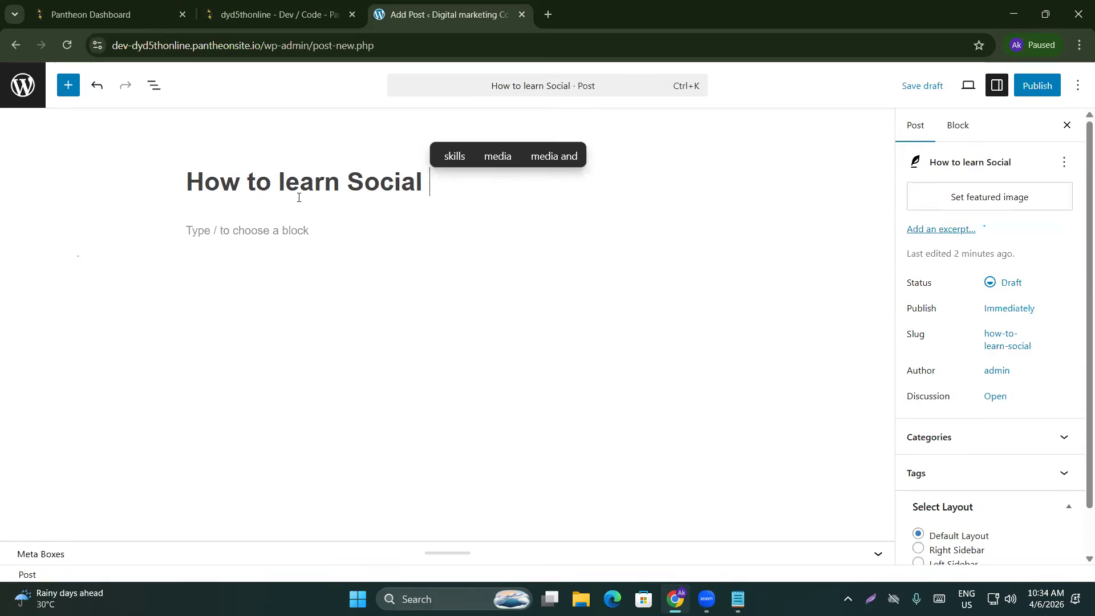
type("media marketing fro")
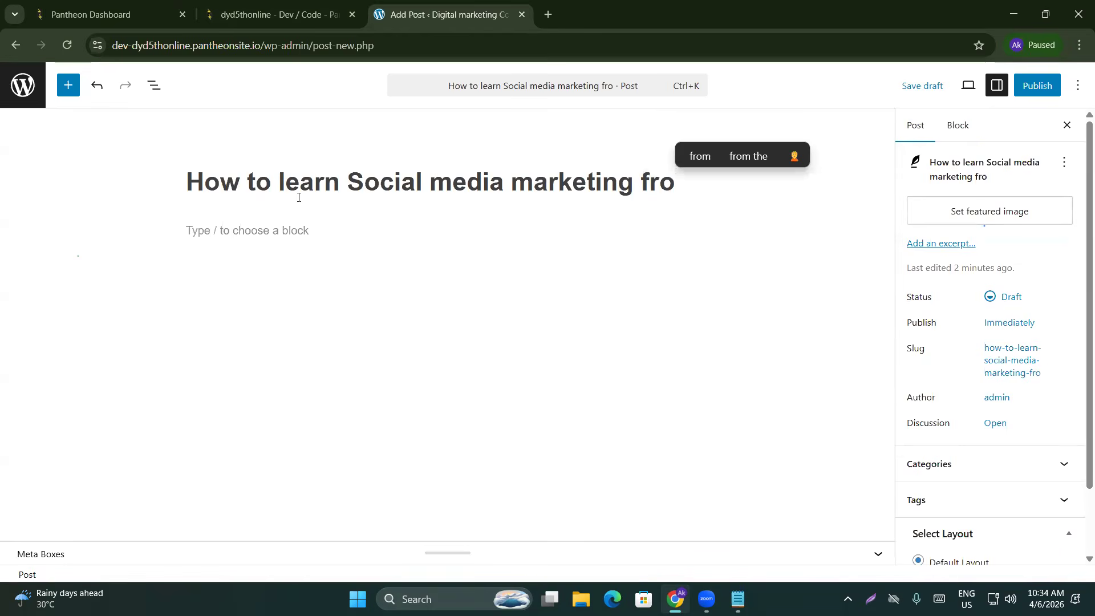
type("m ")
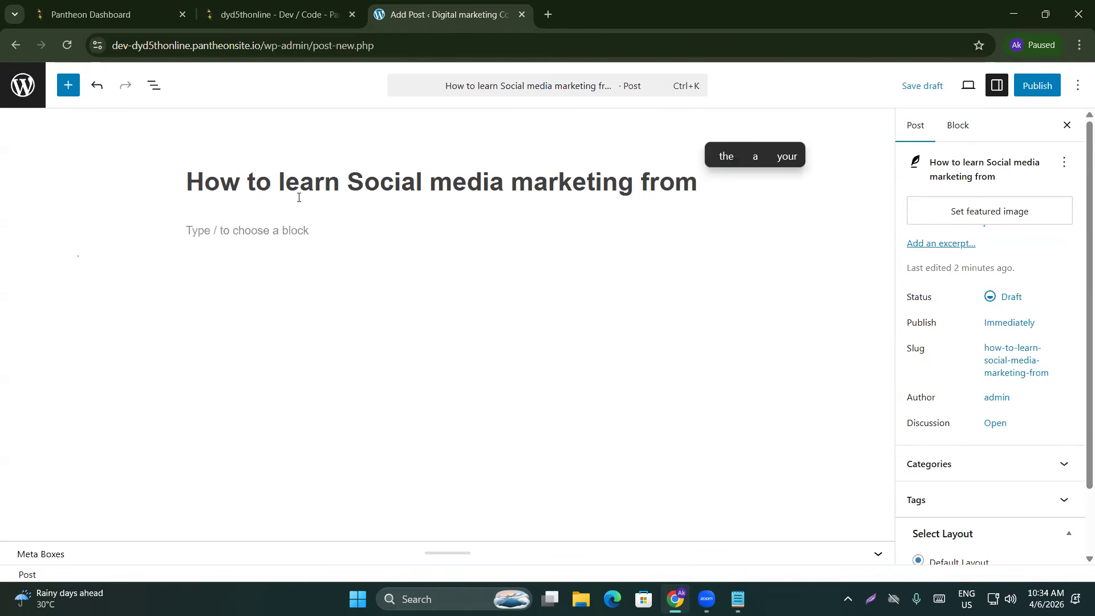
type("Googlr")
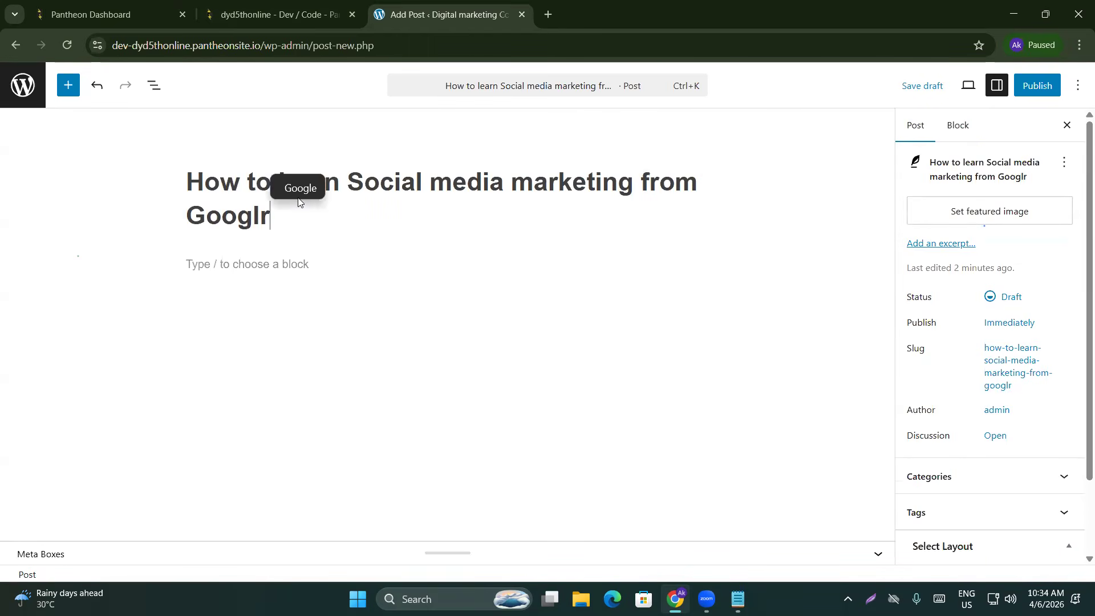
key("BackSpace")
type("e")
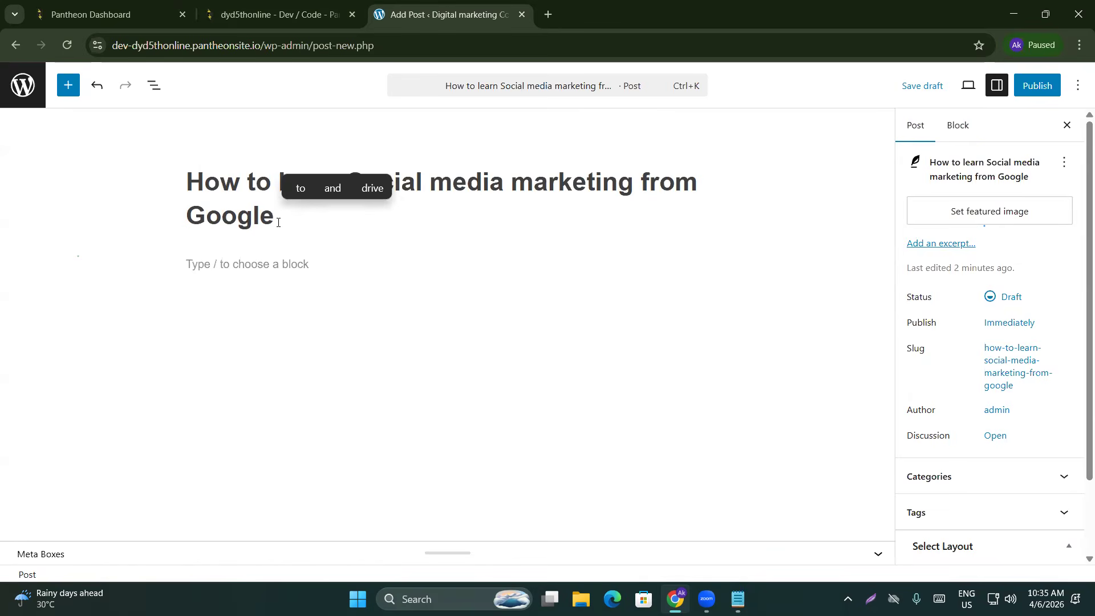
key("BackSpace")
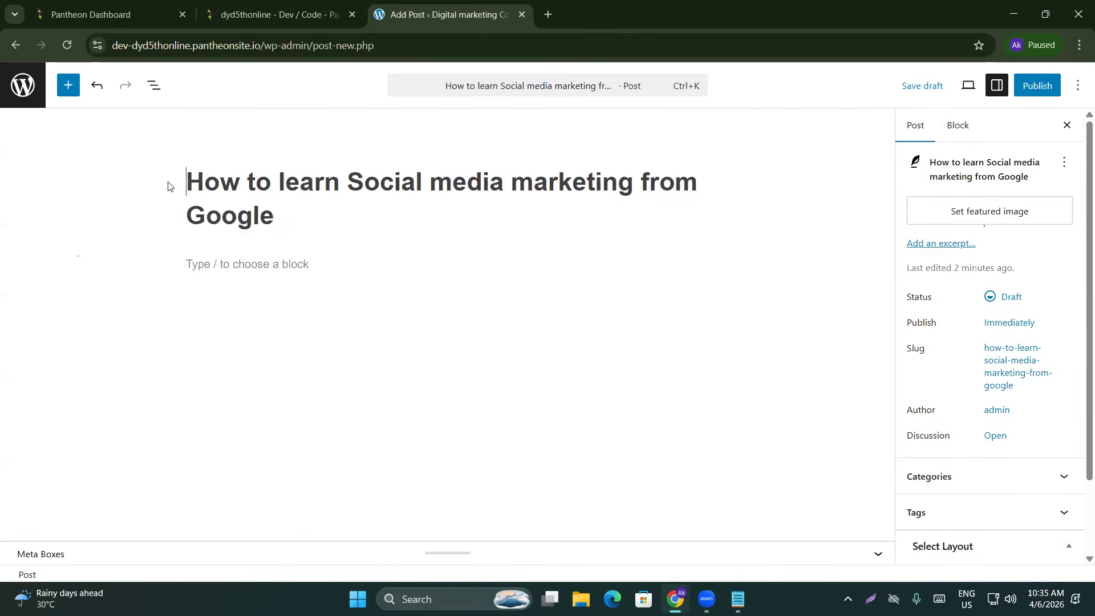
left_click(264, 222)
mouse_move(282, 220)
left_mouse_down()
mouse_move(232, 217)
mouse_move(188, 190)
mouse_move(295, 224)
left_mouse_up()
key("ctrl+c")
left_click(188, 187)
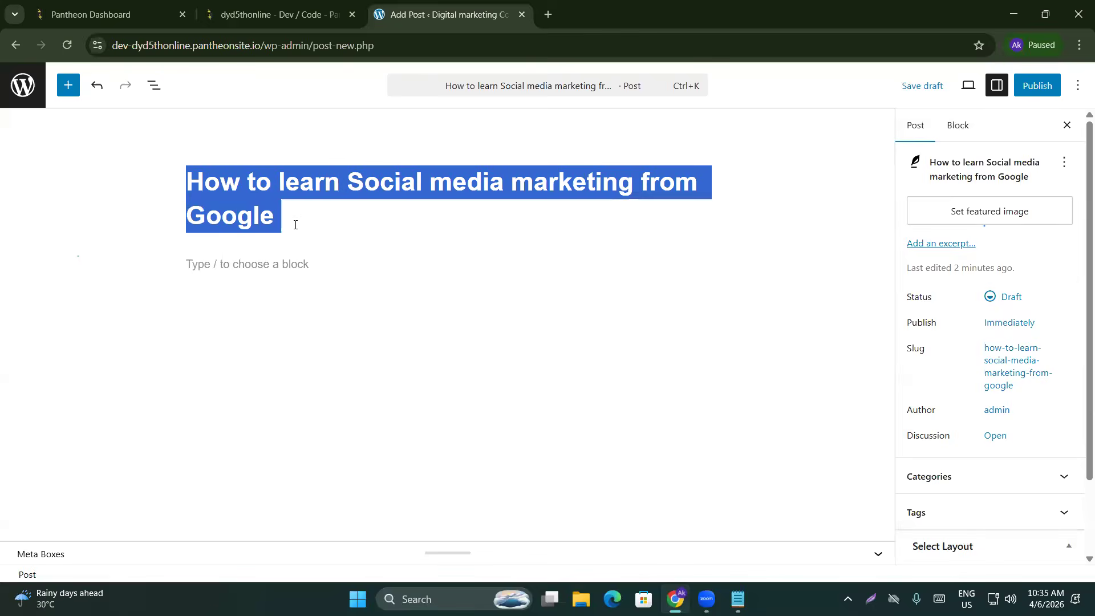
left_click(547, 15)
Search Google for 'chatgpt' in the new tab to reach the ChatGPT site
type("chat")
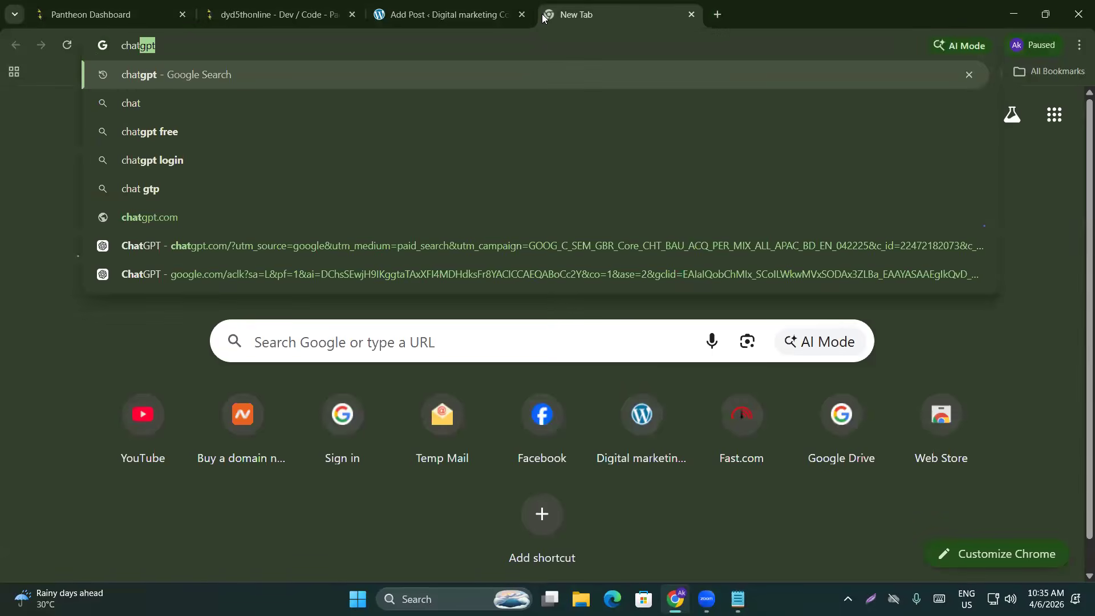
key("Return")
scroll(244, 350, "down", 6)
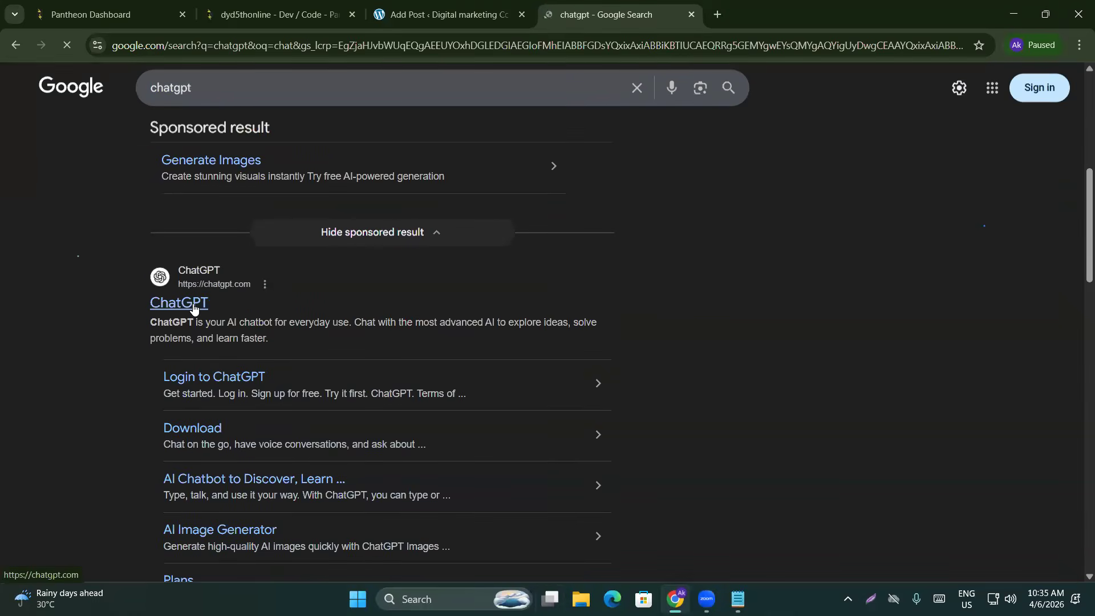
left_click(413, 7)
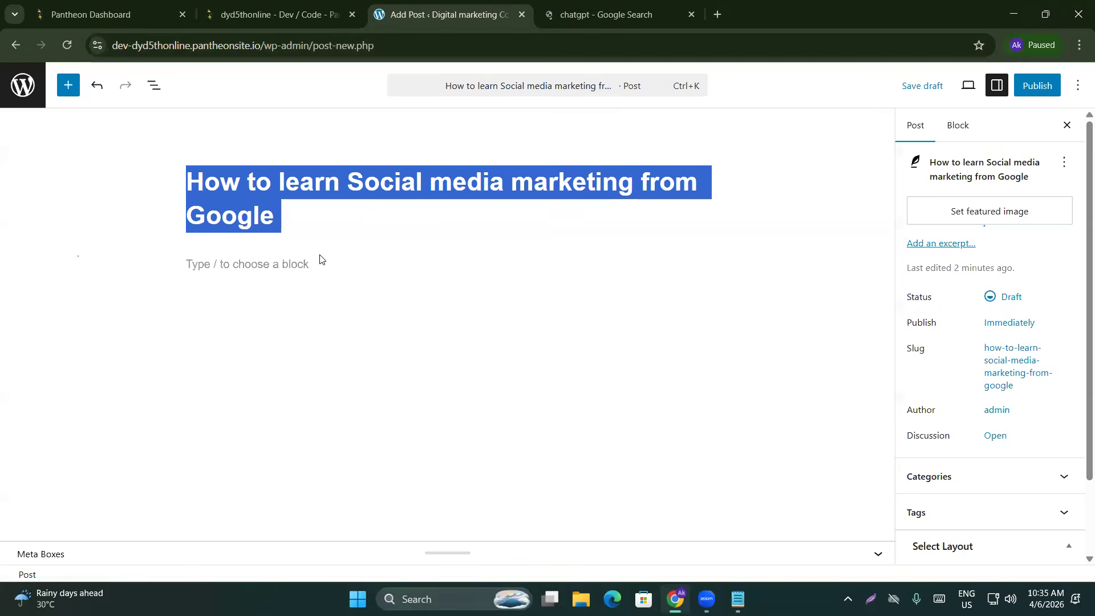
left_click(610, 5)
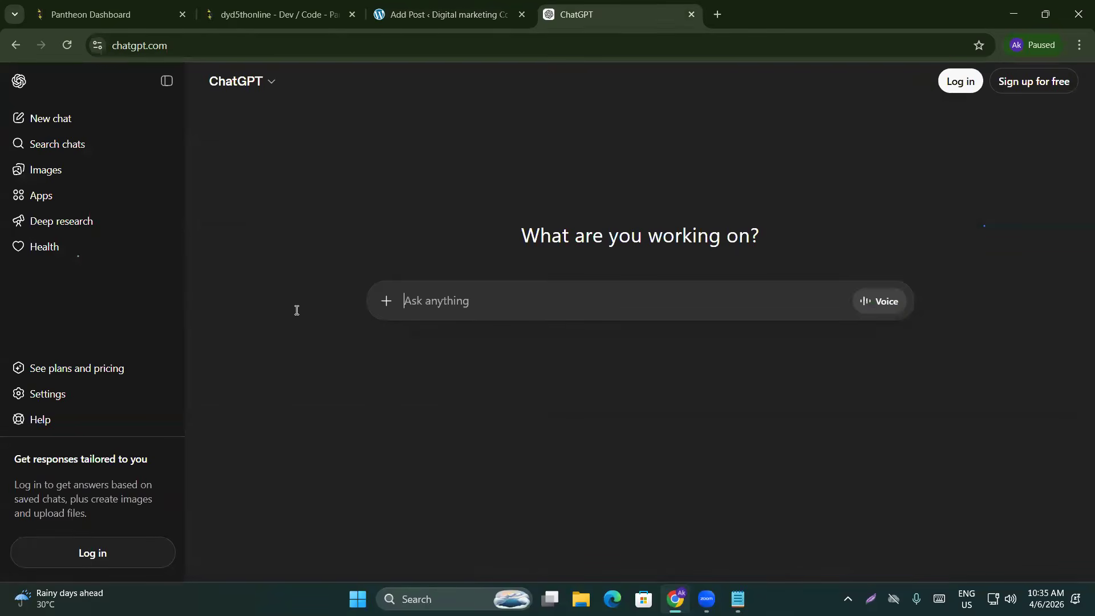
Ask ChatGPT: quoted post title plus 'provide me 700 seo friendly content for my blog post'
left_click(450, 14)
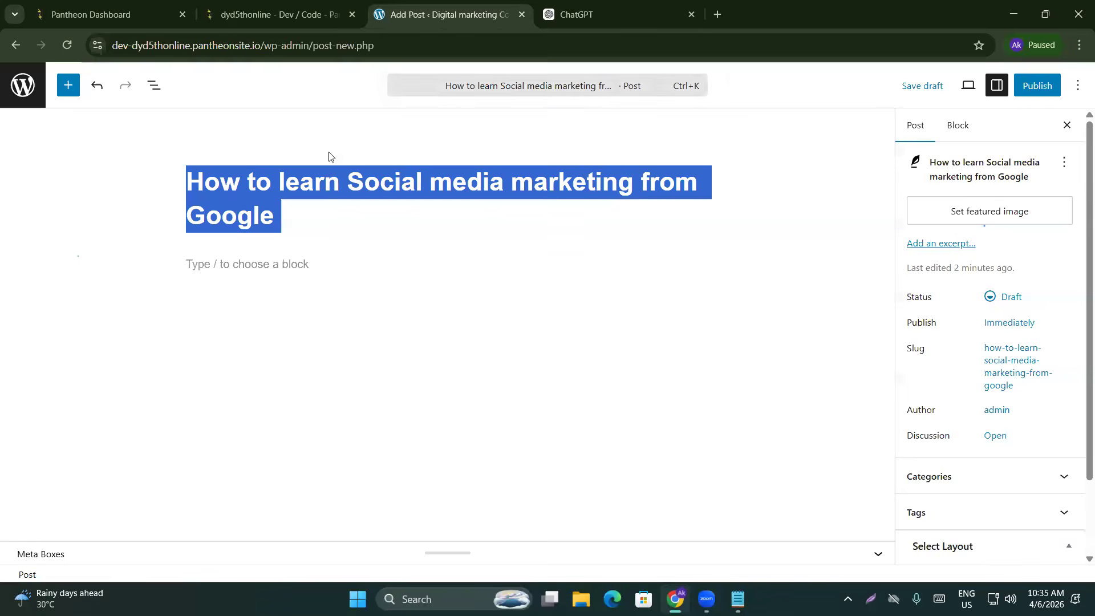
left_click(686, 5)
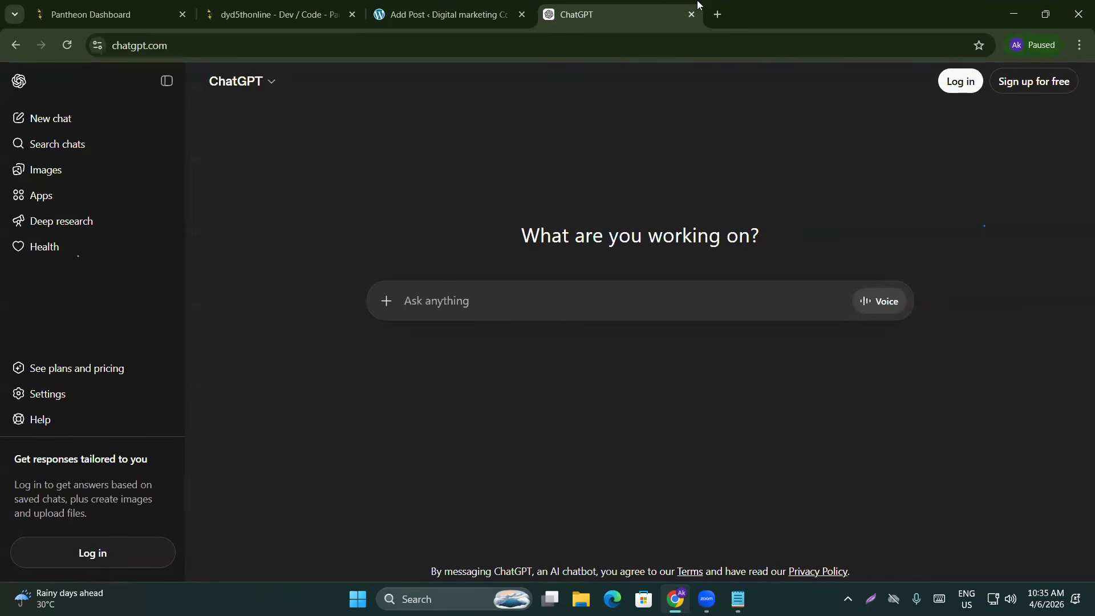
key("ctrl+v")
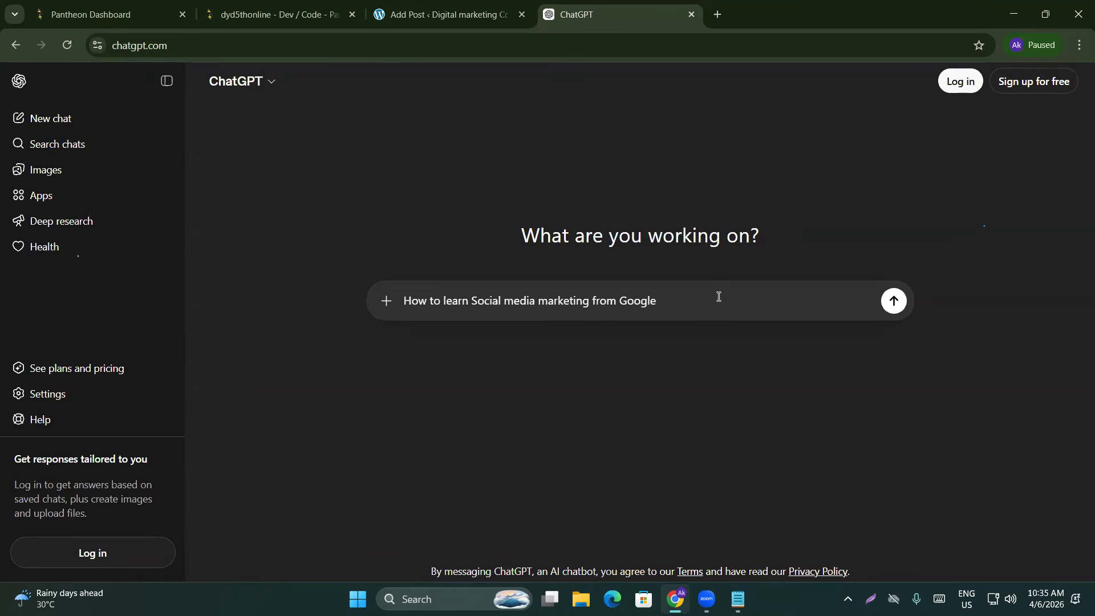
left_click(406, 301)
type("\"")
left_click(683, 298)
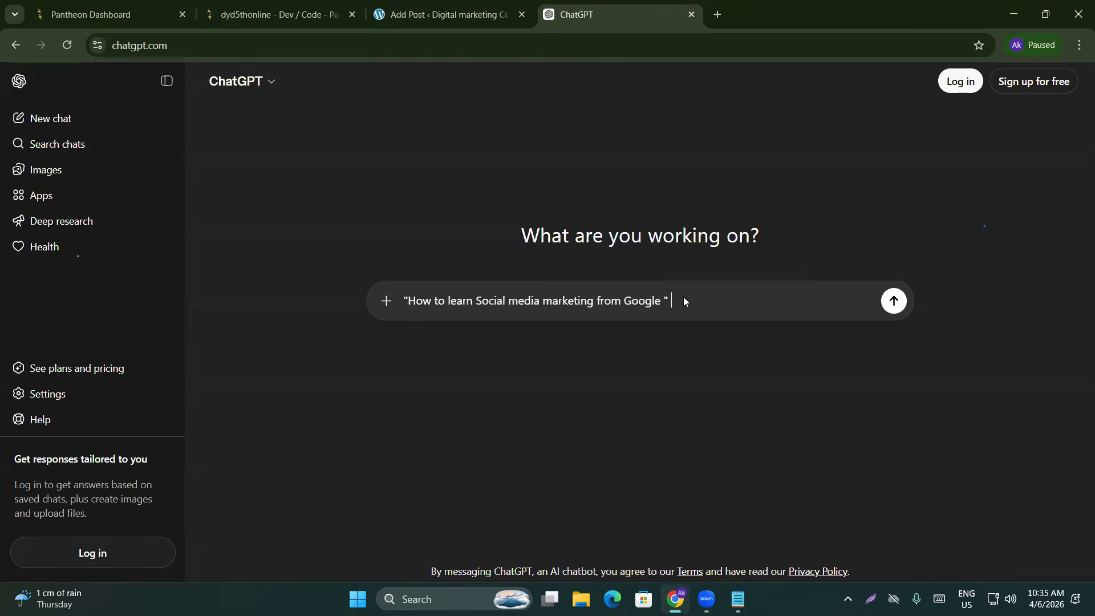
type("provide")
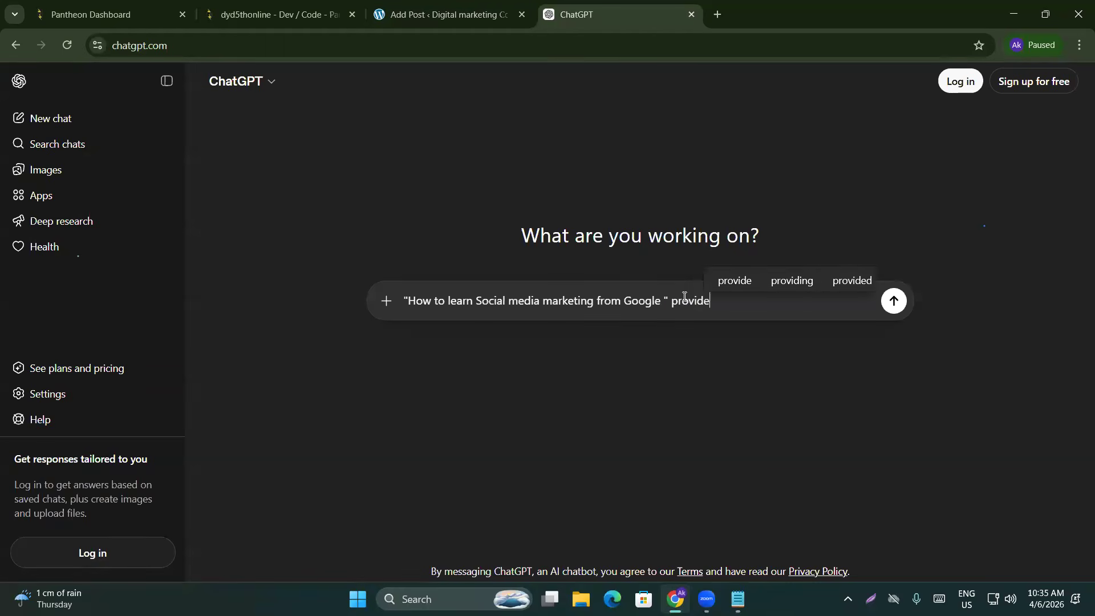
type(" me 700 ")
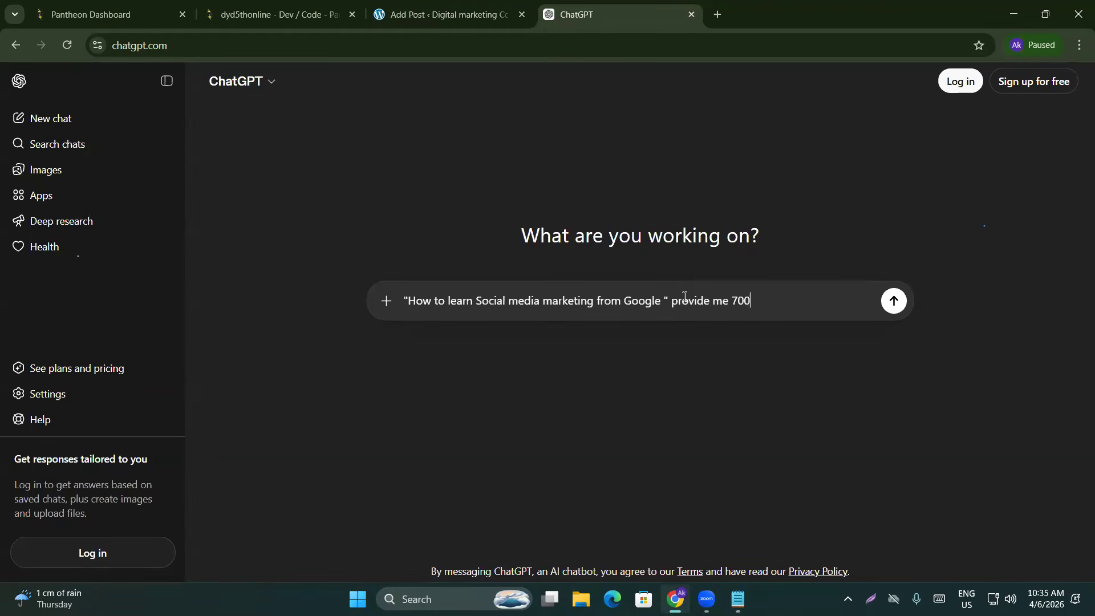
type("seo friendly ")
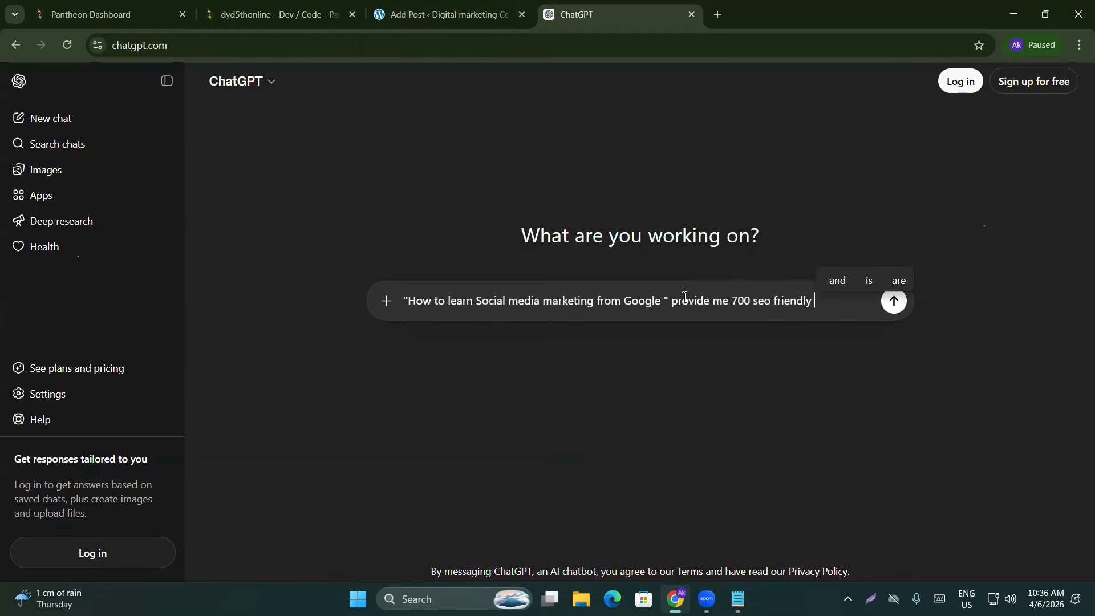
type("con")
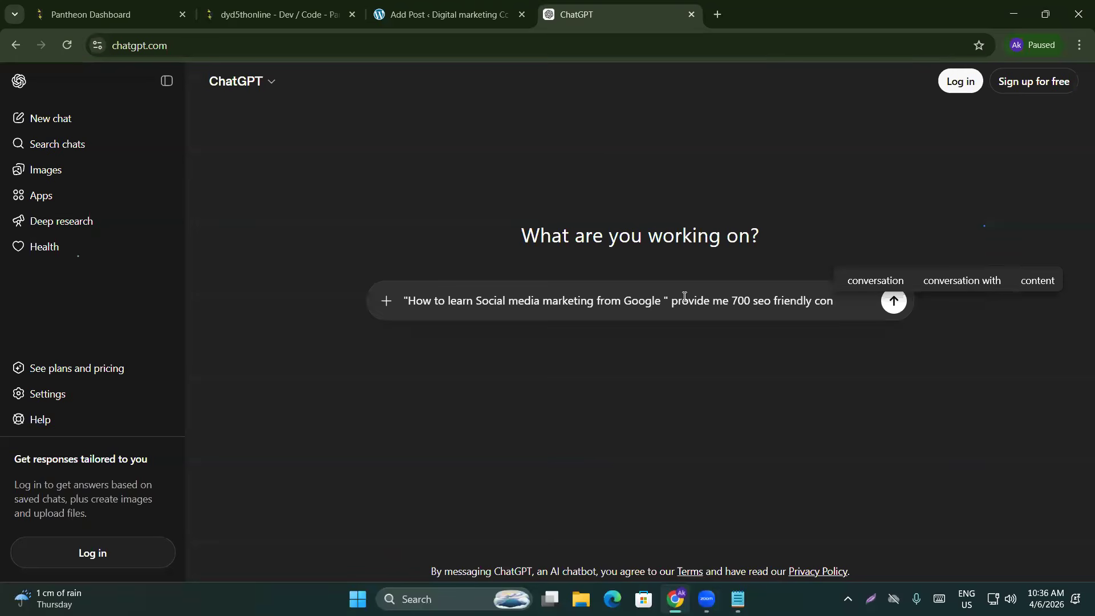
type("tent for")
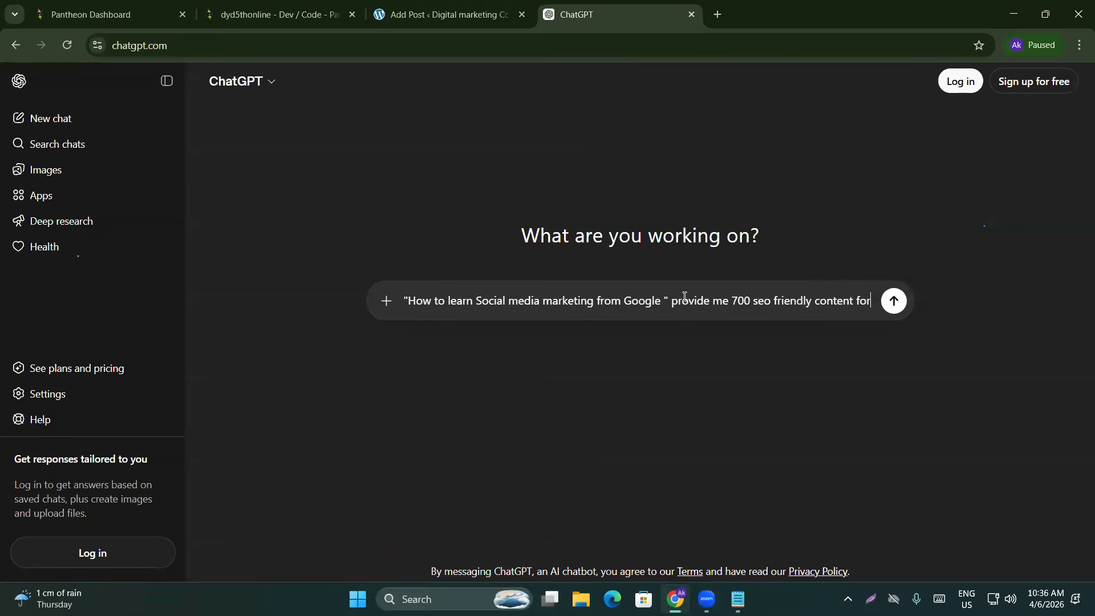
type(" my blog post")
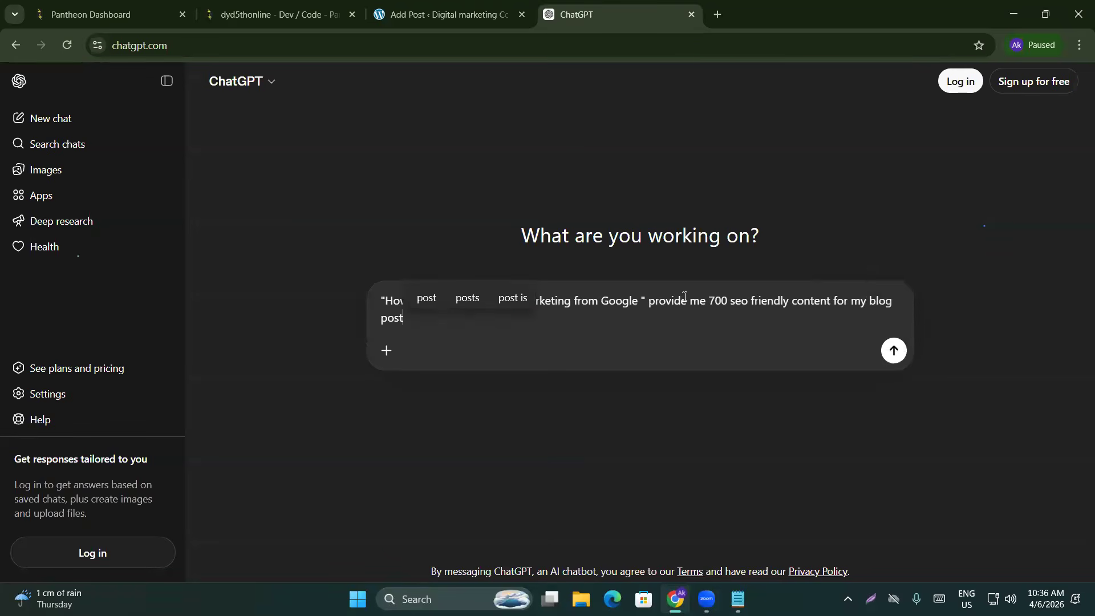
key("Return")
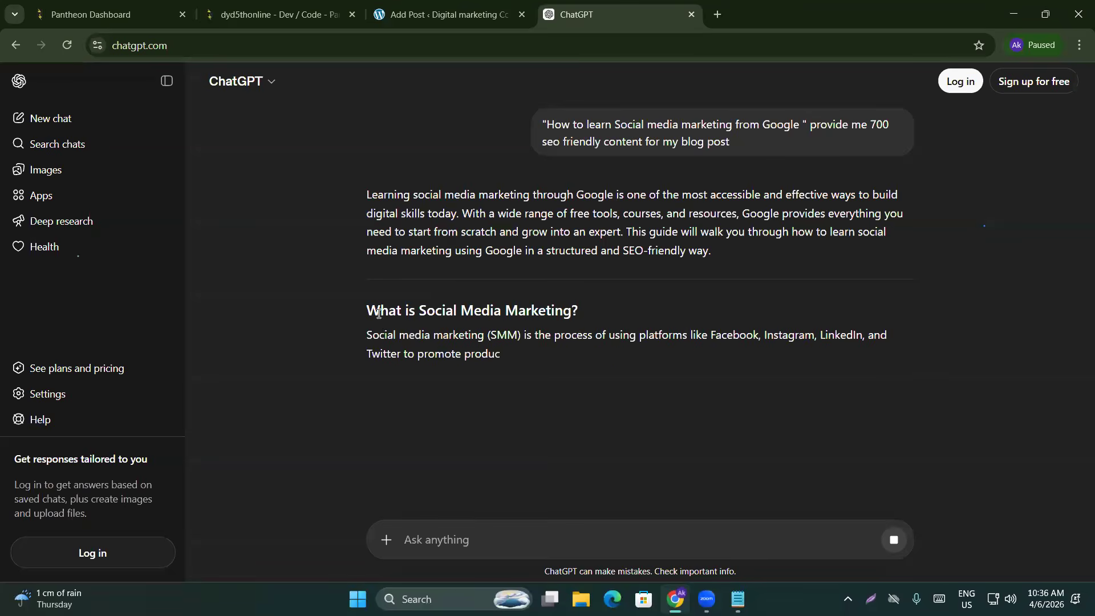
Select ChatGPT's generated article and return to the empty paragraph in the WordPress draft
scroll(593, 291, "down", 1)
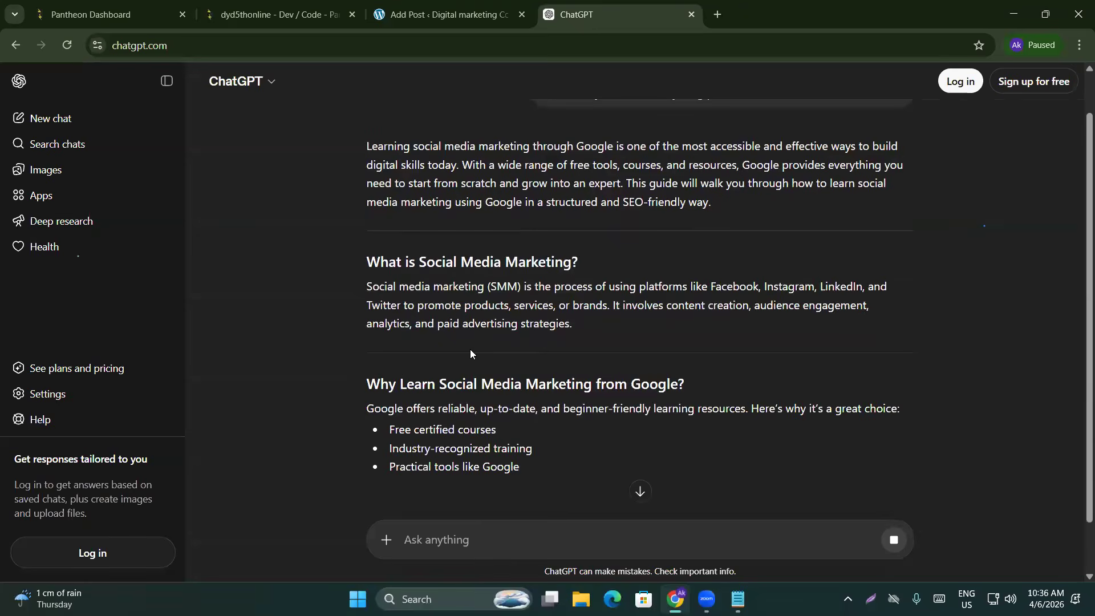
scroll(614, 338, "down", 5)
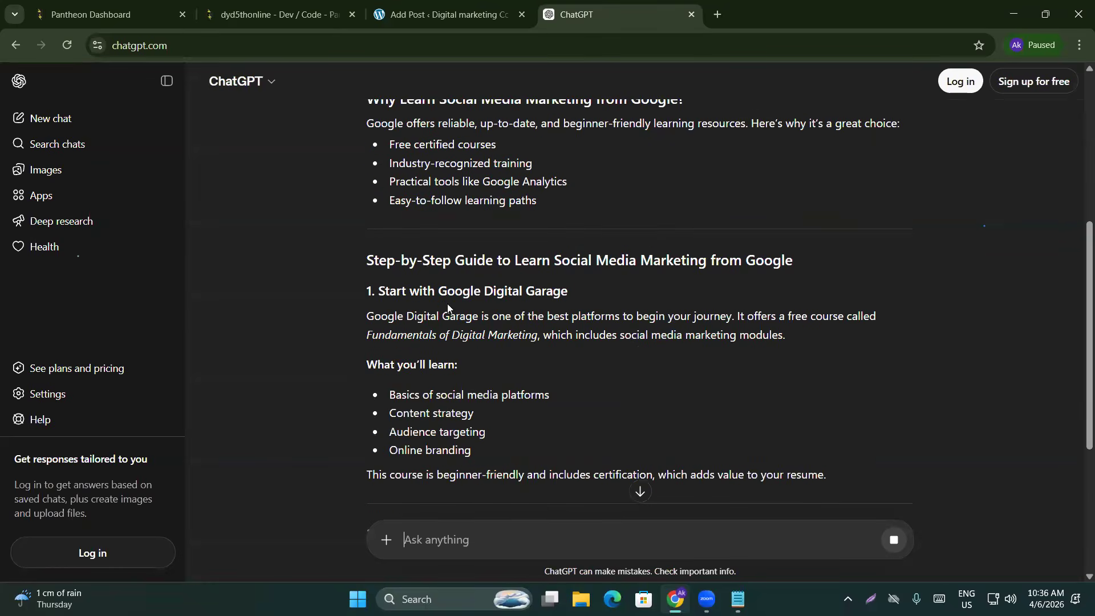
scroll(464, 303, "up", 3)
left_click_drag(370, 112, 527, 327)
key("ctrl+c")
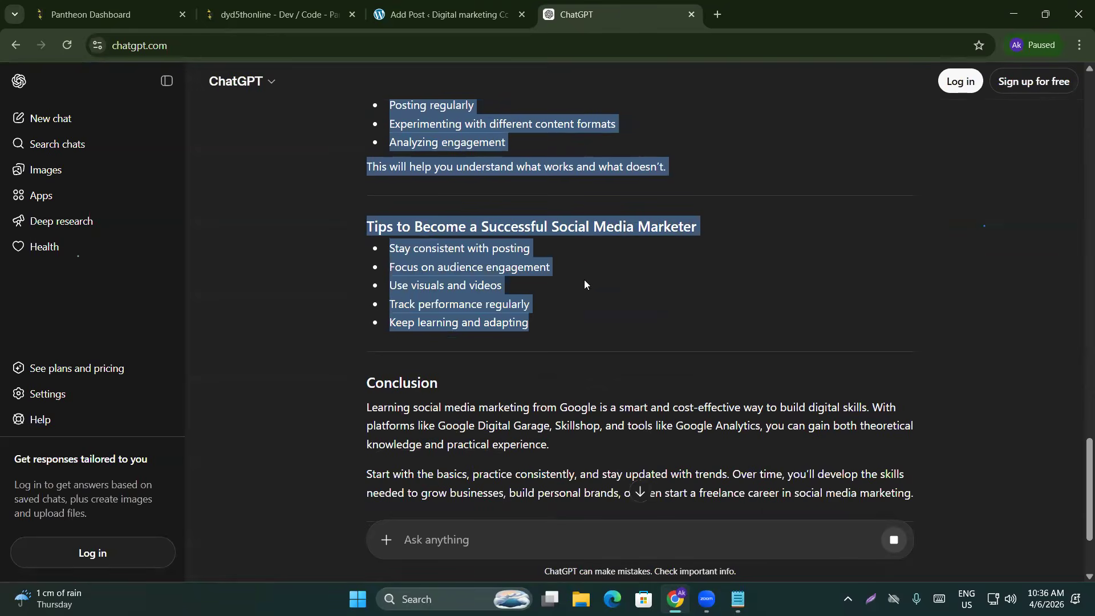
left_click(429, 13)
left_click(254, 263)
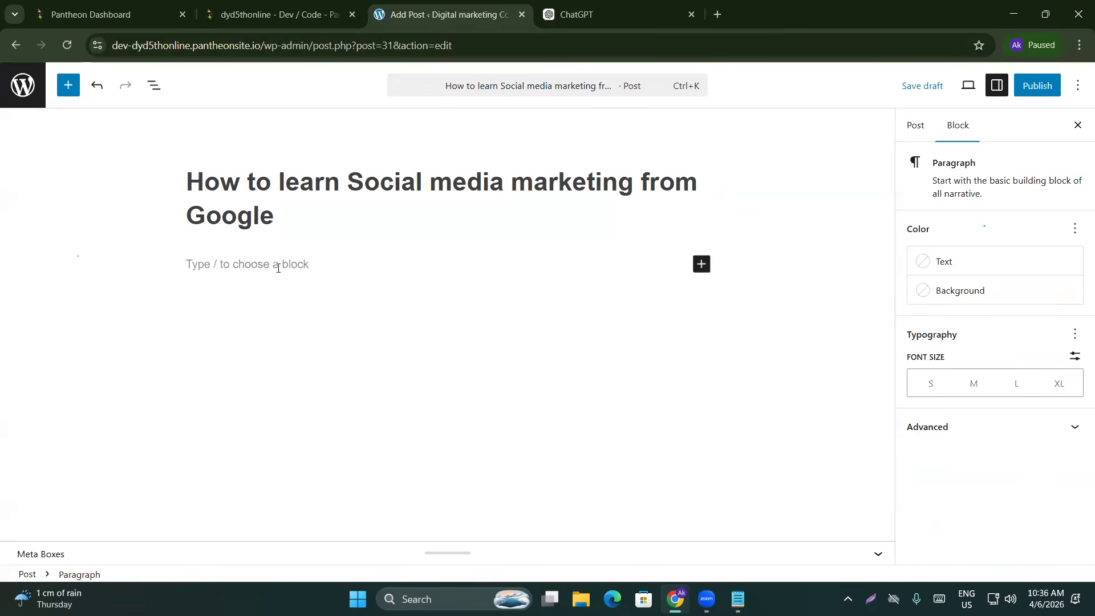
Paste the ChatGPT article into the post body and look over its blocks
key("ctrl+v")
scroll(499, 276, "up", 15)
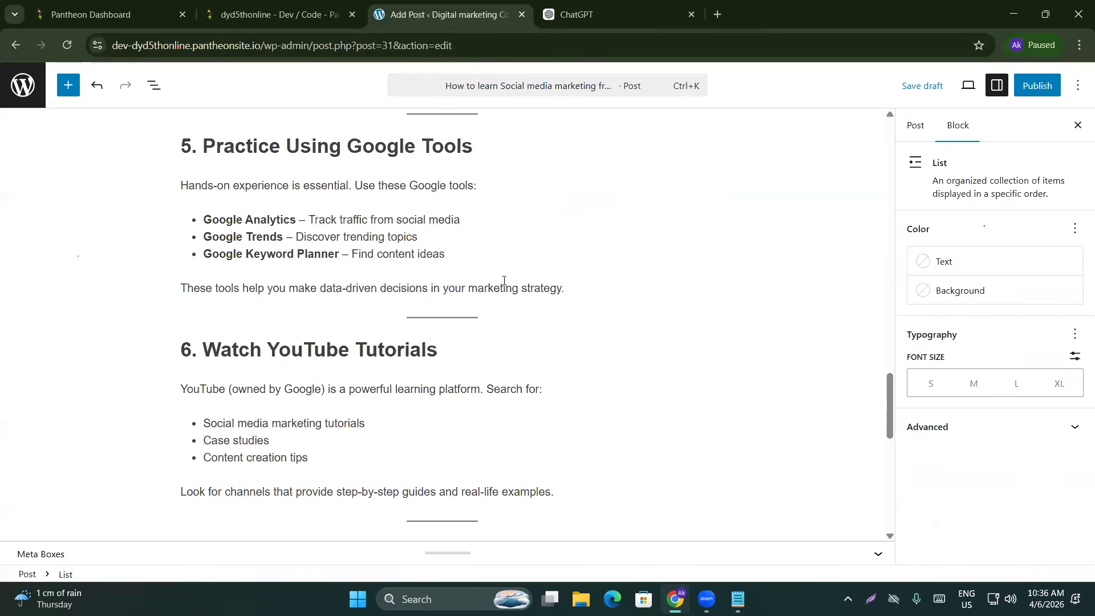
left_click(477, 398)
left_click(475, 406)
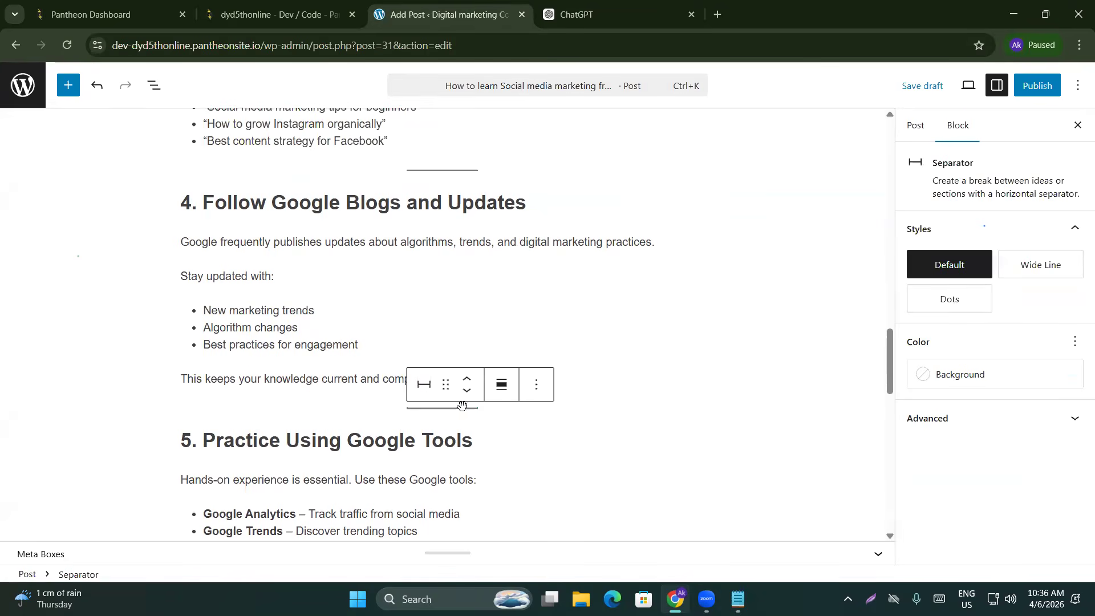
scroll(395, 328, "up", 20)
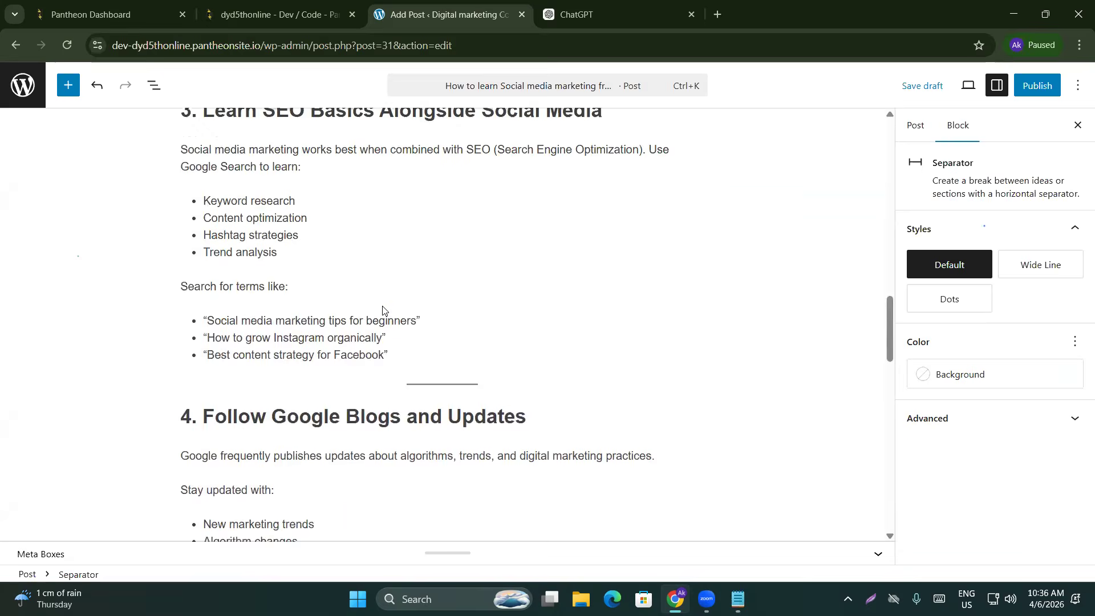
left_click(360, 289)
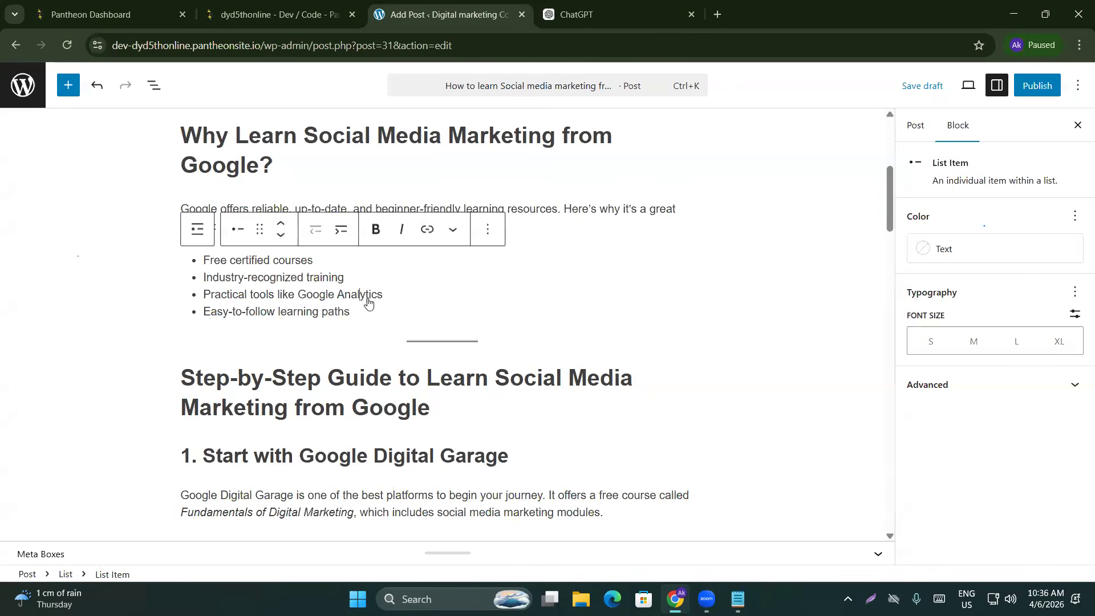
scroll(363, 297, "up", 5)
left_click(288, 224)
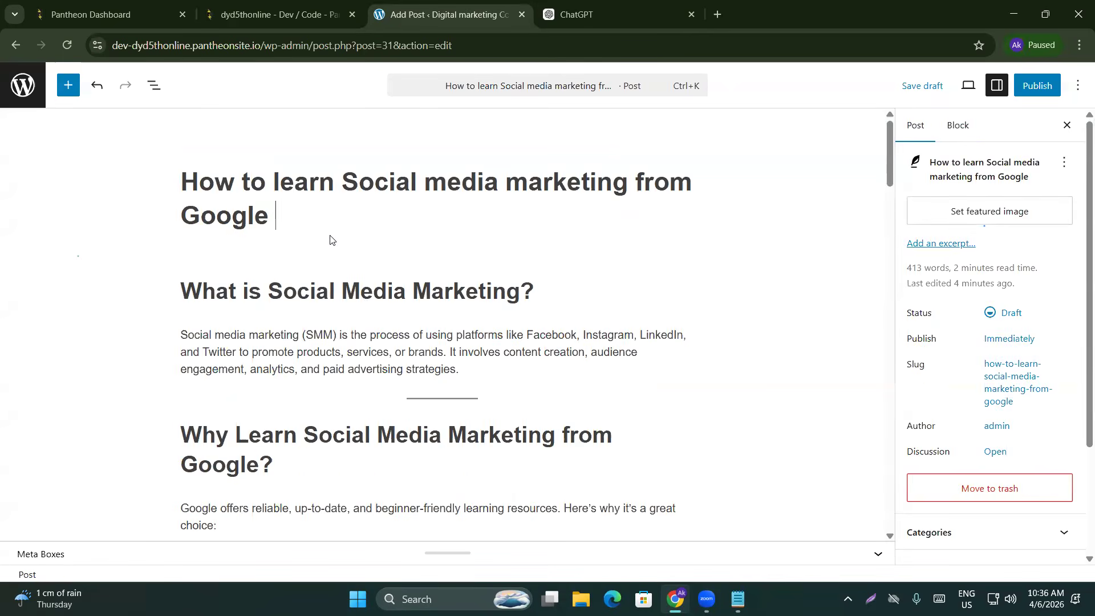
left_click(444, 323)
Copy the words 'Social media marketing' from the post title
left_click(916, 125)
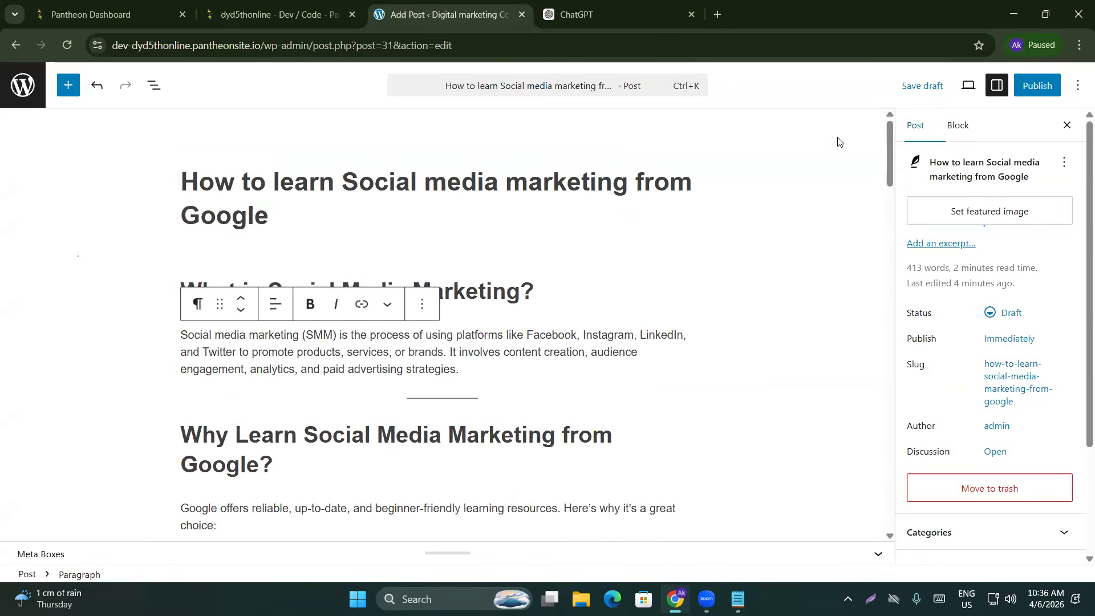
scroll(403, 310, "down", 5)
scroll(348, 319, "down", 3)
scroll(354, 311, "up", 8)
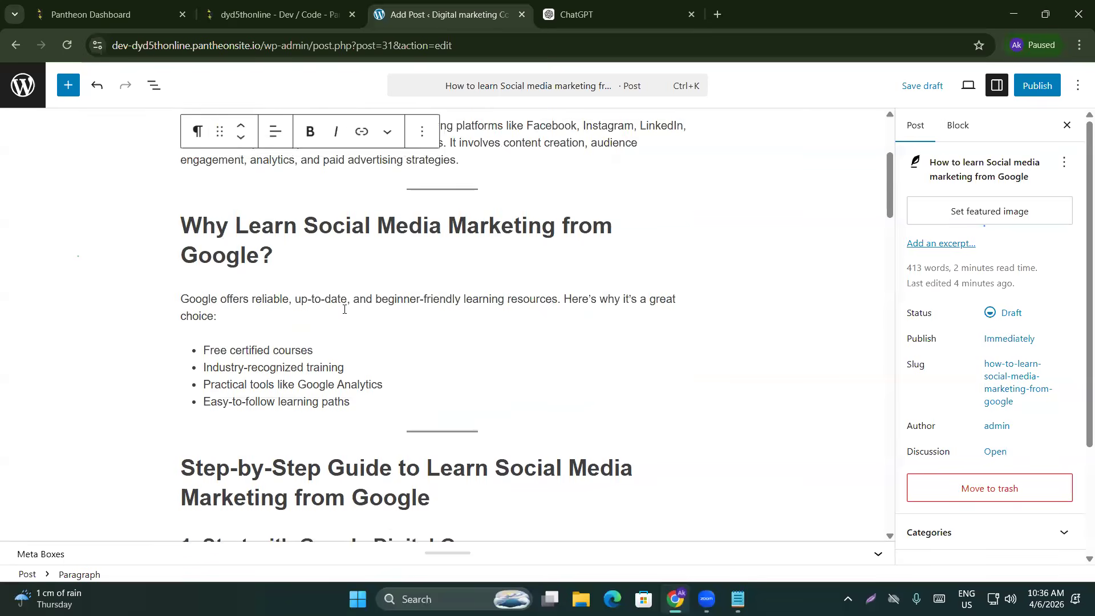
left_click_drag(344, 175, 626, 171)
key("ctrl+c")
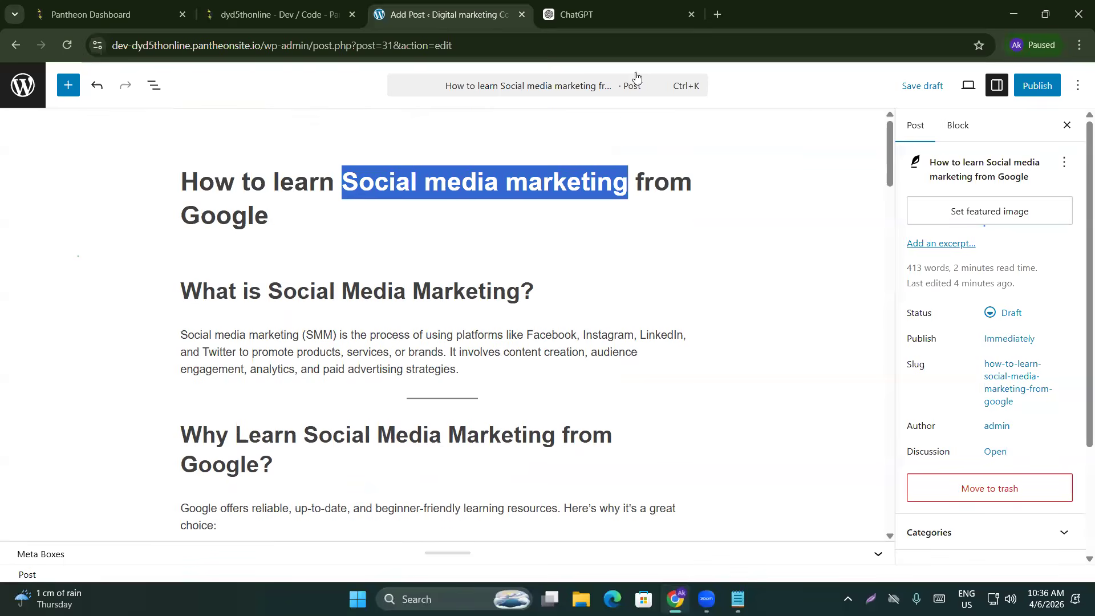
Search Google Images for 'social media marketing' and preview the PJM Consulting image
left_click(717, 14)
key("ctrl+v")
key("Return")
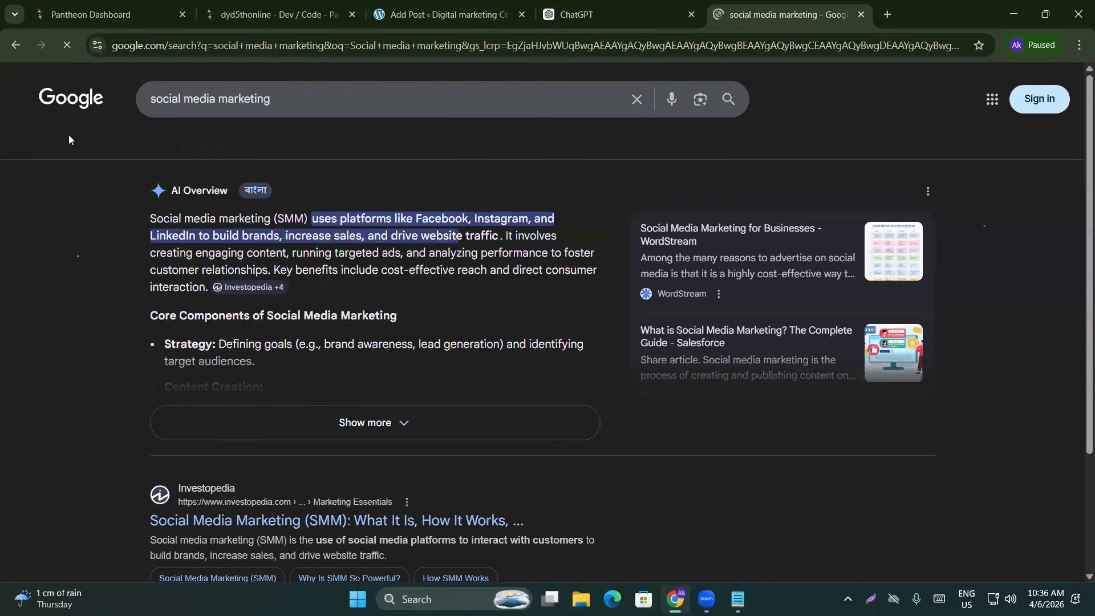
left_click(246, 145)
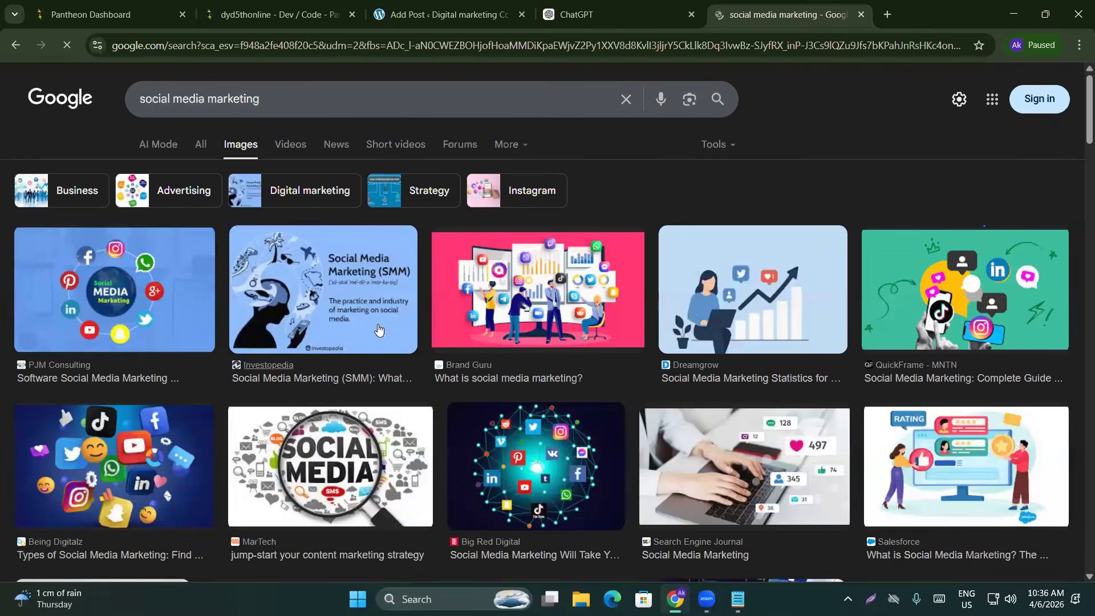
left_click(93, 306)
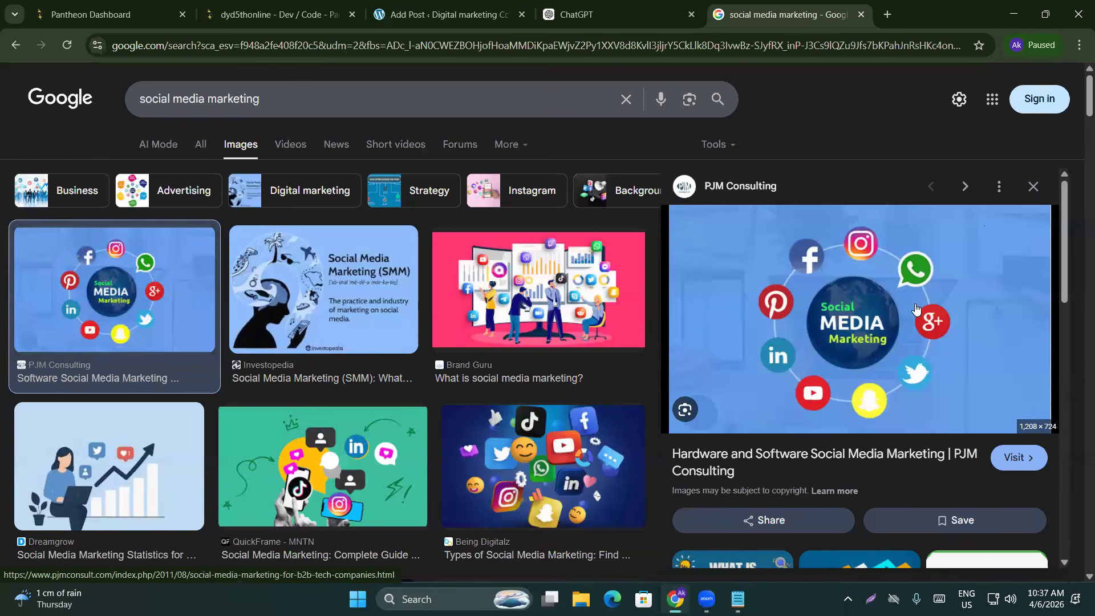
Save the image to Downloads as images-Social-Media-Marketing.webp and return to the WordPress draft
right_click(873, 275)
left_click(933, 470)
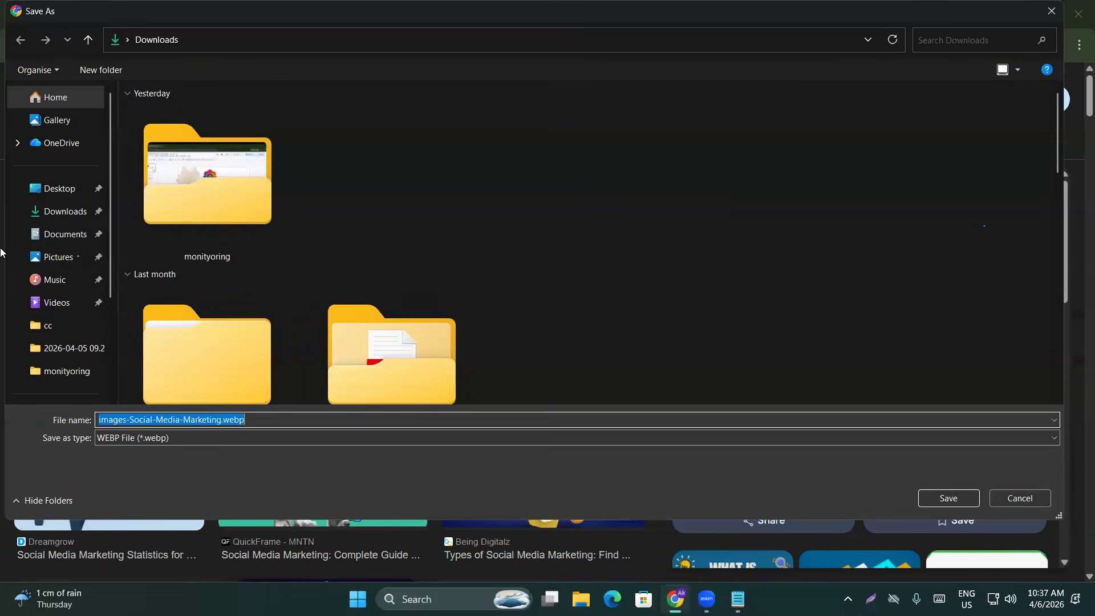
left_click(36, 214)
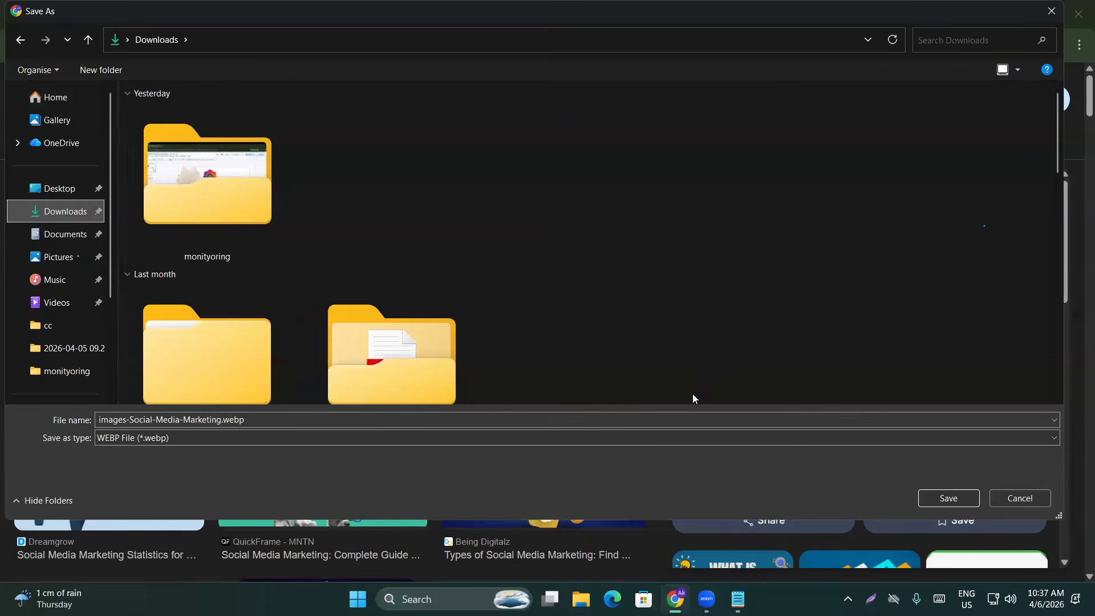
left_click(938, 498)
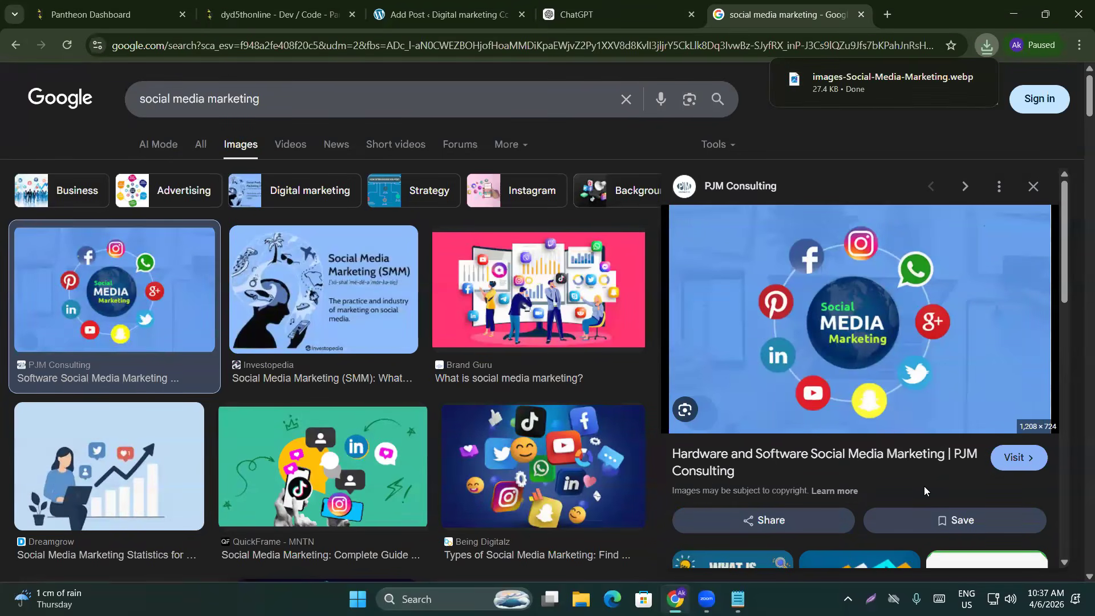
left_click(442, 15)
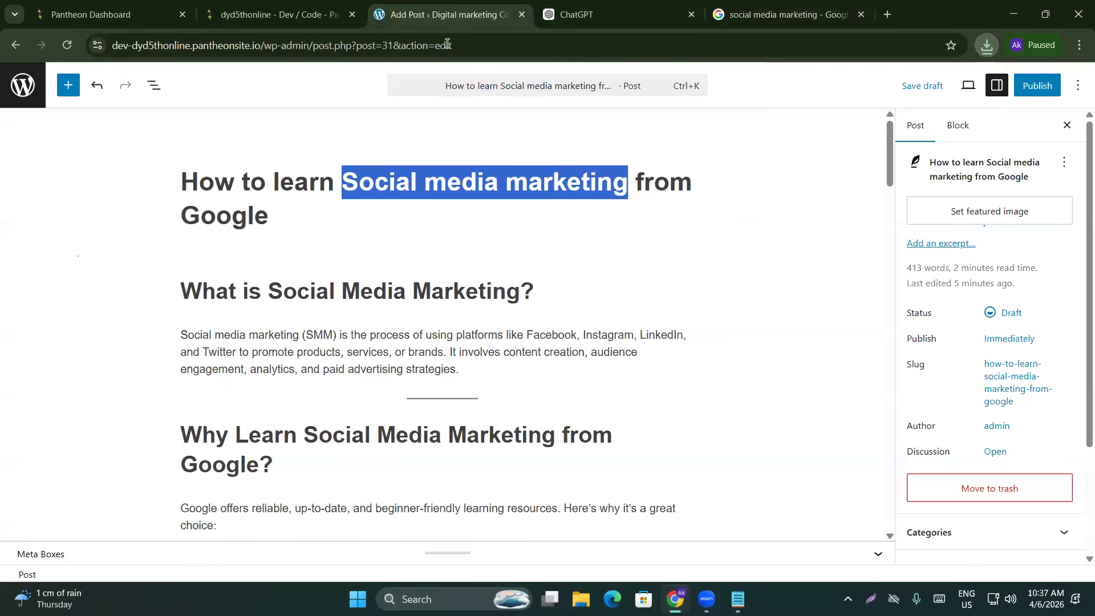
left_click(785, 242)
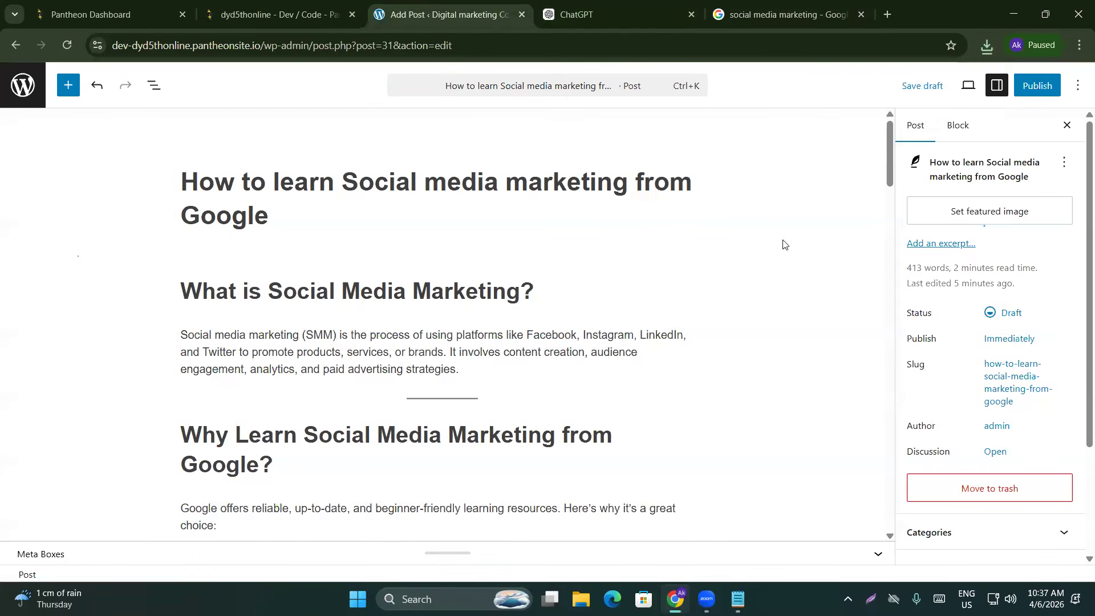
scroll(481, 323, "down", 5)
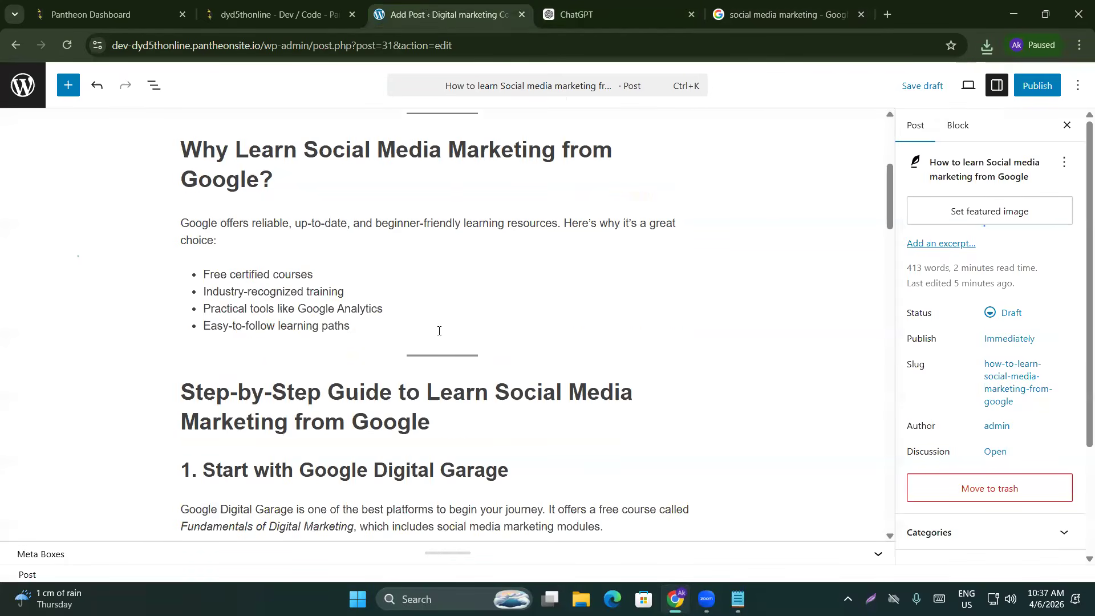
Add an Image block after the Why Learn bullet list, uploading the webp file from Downloads
left_click(354, 326)
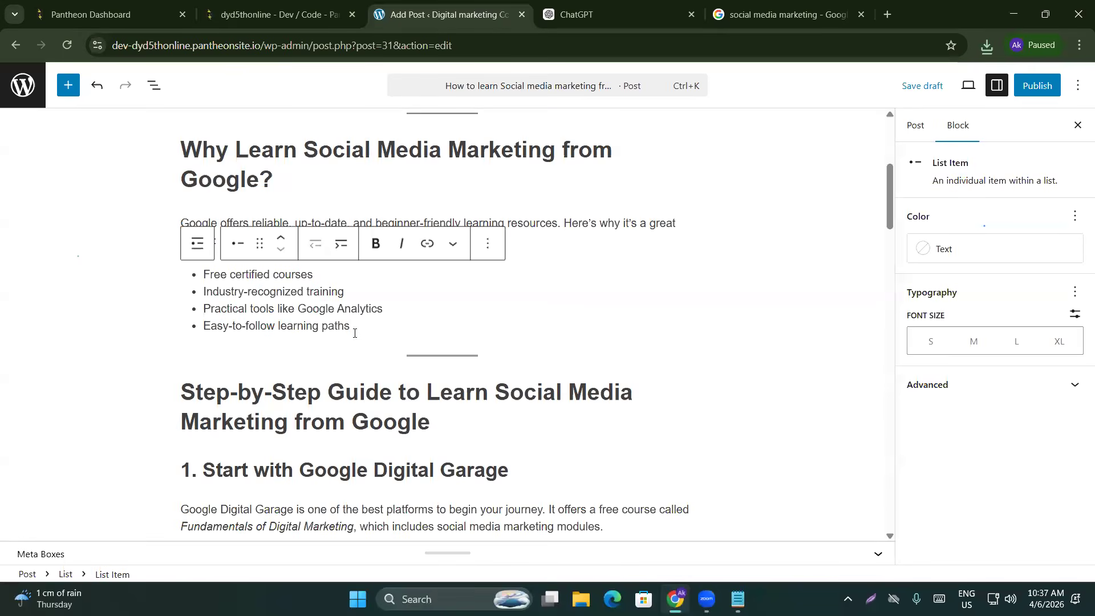
key("Return")
key("Return")
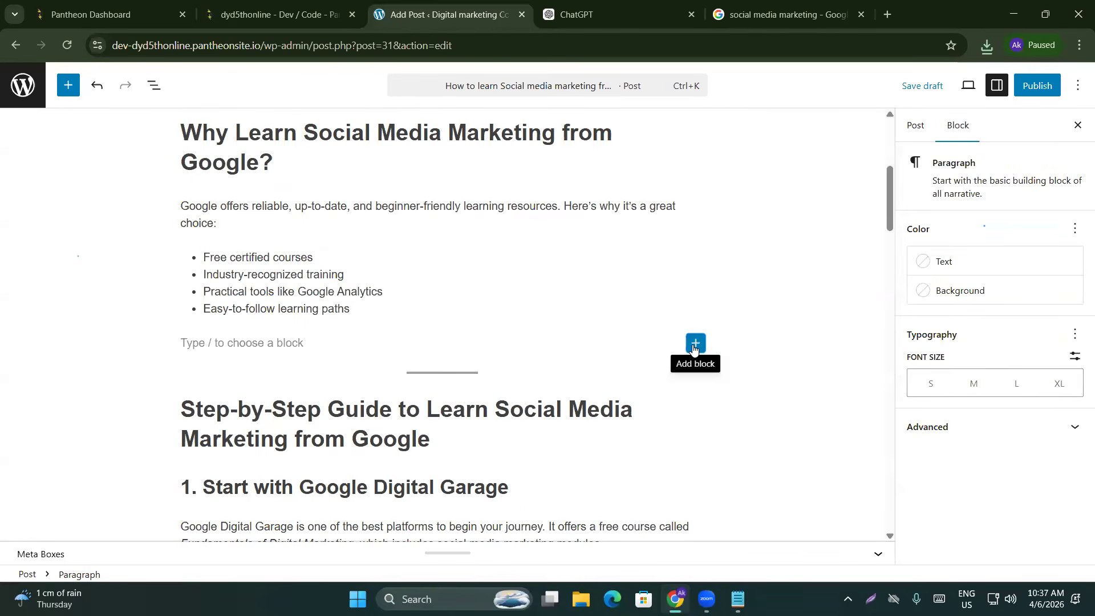
left_click(696, 344)
left_click(736, 502)
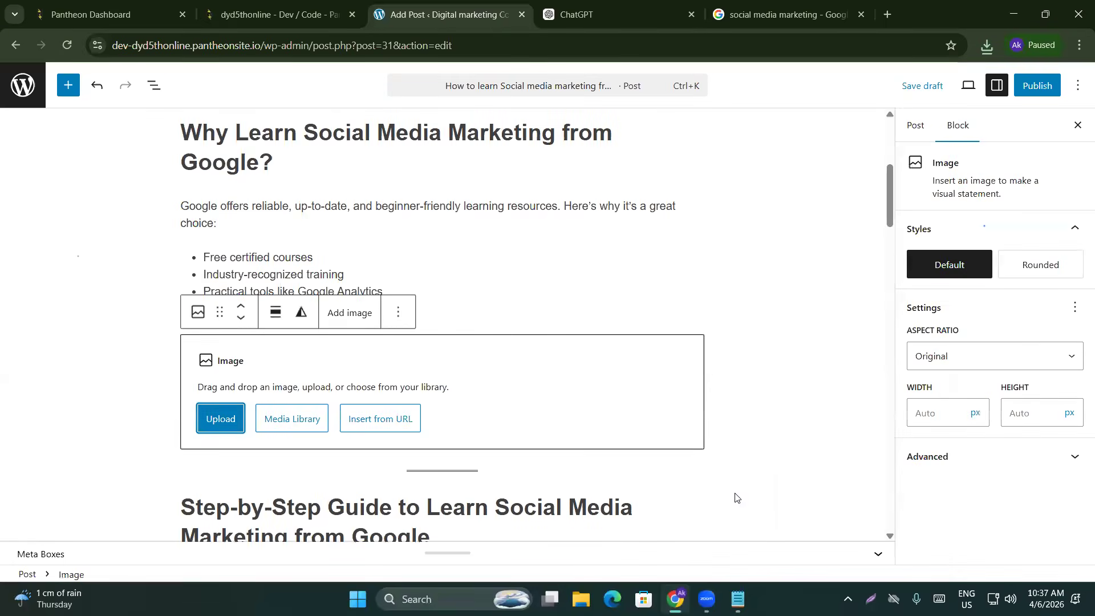
left_click(200, 428)
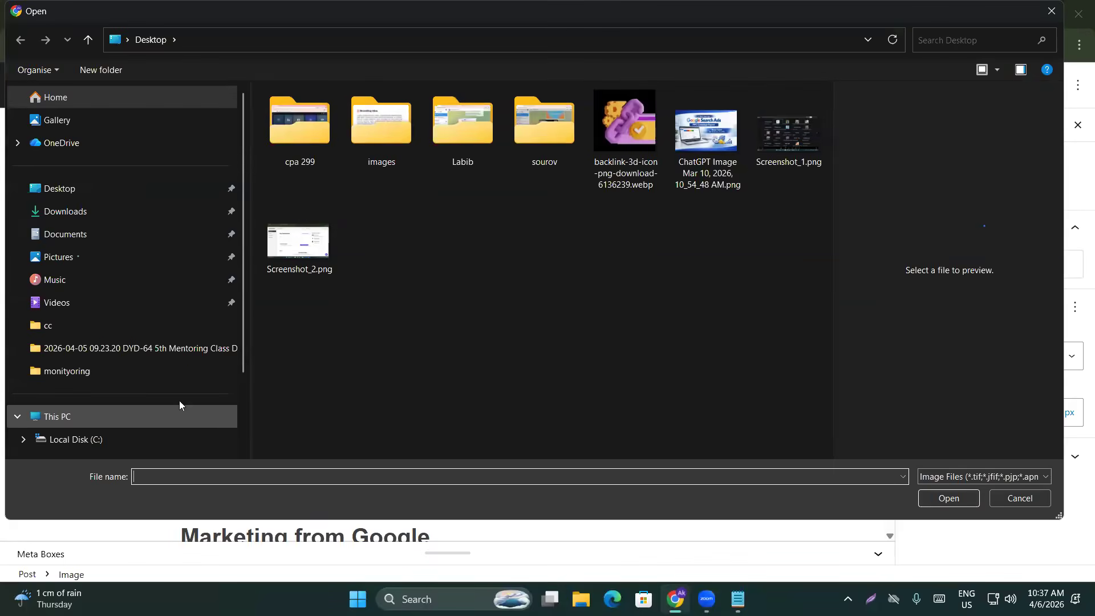
left_click(83, 214)
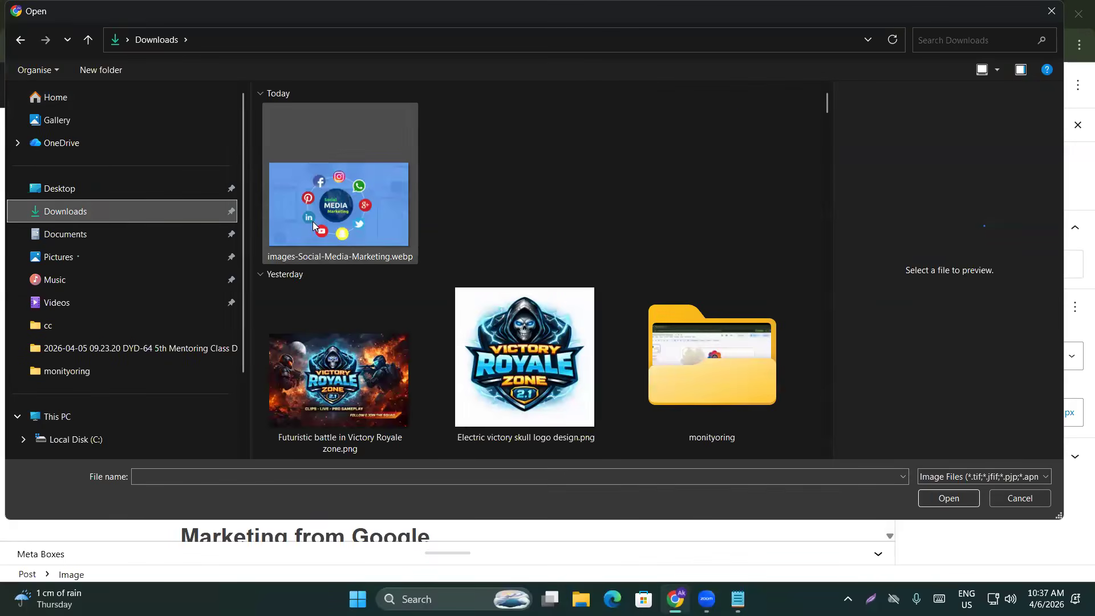
double_click(364, 234)
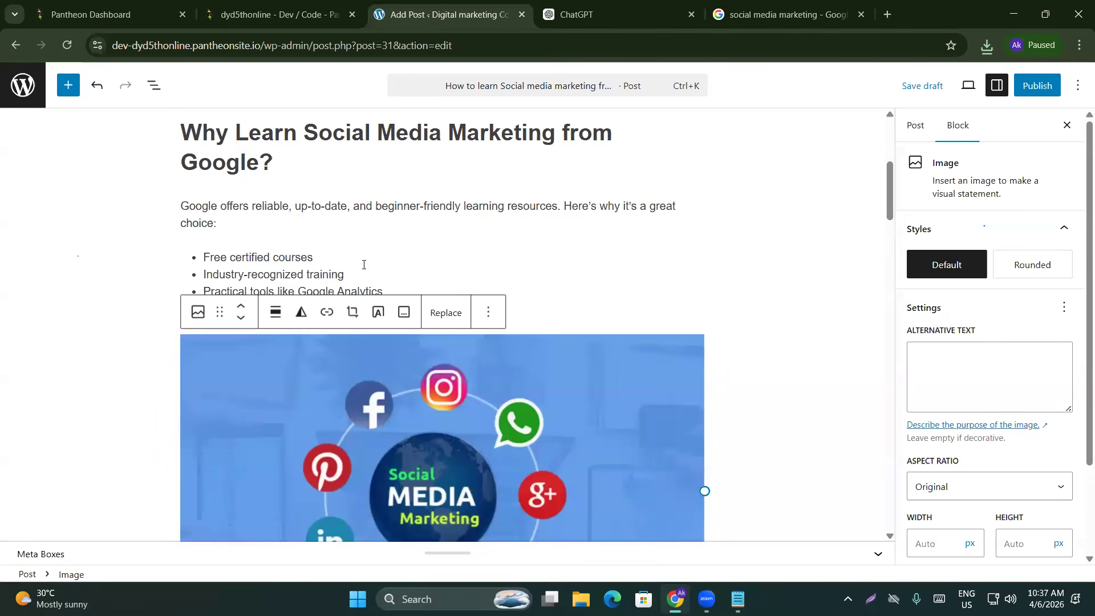
scroll(346, 251, "up", 5)
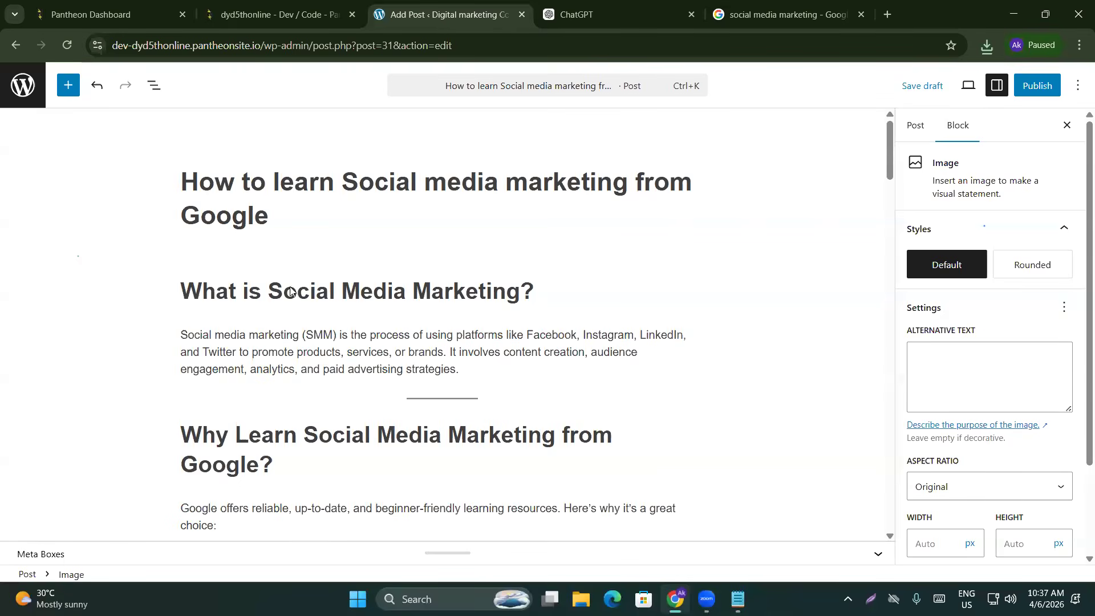
scroll(472, 249, "down", 20)
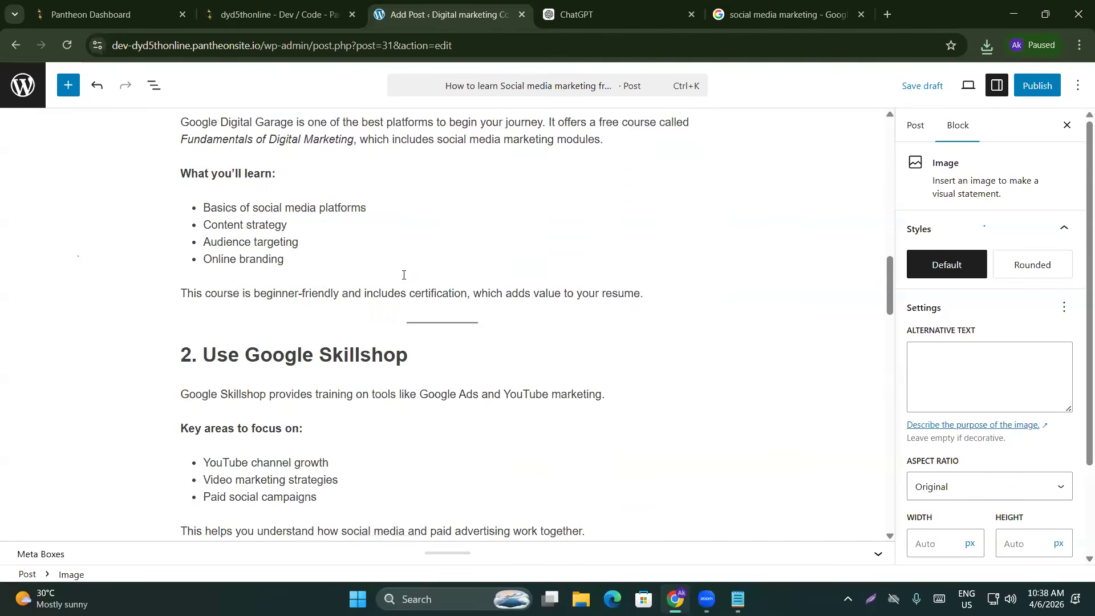
scroll(400, 279, "up", 20)
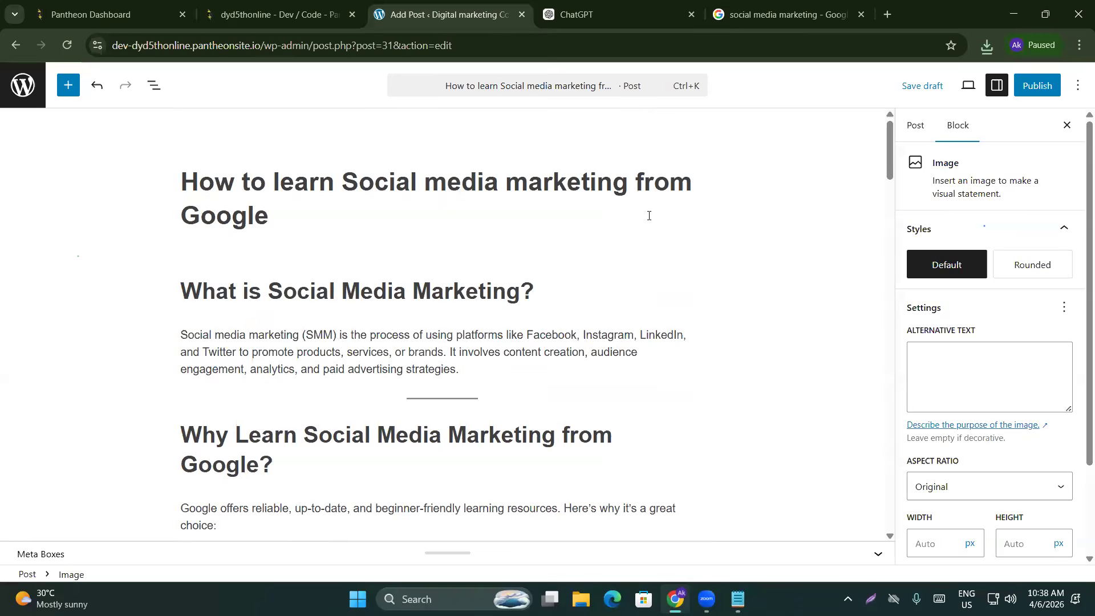
left_click(916, 126)
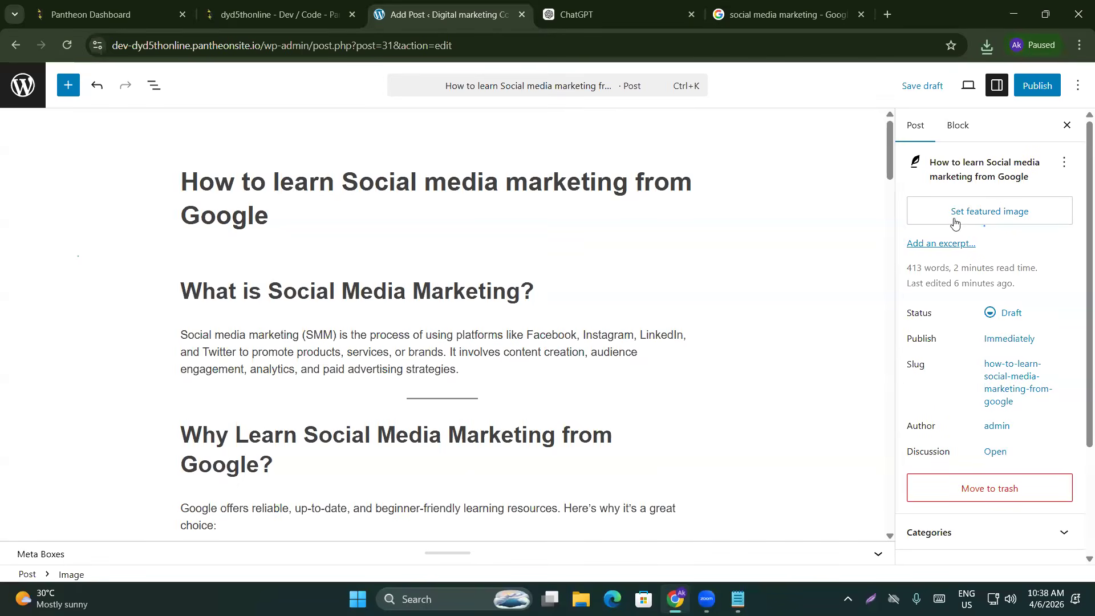
Upload images-Social-Media-Marketing-1.webp (1208×724) and set it as the post's featured image
left_click(990, 216)
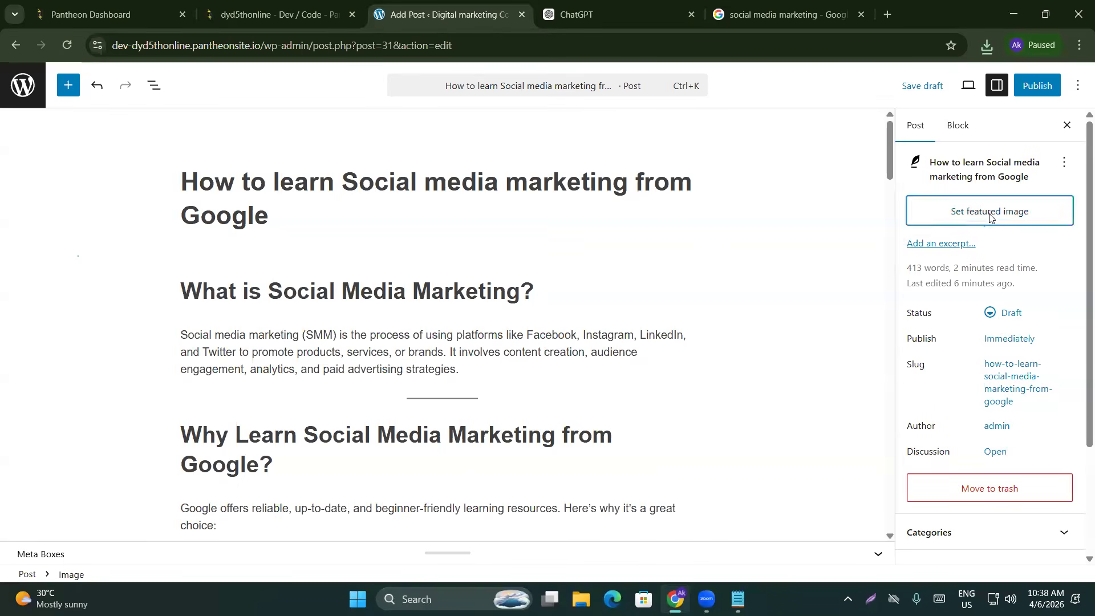
left_click(560, 338)
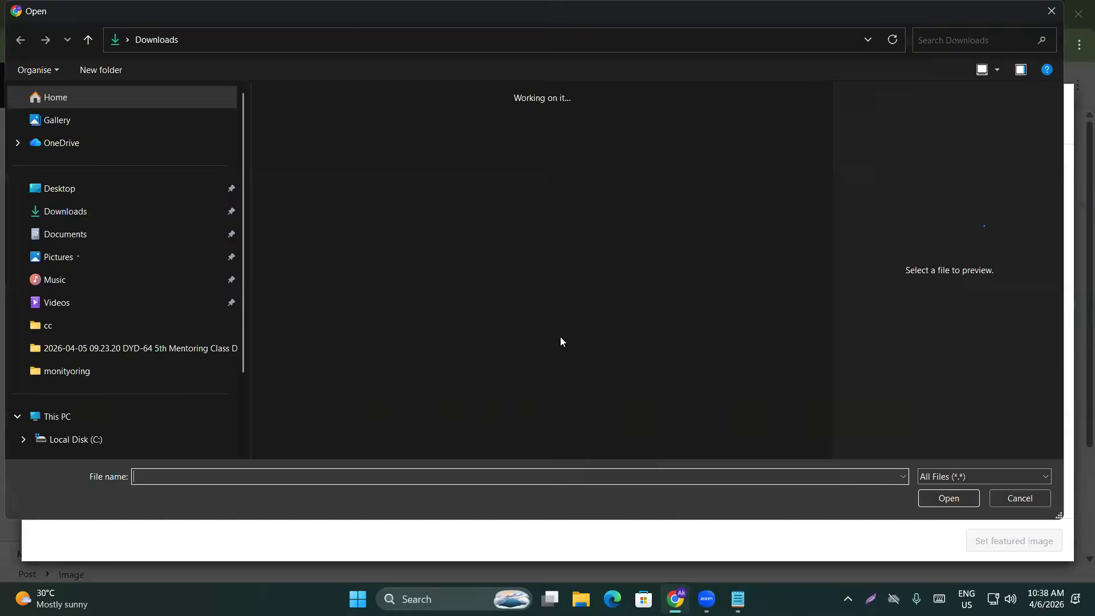
left_click(359, 223)
double_click(362, 232)
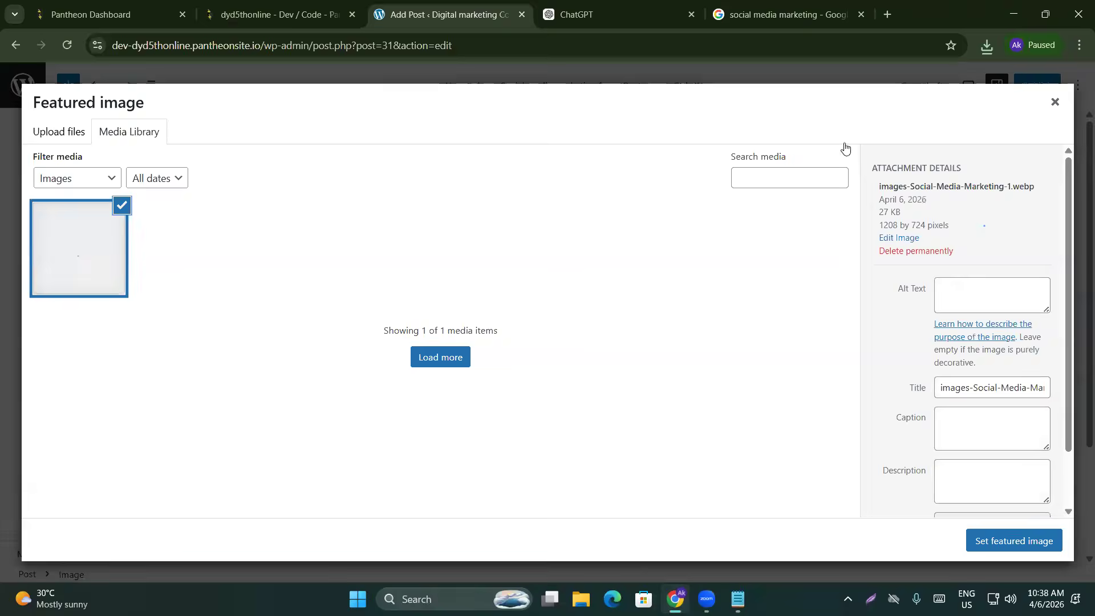
scroll(967, 352, "down", 1)
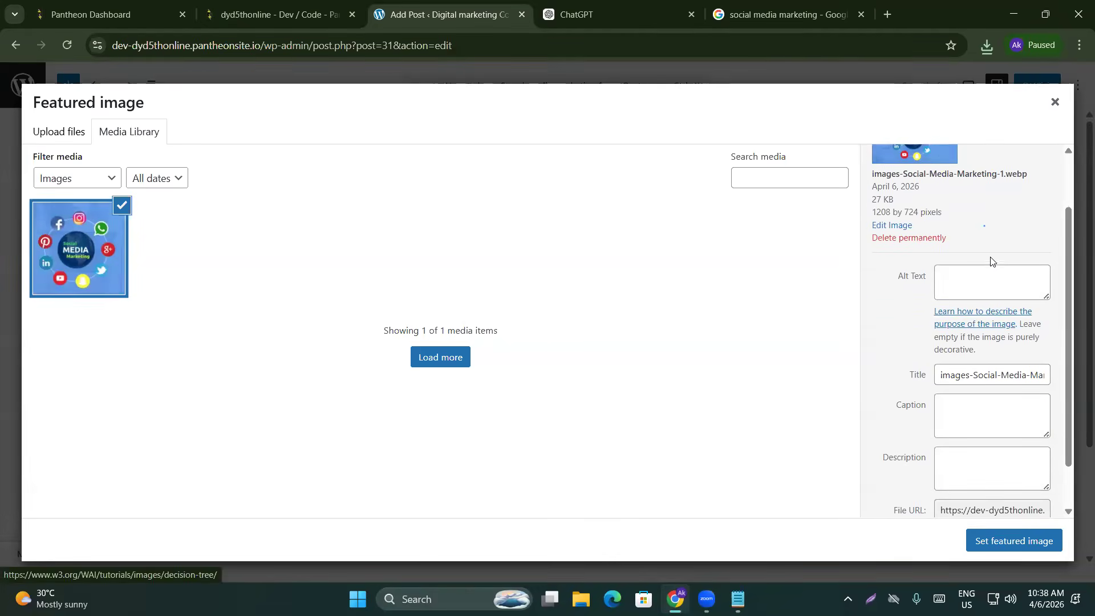
scroll(951, 434, "down", 1)
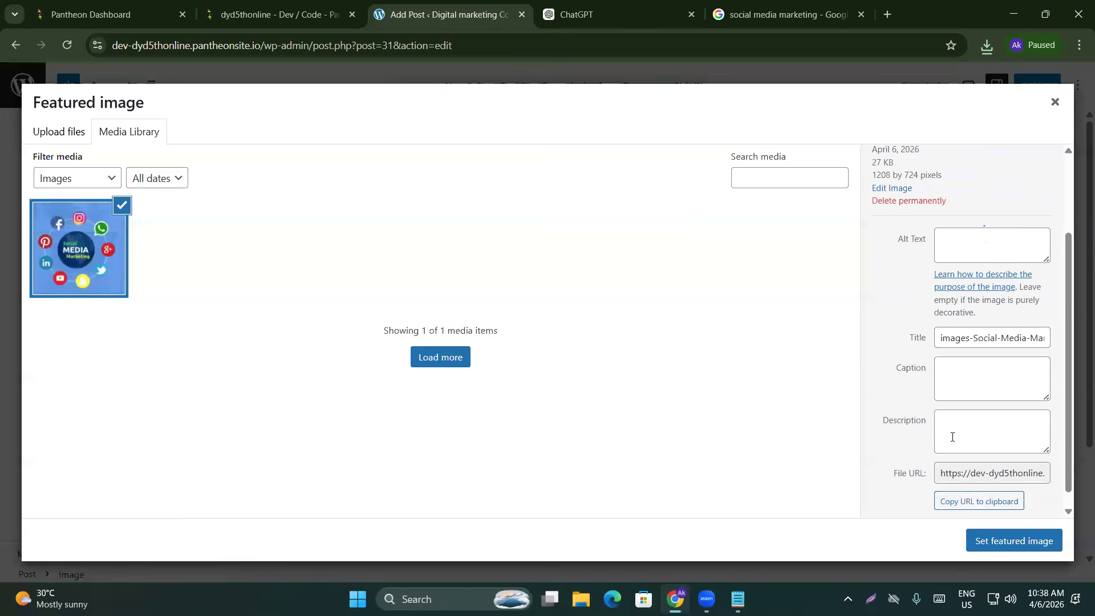
left_click(1013, 540)
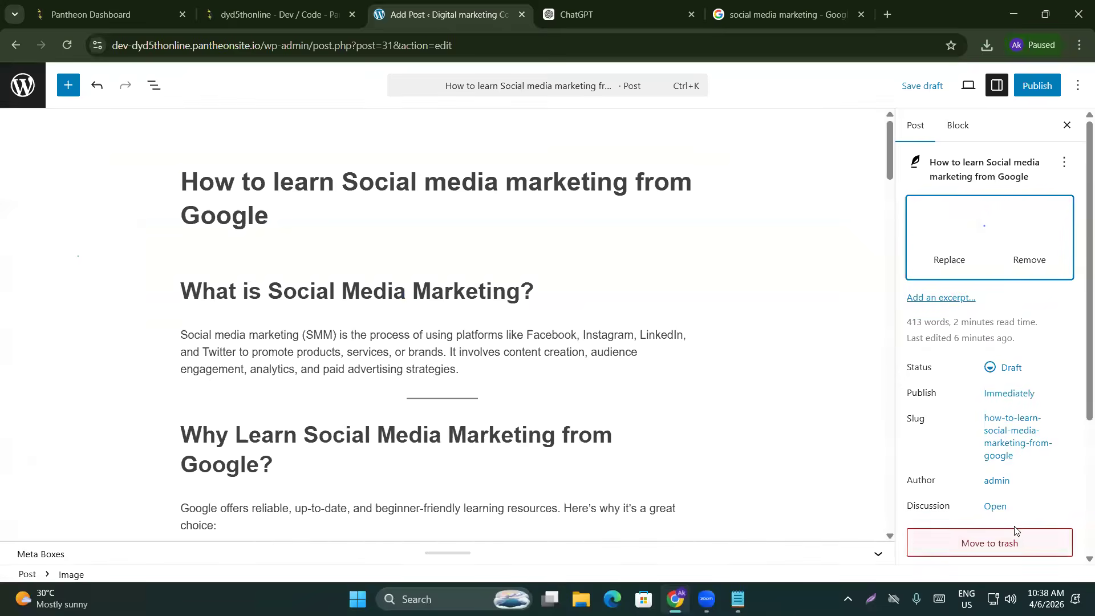
scroll(836, 355, "down", 3)
scroll(954, 345, "down", 3)
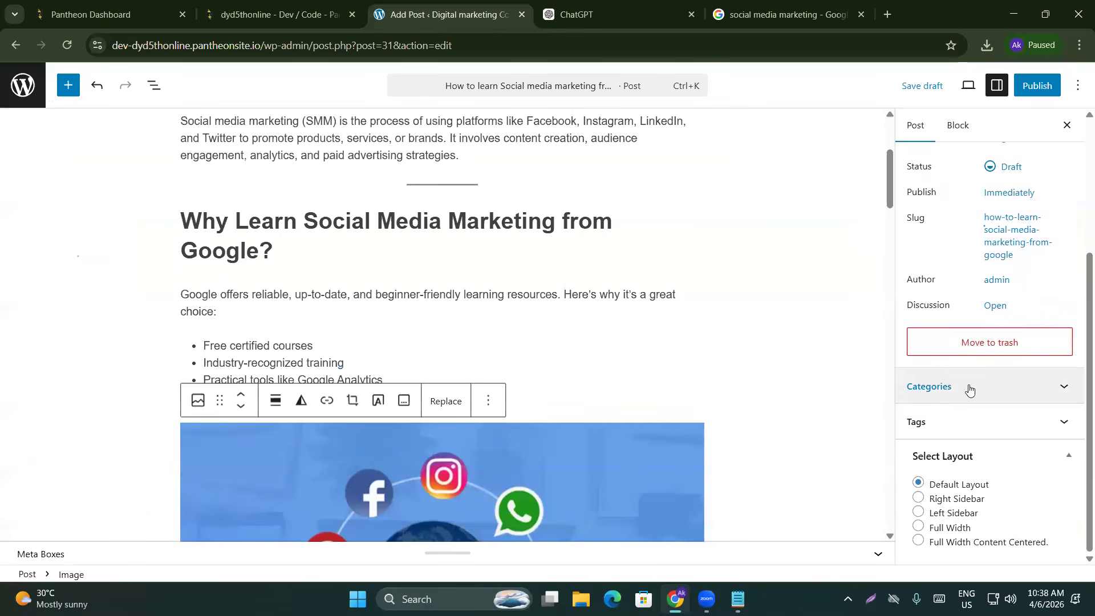
Assign the post to the Social media marketing category and focus the Add Tag field
left_click(945, 383)
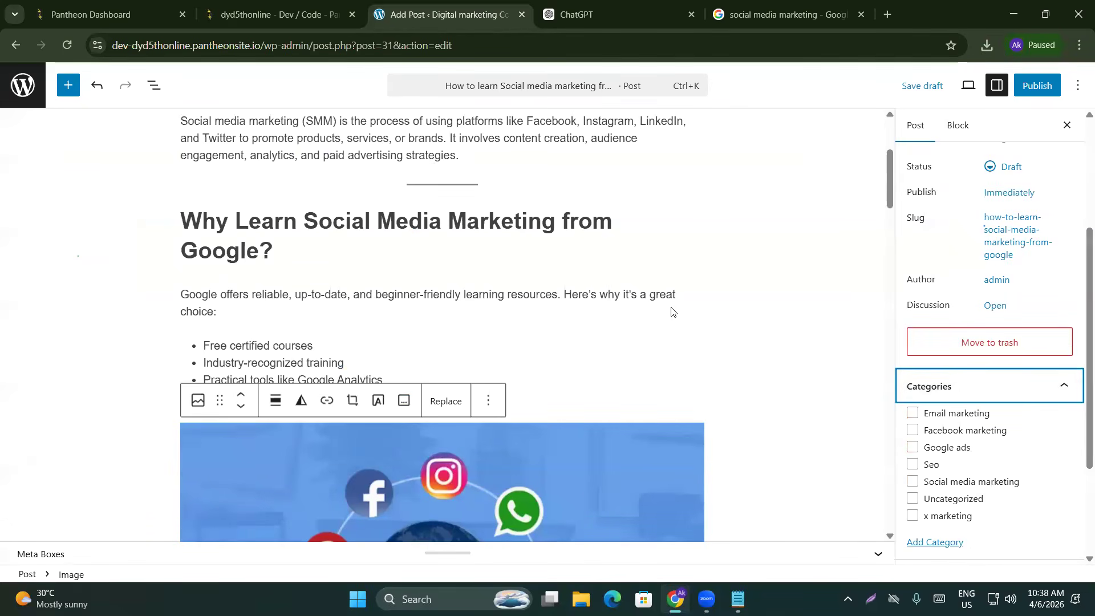
scroll(505, 344, "up", 3)
scroll(504, 344, "up", 1)
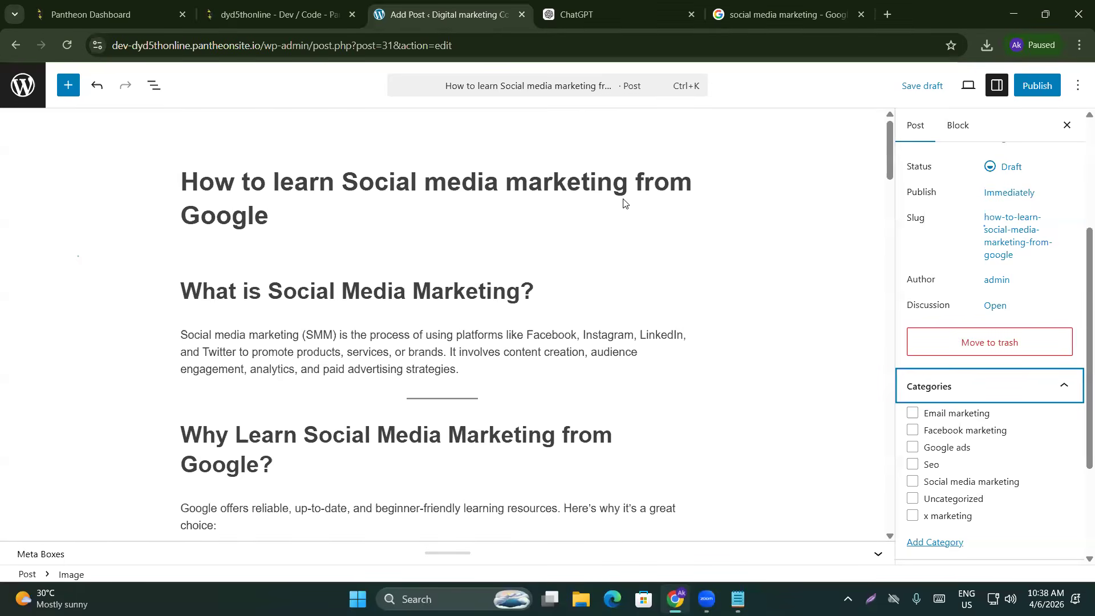
left_click(913, 483)
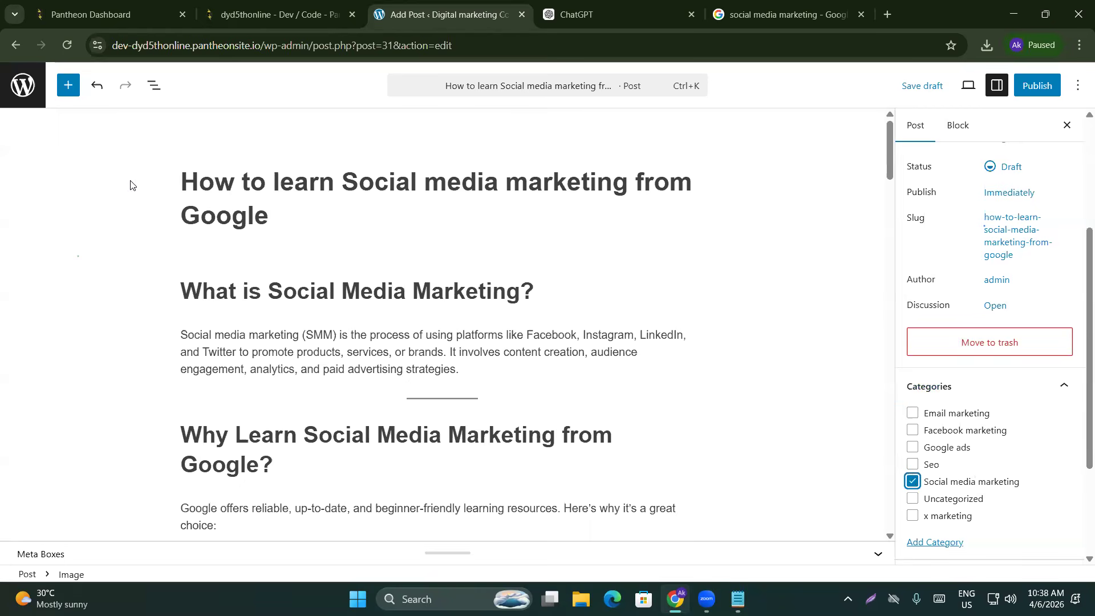
scroll(1029, 340, "down", 3)
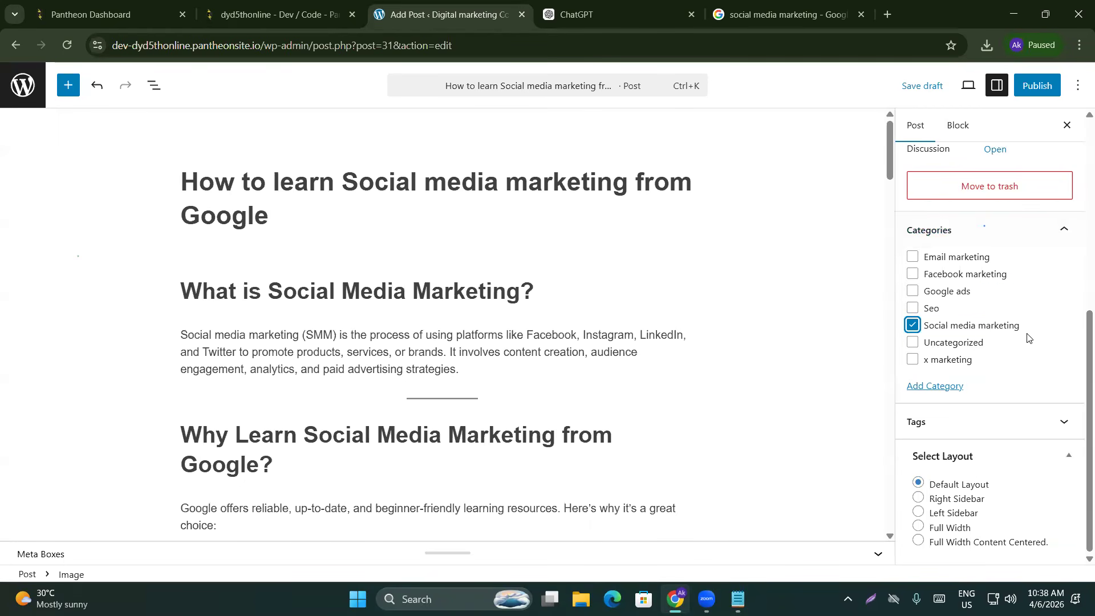
left_click(948, 425)
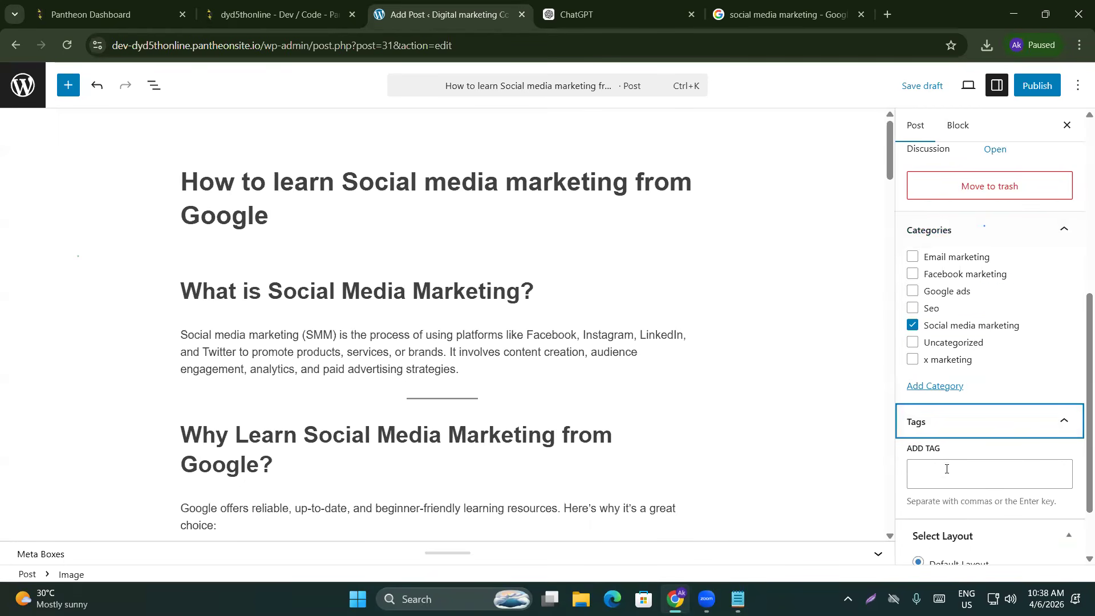
left_click(990, 476)
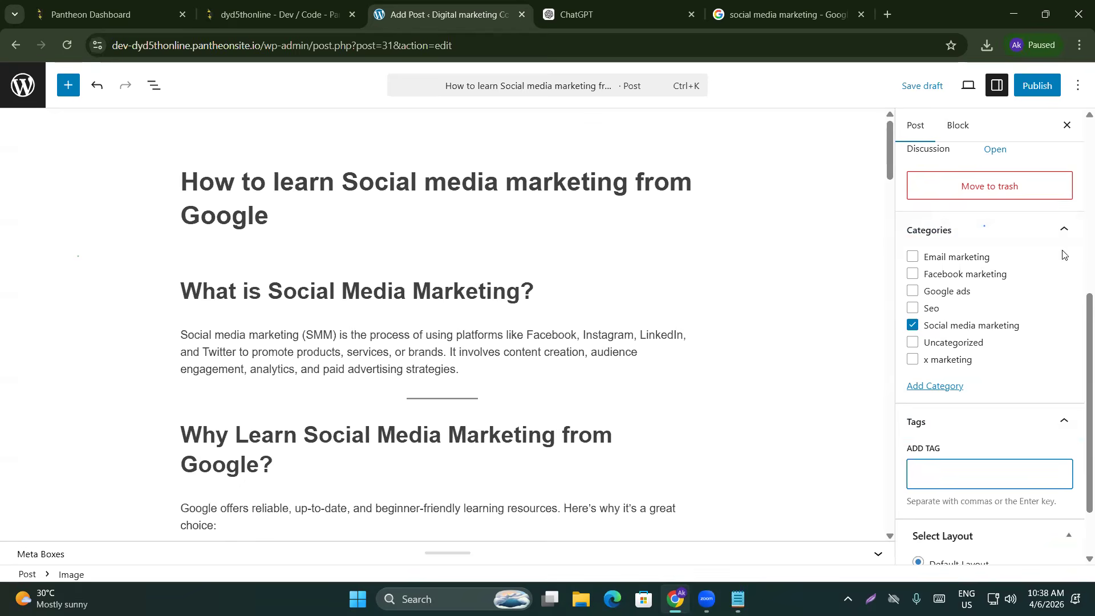
Publish the post and go to the Posts list
left_click(1061, 86)
left_click(1051, 84)
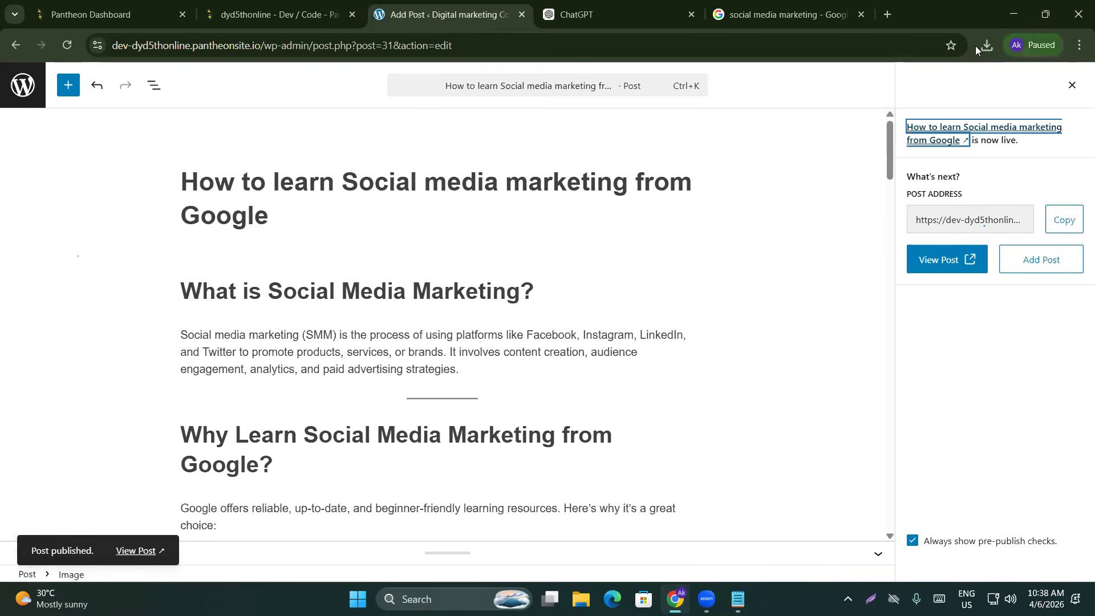
left_click(23, 84)
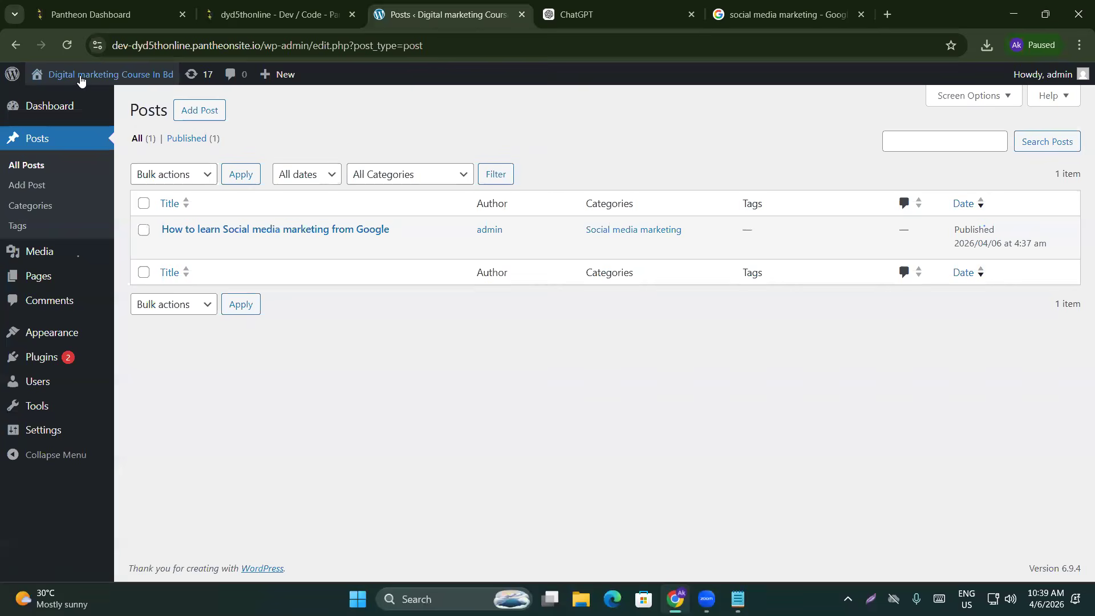
Open the live site in a new tab and open the published post
mouse_move(80, 74)
middle_click(68, 100)
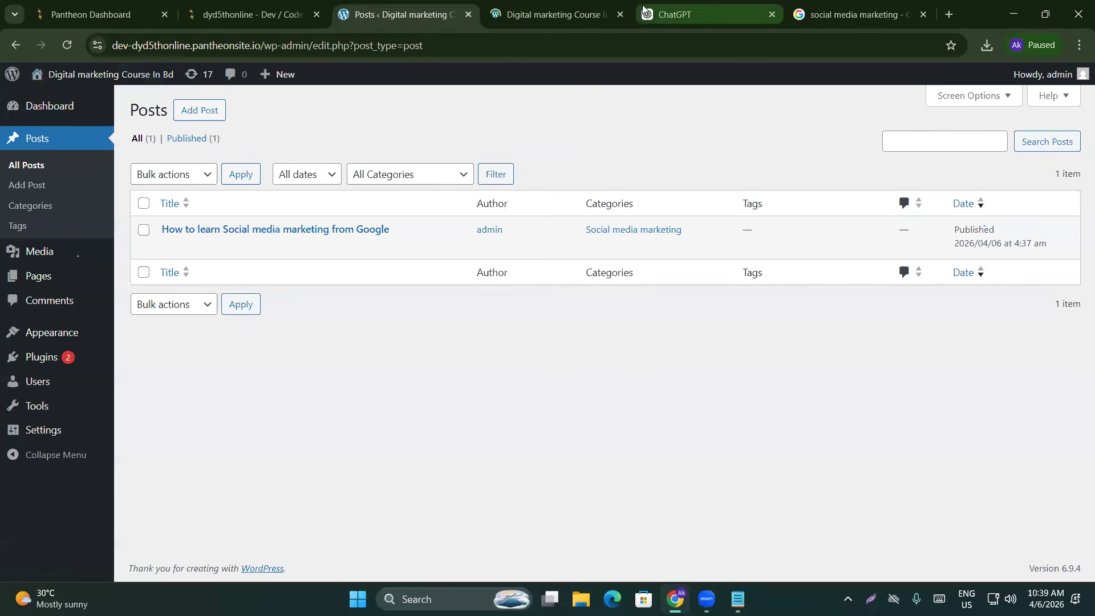
left_click(508, 3)
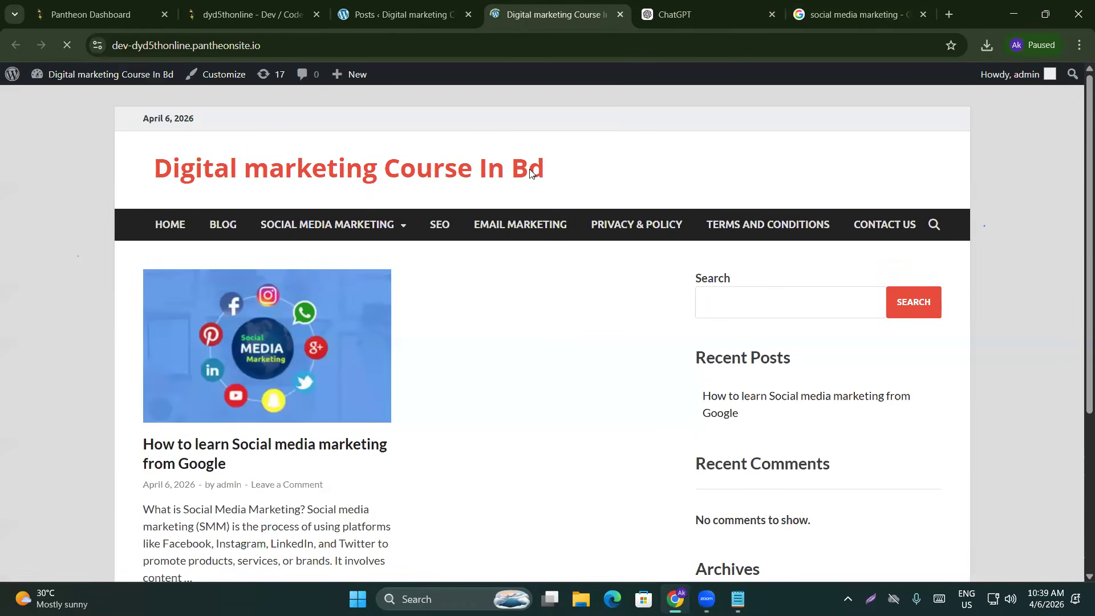
scroll(391, 222, "down", 2)
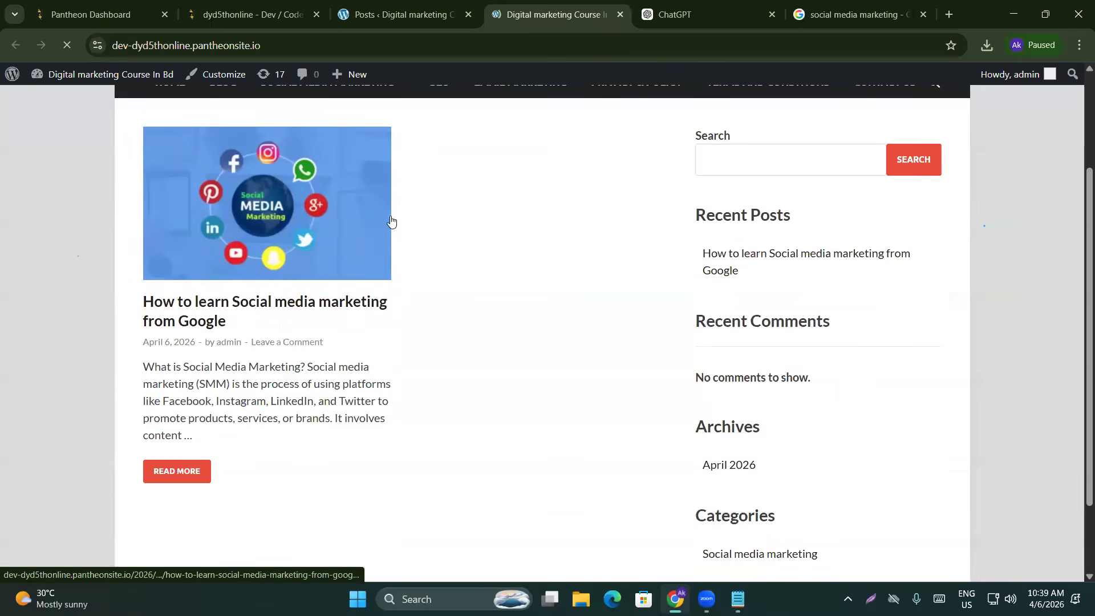
left_click(199, 303)
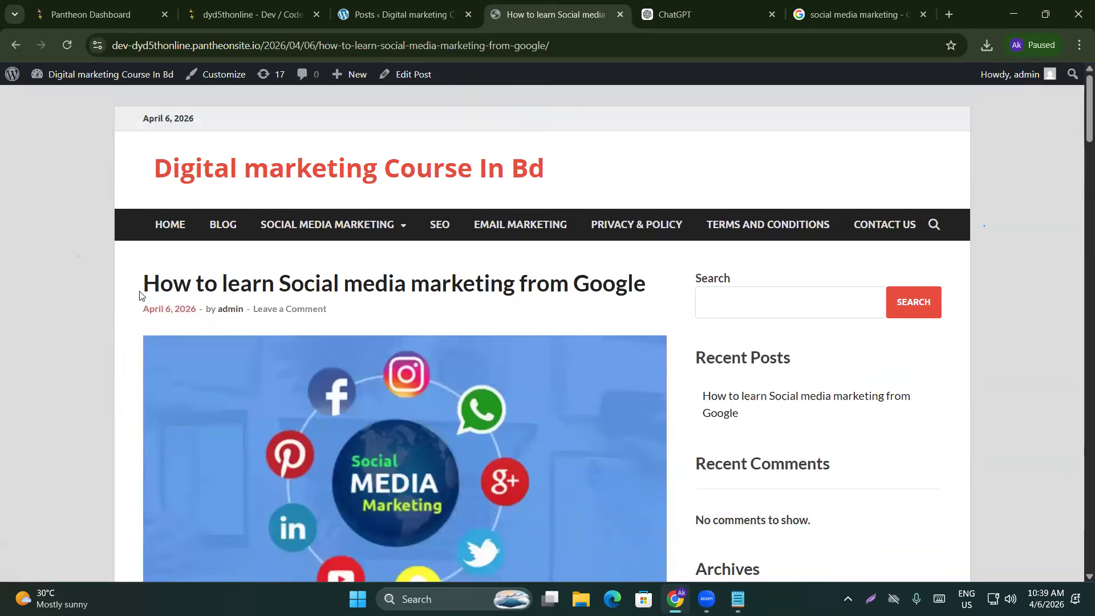
Read through the published post down to its comment box
scroll(281, 310, "down", 7)
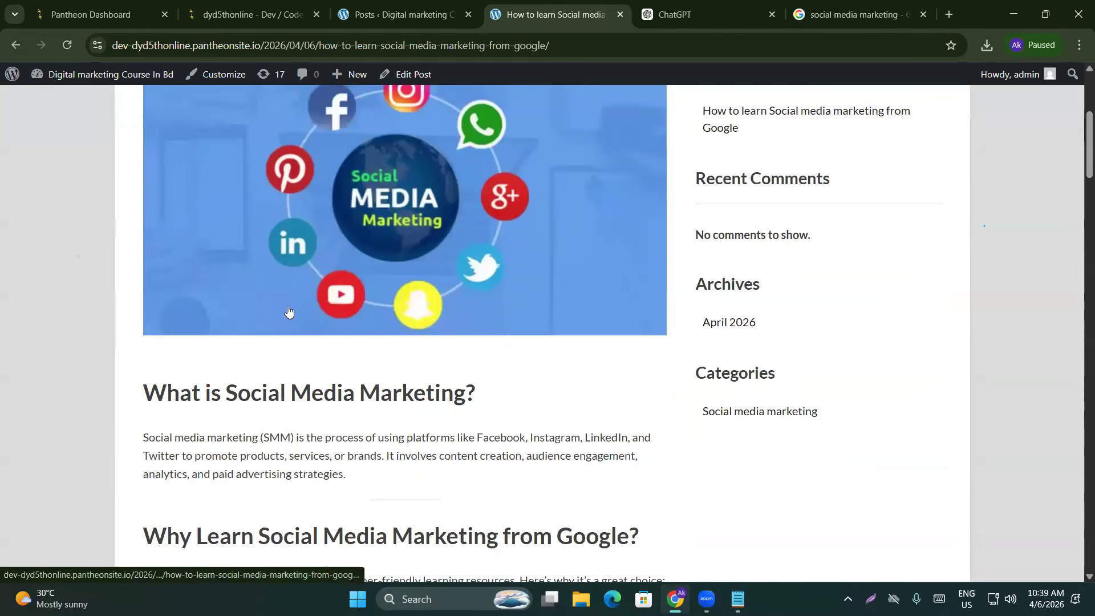
scroll(212, 314, "down", 1)
left_click_drag(142, 172, 360, 426)
left_click(359, 426)
scroll(311, 375, "down", 8)
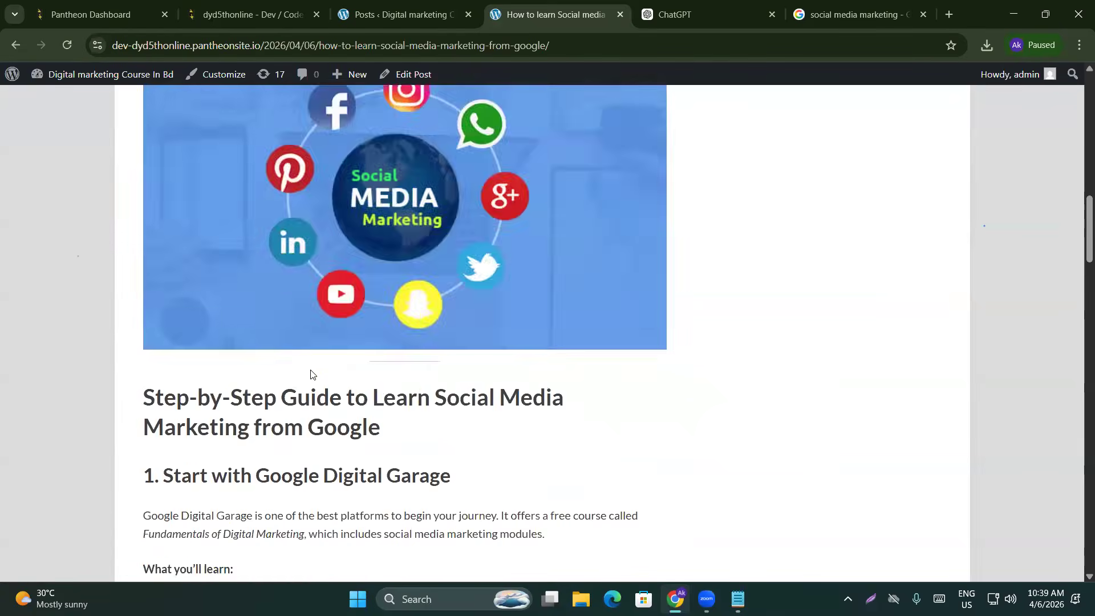
scroll(311, 374, "down", 20)
scroll(315, 349, "down", 10)
left_click(242, 423)
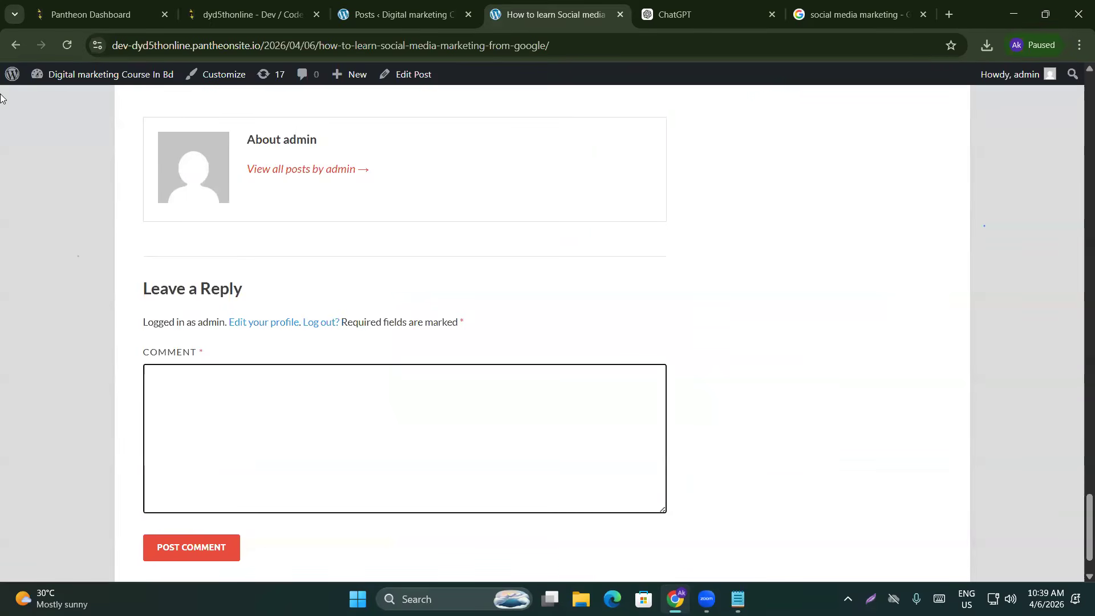
Open the About WordPress page, then go to the site's dashboard
mouse_move(12, 75)
left_click(23, 97)
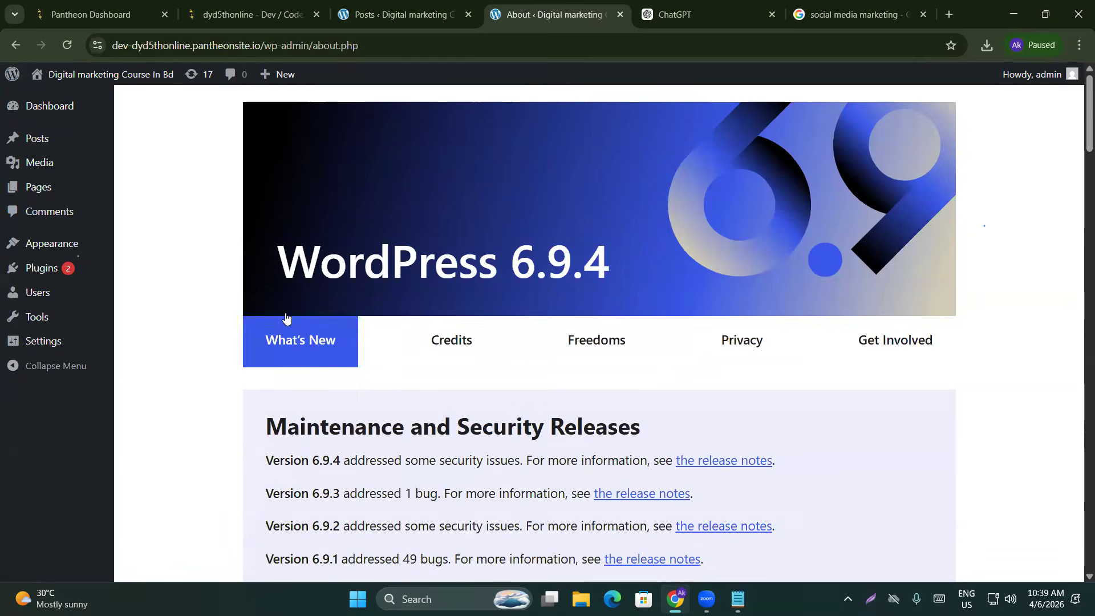
key("ctrl+shift+Tab")
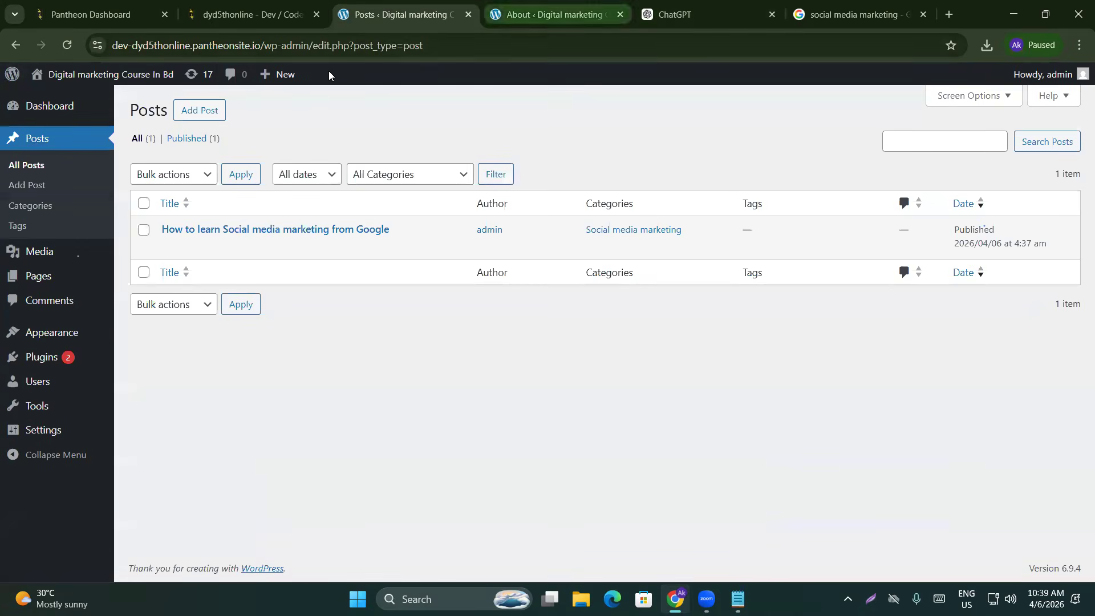
left_click(573, 6)
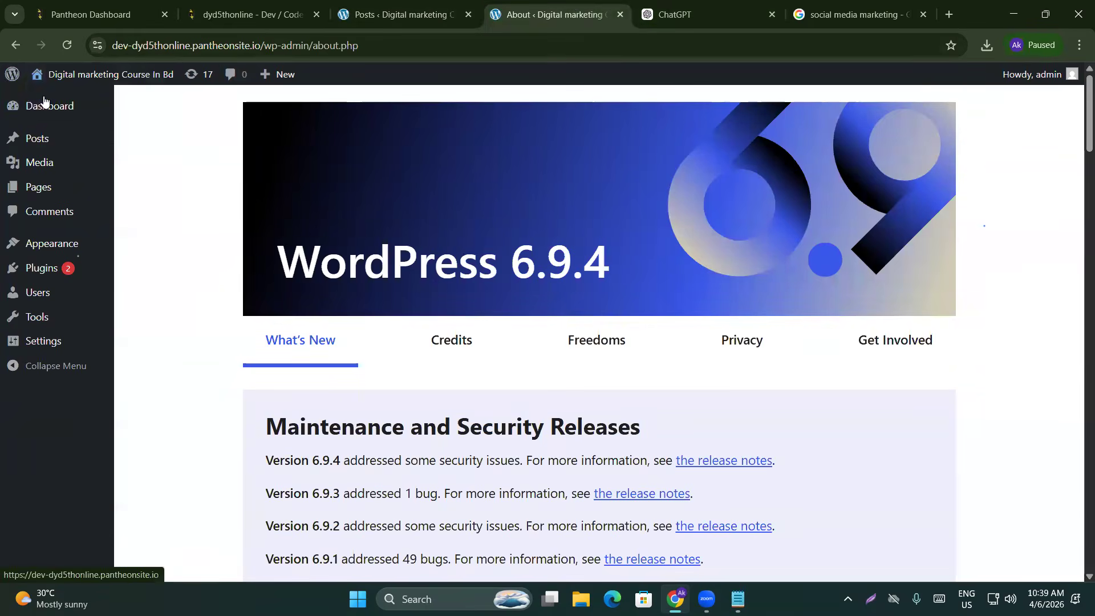
left_click(50, 83)
Look over the dashboard page, then return to the admin Posts list
mouse_move(51, 76)
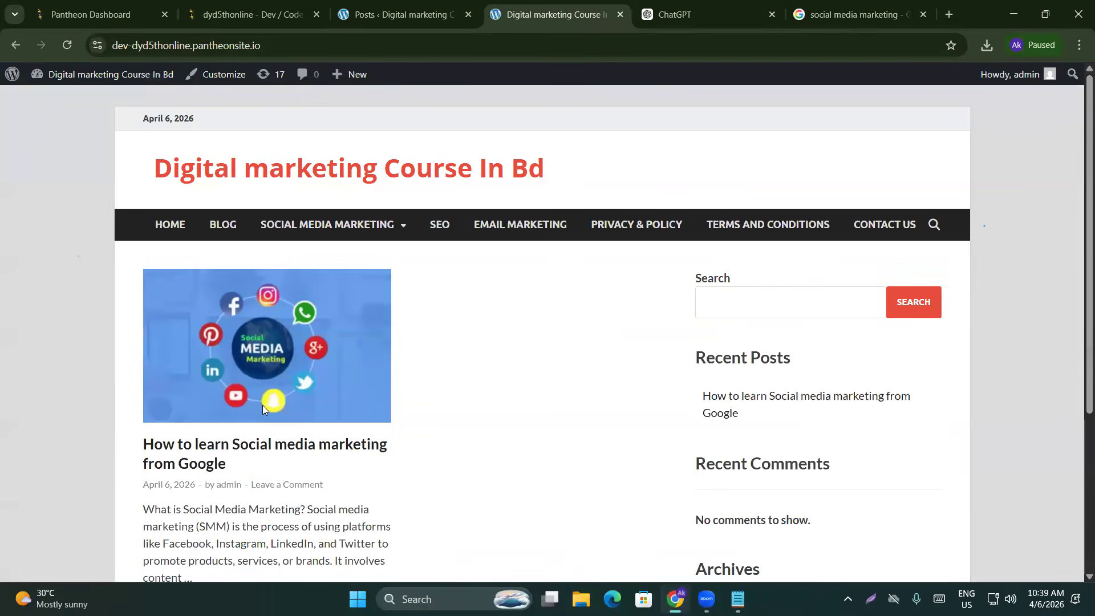
scroll(262, 405, "down", 5)
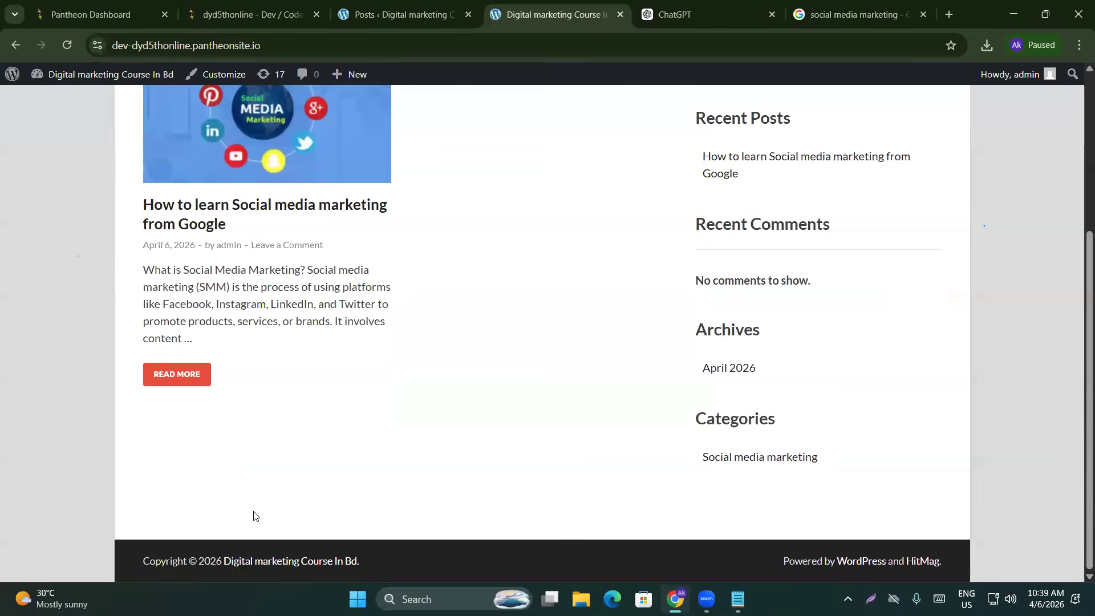
scroll(437, 423, "up", 5)
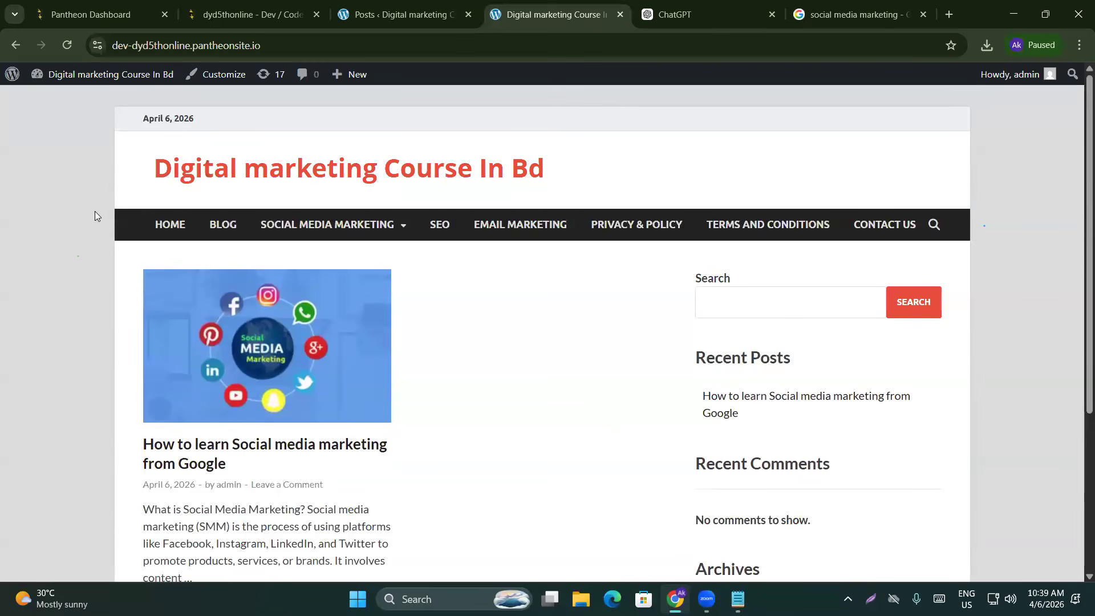
scroll(96, 274, "down", 4)
scroll(111, 223, "up", 3)
scroll(137, 271, "up", 1)
scroll(609, 334, "down", 3)
scroll(609, 333, "down", 2)
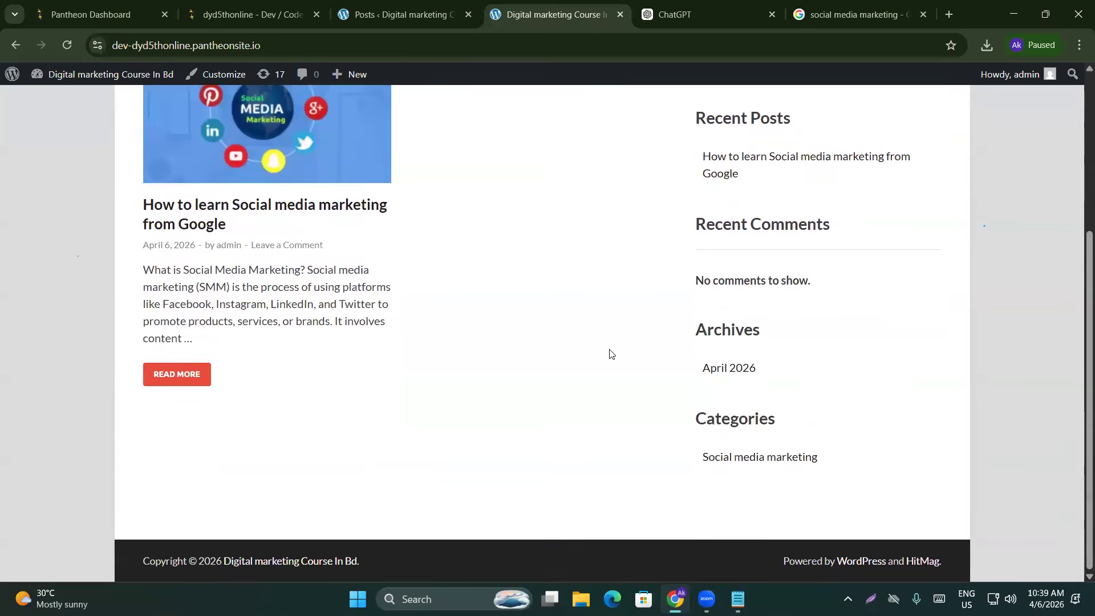
scroll(654, 441, "up", 5)
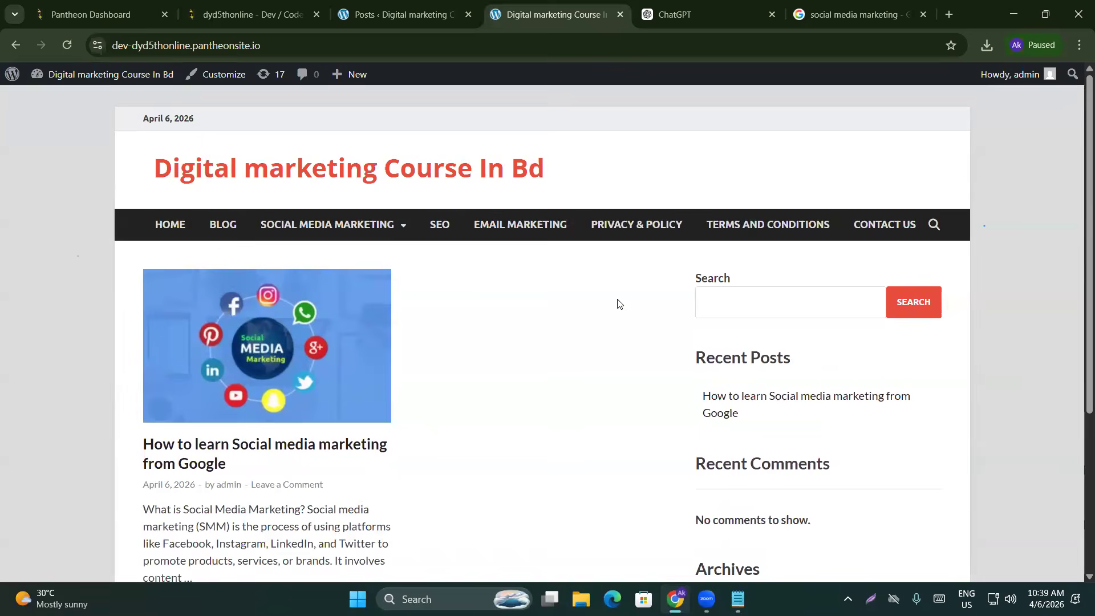
left_click(400, 14)
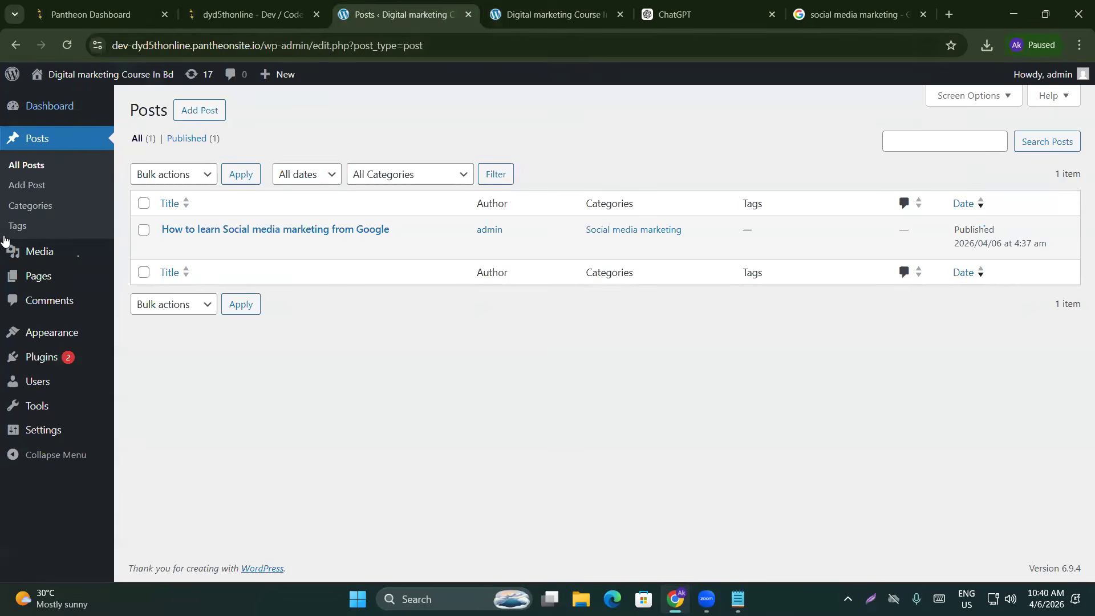
Open the Customizer's Site Identity panel and select the Site Title text
mouse_move(30, 334)
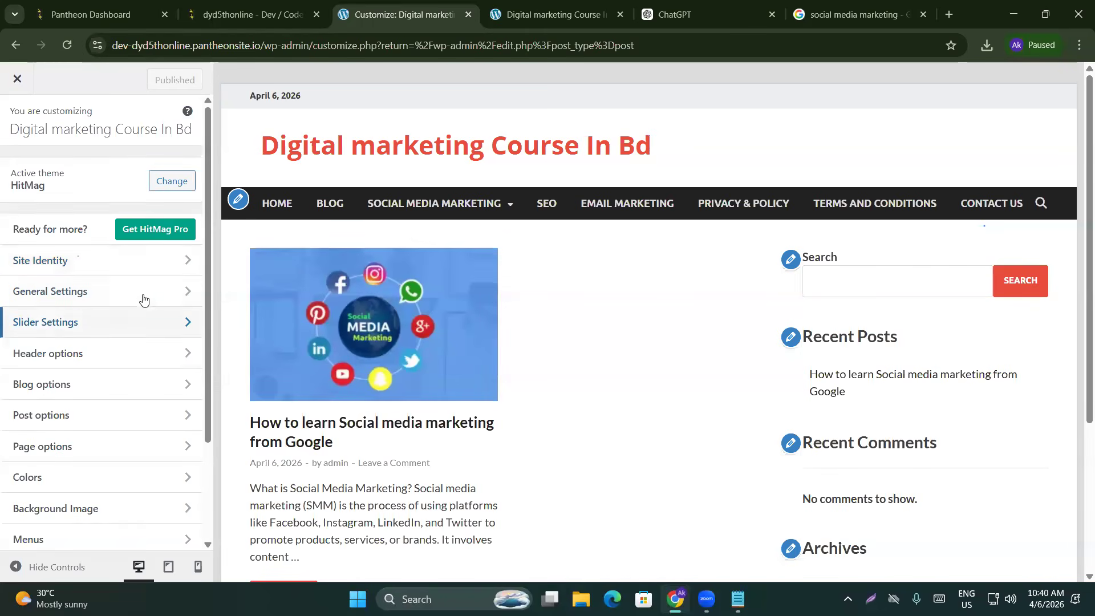
left_click(153, 264)
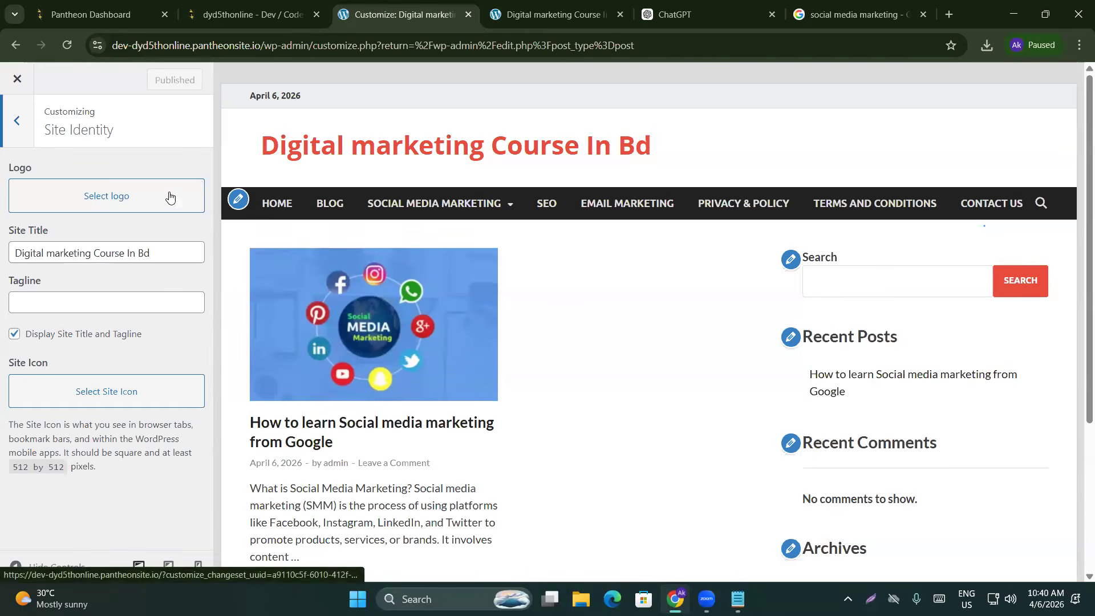
left_click_drag(151, 248, 2, 251)
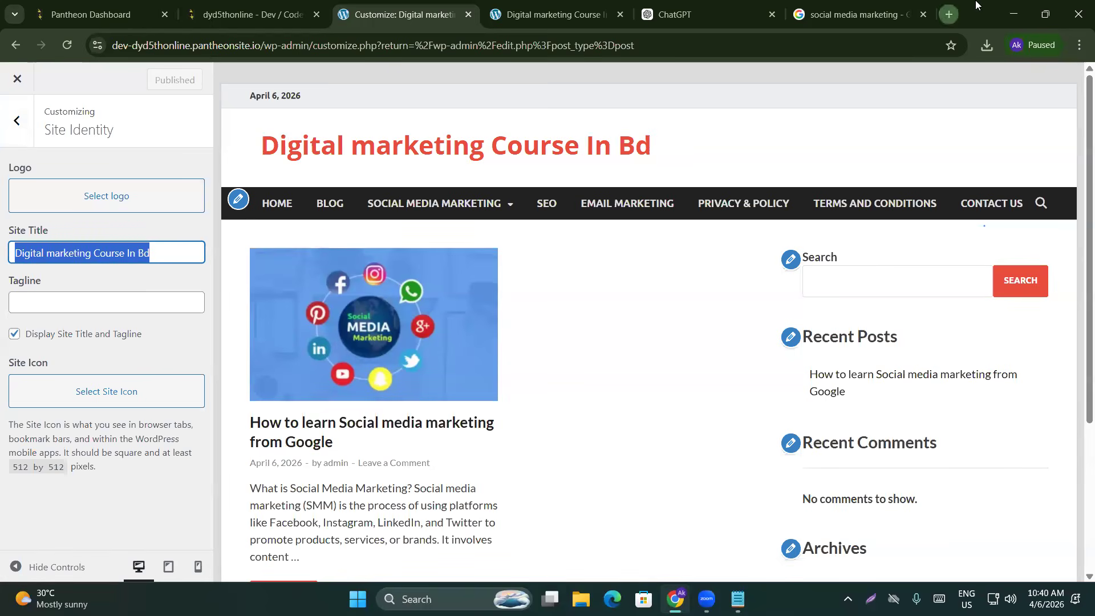
Search Google for 'daraz' in a new browser tab
left_click(950, 15)
type("daraz")
key("Return")
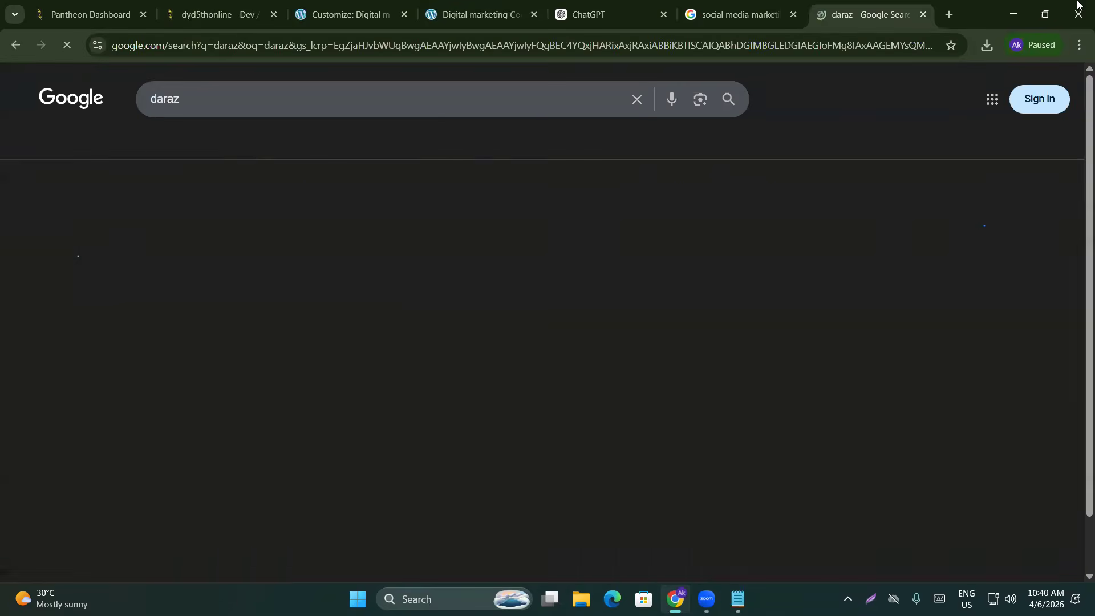
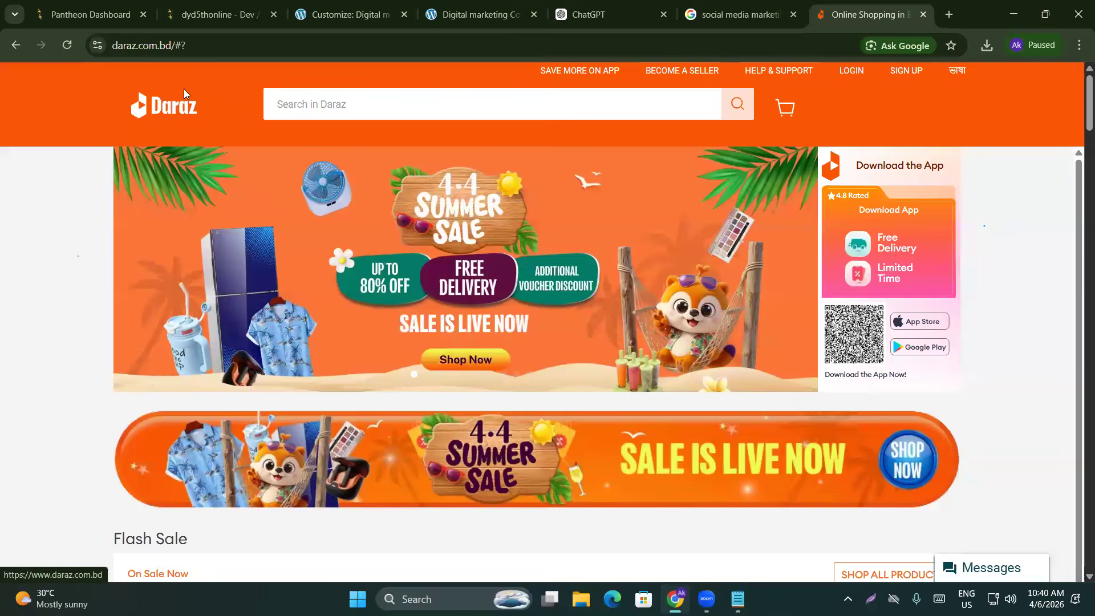
Go back to the Customizer's Site Identity panel and select the whole Site Title text
left_click(471, 7)
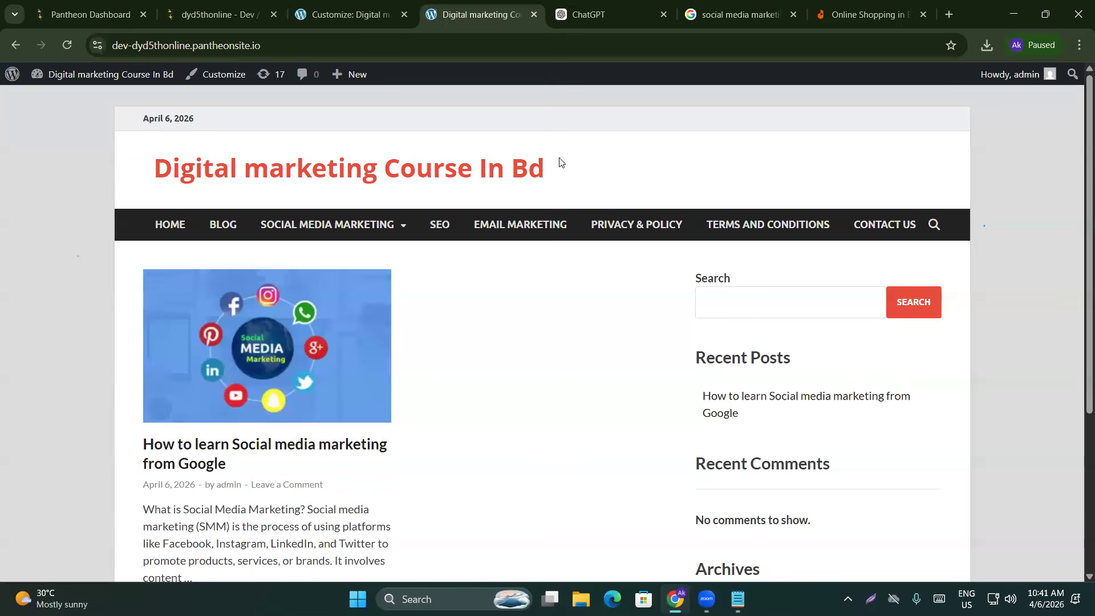
left_click(222, 15)
left_click(351, 14)
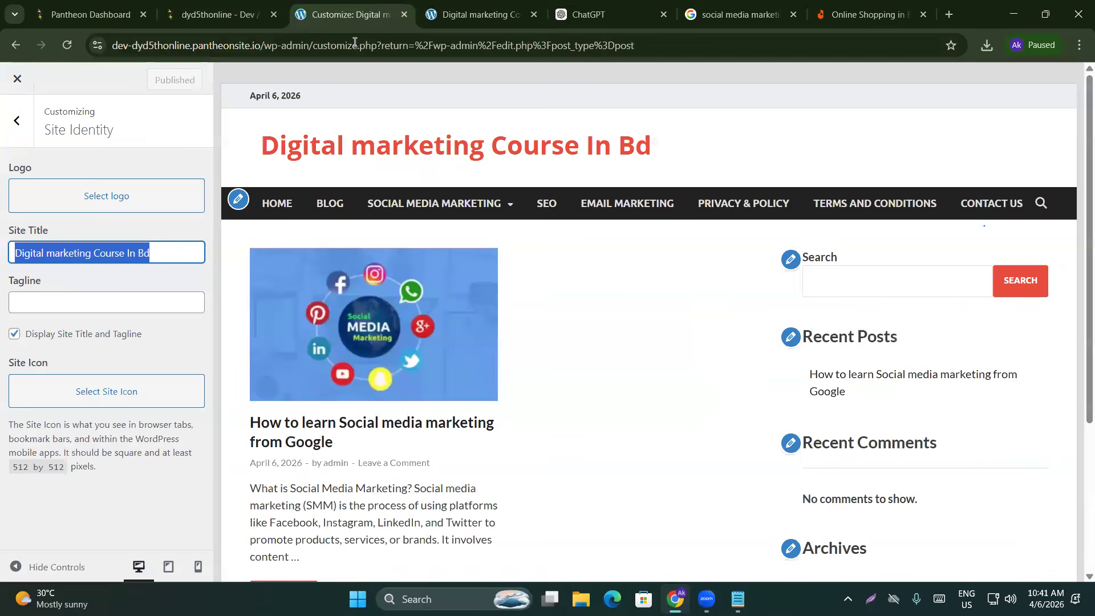
left_click(107, 247)
left_click(107, 237)
left_click(107, 242)
triple_click(105, 254)
Search Google for 'digital marketing logo' in a new tab
left_click(948, 13)
type("digital marketing logo")
key("Return")
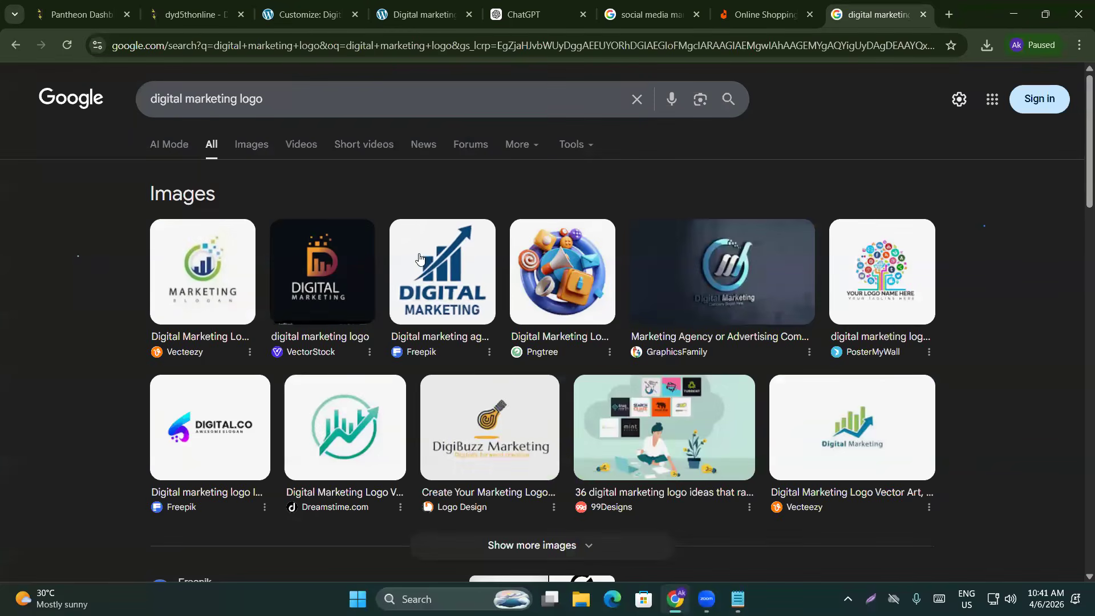
Save the Freepik logo image to Downloads as images (3).png and open the Select logo dialog
left_click(422, 260)
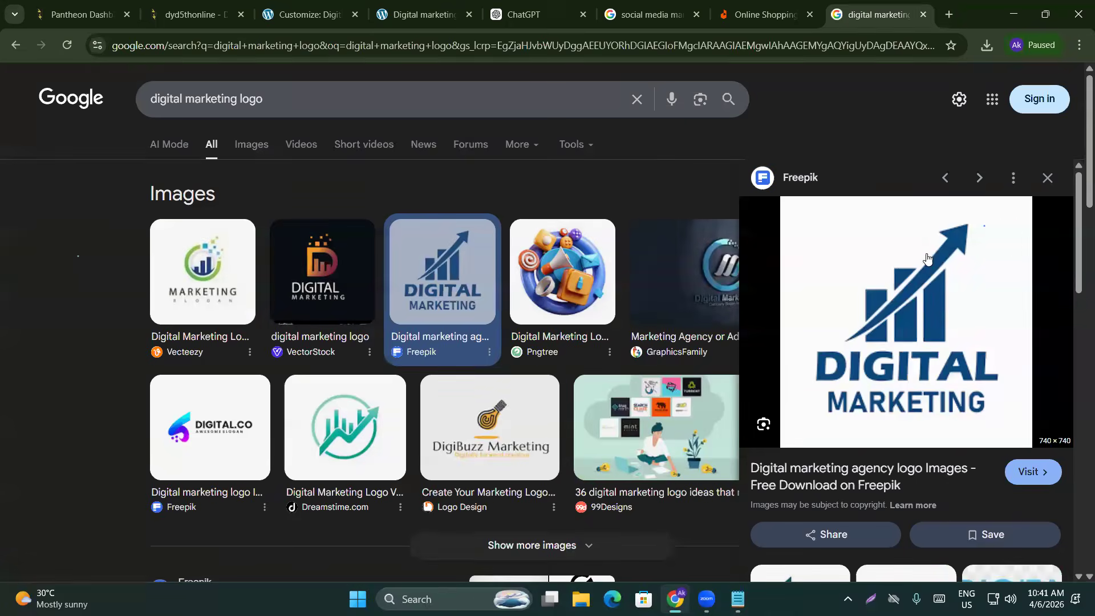
right_click(894, 267)
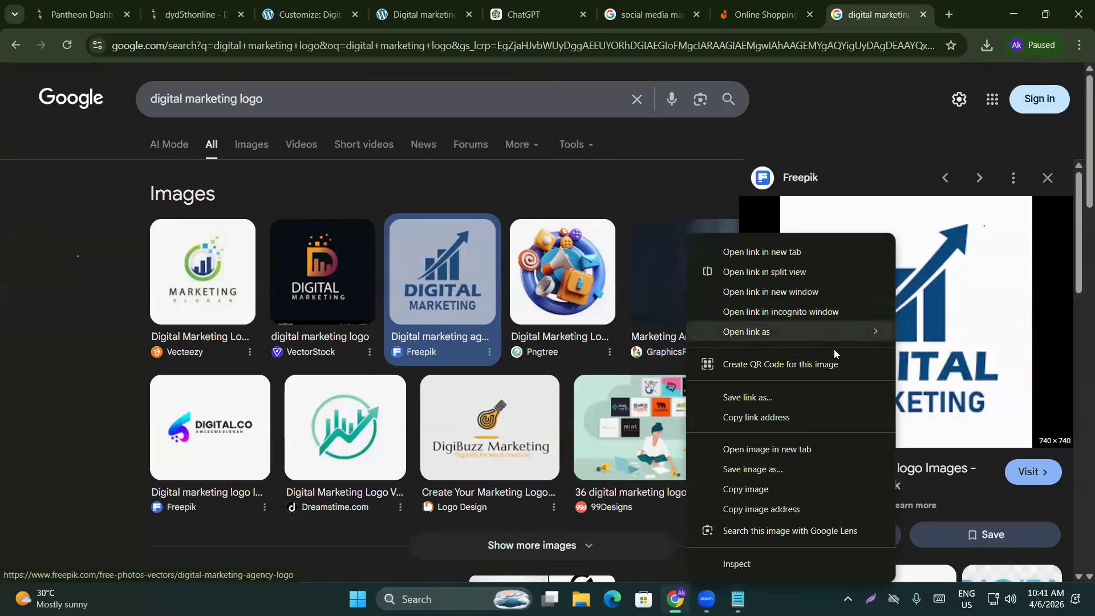
left_click(776, 478)
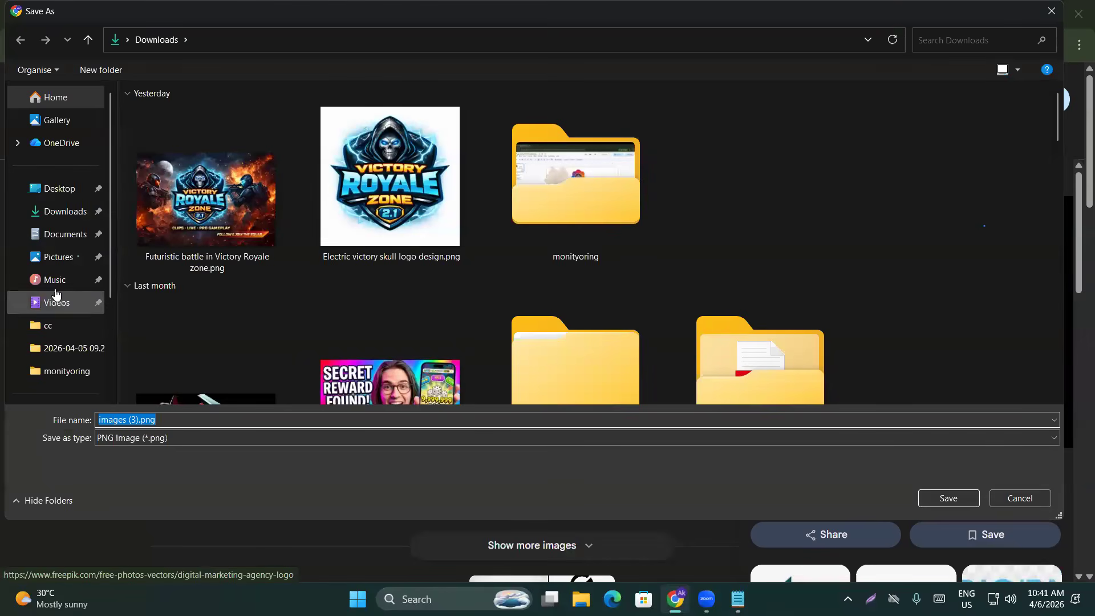
left_click(938, 502)
left_click(308, 15)
left_click(78, 197)
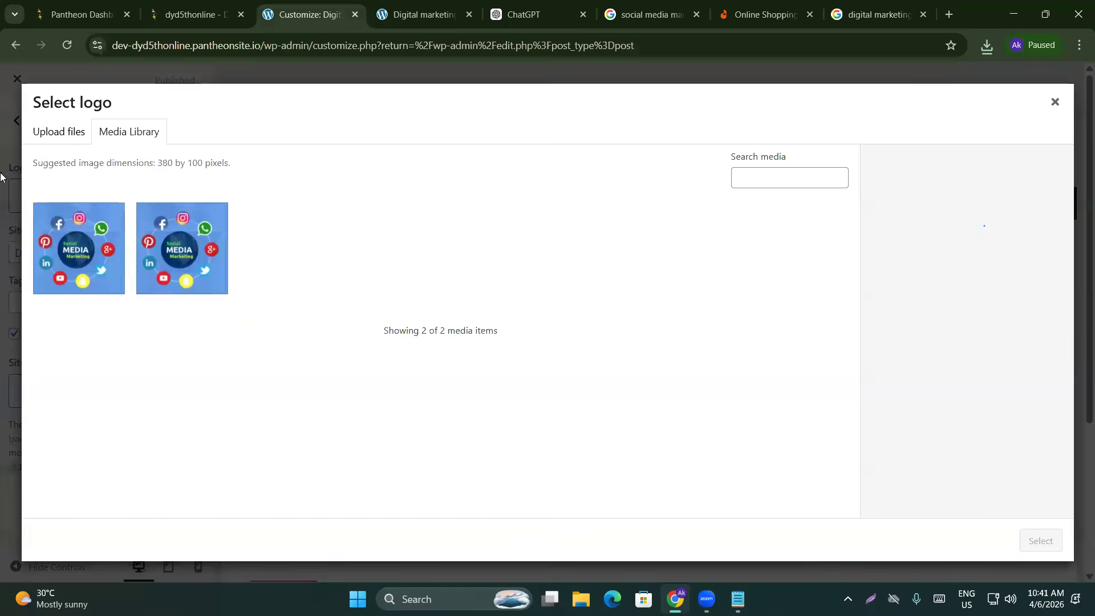
Upload images (3).png to the media library and choose it as the site logo
left_click(73, 136)
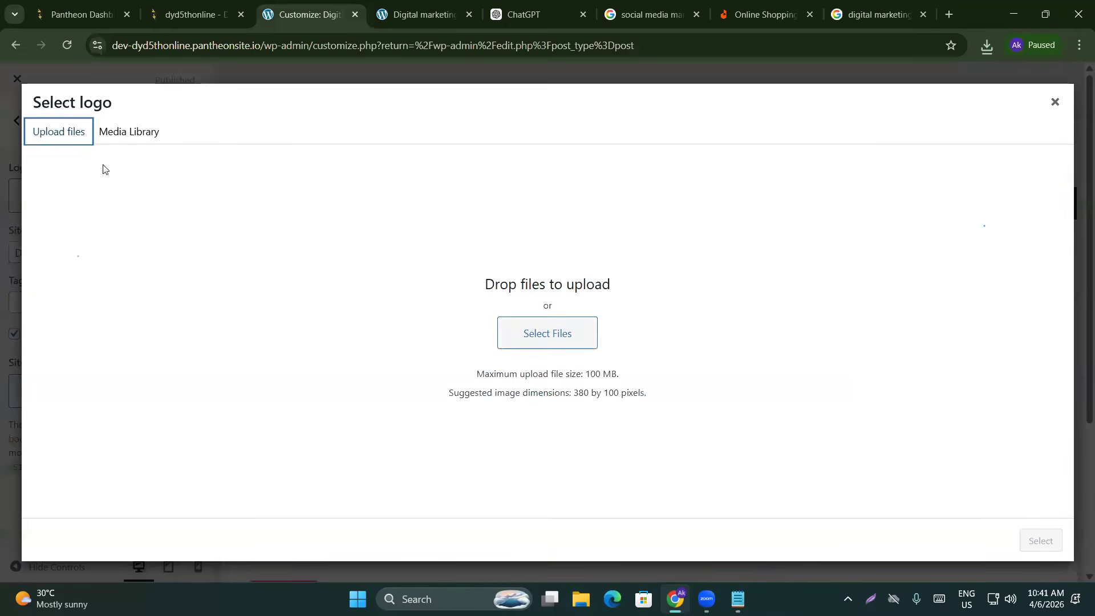
left_click(545, 339)
left_click(347, 196)
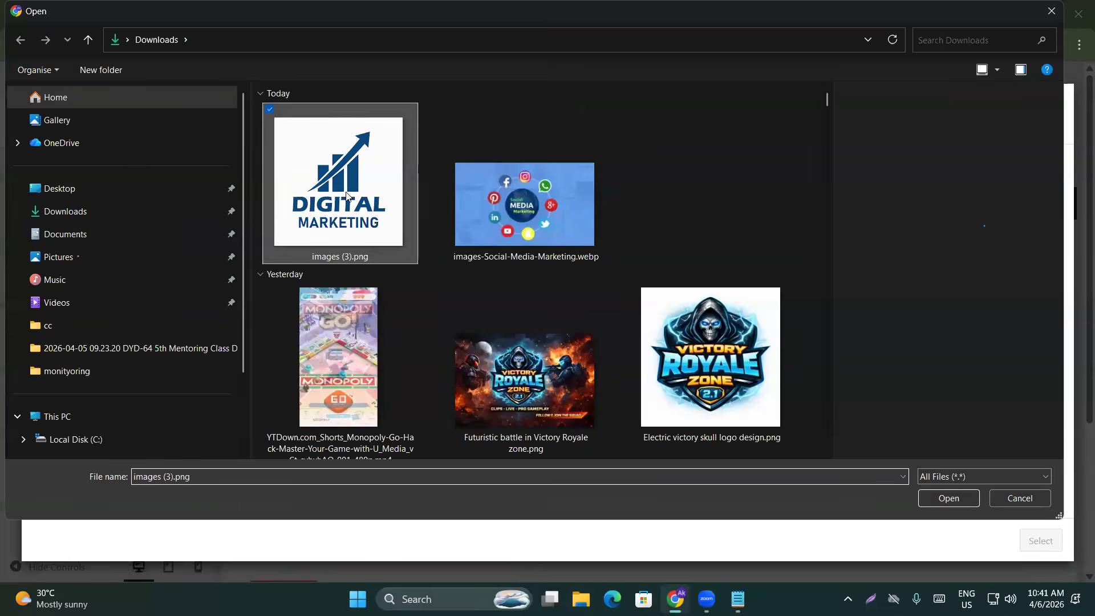
double_click(347, 196)
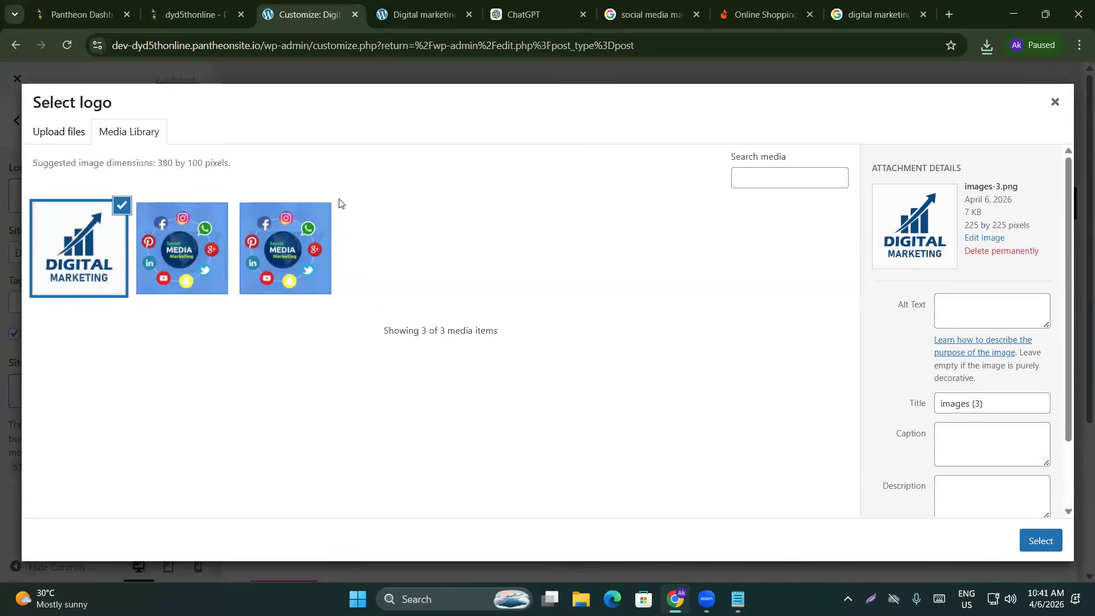
scroll(913, 259, "down", 3)
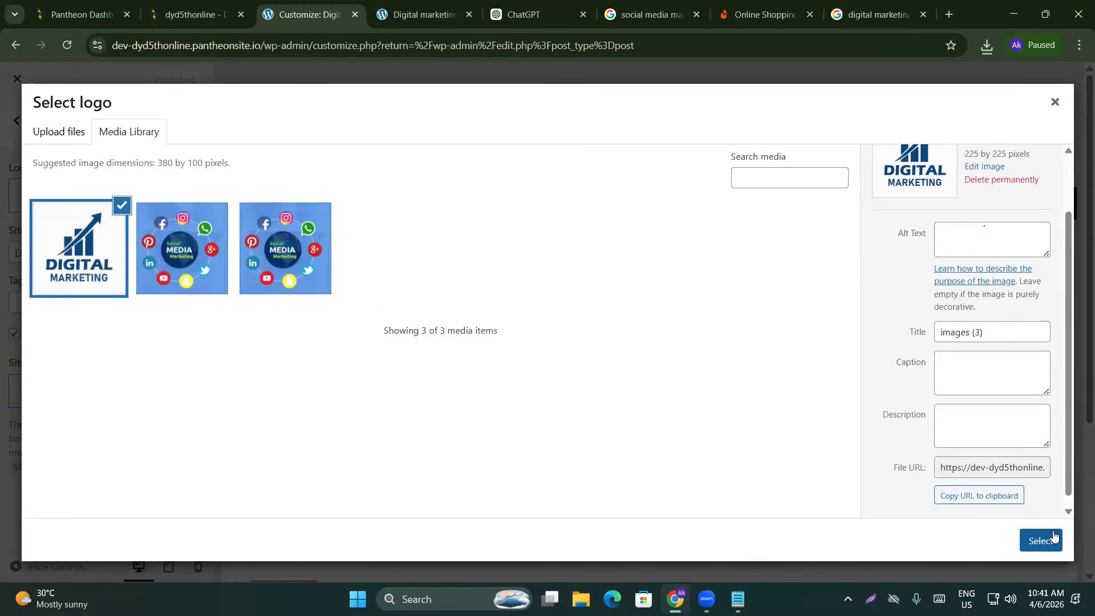
left_click(1040, 540)
Crop the logo tightly around the DIGITAL MARKETING lettering
left_click_drag(565, 205, 567, 226)
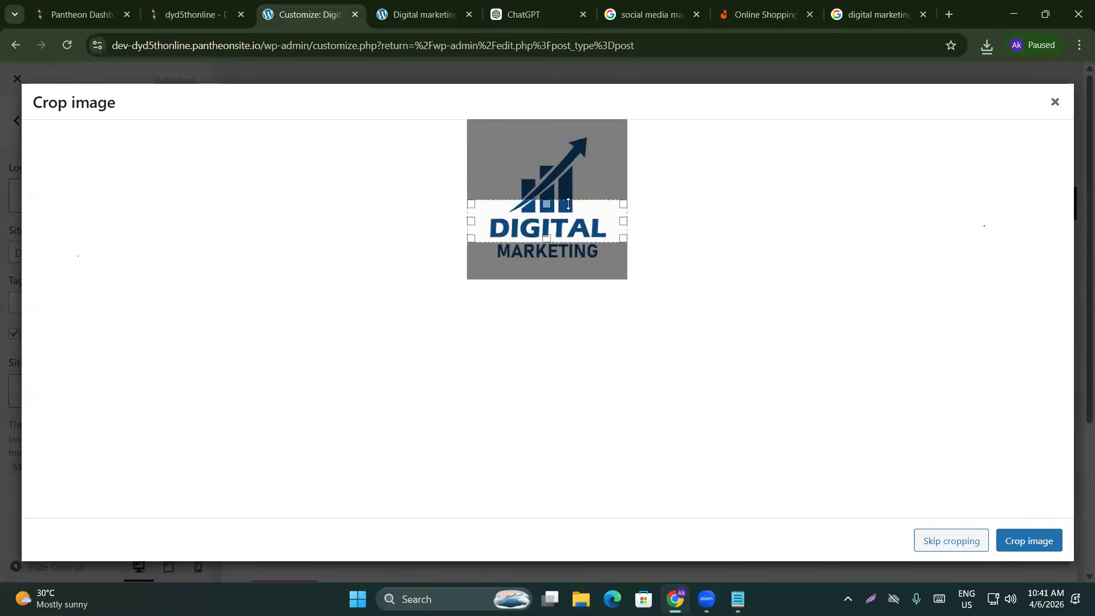
left_click_drag(626, 207, 550, 259)
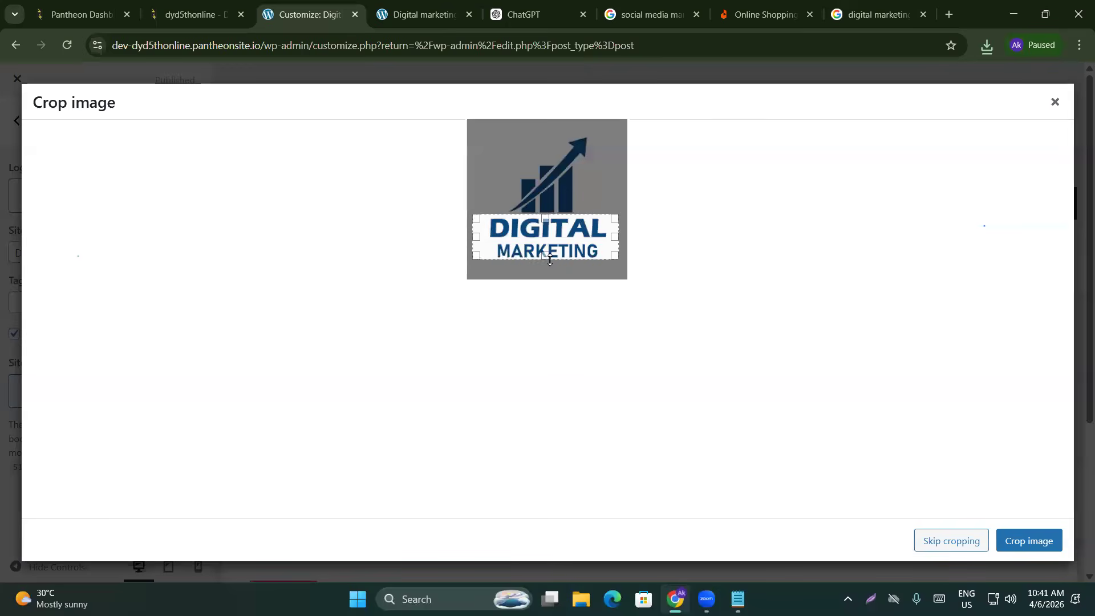
left_click(1034, 537)
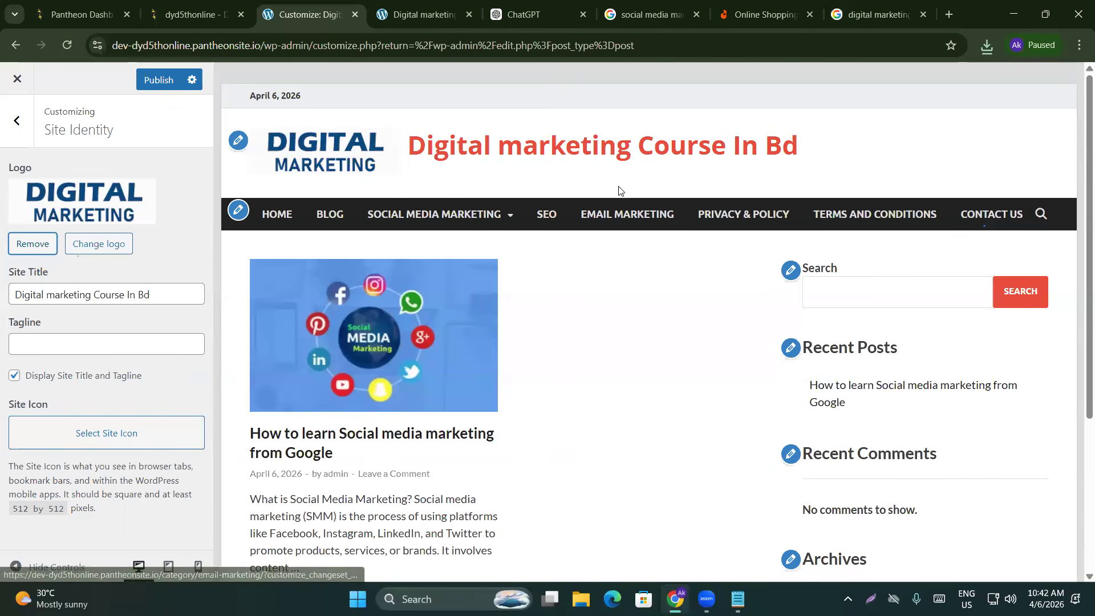
Replace 'Digital marketing' in the site title with 'Best', making it 'Best Course In Bd'
left_click(76, 295)
key("shift+Home")
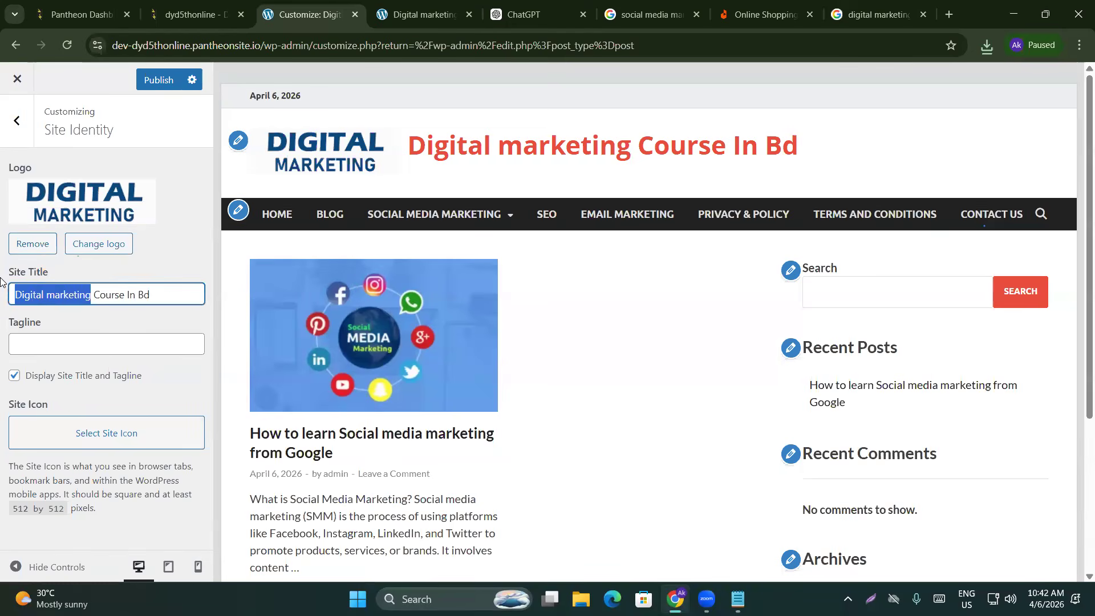
type("Best")
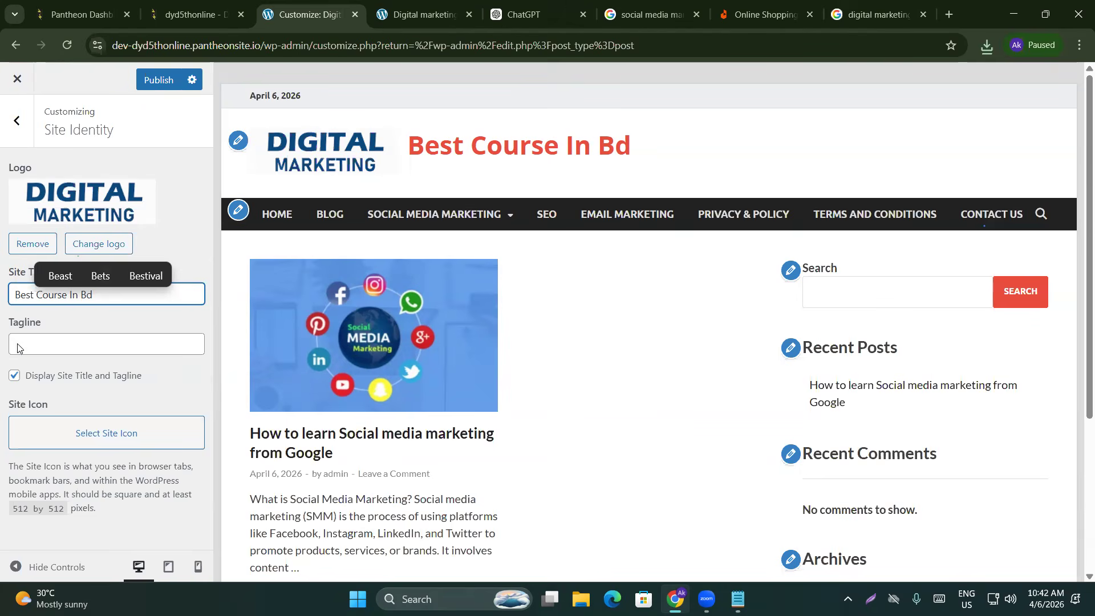
Give the site the tagline 'Learn more,Earn more'
left_click(77, 340)
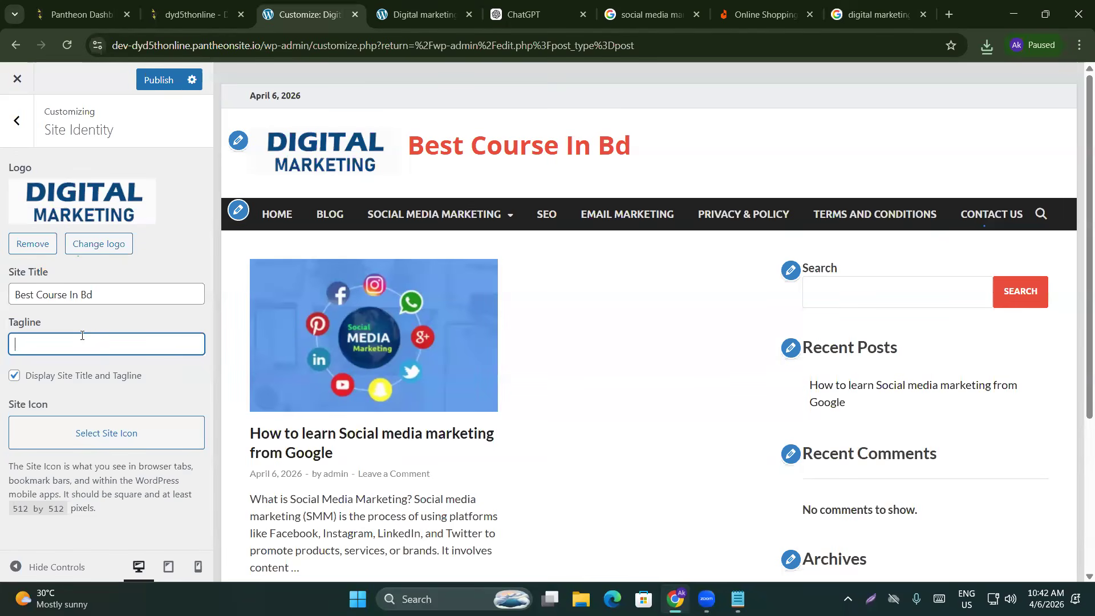
type("L")
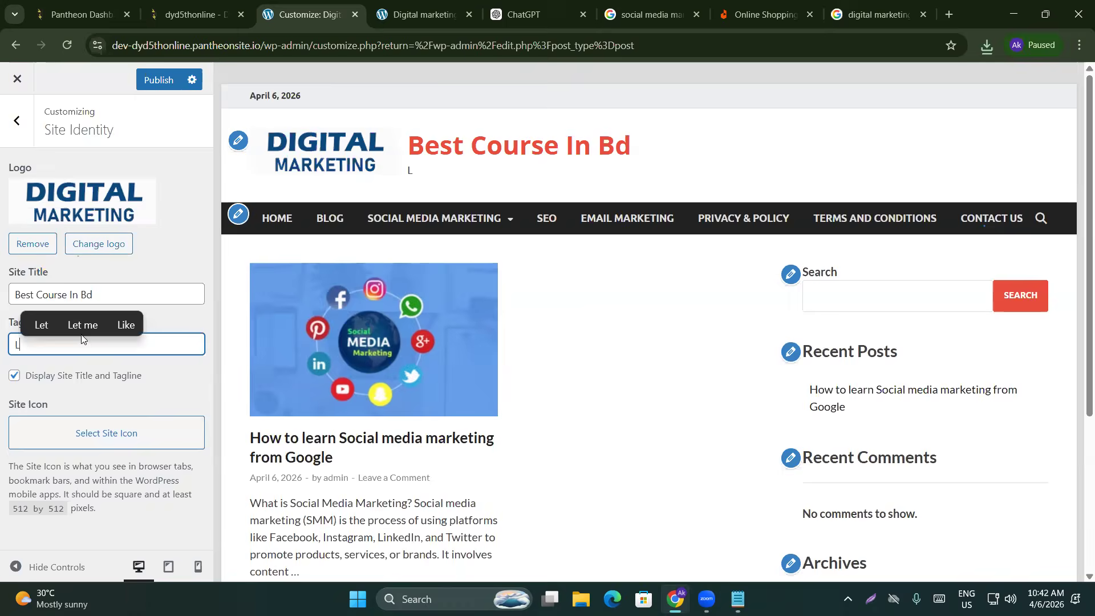
type("earn m")
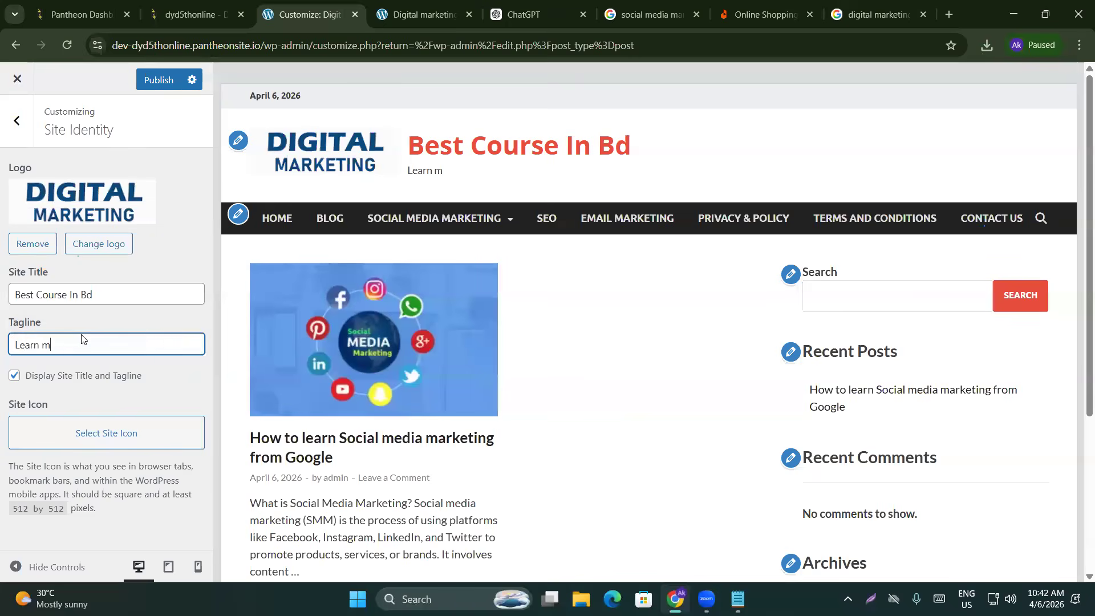
type("ore,E")
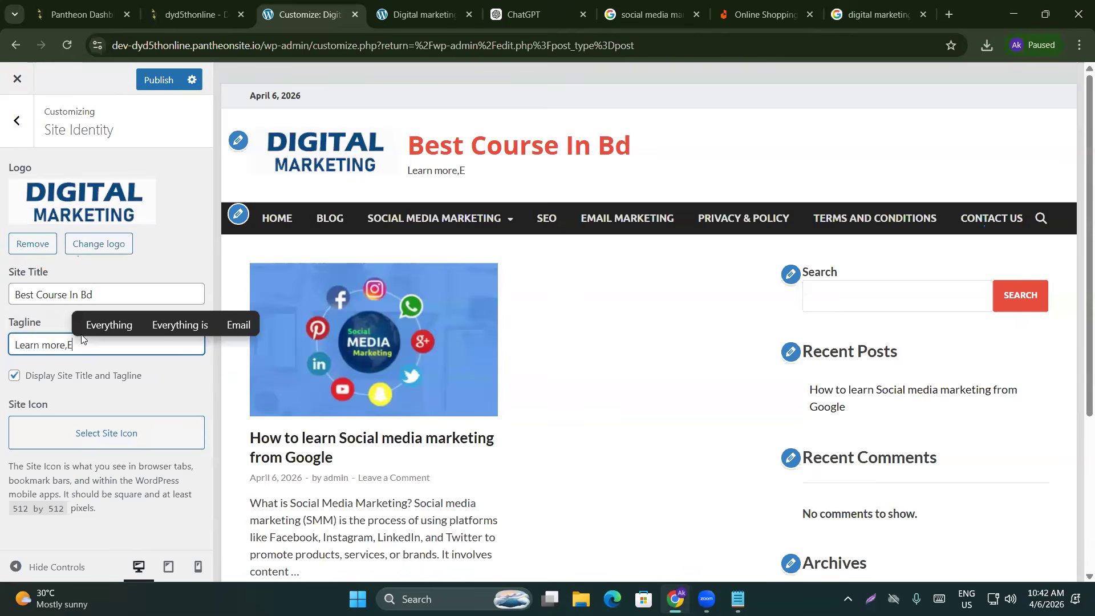
type("arn more")
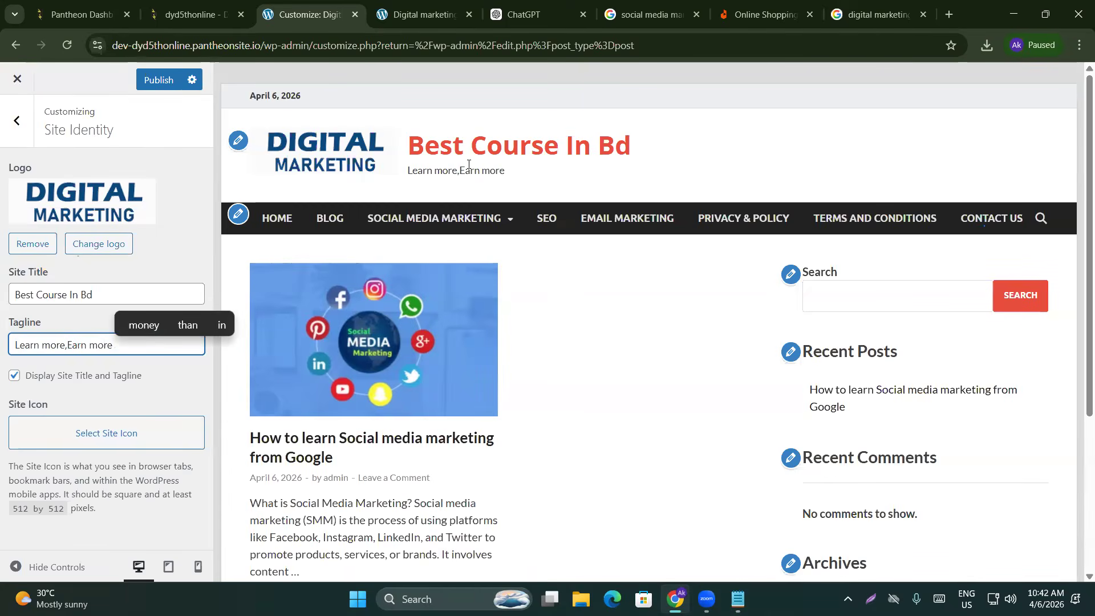
left_click_drag(409, 172, 511, 178)
left_click(512, 178)
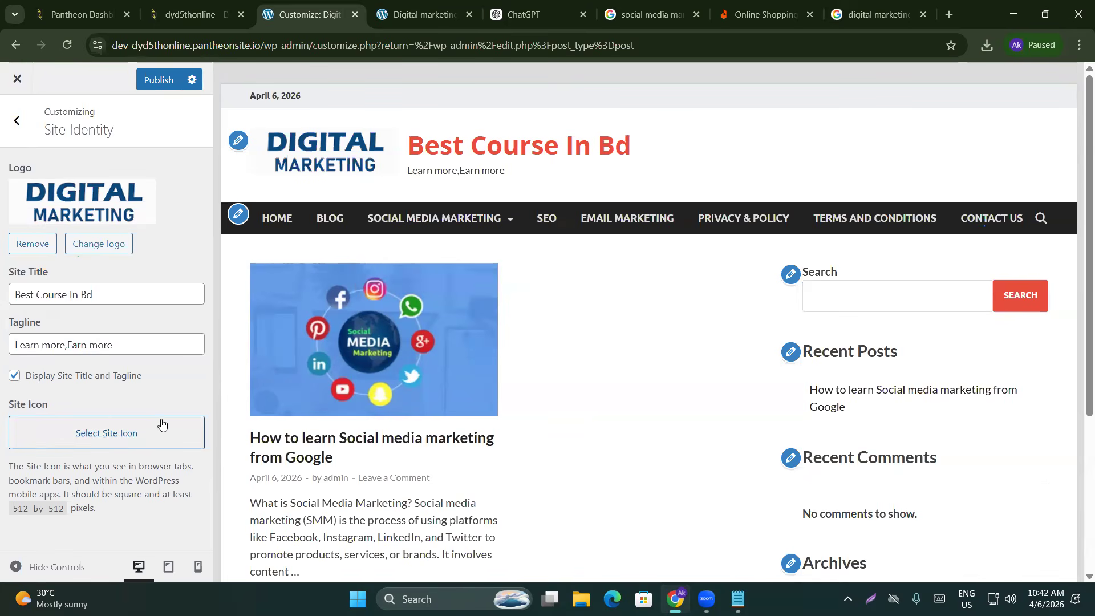
left_click(765, 15)
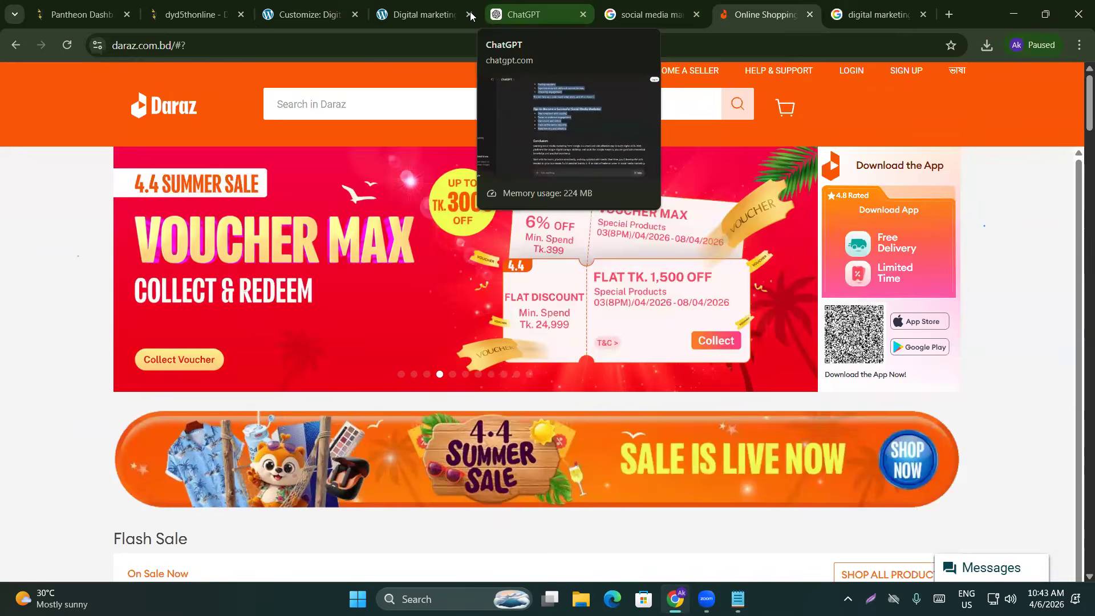
Back in Site Identity, highlight the required 512 by 512 site icon size
left_click(404, 16)
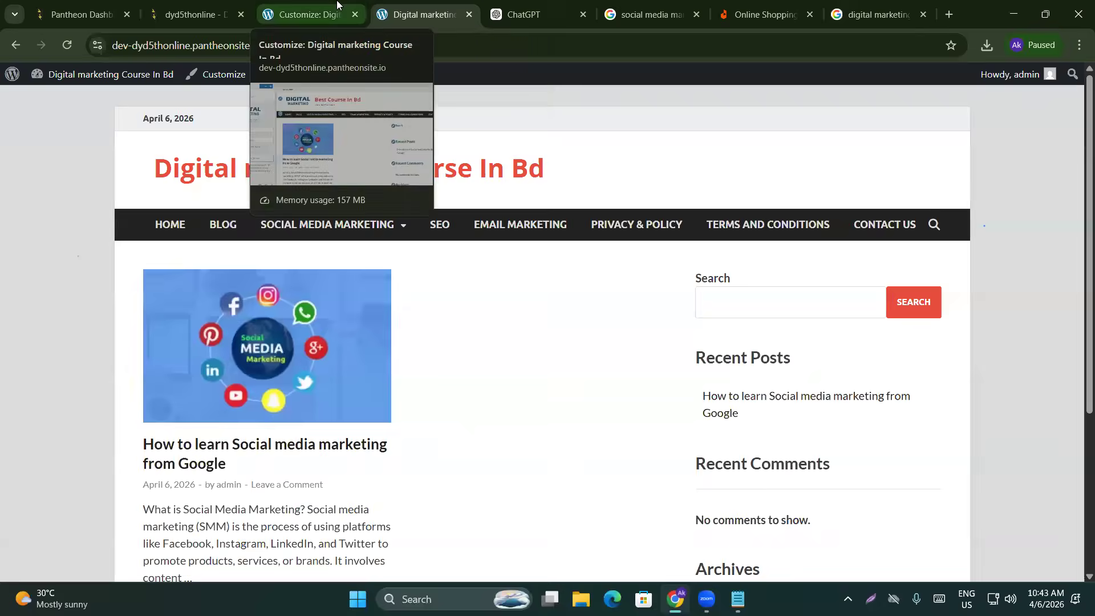
left_click(308, 14)
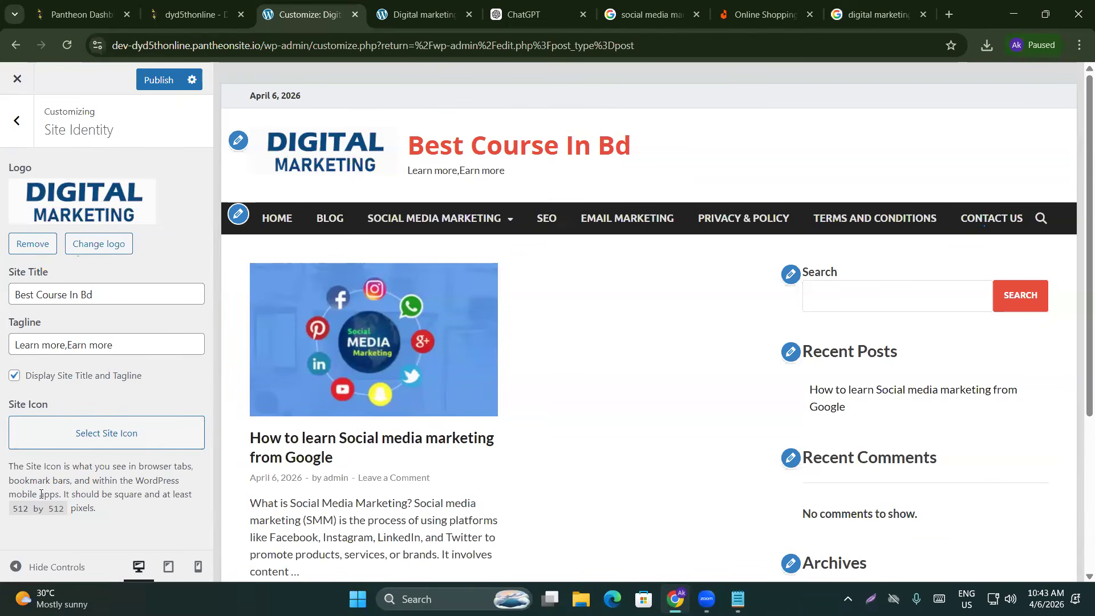
left_click_drag(12, 509, 65, 508)
Set the Digital Marketing logo as site icon, cropped square over its left-hand letters
left_click(123, 435)
left_click(80, 278)
left_click(1049, 537)
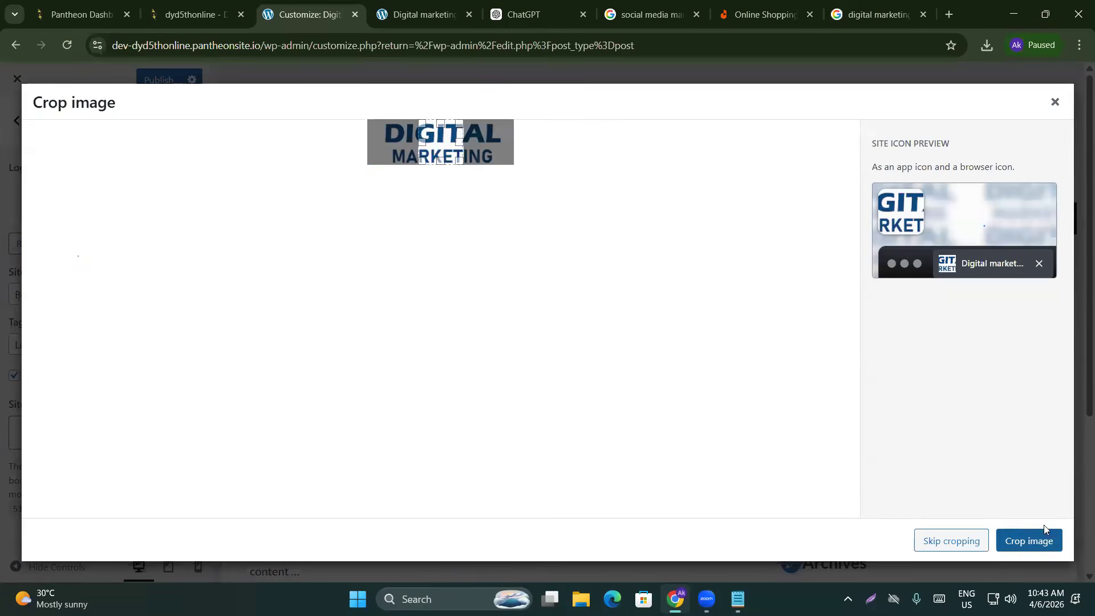
left_click_drag(443, 159, 398, 161)
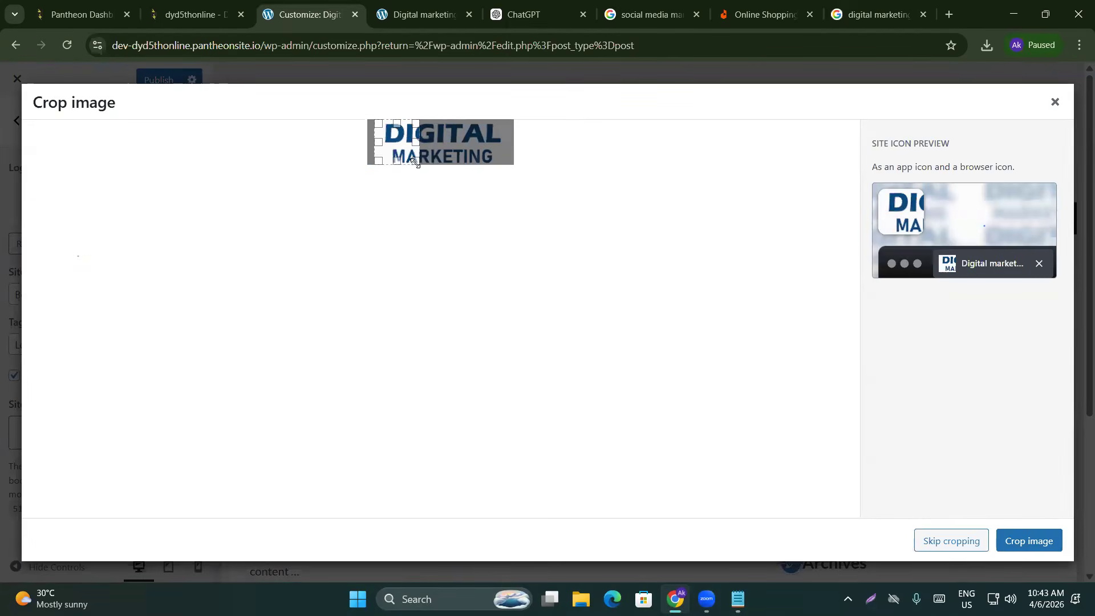
mouse_move(399, 143)
left_mouse_down()
mouse_move(435, 149)
mouse_move(414, 148)
left_mouse_up()
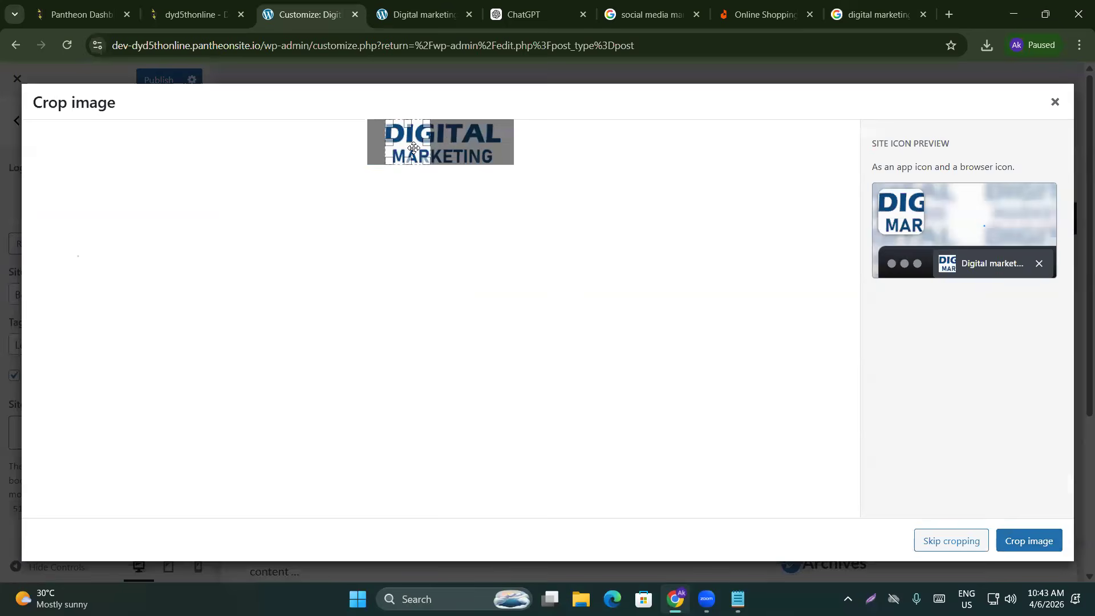
left_click(1039, 535)
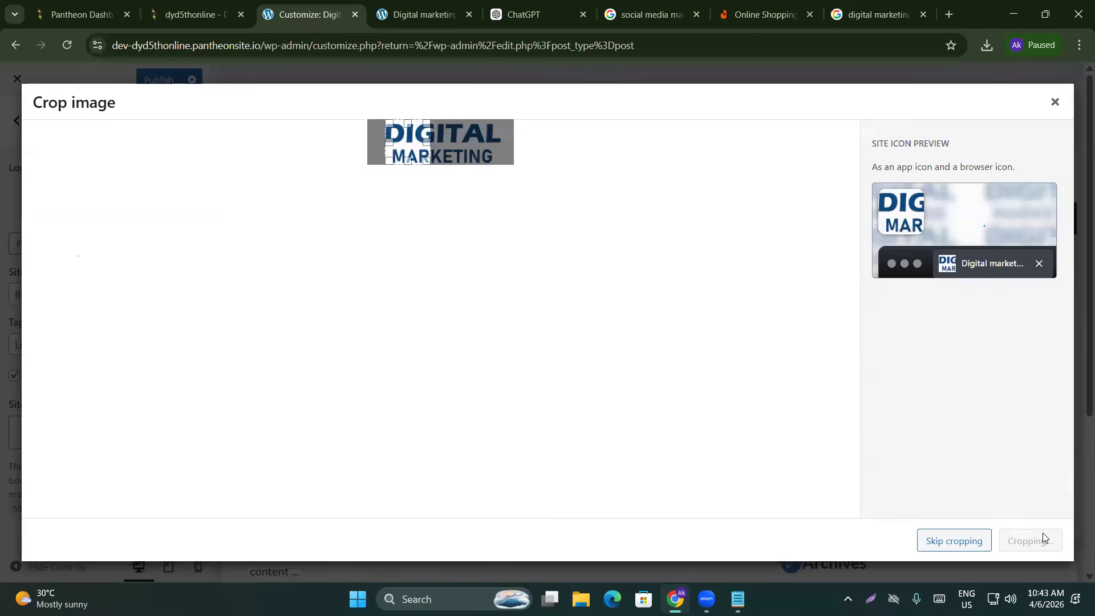
left_click(946, 18)
Search Google for 'photo resizer' and glance over the results
type("photo")
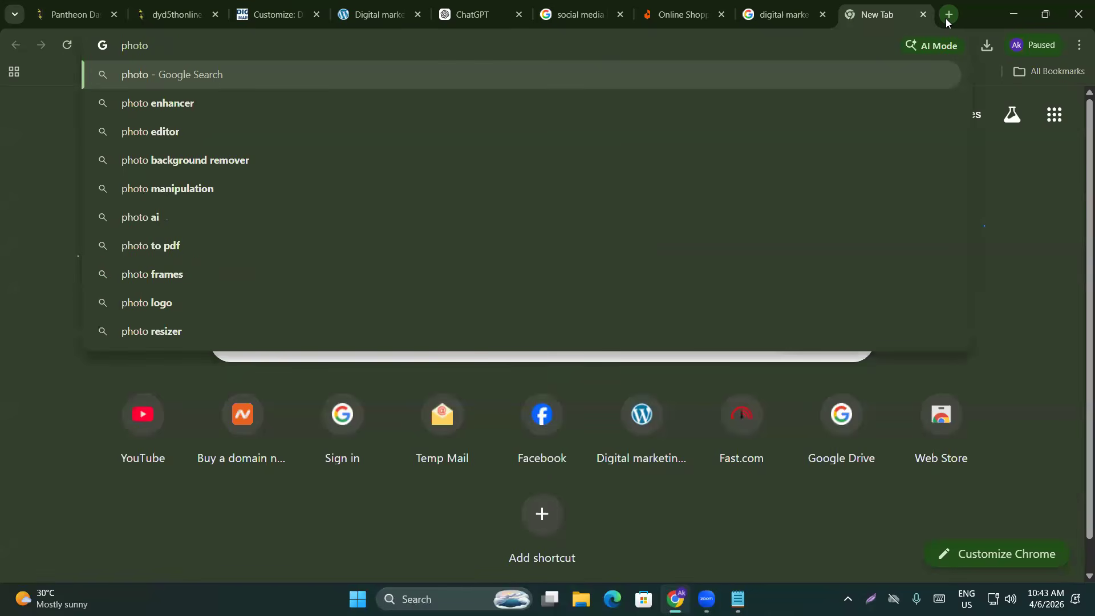
type(" res")
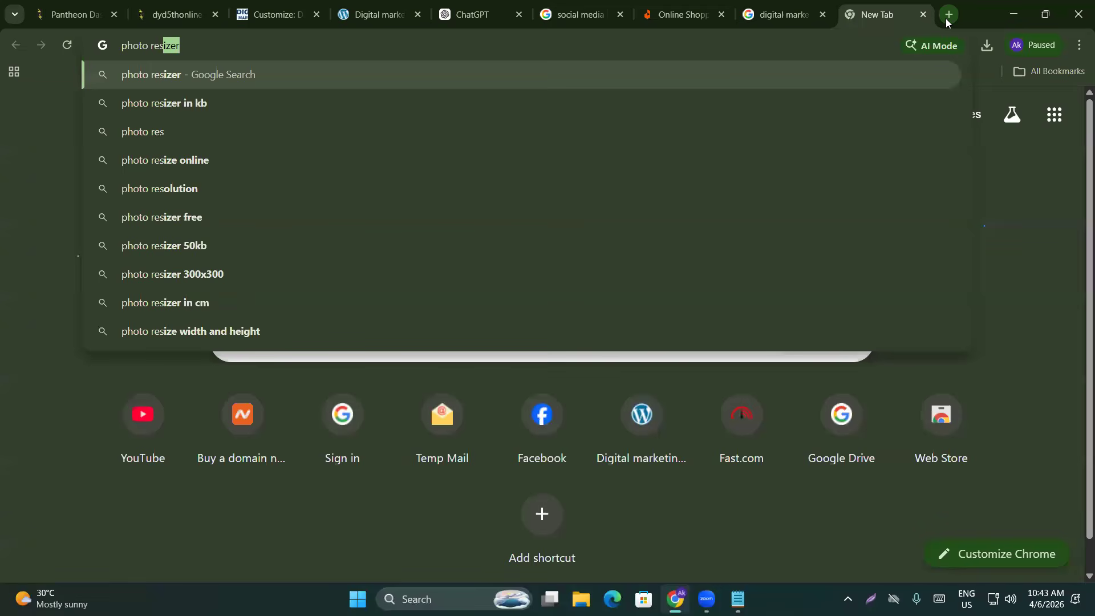
key("Return")
scroll(408, 228, "down", 7)
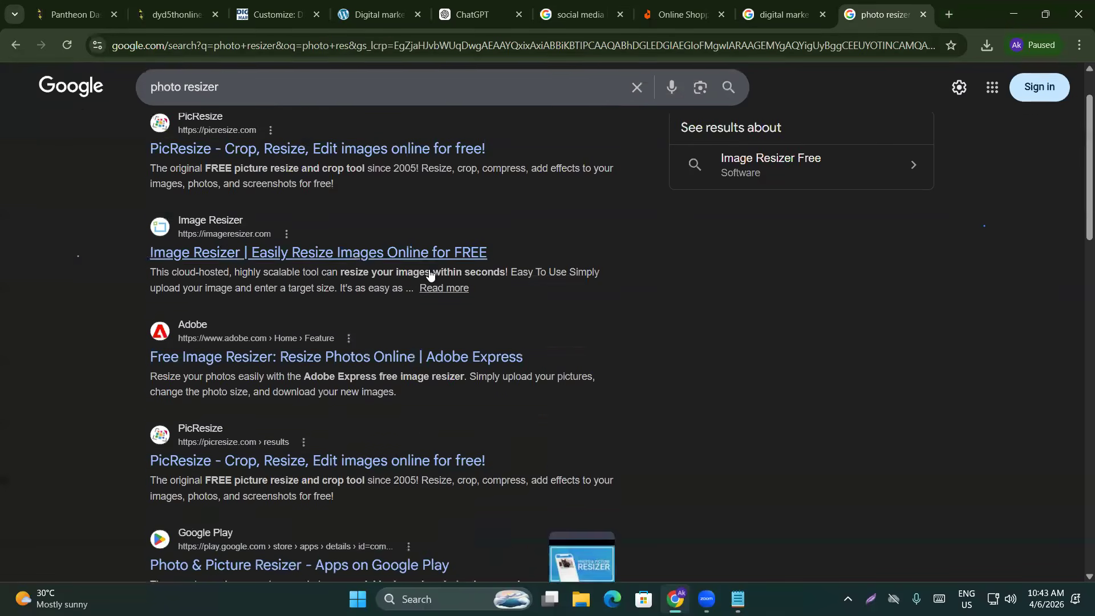
scroll(410, 264, "up", 2)
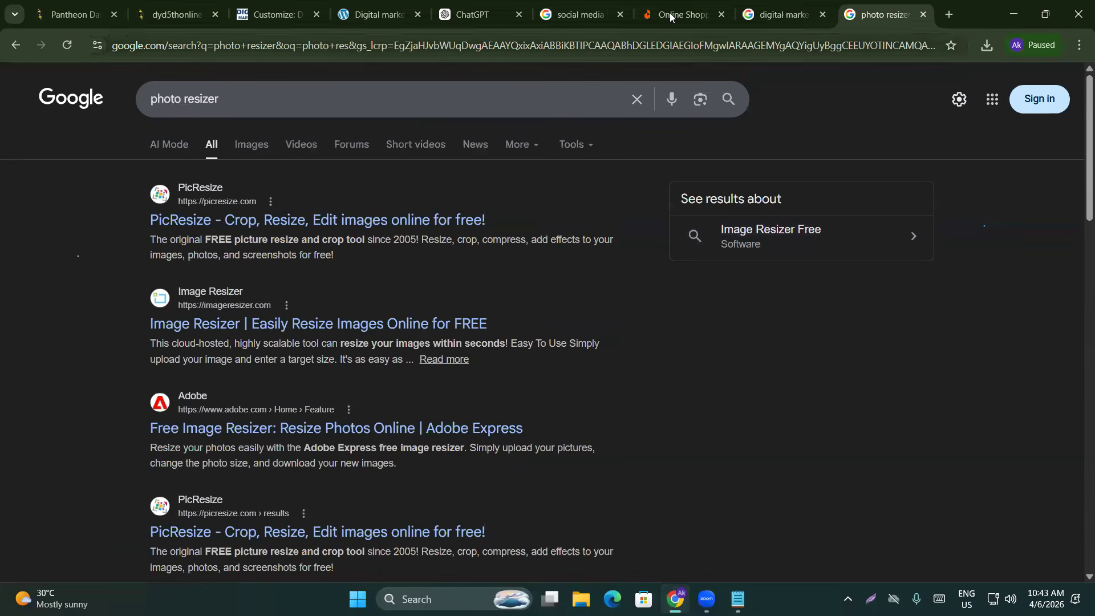
left_click(280, 14)
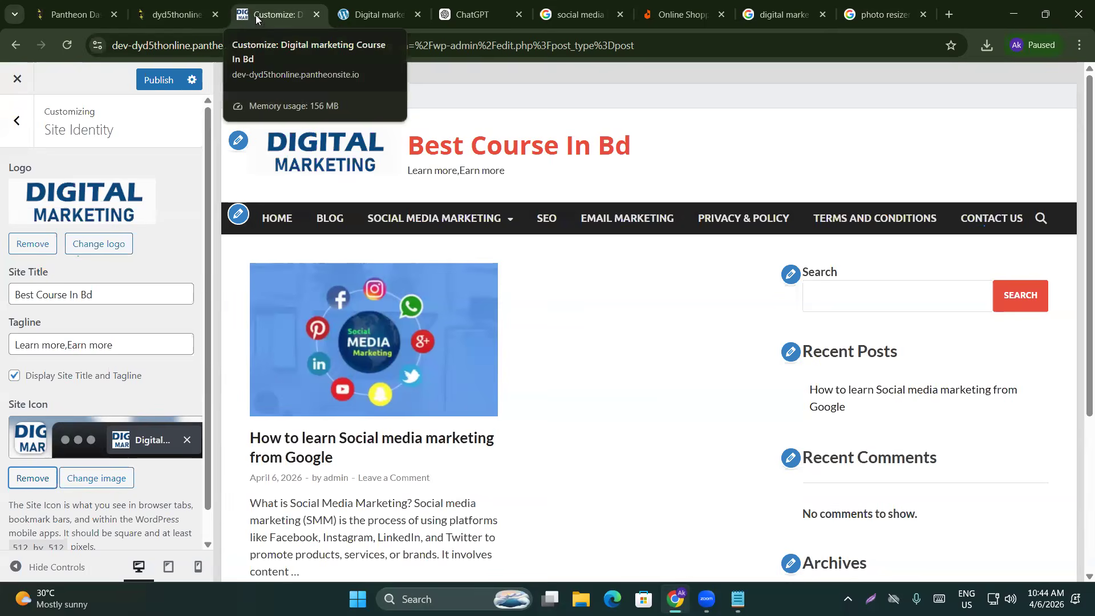
Publish the site icon change and reload the live Best Course In Bd site
scroll(132, 369, "down", 2)
scroll(150, 381, "up", 2)
left_click(160, 80)
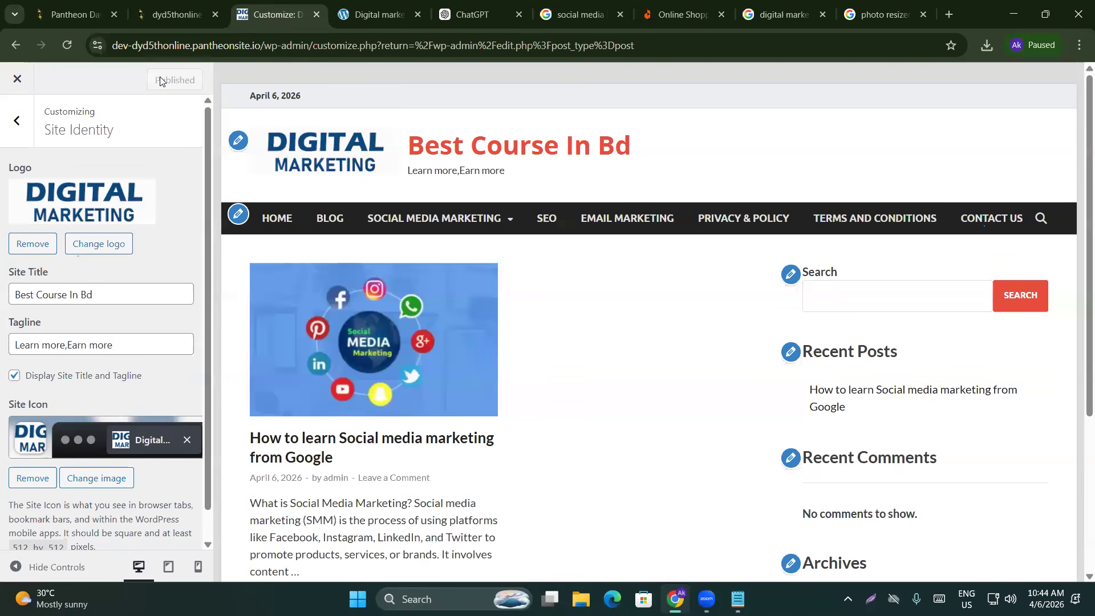
left_click(341, 5)
left_click(67, 46)
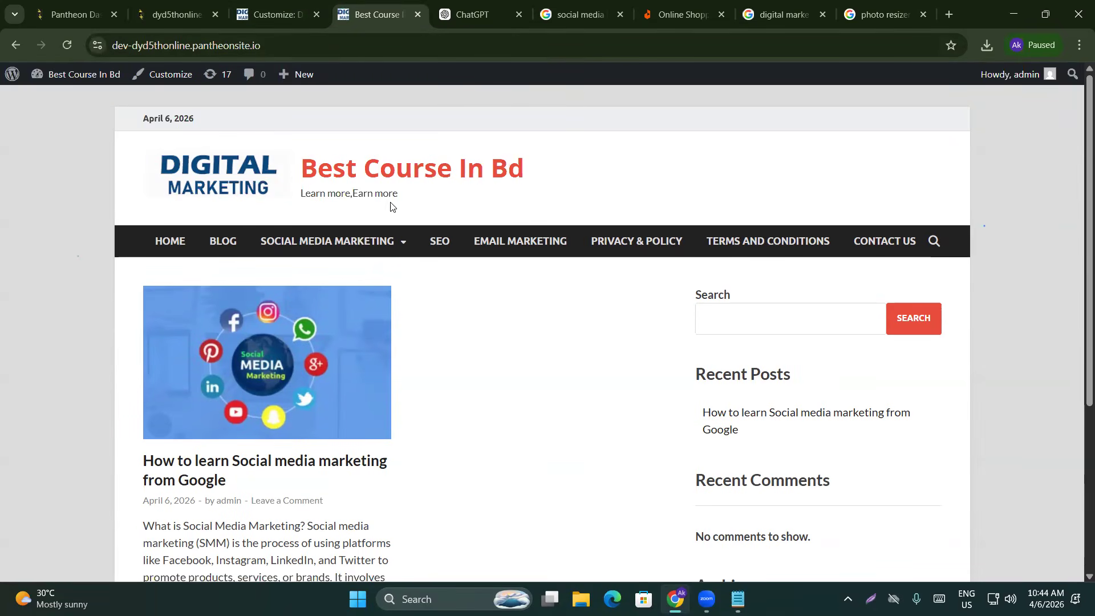
Preview the site at tablet width in the Customizer
scroll(391, 206, "down", 5)
scroll(251, 372, "up", 5)
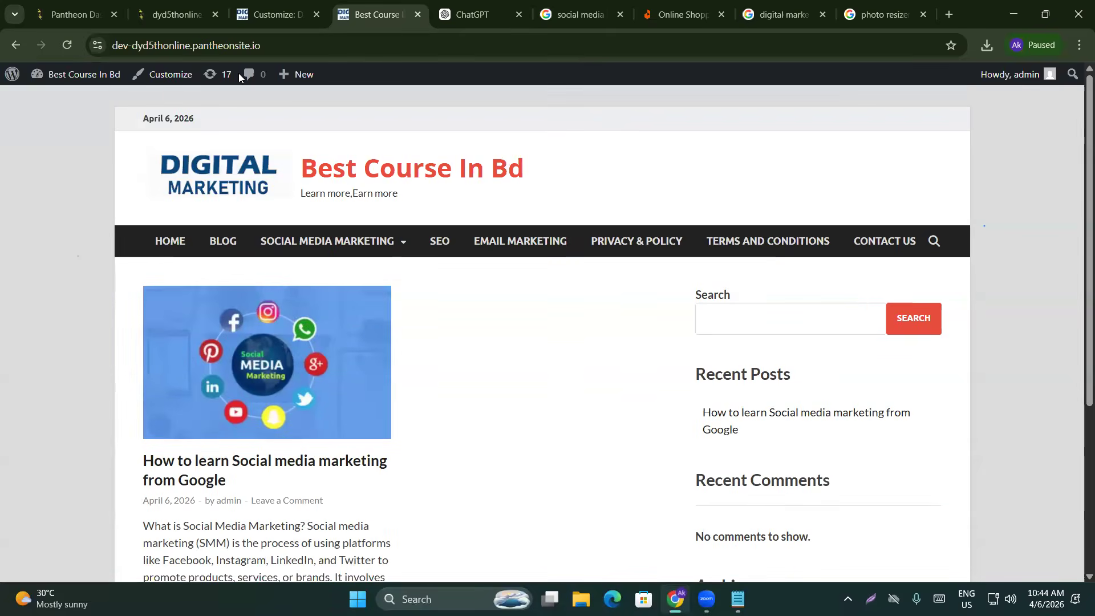
left_click(274, 14)
scroll(84, 366, "down", 1)
scroll(83, 366, "down", 1)
scroll(103, 320, "up", 1)
scroll(143, 303, "down", 1)
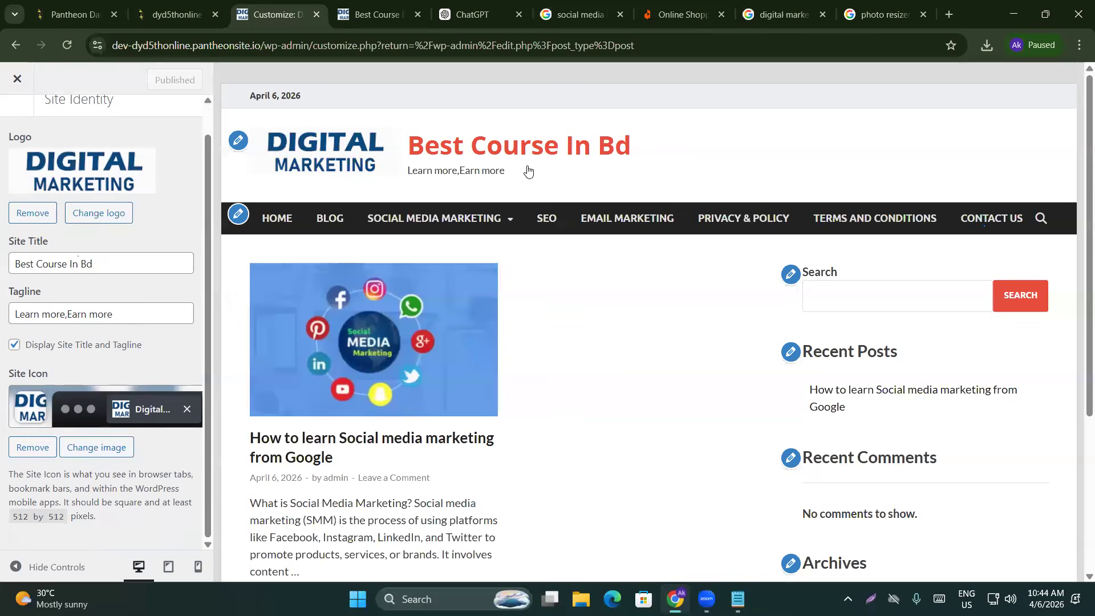
left_click(168, 566)
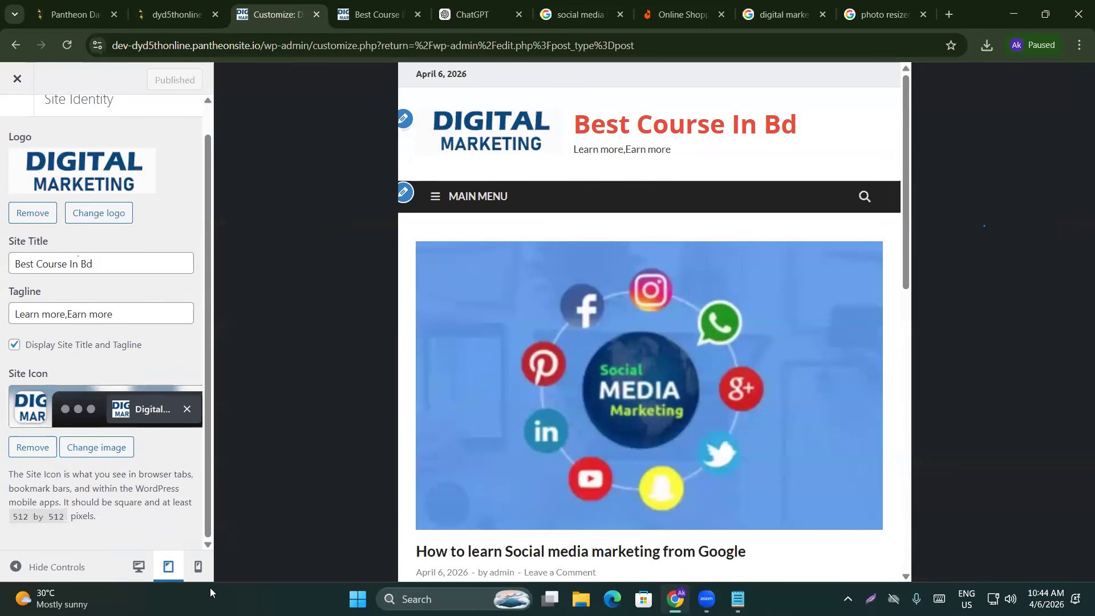
Switch the preview to phone width and scroll through the page
left_click(198, 566)
scroll(650, 284, "down", 2)
scroll(650, 285, "up", 2)
scroll(648, 289, "down", 10)
scroll(643, 306, "up", 4)
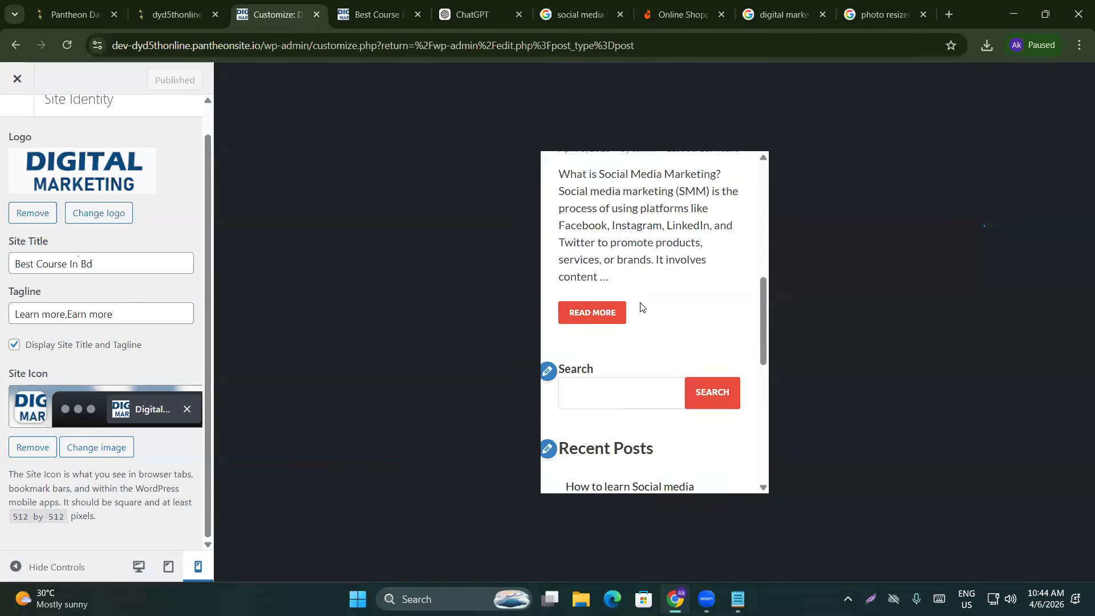
scroll(641, 307, "up", 6)
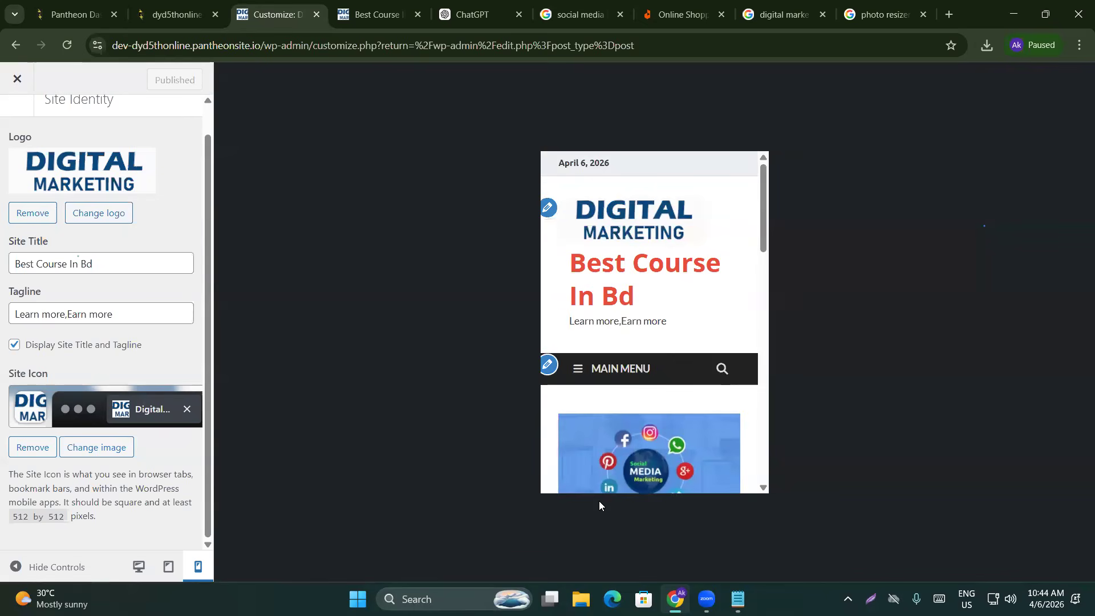
Restore the desktop preview and return to the main Customizer sections list
left_click(138, 567)
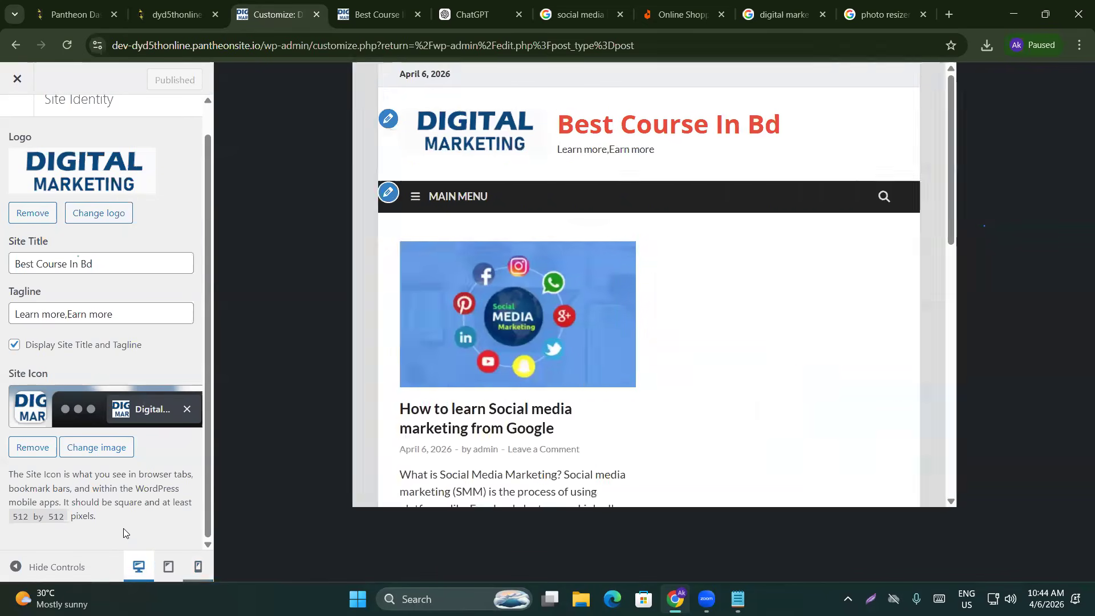
scroll(91, 325, "up", 1)
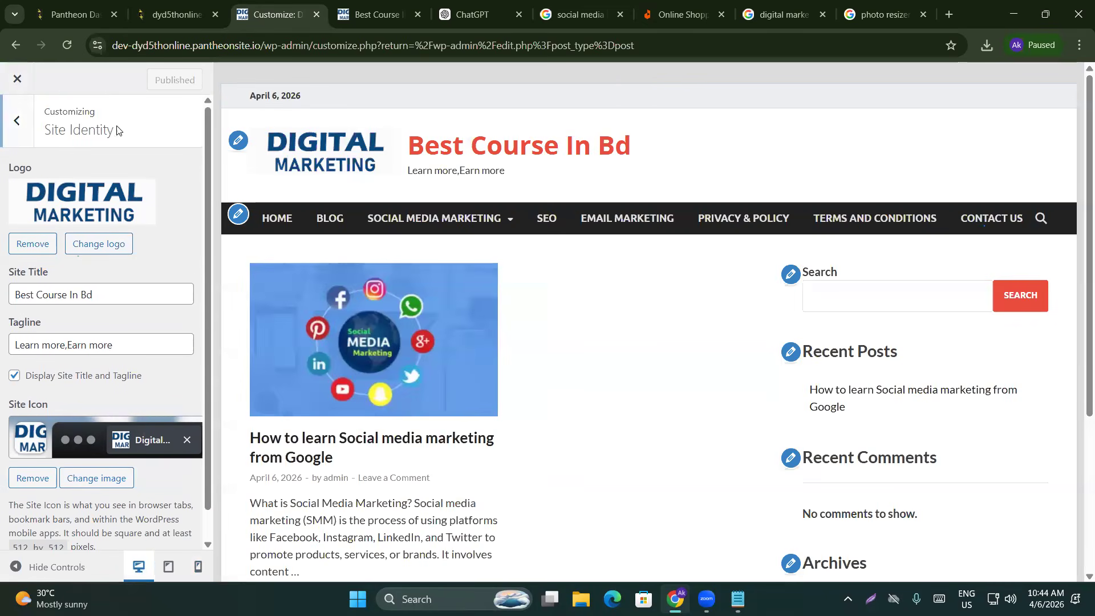
left_click(17, 121)
Turn Boxed Layout off in the theme's General Settings
left_click(67, 292)
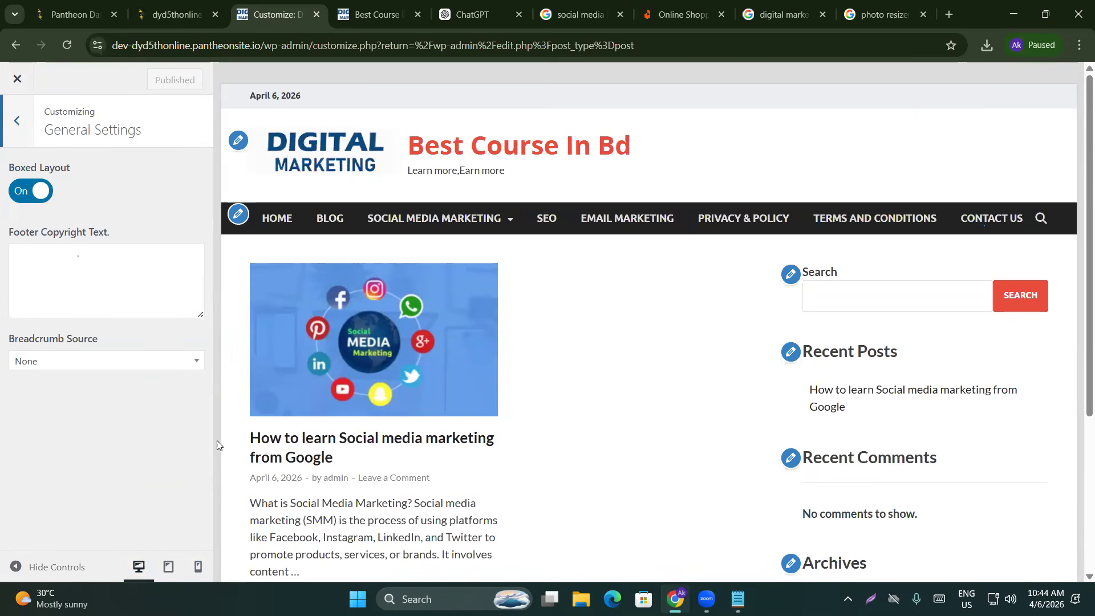
left_click(31, 193)
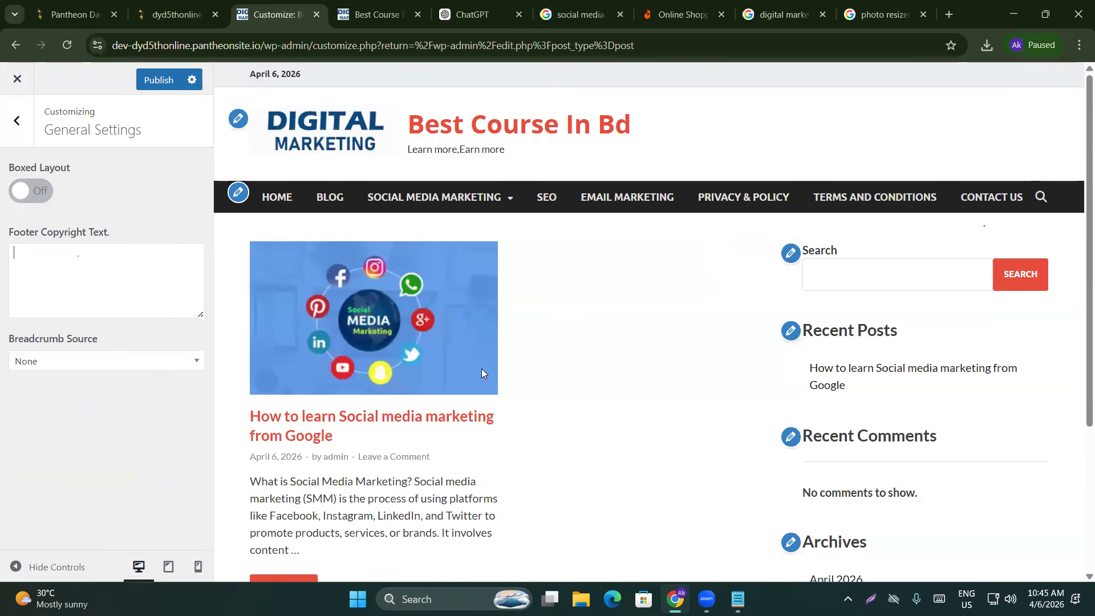
scroll(482, 371, "down", 4)
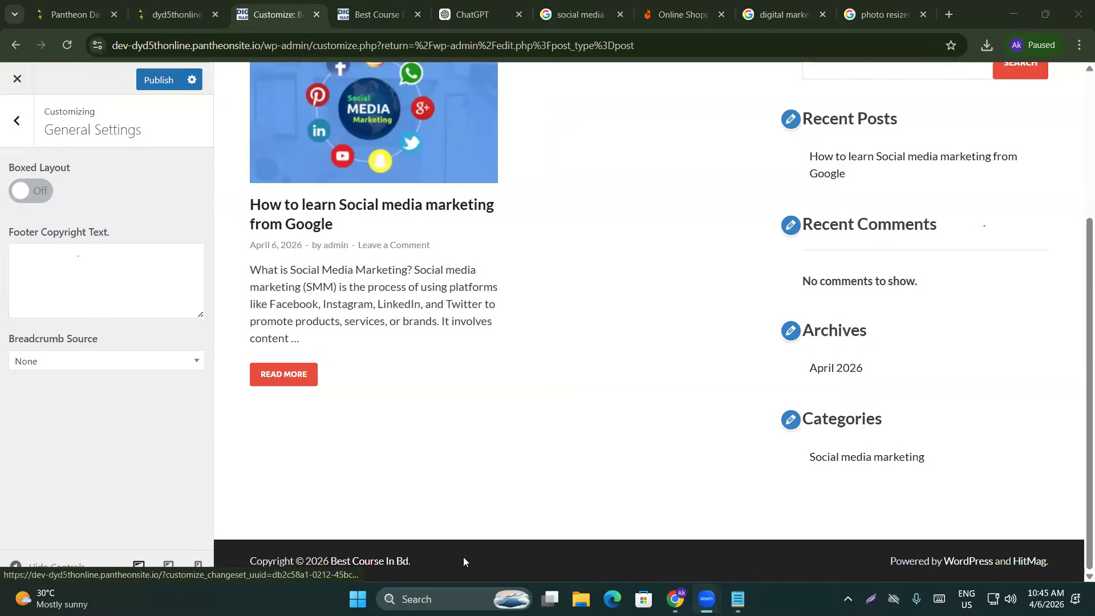
Empty the footer copyright text and check the live Best Course In Bd site
left_click(113, 257)
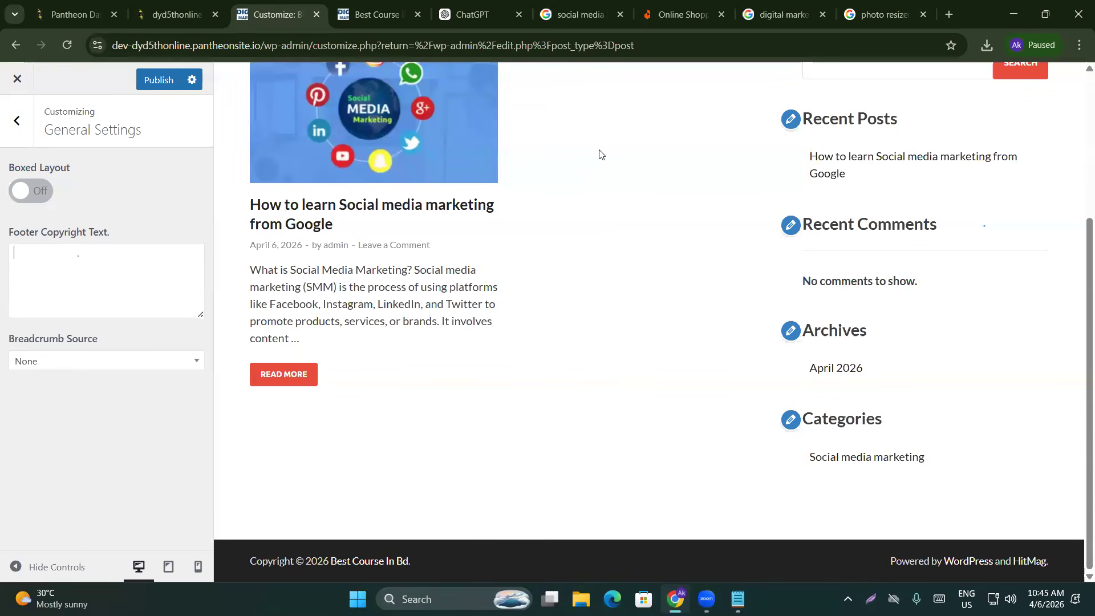
scroll(472, 242, "up", 3)
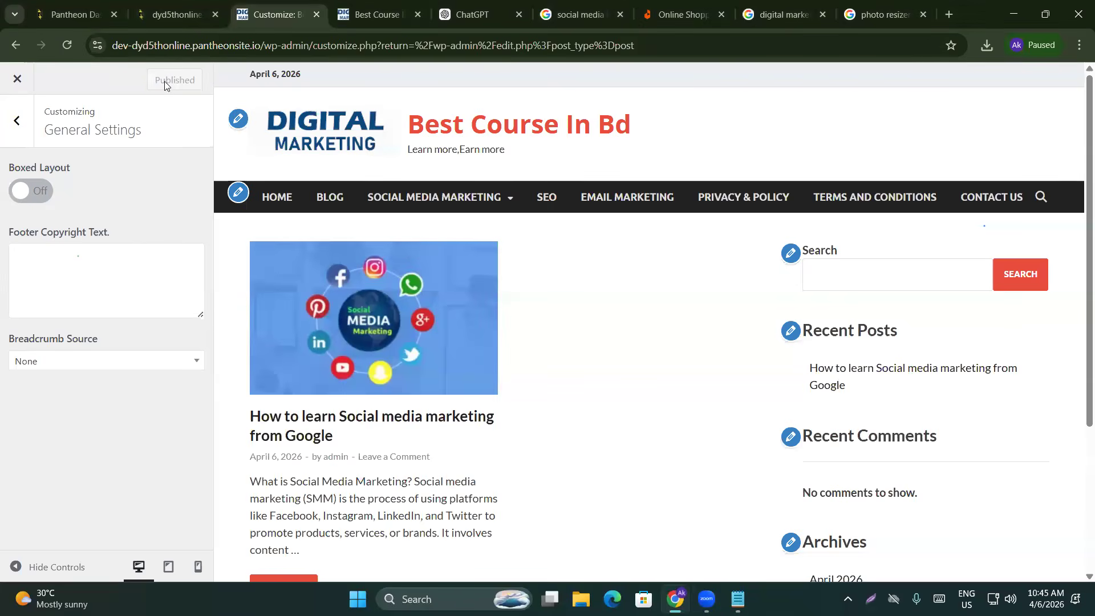
left_click(348, 20)
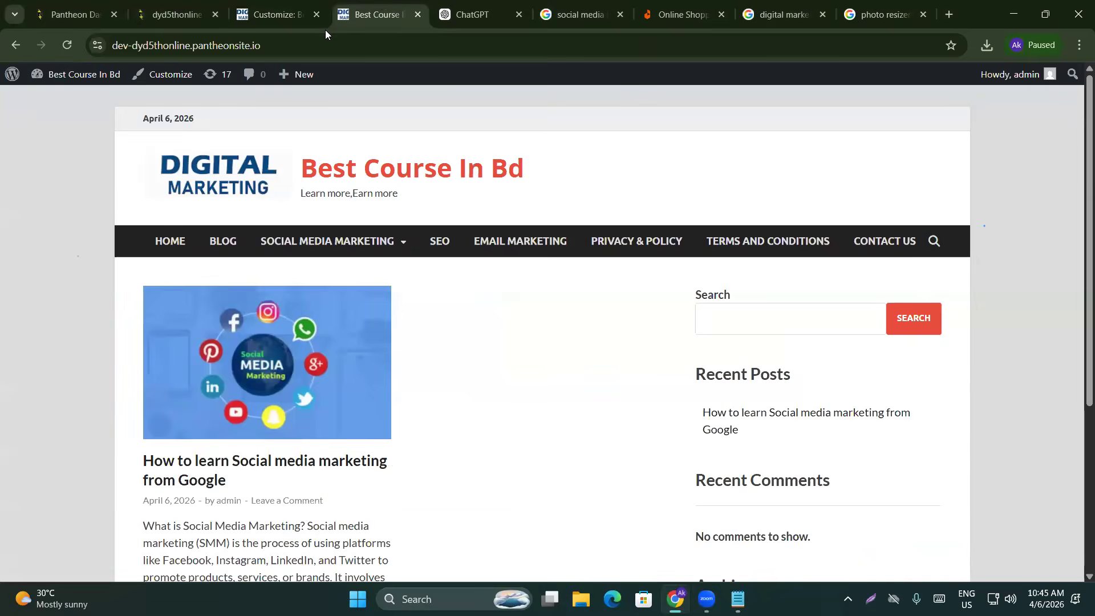
Reload the live site to check the new full-width layout, then return to the customizer's General Settings
left_click(68, 52)
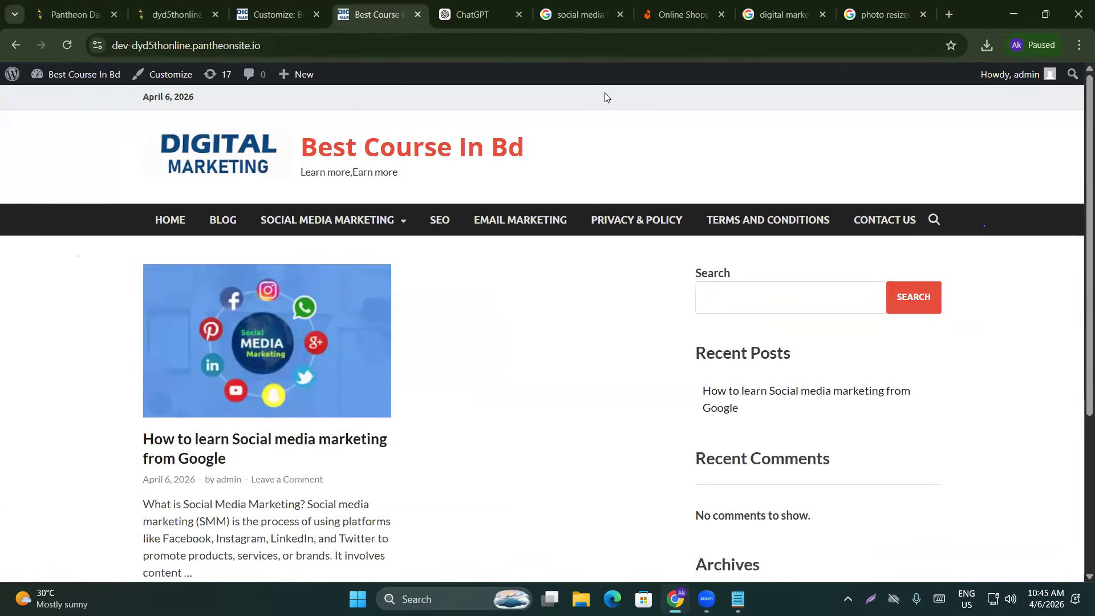
scroll(32, 411, "down", 5)
scroll(69, 434, "up", 5)
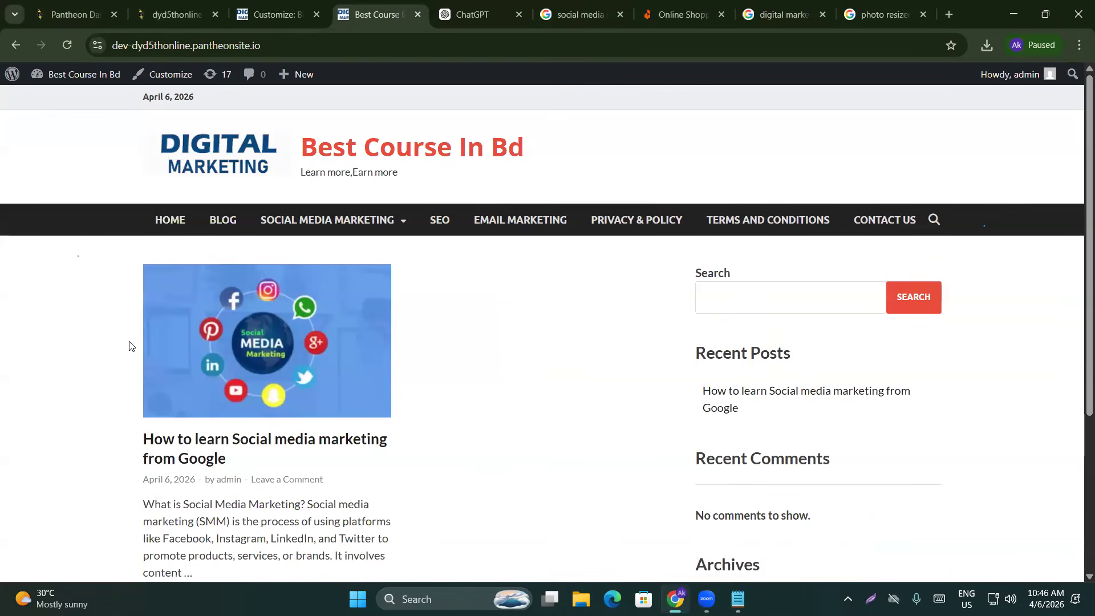
left_click(273, 14)
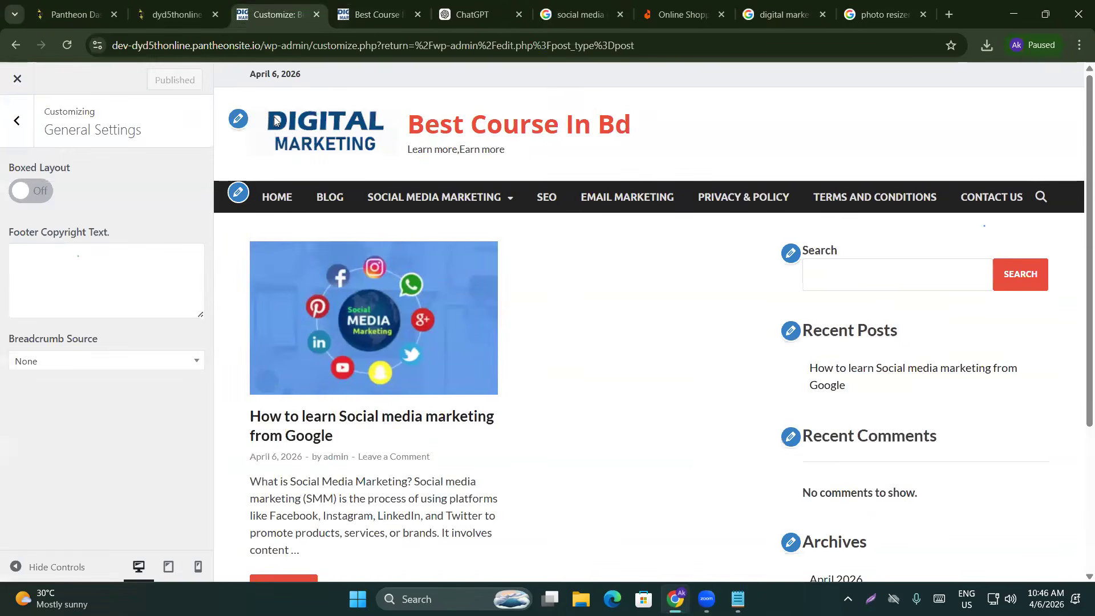
Under Background Image, pick the Social Media Marketing picture from the media library as the background
left_click(17, 119)
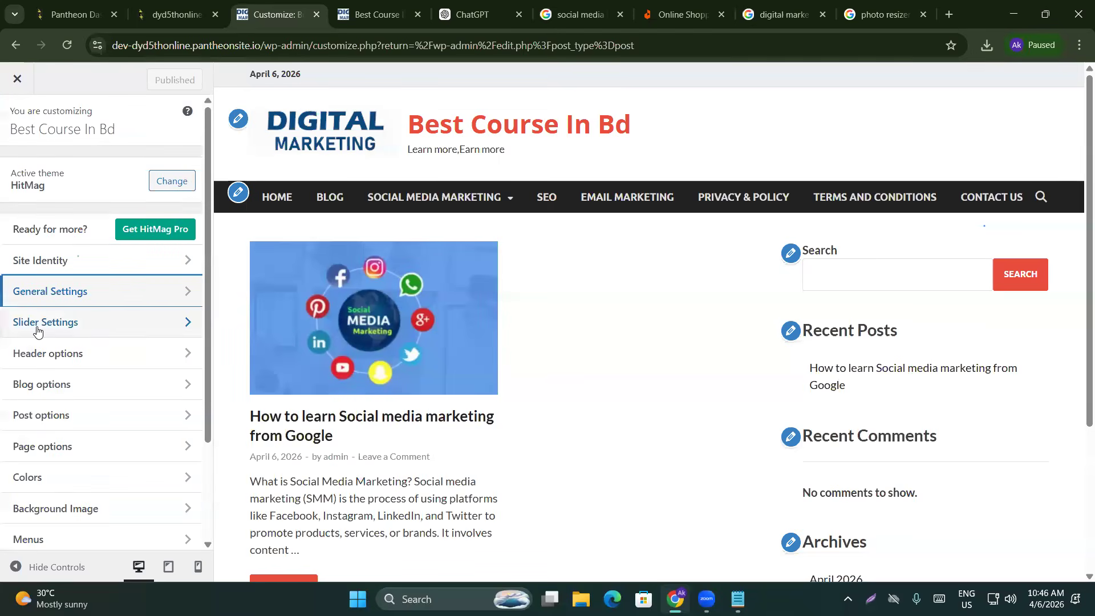
scroll(54, 342, "down", 2)
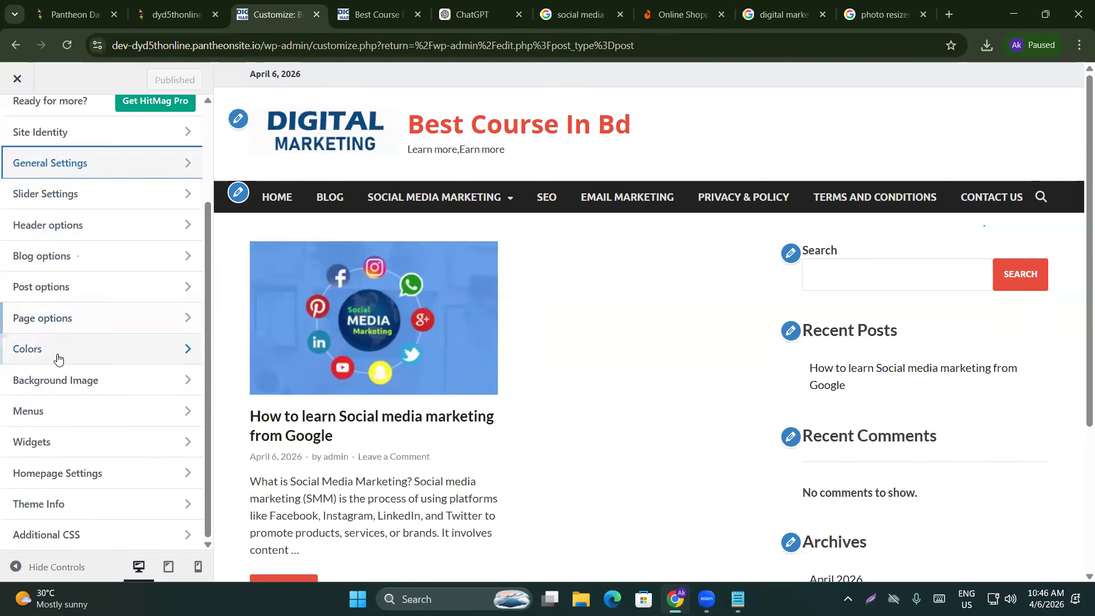
scroll(39, 451, "up", 2)
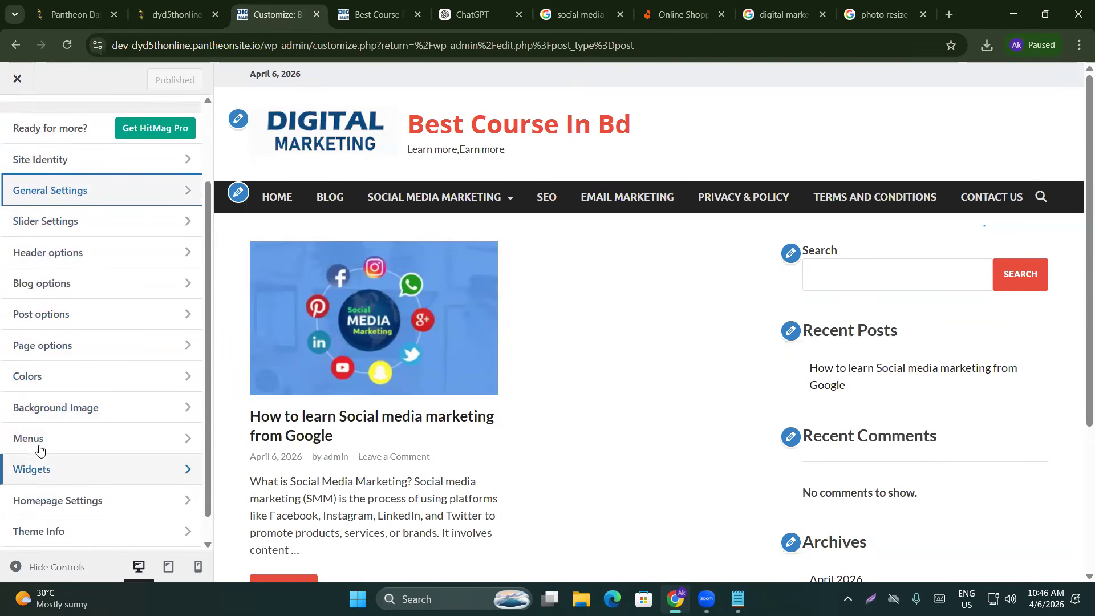
scroll(33, 320, "down", 2)
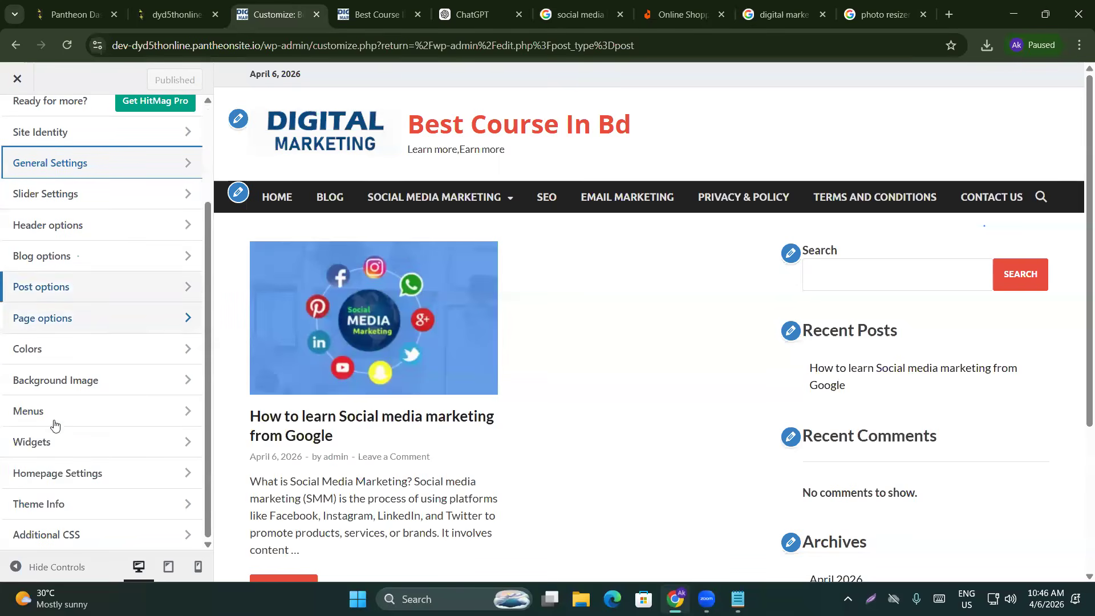
left_click(44, 382)
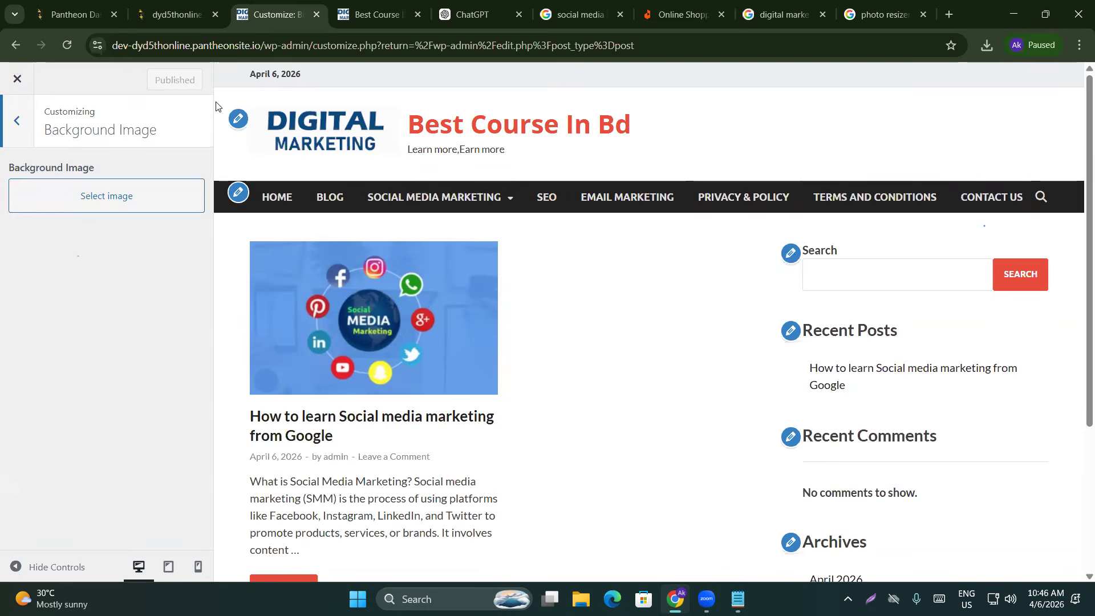
left_click(103, 200)
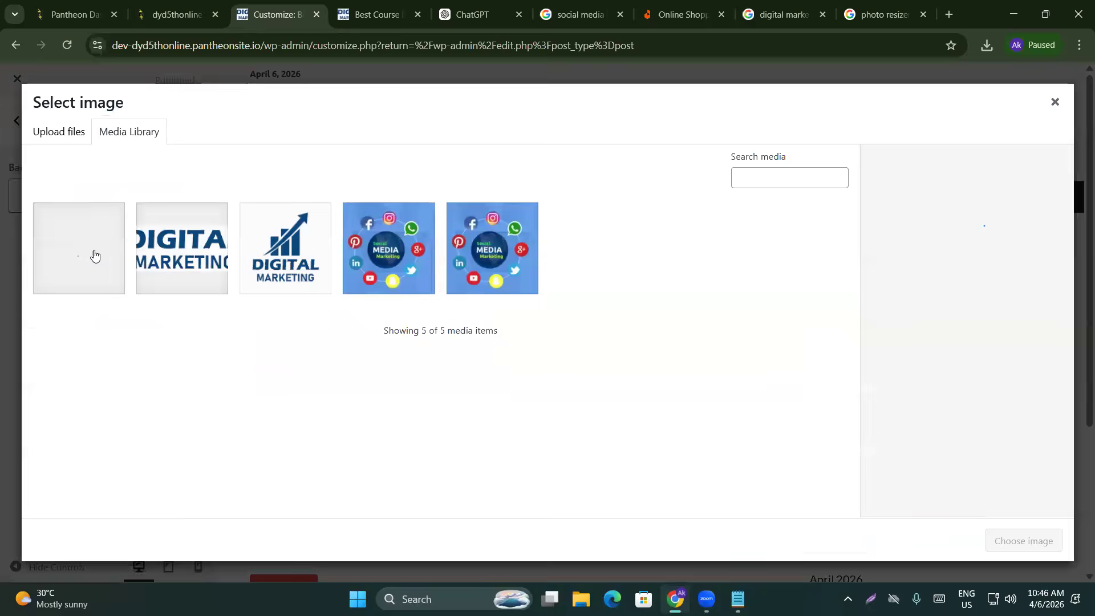
left_click(430, 261)
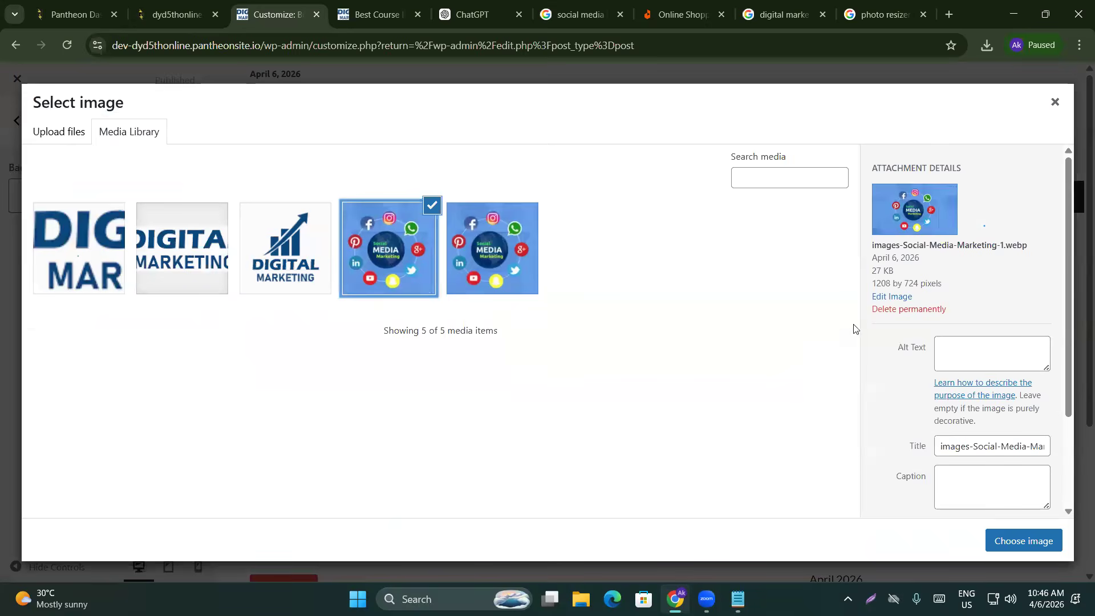
left_click(1025, 538)
scroll(116, 432, "down", 2)
scroll(117, 433, "up", 2)
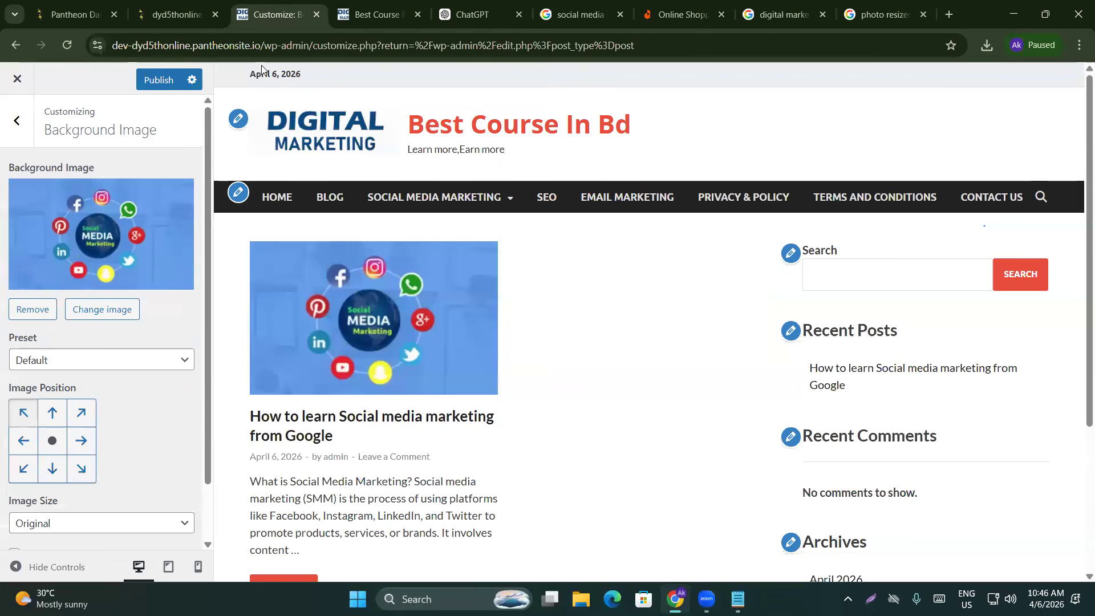
left_click(31, 124)
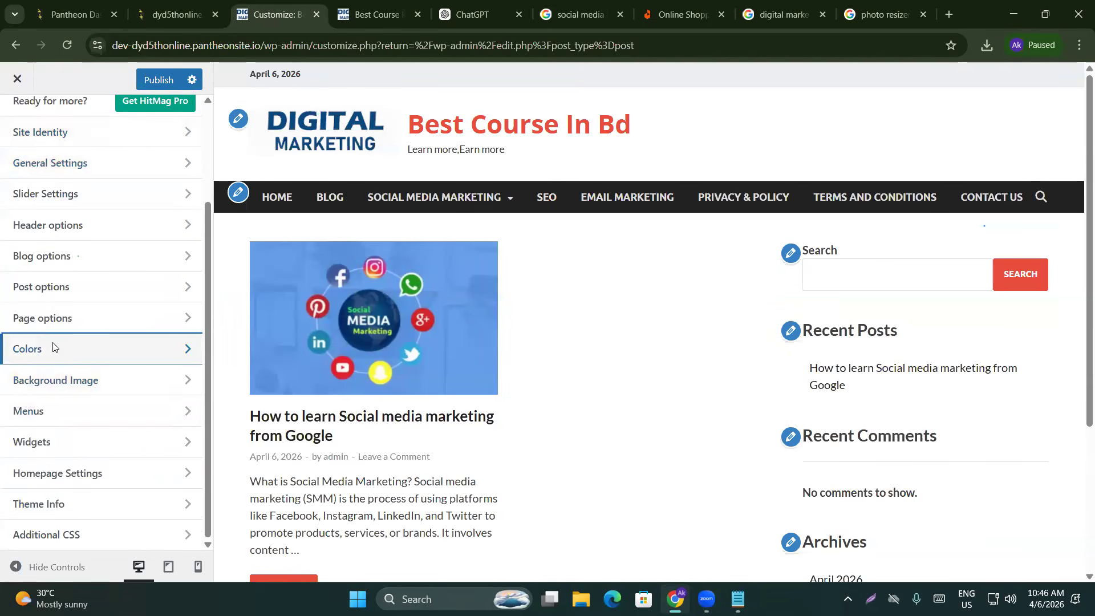
Set the header text colour to green #31bf6a and the background colour to near-black #161616
left_click(52, 344)
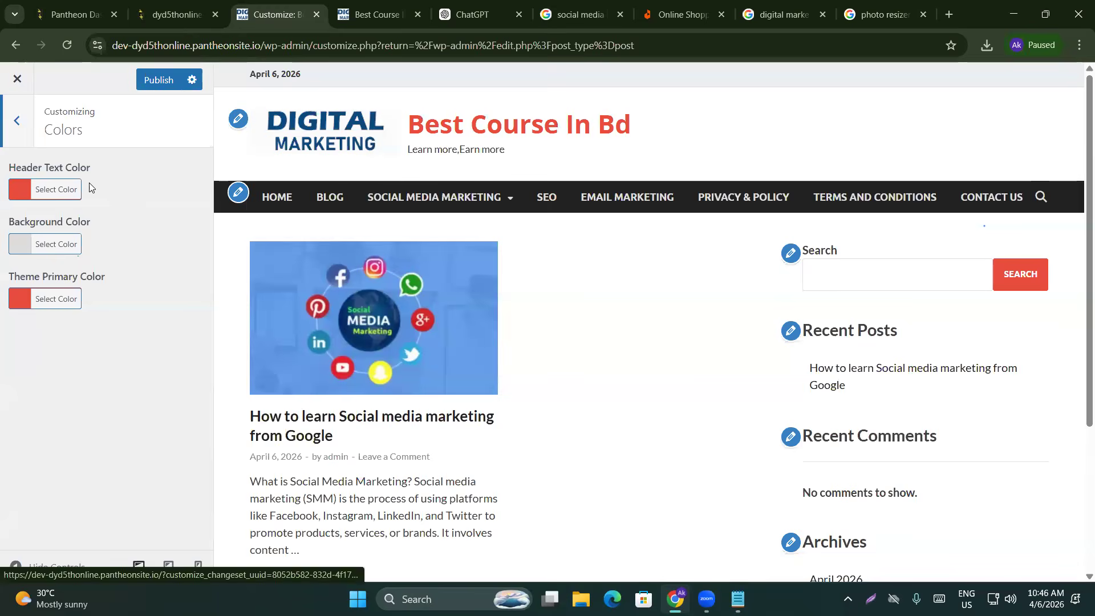
left_click(31, 202)
mouse_move(20, 225)
left_mouse_down()
mouse_move(69, 246)
mouse_move(64, 223)
mouse_move(64, 247)
left_mouse_up()
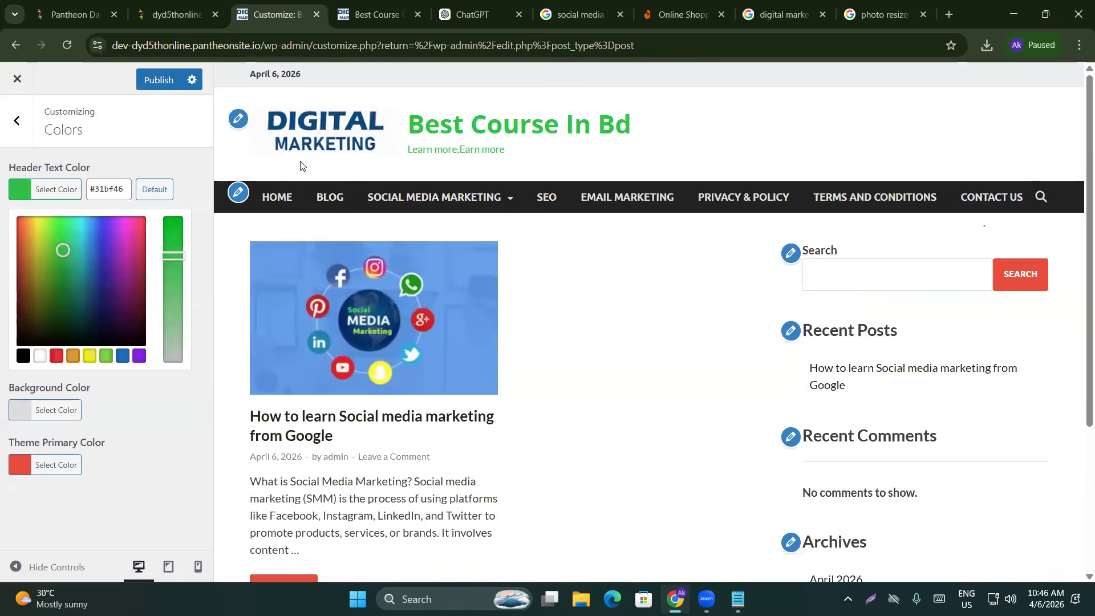
left_click(39, 412)
mouse_move(14, 282)
left_mouse_down()
mouse_move(52, 332)
mouse_move(58, 402)
left_mouse_up()
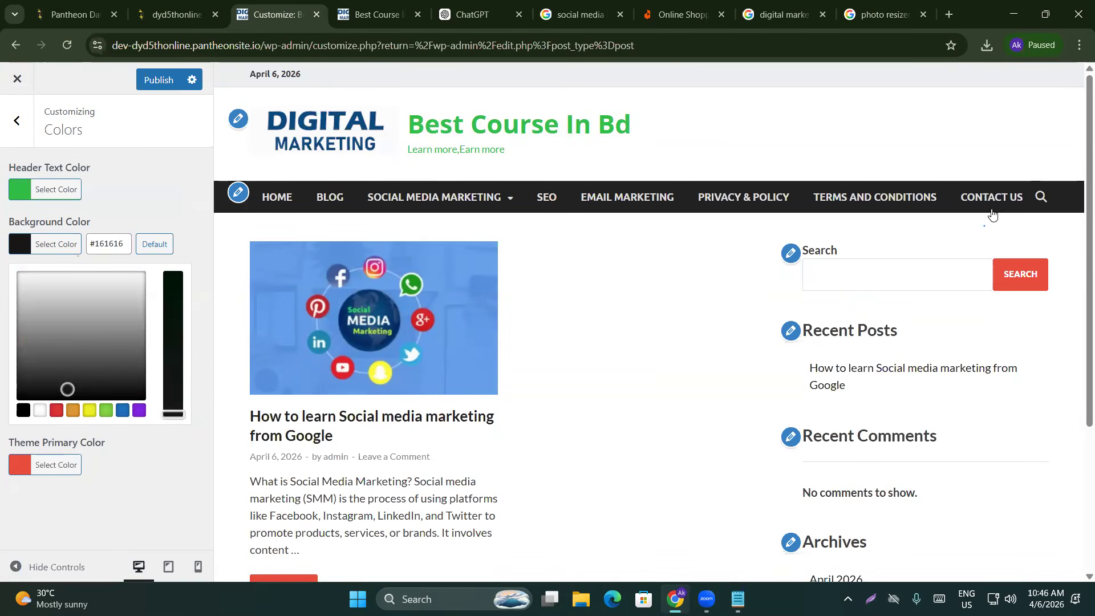
Set the theme primary colour to dark blue #1e1c8e and publish the colour changes
scroll(952, 355, "down", 3)
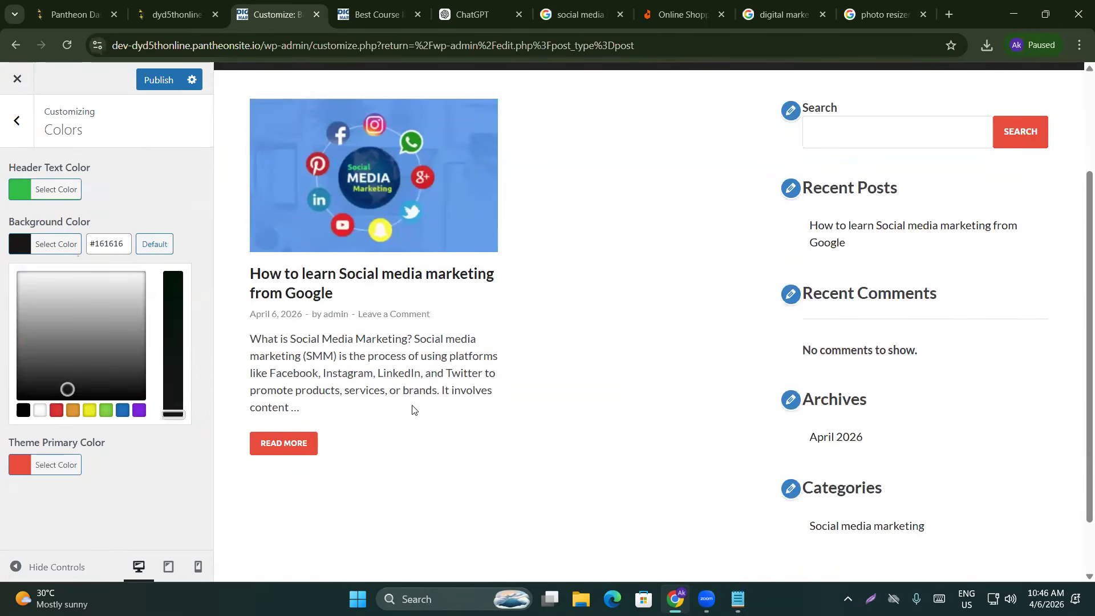
left_click(29, 465)
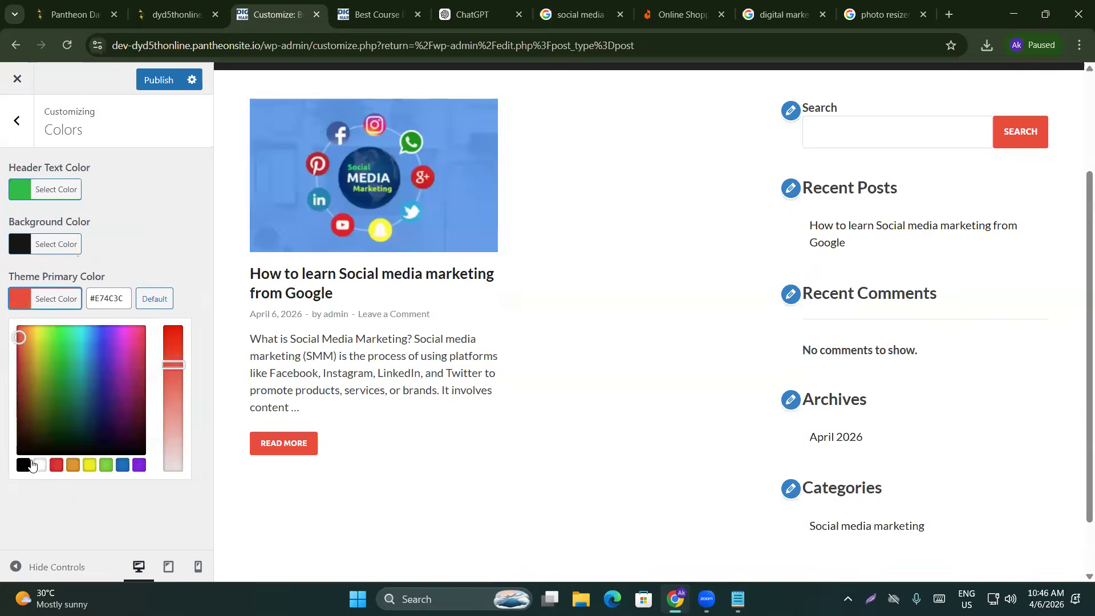
left_click_drag(22, 340, 103, 384)
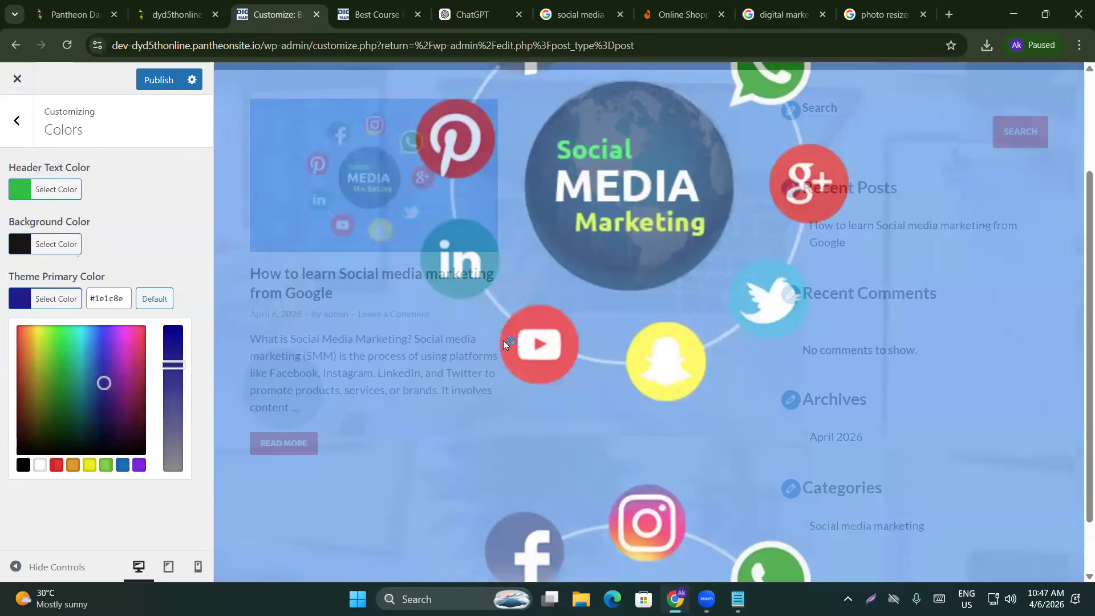
scroll(329, 358, "down", 4)
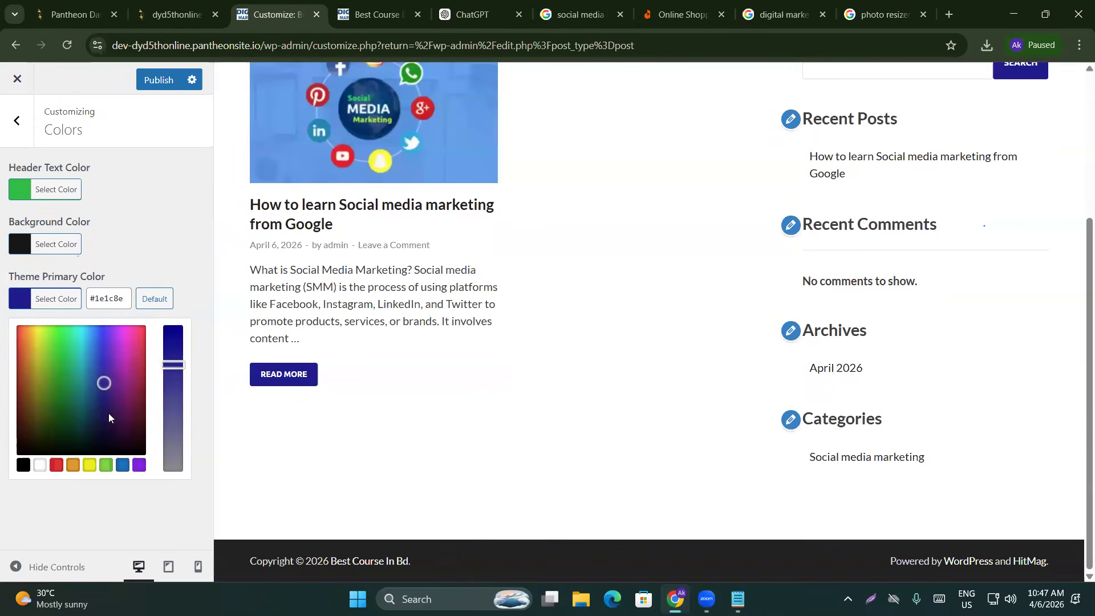
left_click(159, 80)
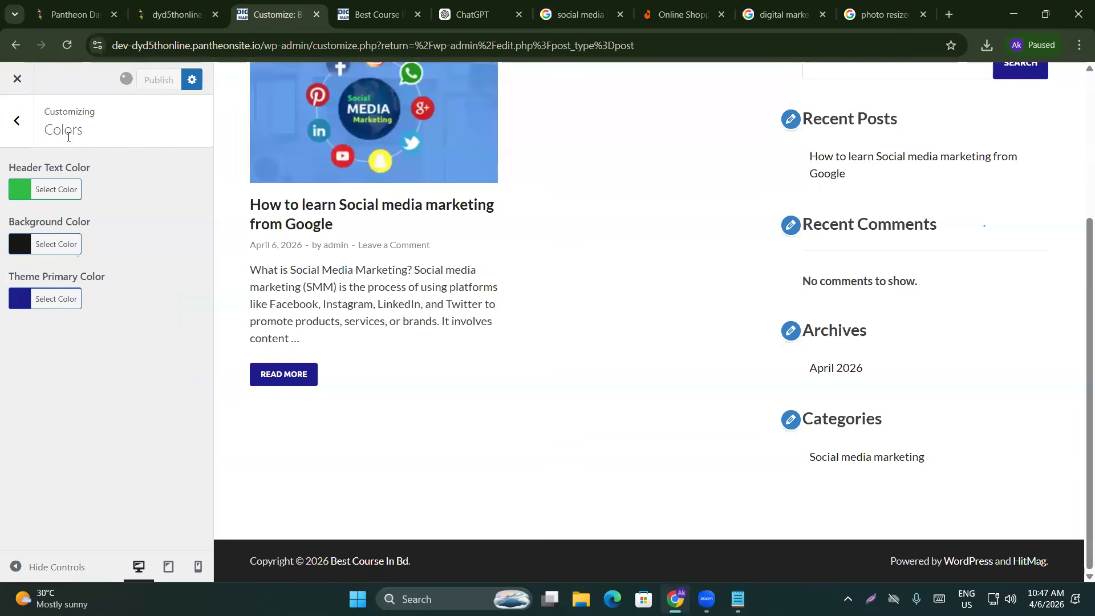
left_click(16, 131)
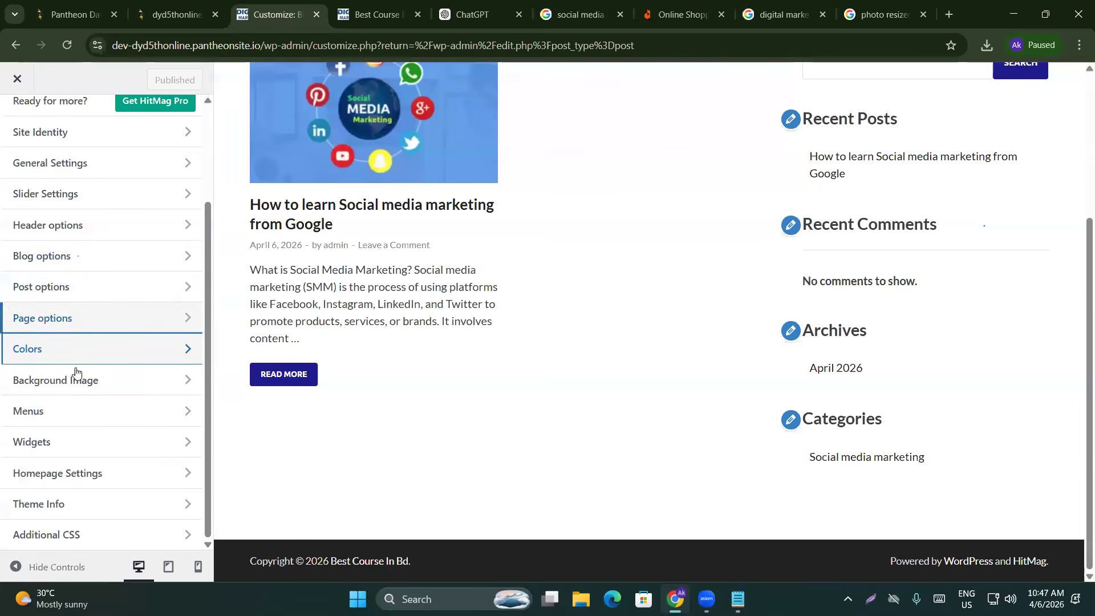
Glance at the Menus settings without changing anything, then open the Blog options panel
left_click(76, 416)
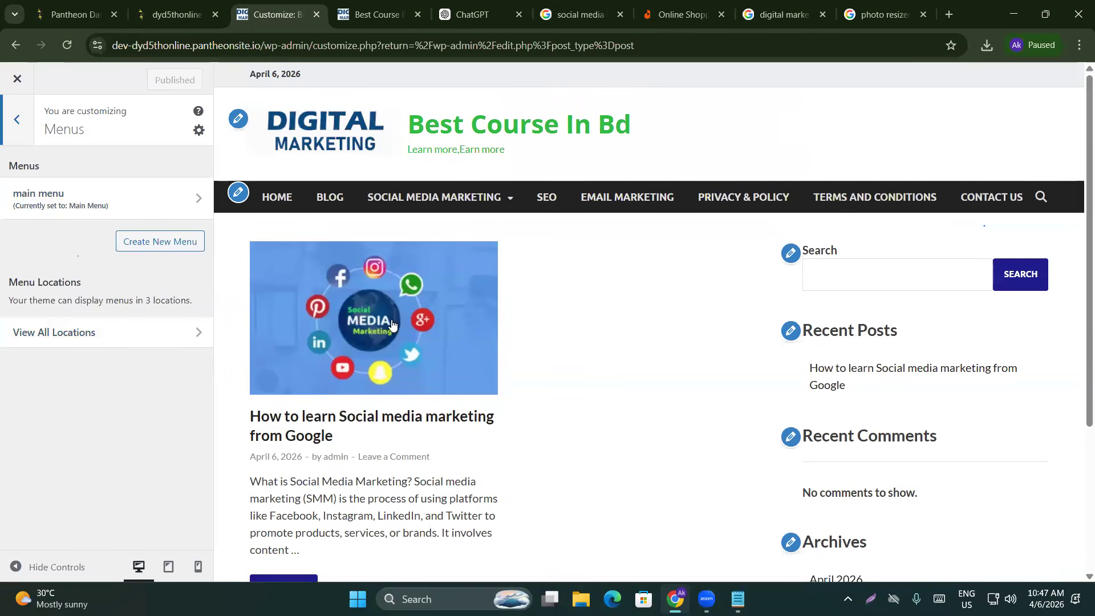
left_click(17, 120)
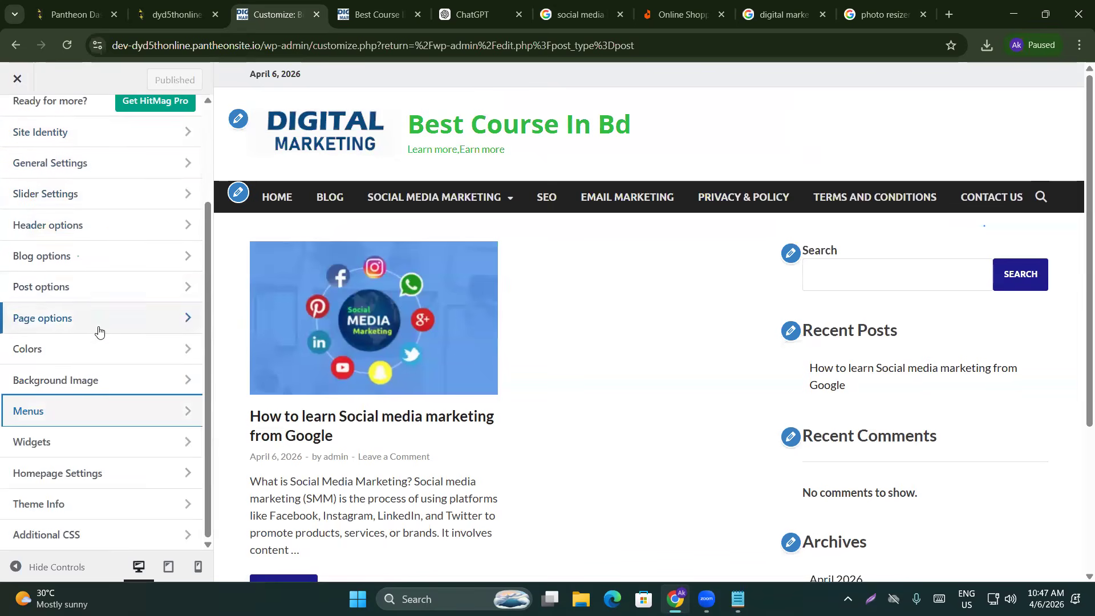
scroll(97, 337, "up", 2)
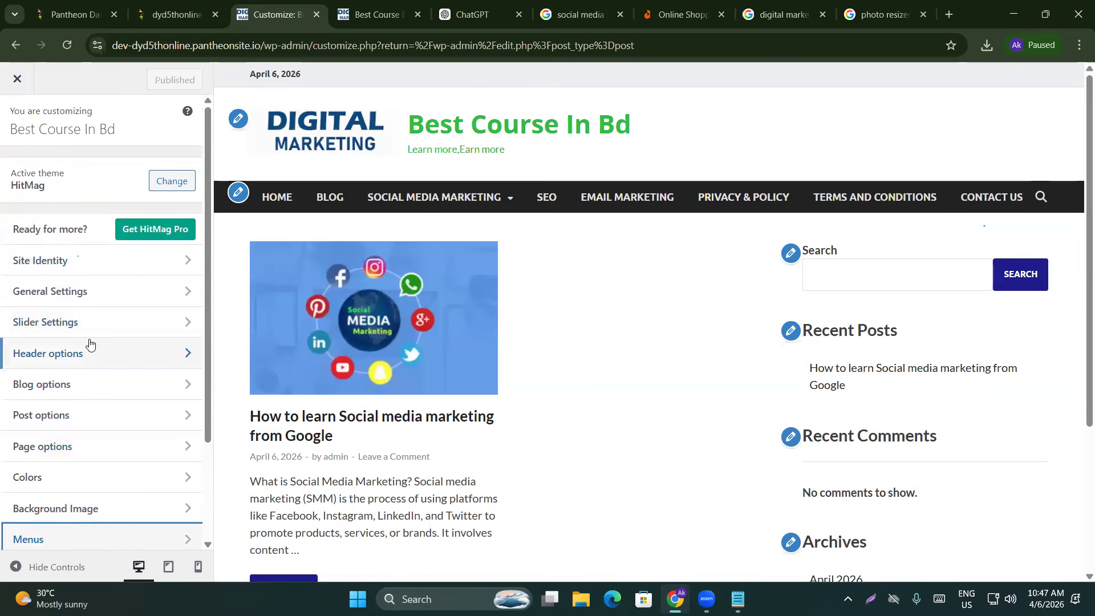
left_click(46, 386)
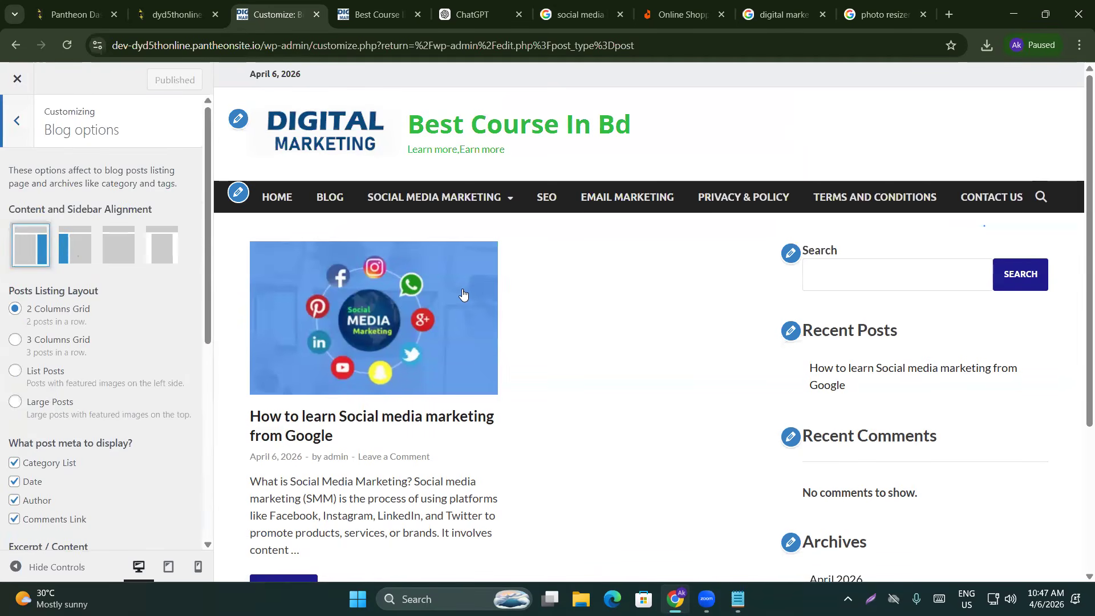
Preview the Large Posts, list with side images, and three-column grid listing layouts
scroll(497, 330, "down", 2)
scroll(652, 306, "up", 1)
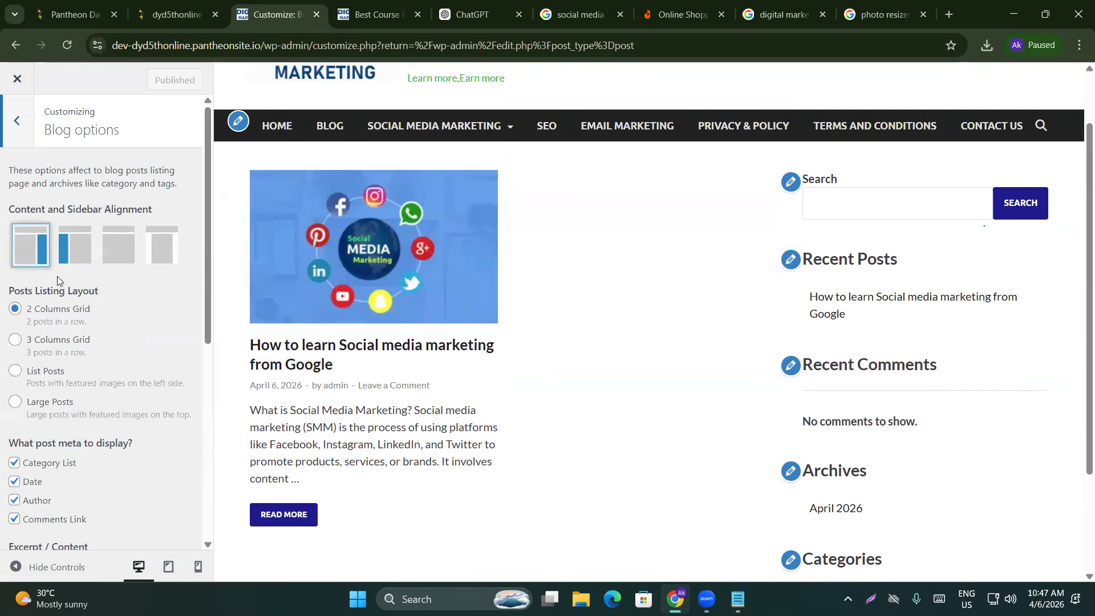
left_click(16, 402)
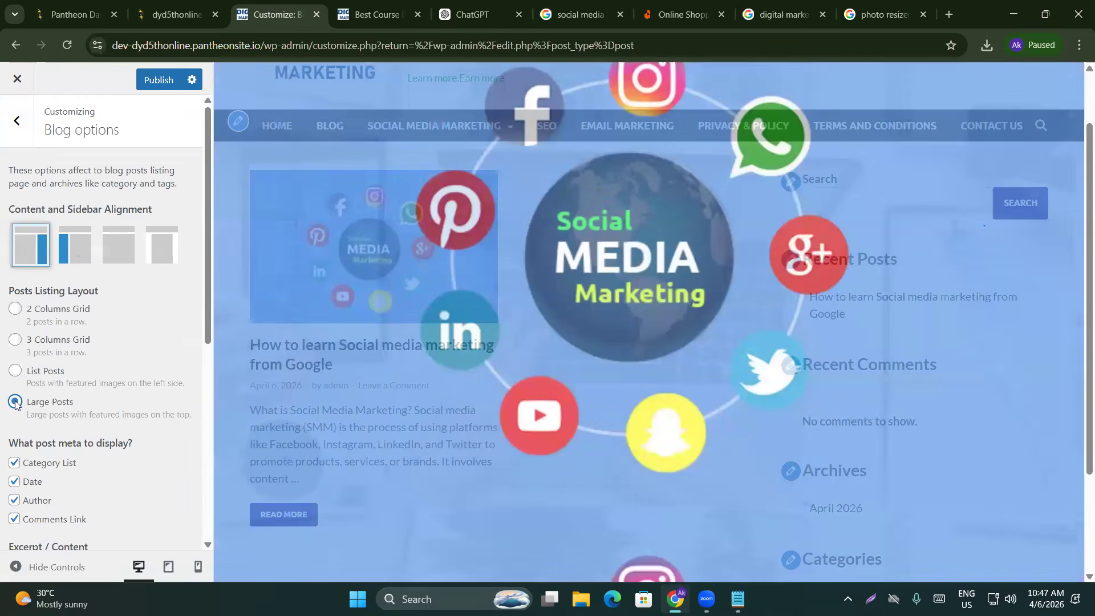
scroll(478, 300, "down", 3)
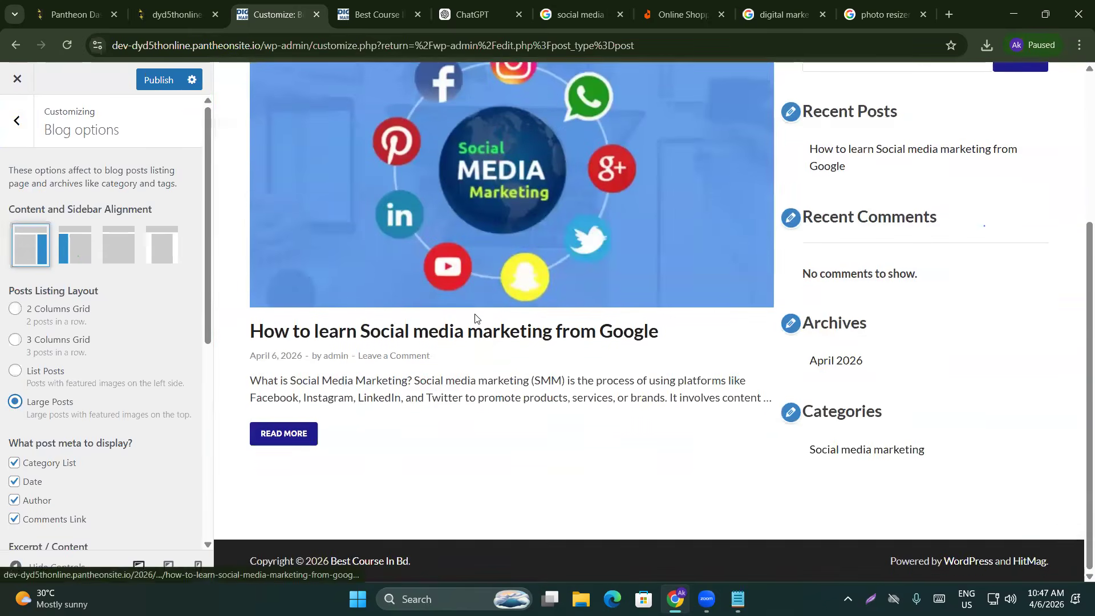
scroll(411, 323, "down", 5)
scroll(456, 313, "up", 3)
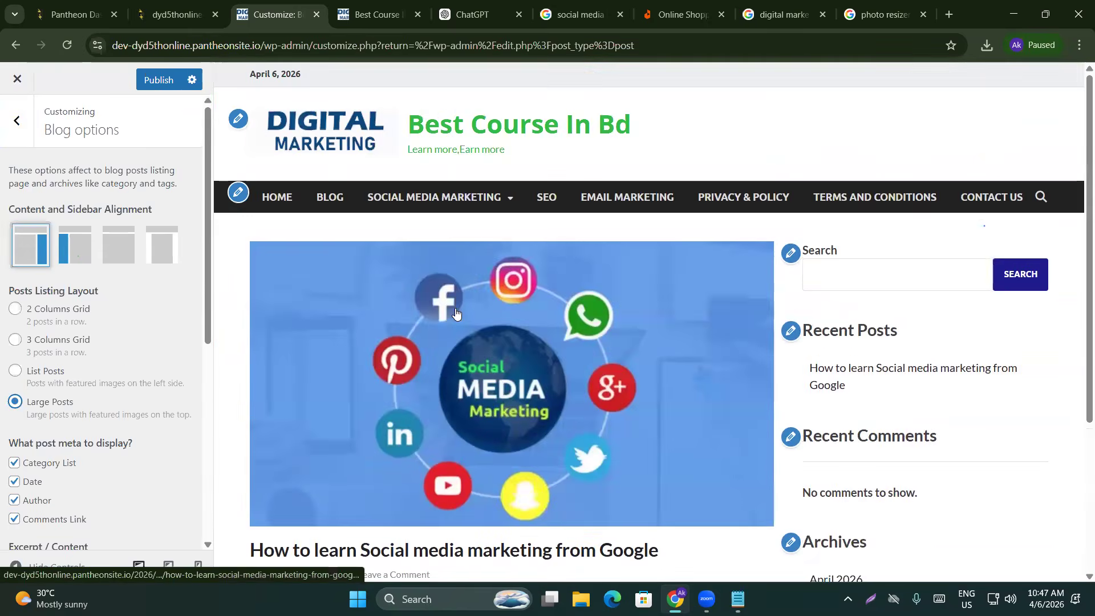
left_click(16, 371)
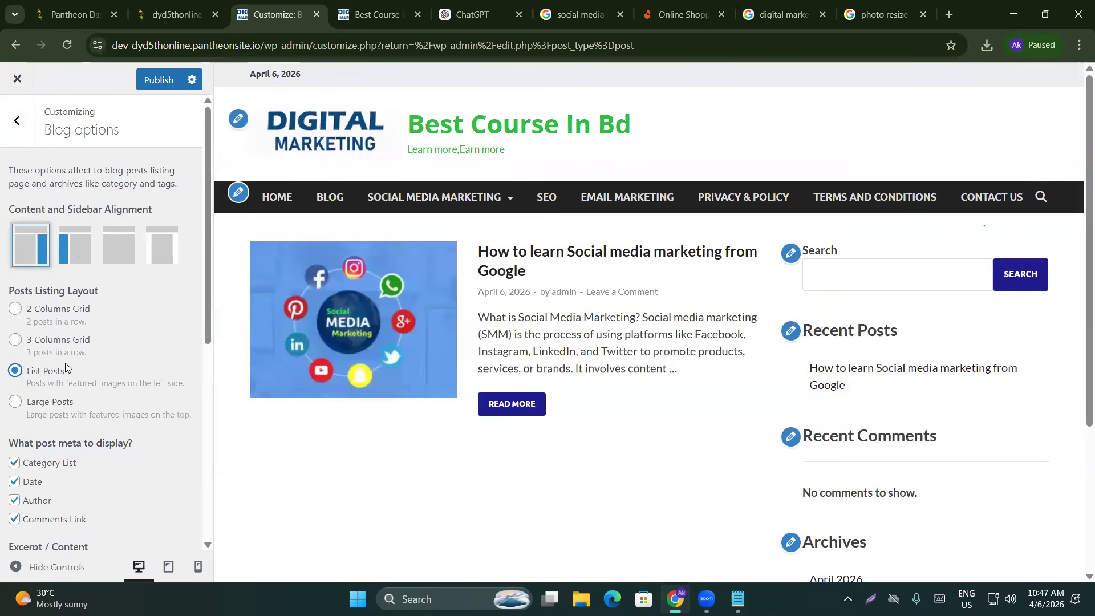
left_click(15, 340)
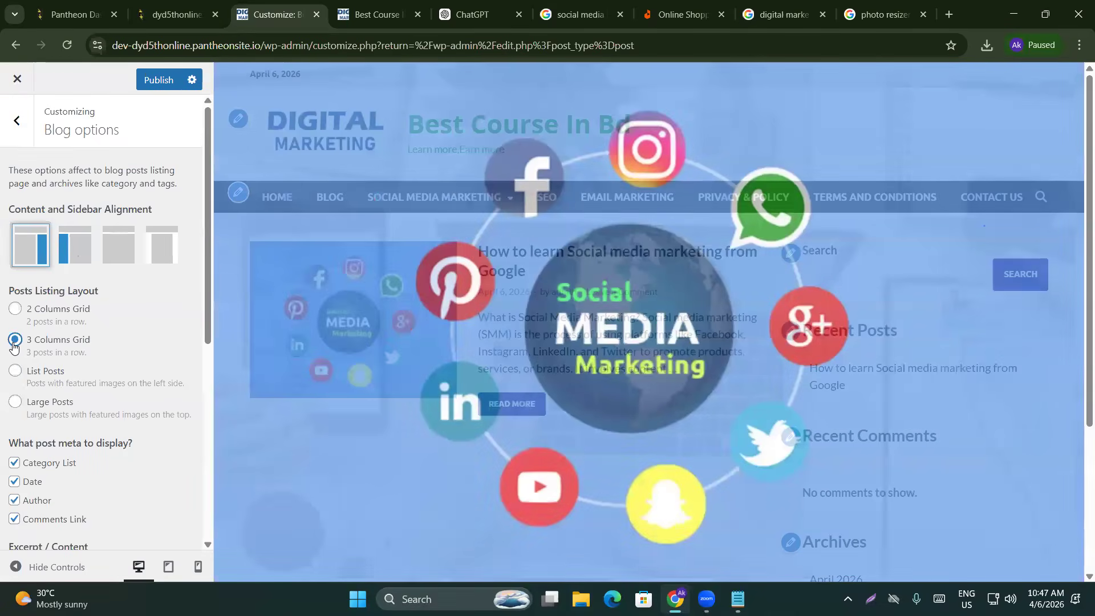
Try the two-column grid, settle on Large Posts, and publish the layout
scroll(470, 136, "down", 4)
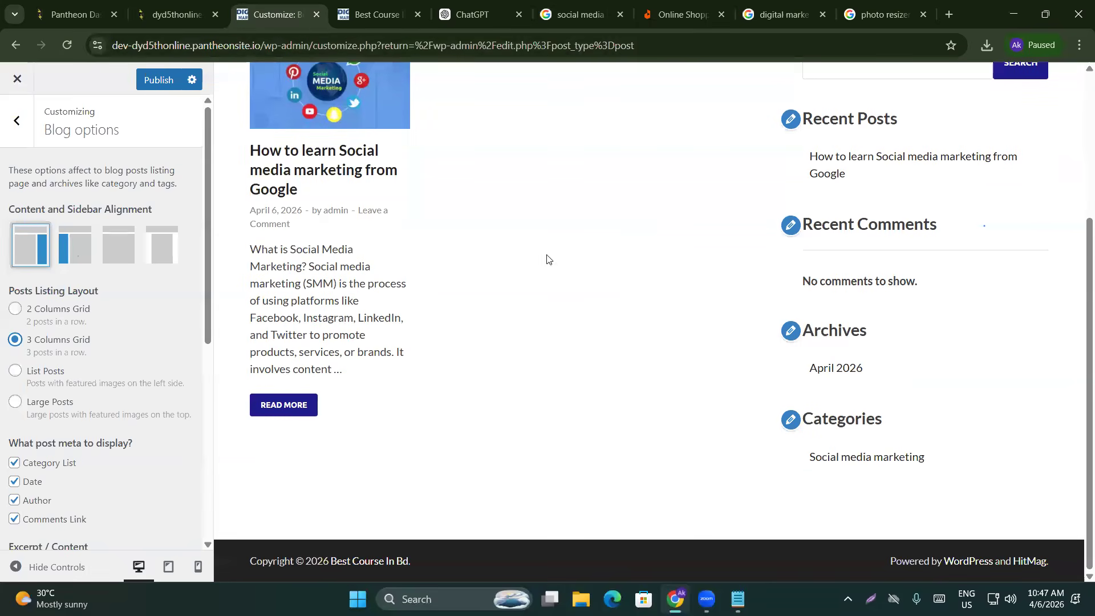
scroll(251, 339, "up", 2)
left_click(40, 310)
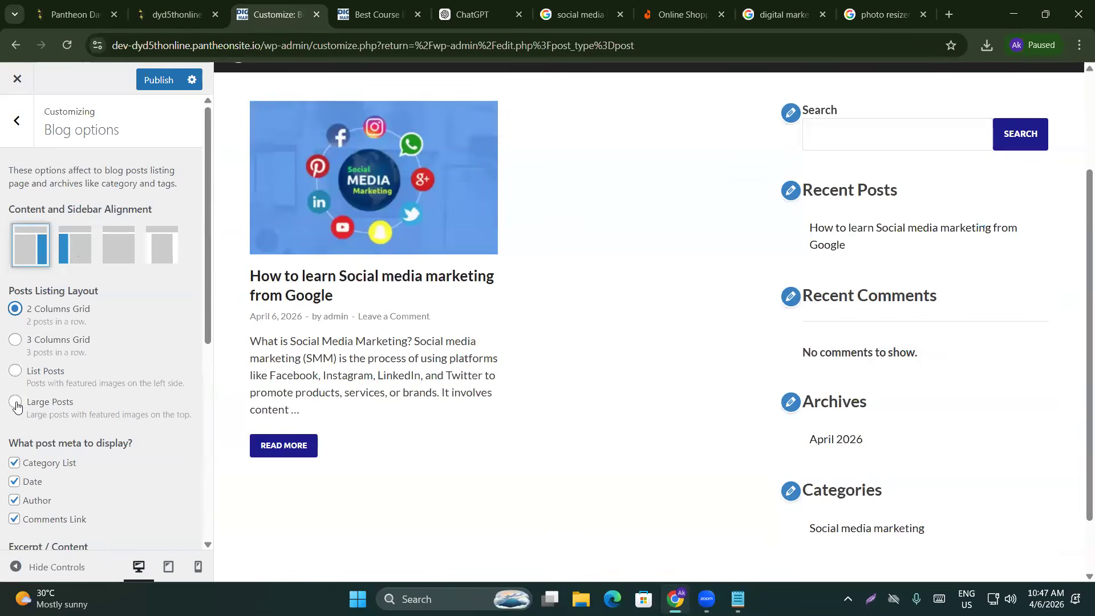
left_click(16, 403)
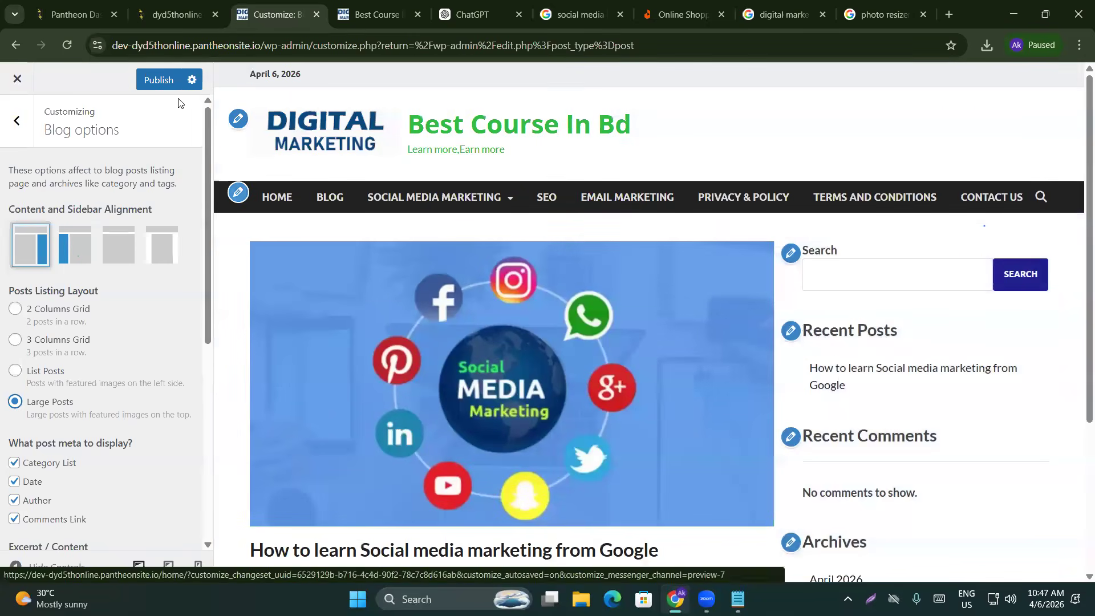
left_click(170, 79)
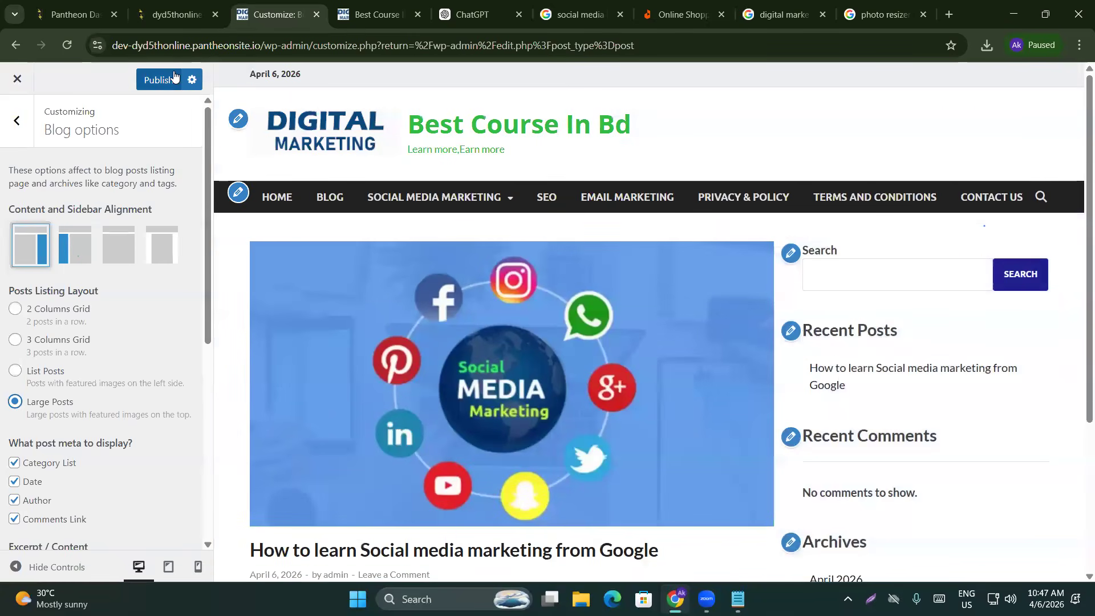
Reload the live site and scroll the homepage to confirm the green title and Large Posts layout
left_click(343, 19)
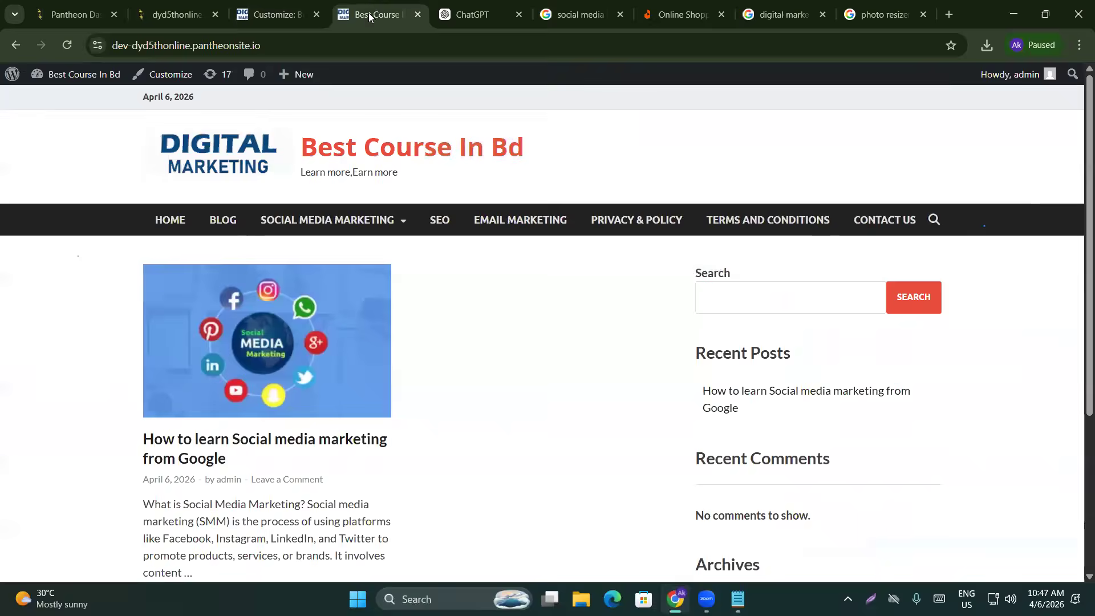
left_click(69, 43)
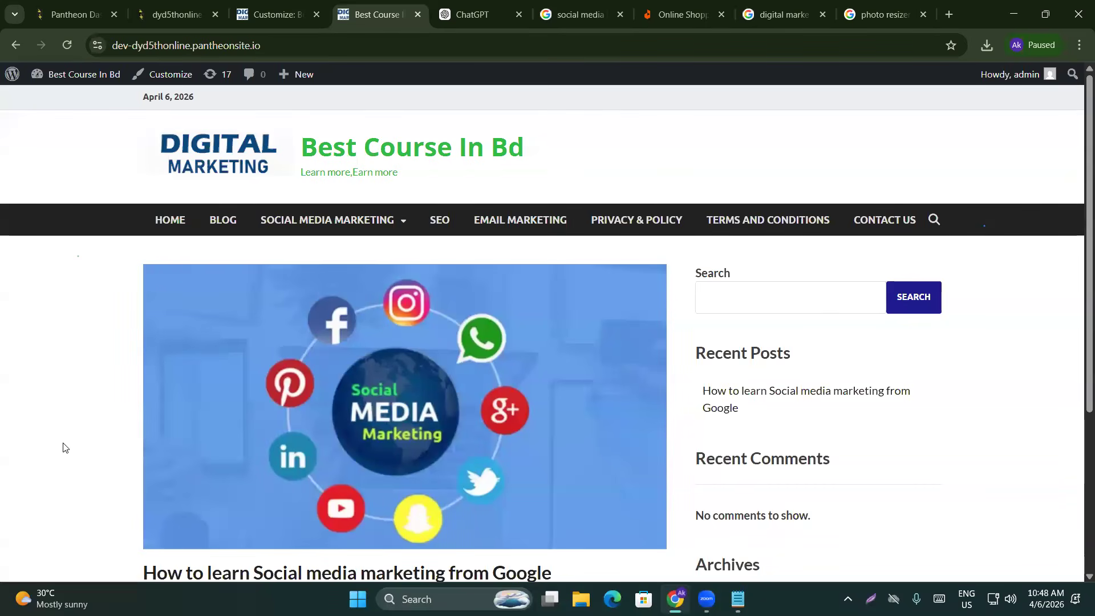
scroll(22, 501, "down", 5)
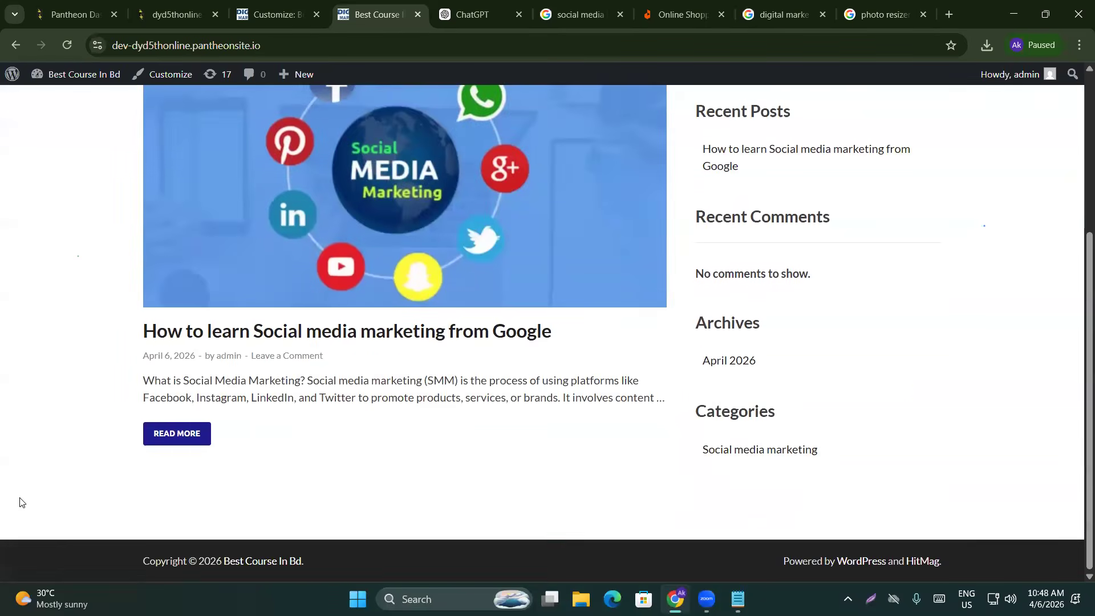
scroll(20, 503, "up", 5)
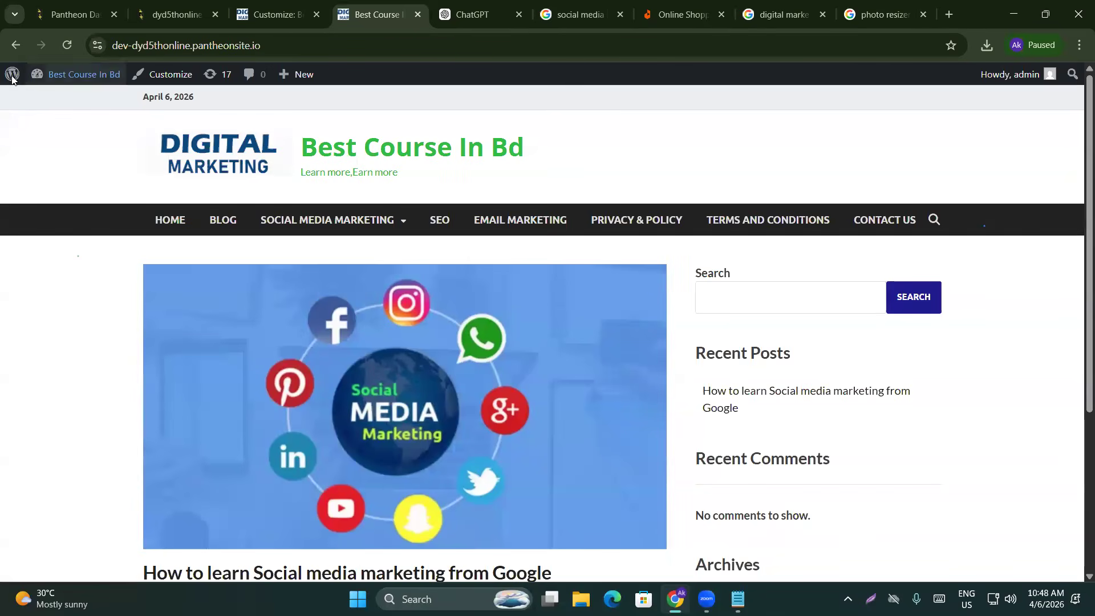
scroll(211, 231, "down", 4)
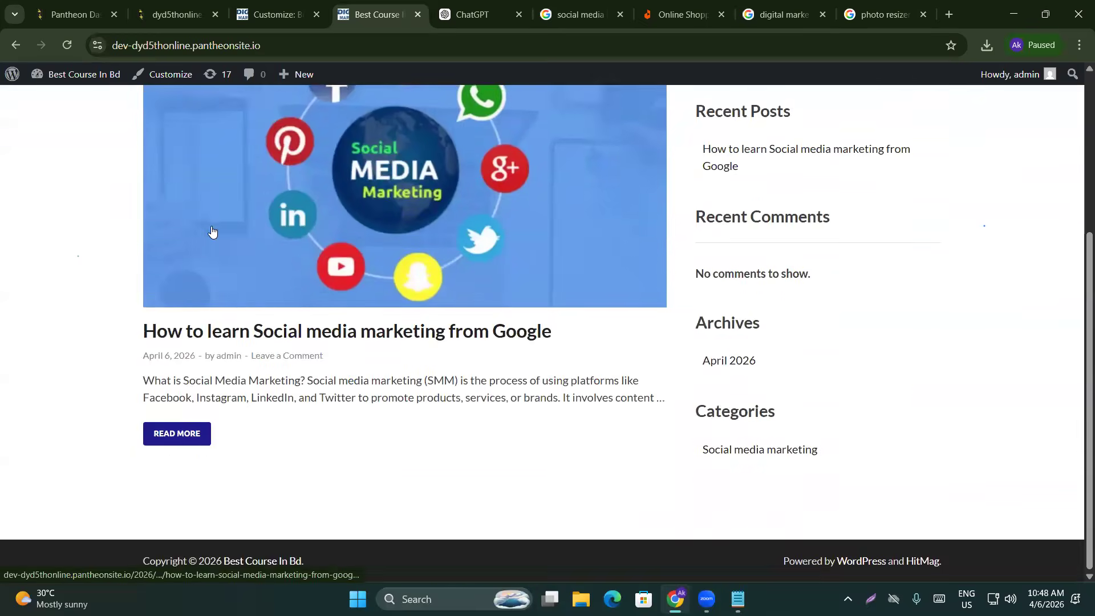
scroll(211, 231, "up", 4)
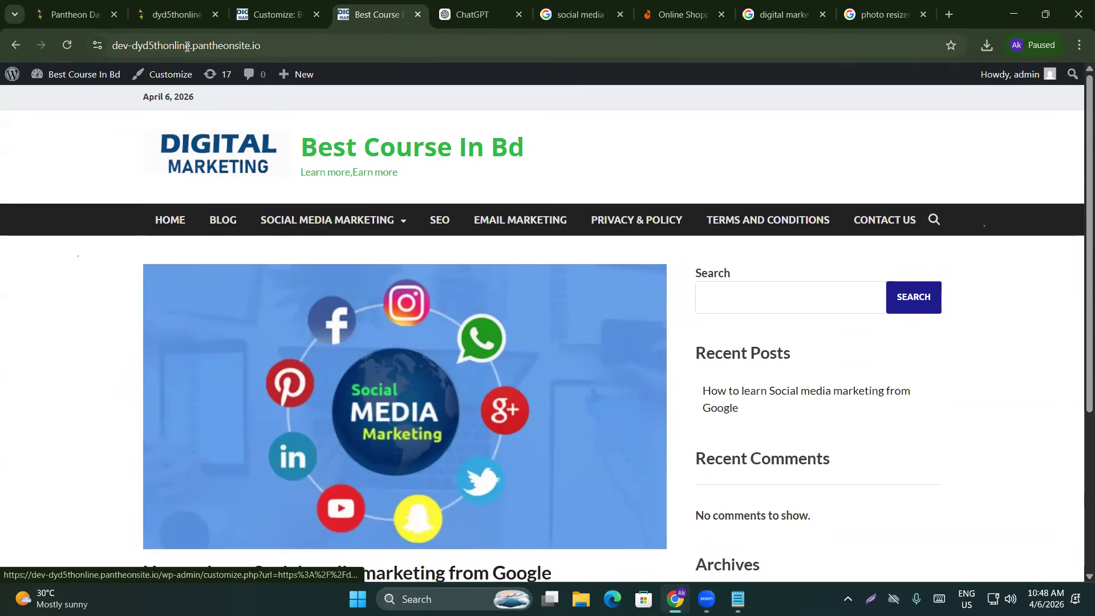
scroll(191, 291, "down", 4)
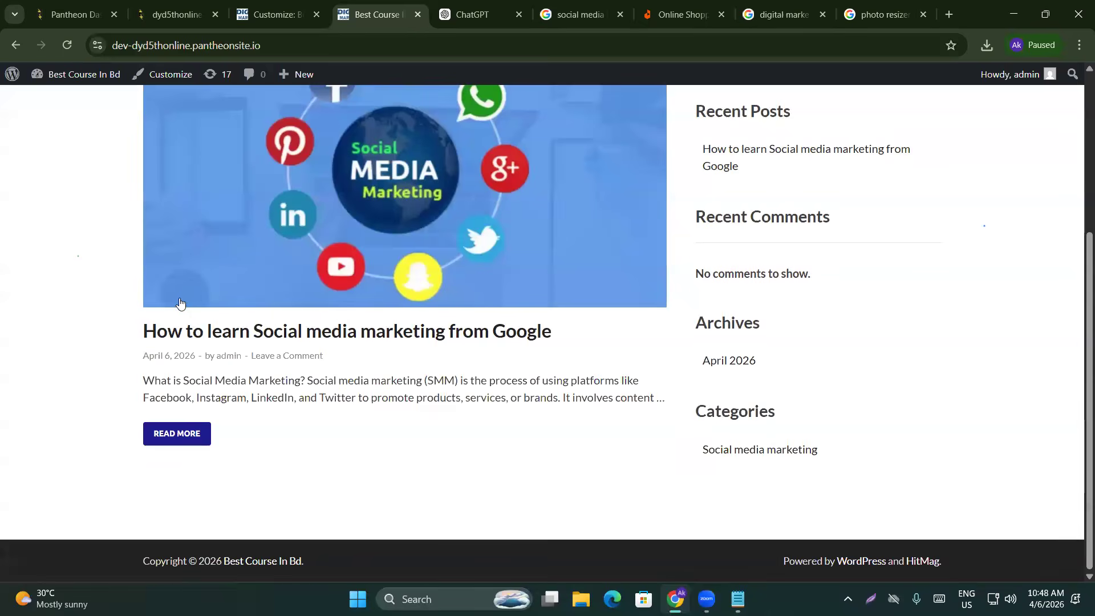
scroll(191, 294, "up", 4)
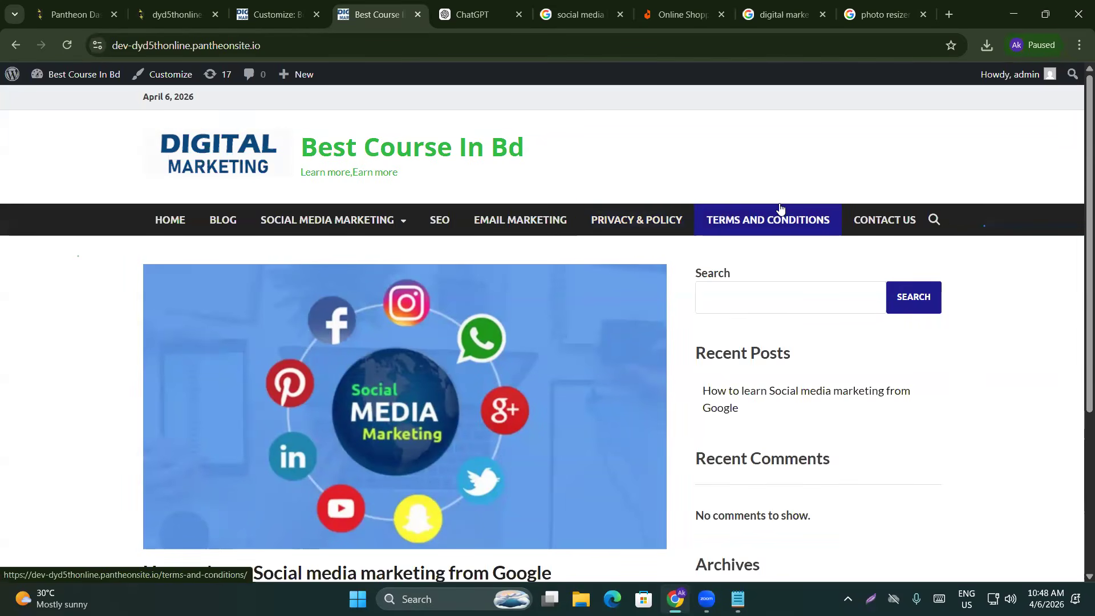
Open the live site's Home page from the navigation menu and scroll through it
left_click(160, 233)
scroll(156, 331, "down", 5)
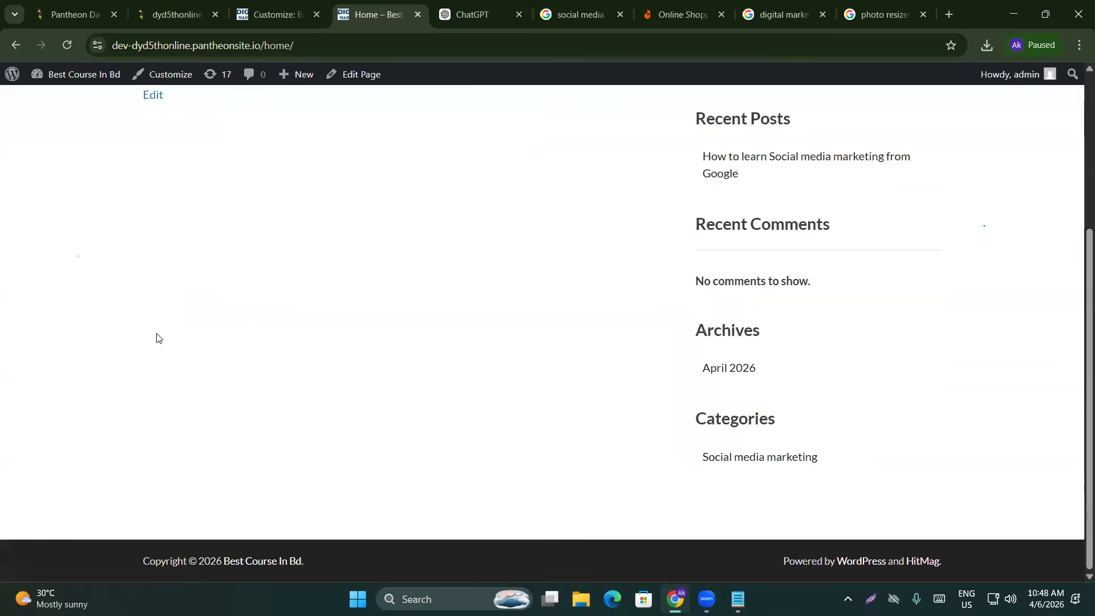
scroll(211, 313, "up", 5)
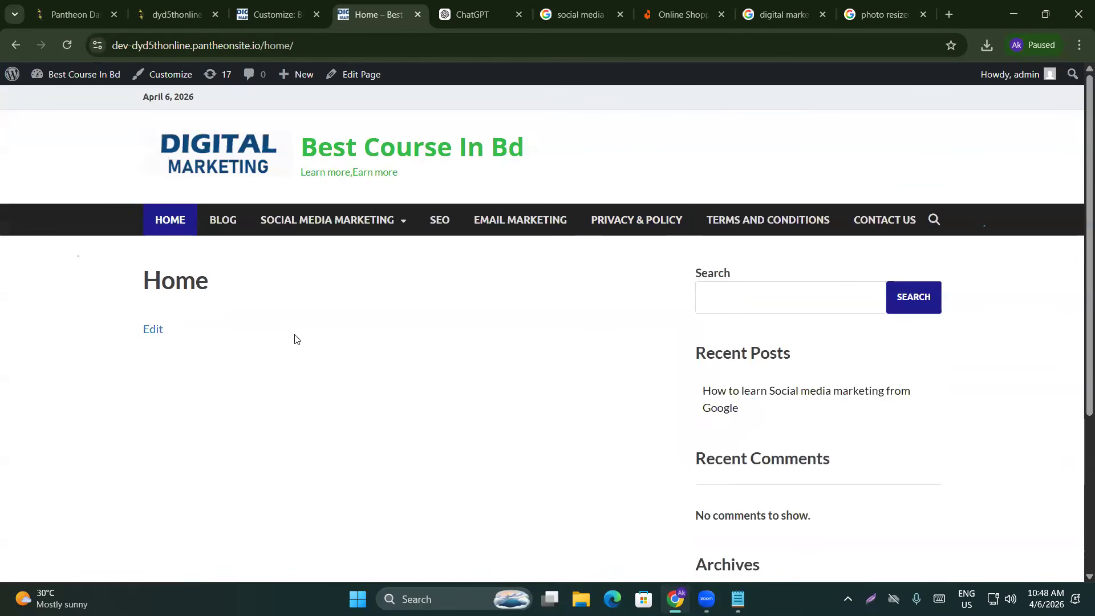
Open the Contact Us page, which shows only its title so far
left_click(873, 214)
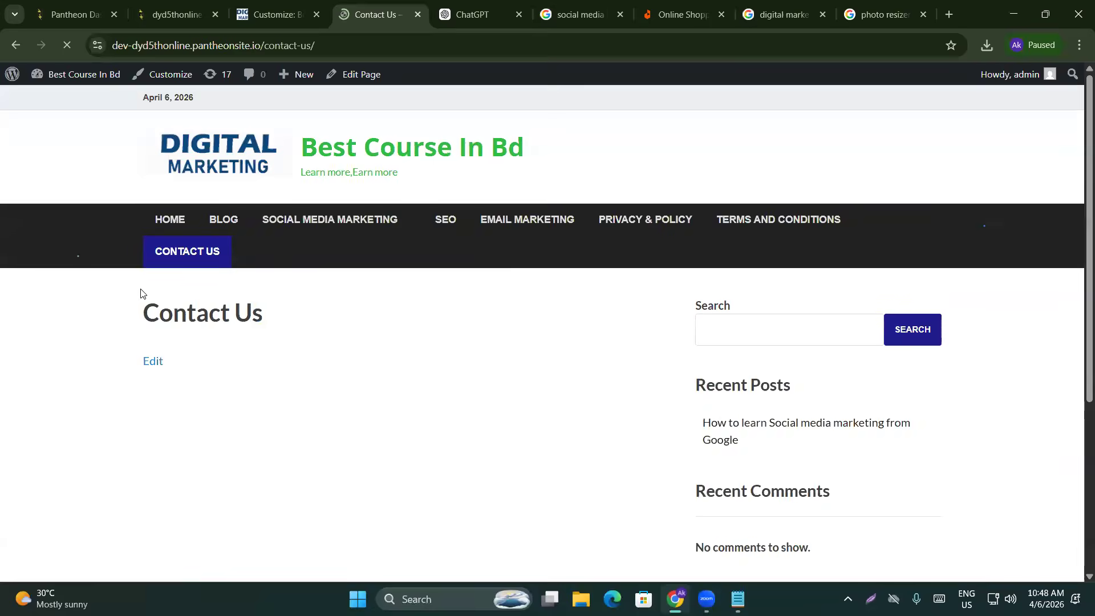
scroll(142, 294, "down", 3)
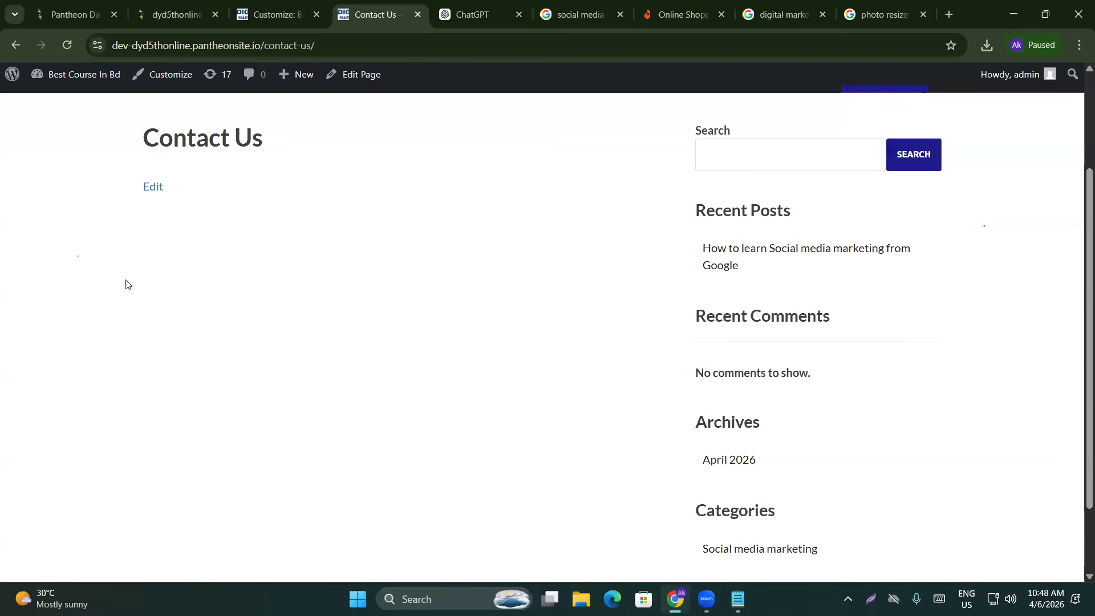
scroll(301, 220, "up", 3)
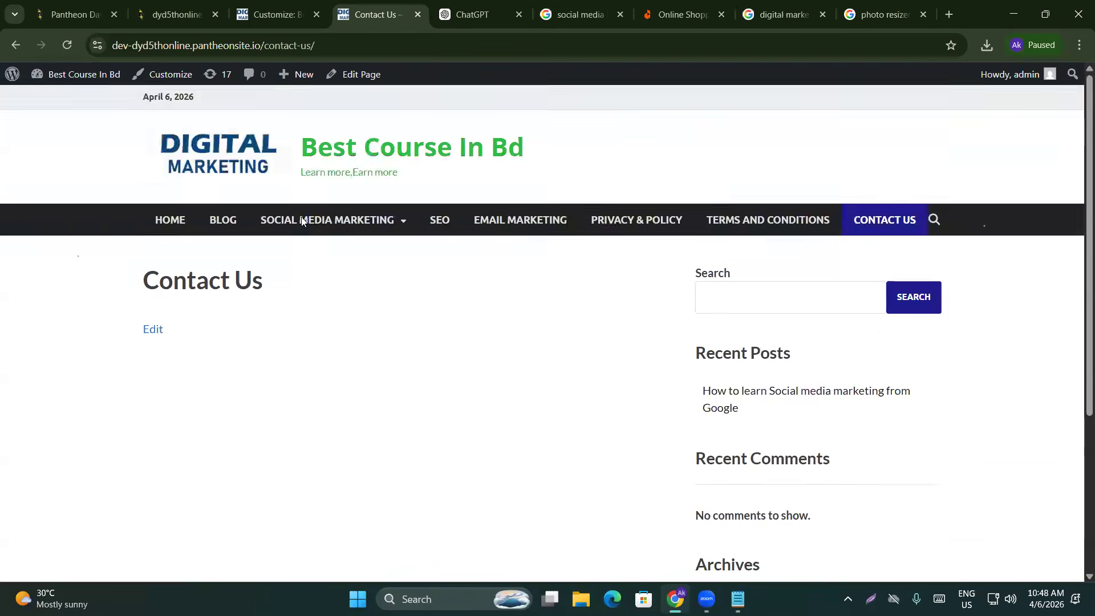